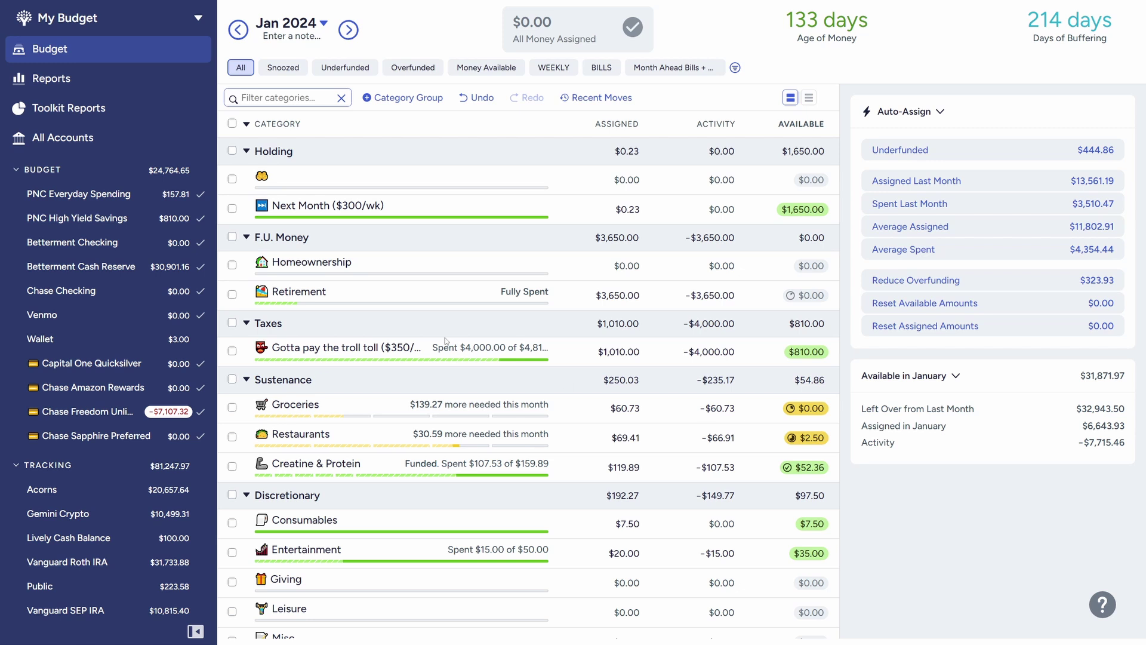
# Delete the Homeownership category from the F.U. Money group.
pyautogui.click(311, 266)
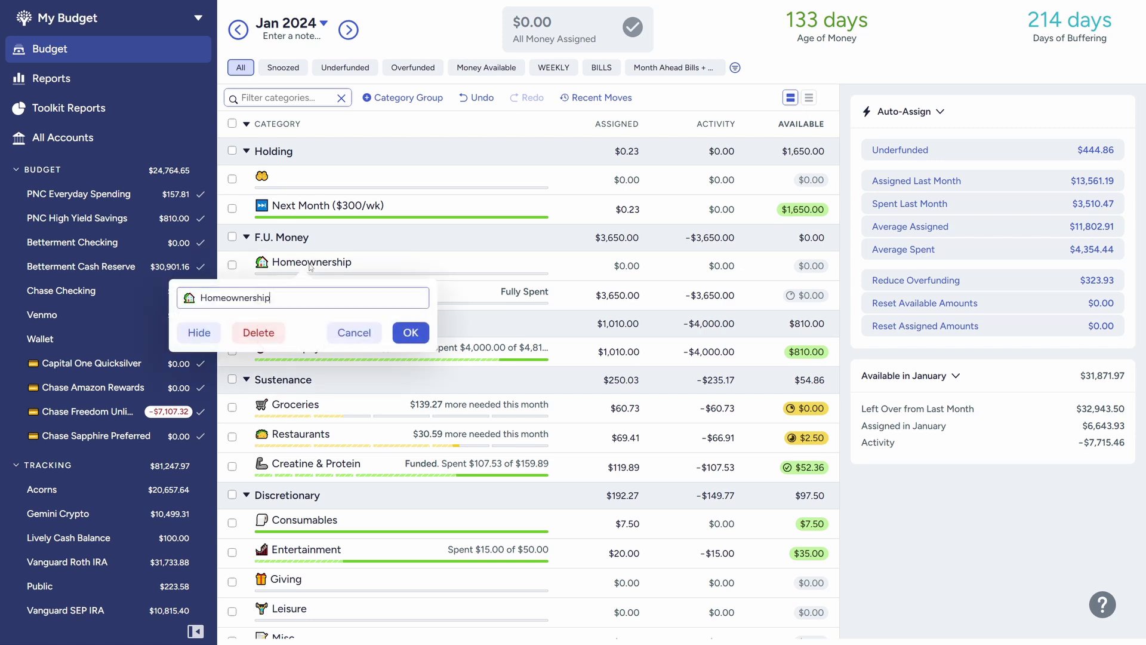
pyautogui.click(272, 335)
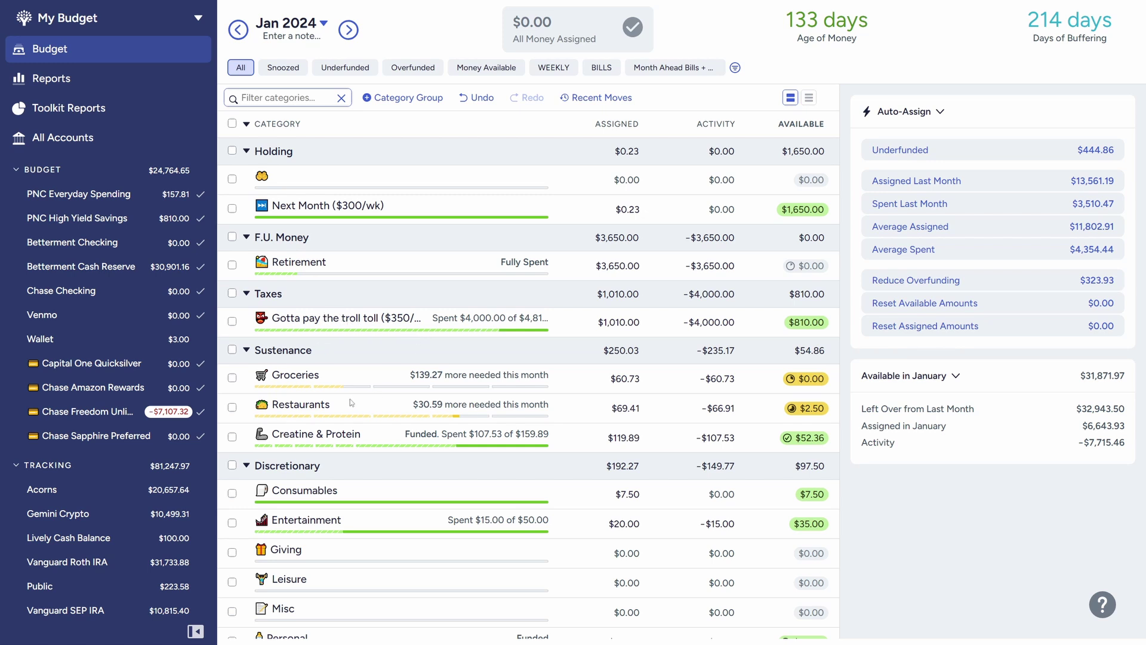
# Examine the category groups down to Special Occasions, checking the targets of its gift, Christmas, clothing, extra and dinner categories.
pyautogui.scroll(-3, 323, 355)
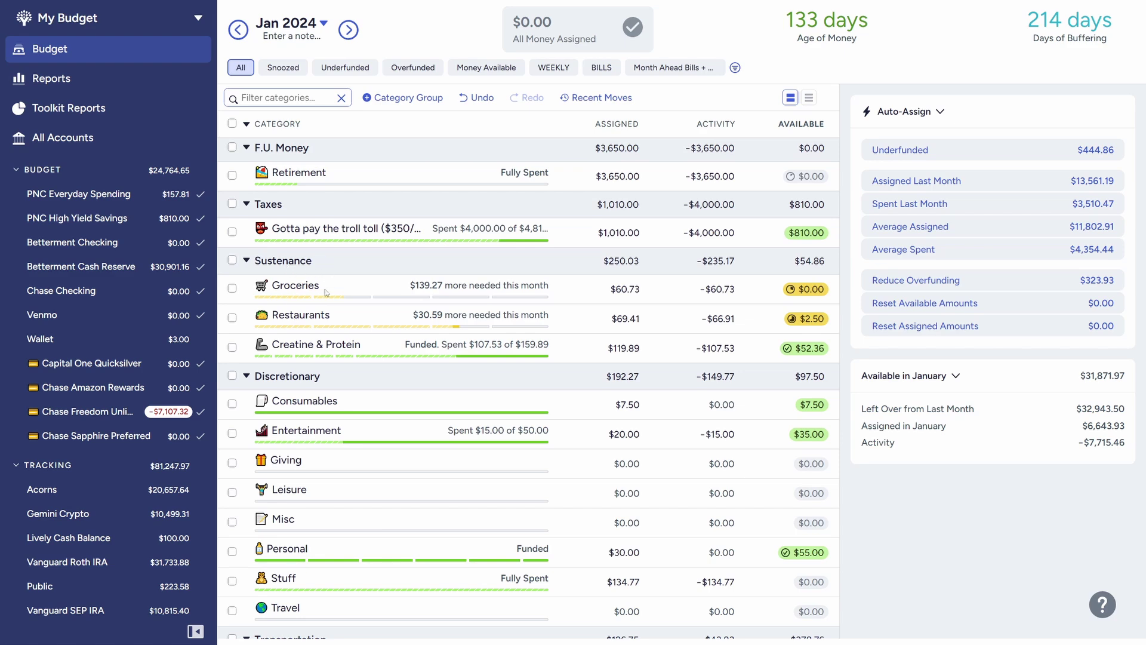
pyautogui.scroll(-1, 328, 341)
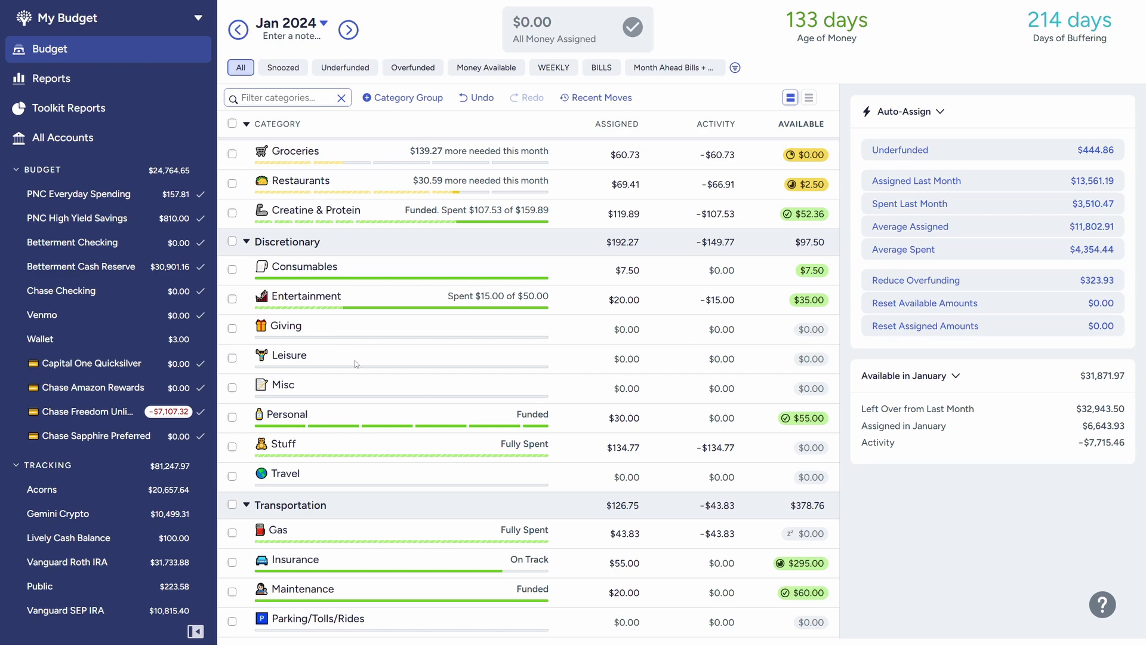
pyautogui.scroll(-12, 430, 396)
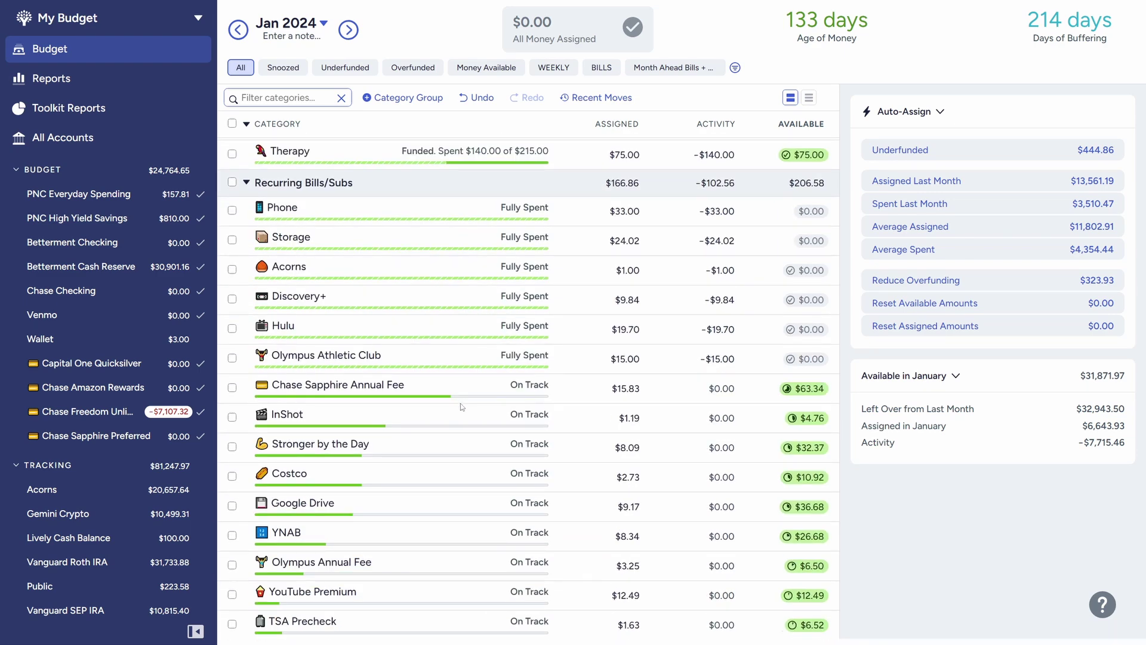
pyautogui.scroll(-12, 460, 403)
pyautogui.scroll(2, 456, 407)
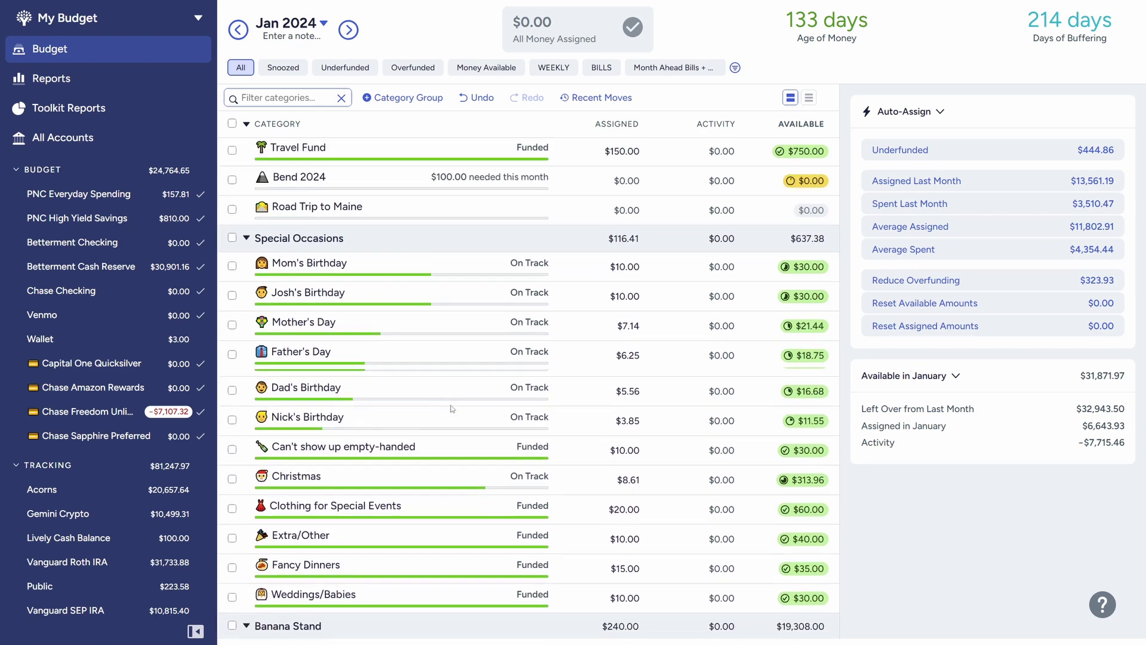
pyautogui.scroll(-1, 451, 409)
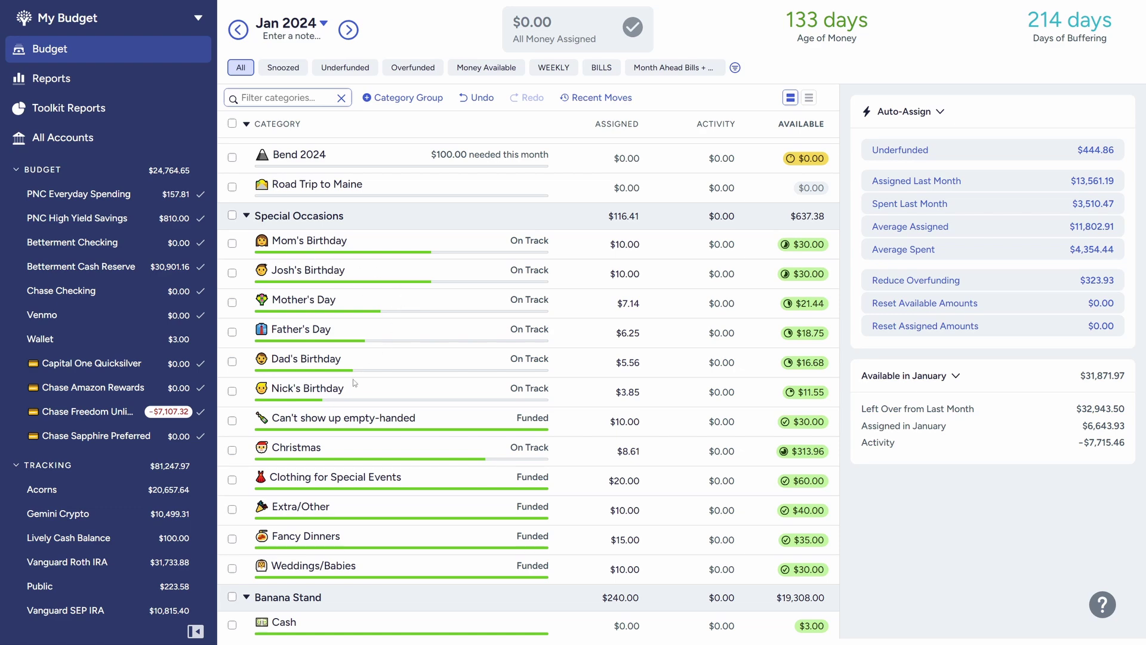
pyautogui.click(332, 422)
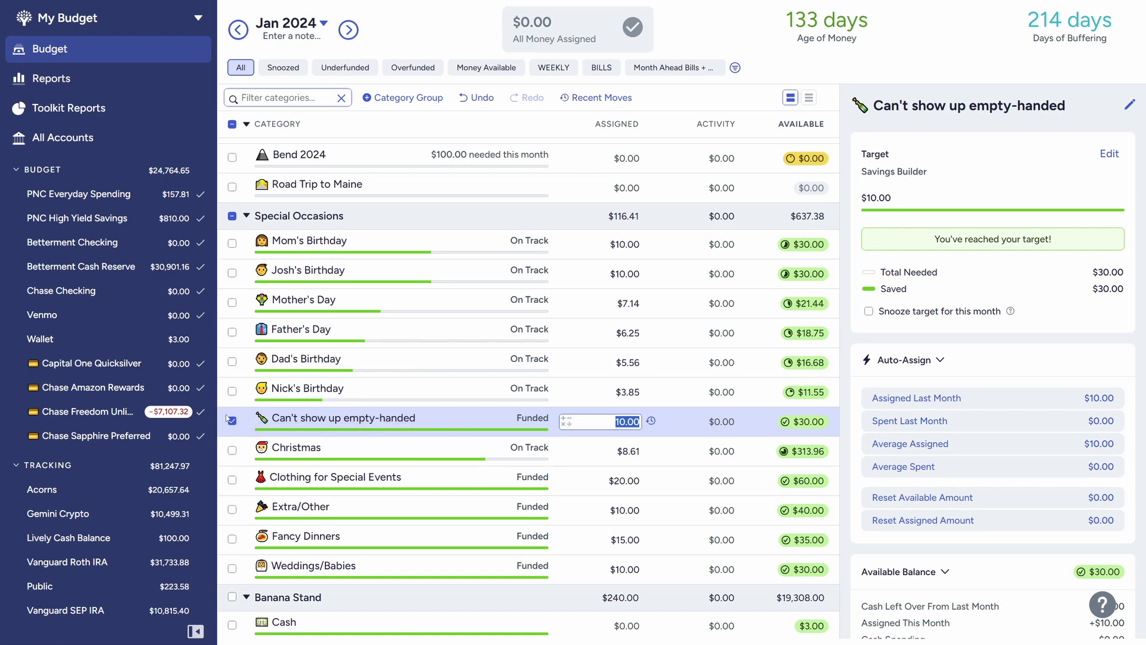
pyautogui.click(337, 463)
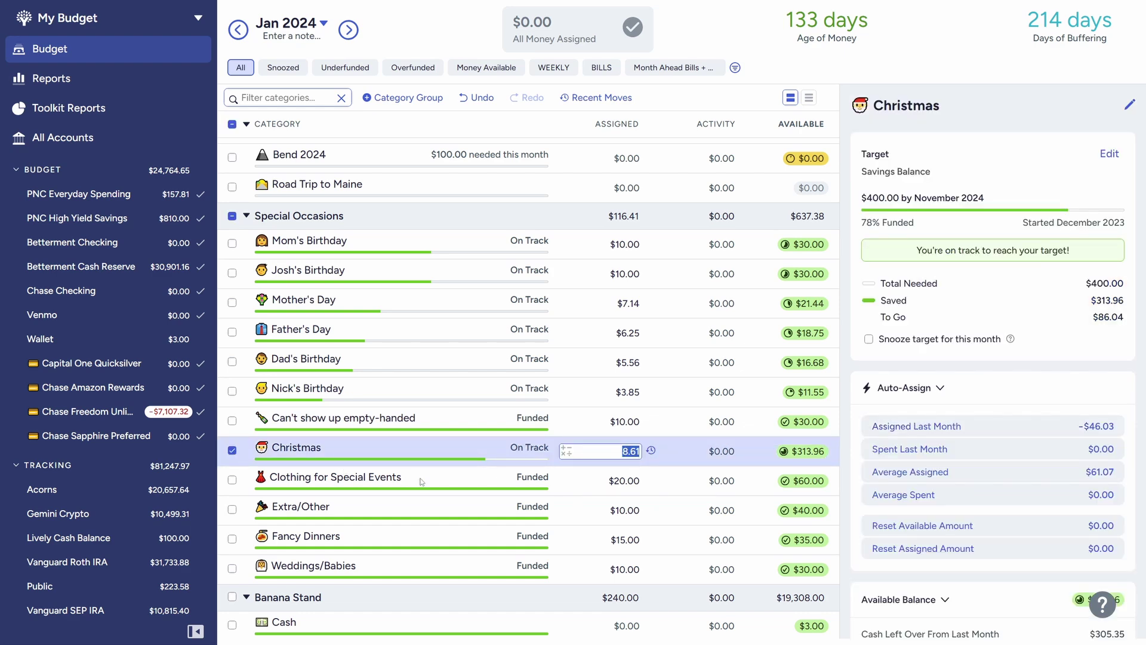
pyautogui.click(330, 493)
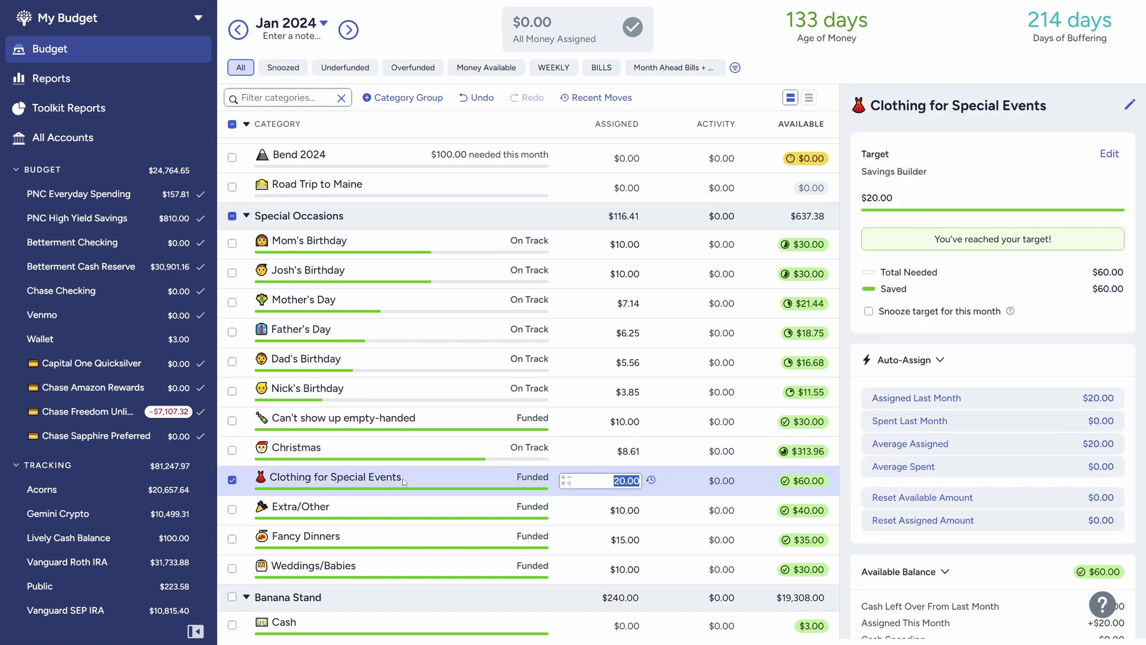
pyautogui.click(357, 512)
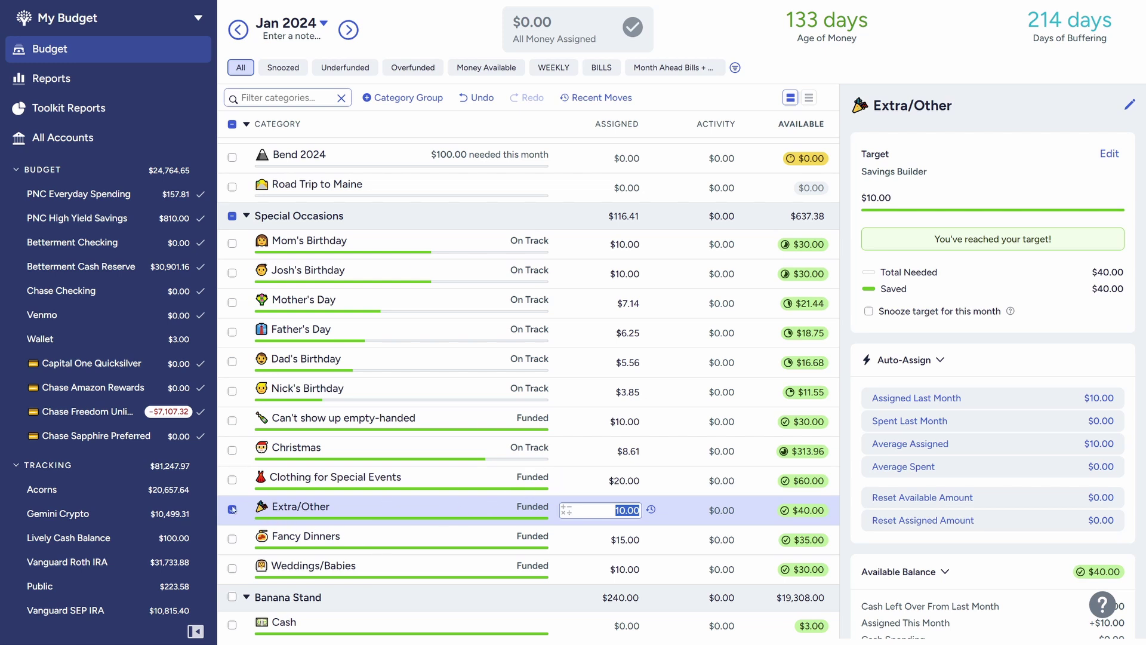
pyautogui.press('Down')
pyautogui.press('Down')
pyautogui.press('Up')
pyautogui.press('Up')
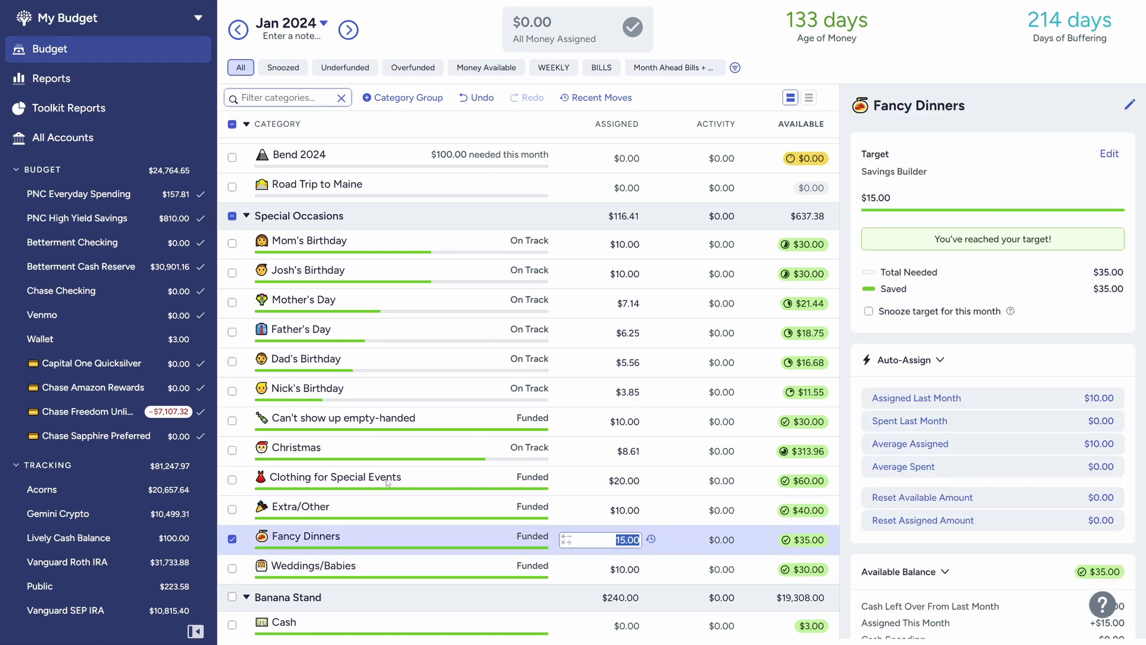
pyautogui.click(400, 476)
pyautogui.click(333, 451)
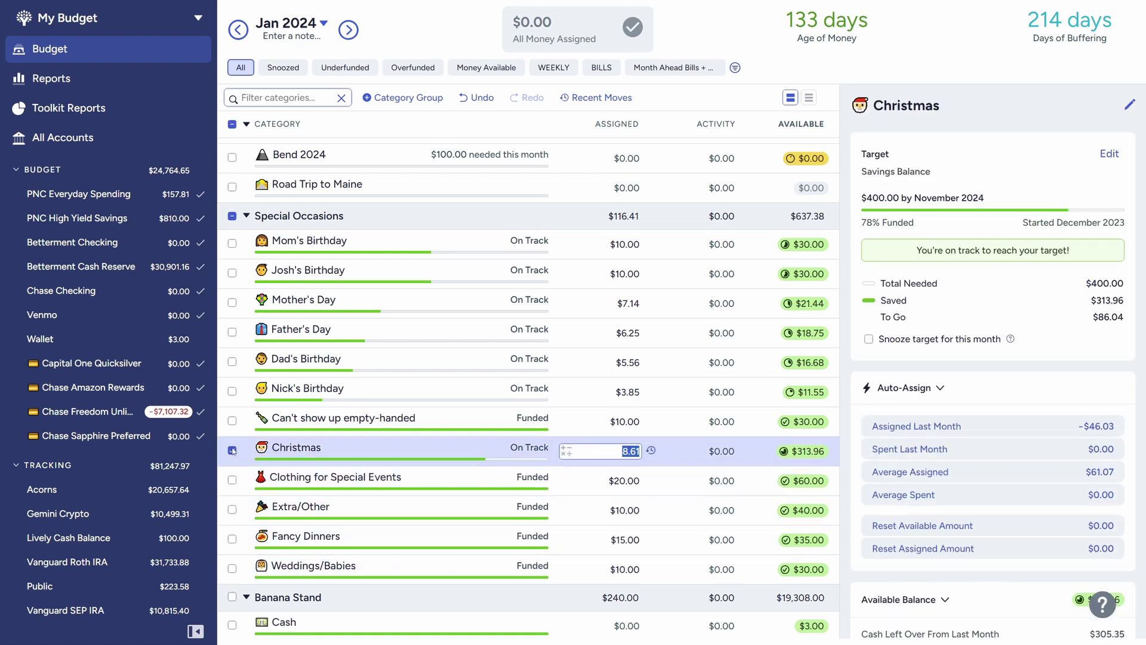
pyautogui.click(232, 450)
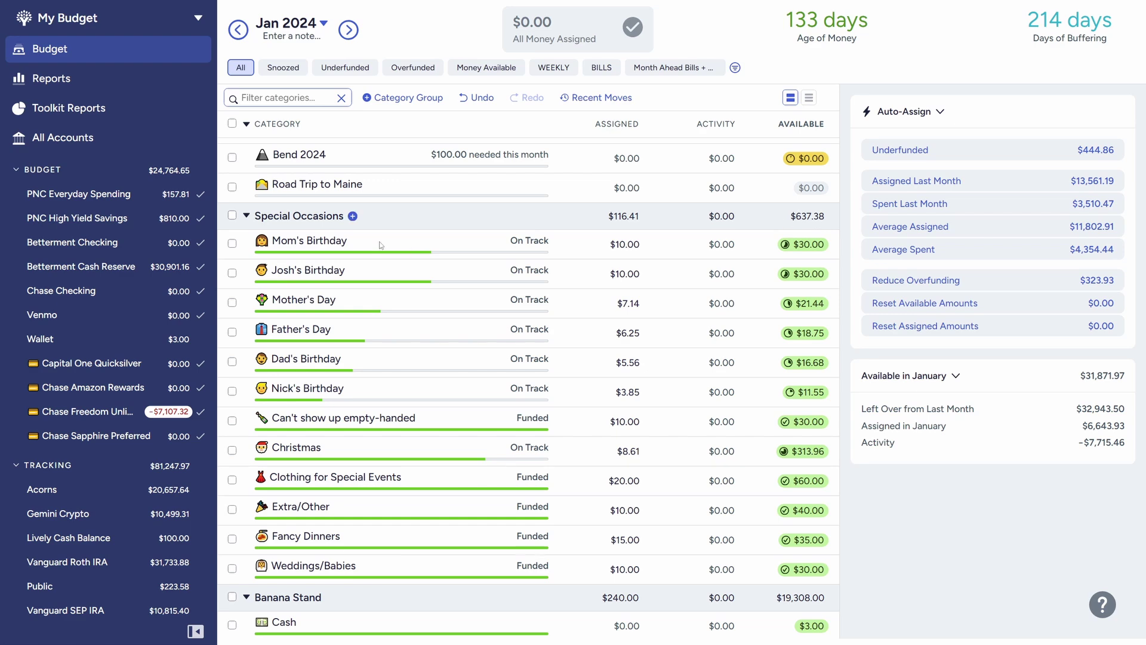
# Reset the available amounts of all categories in the Special Occasions group, then clear the selection.
pyautogui.click(232, 216)
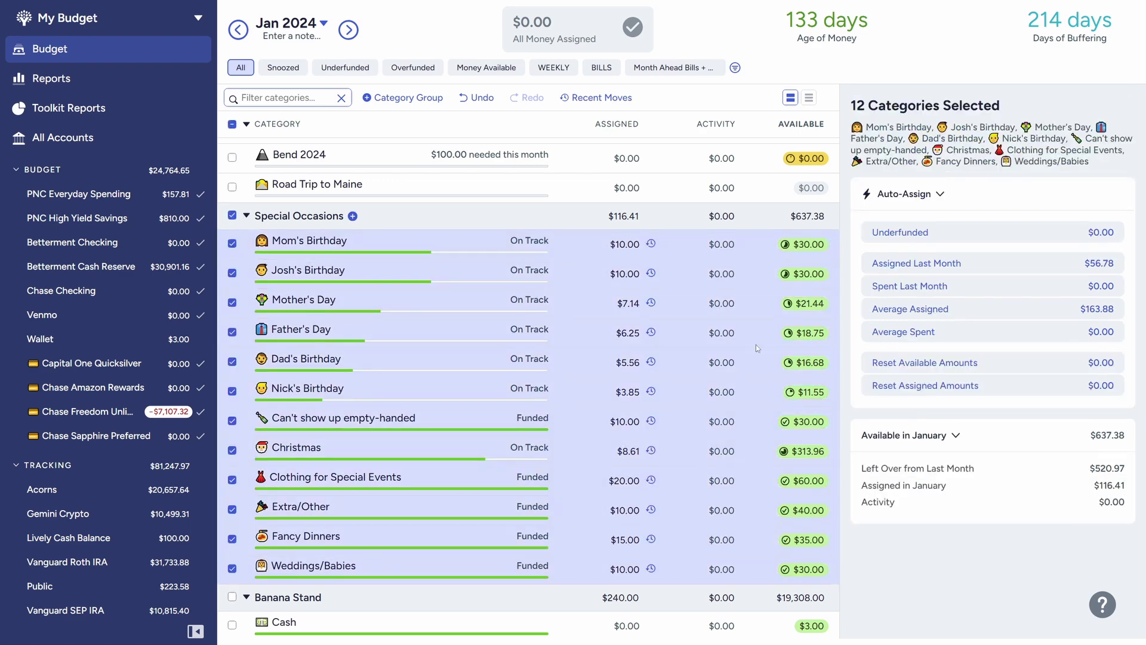
pyautogui.click(957, 365)
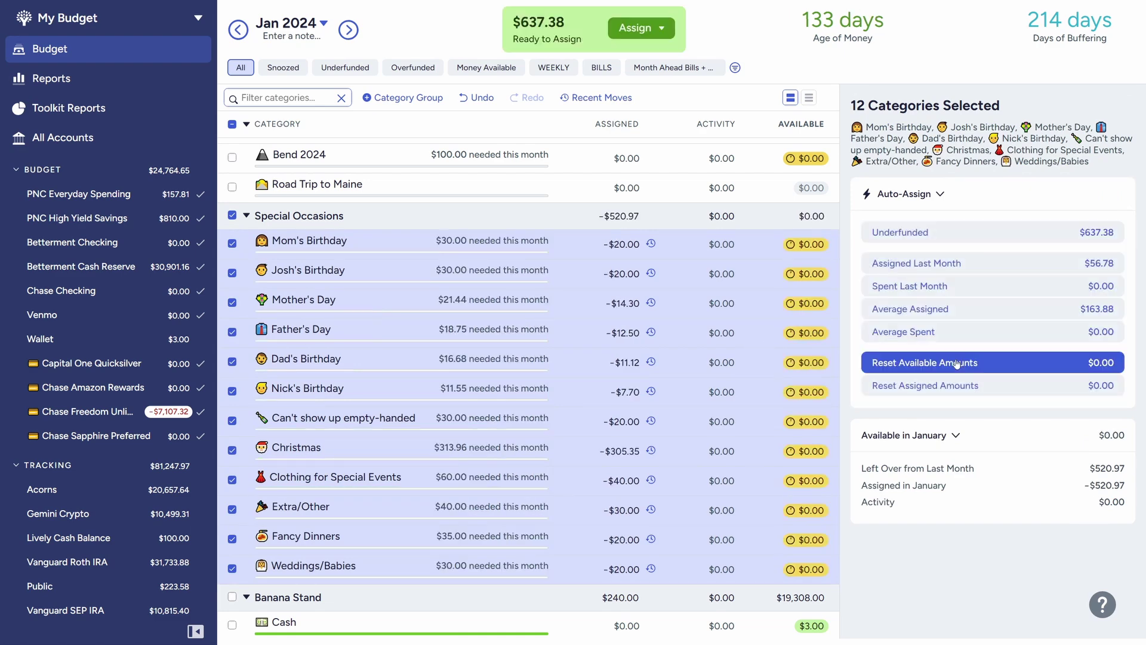
pyautogui.click(227, 215)
# Delete the entire Special Occasions category group, letting its assigned amounts go to Ready to Assign.
pyautogui.click(301, 217)
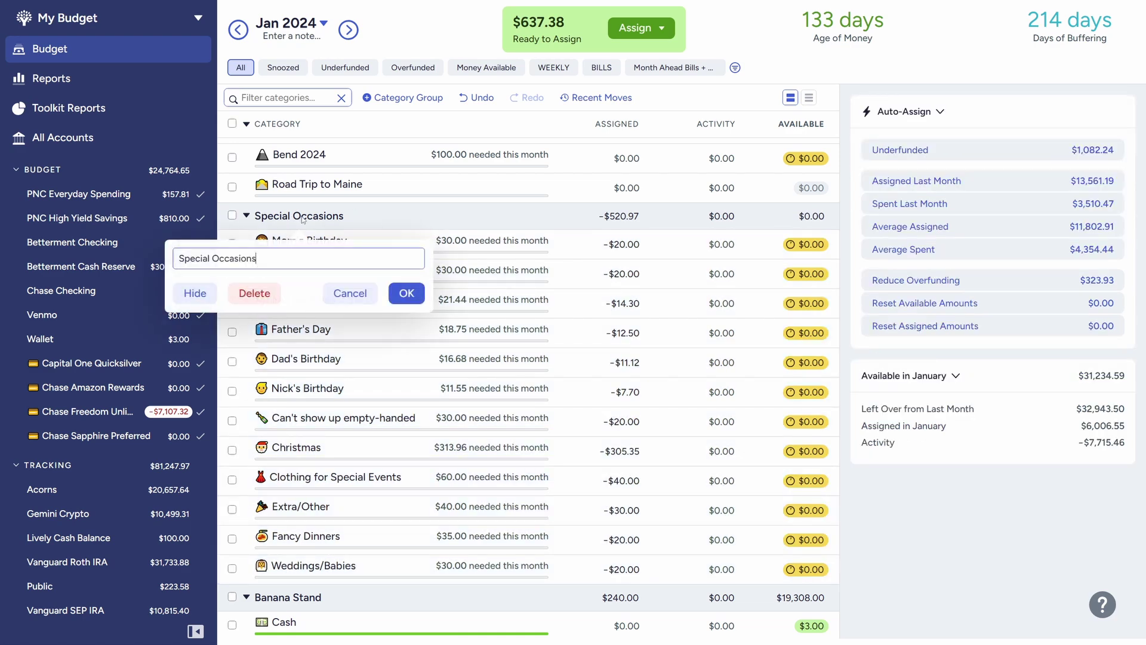
pyautogui.click(275, 296)
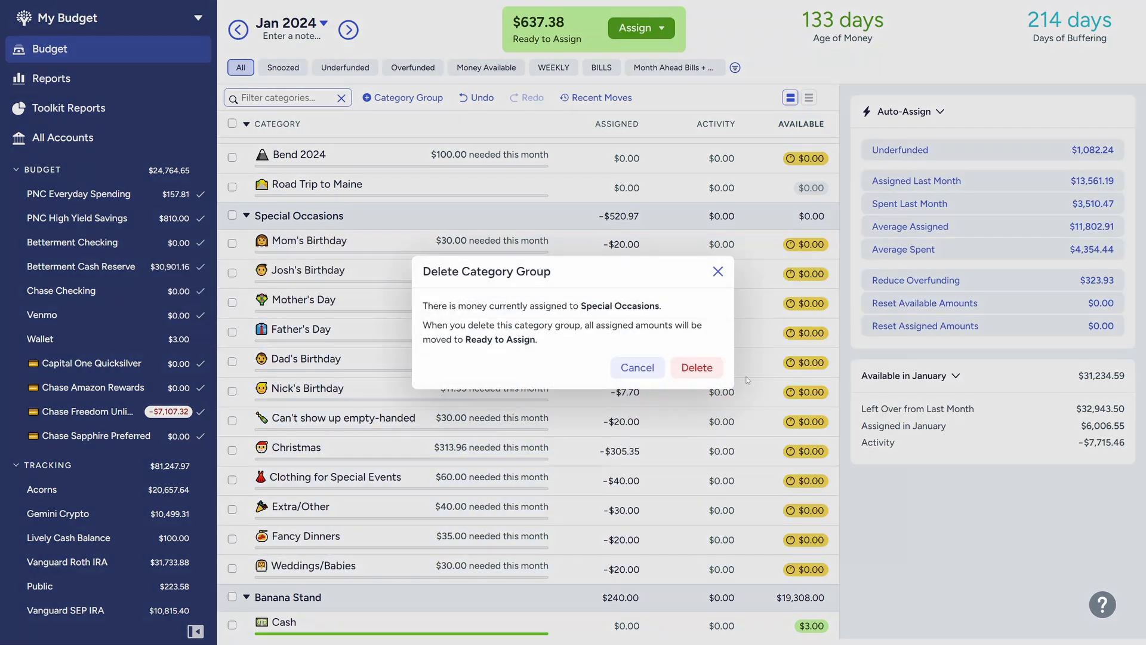
pyautogui.click(711, 370)
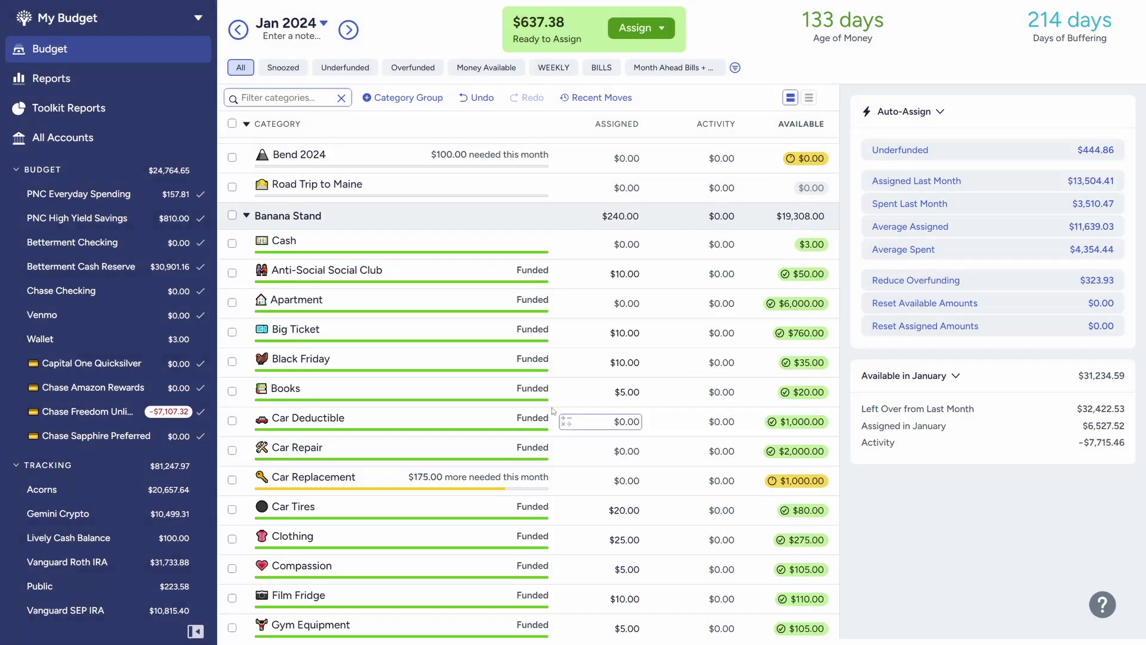
# Assign $637.38 to the Giving category in the Discretionary group and deselect it.
pyautogui.scroll(8, 421, 402)
pyautogui.scroll(10, 420, 402)
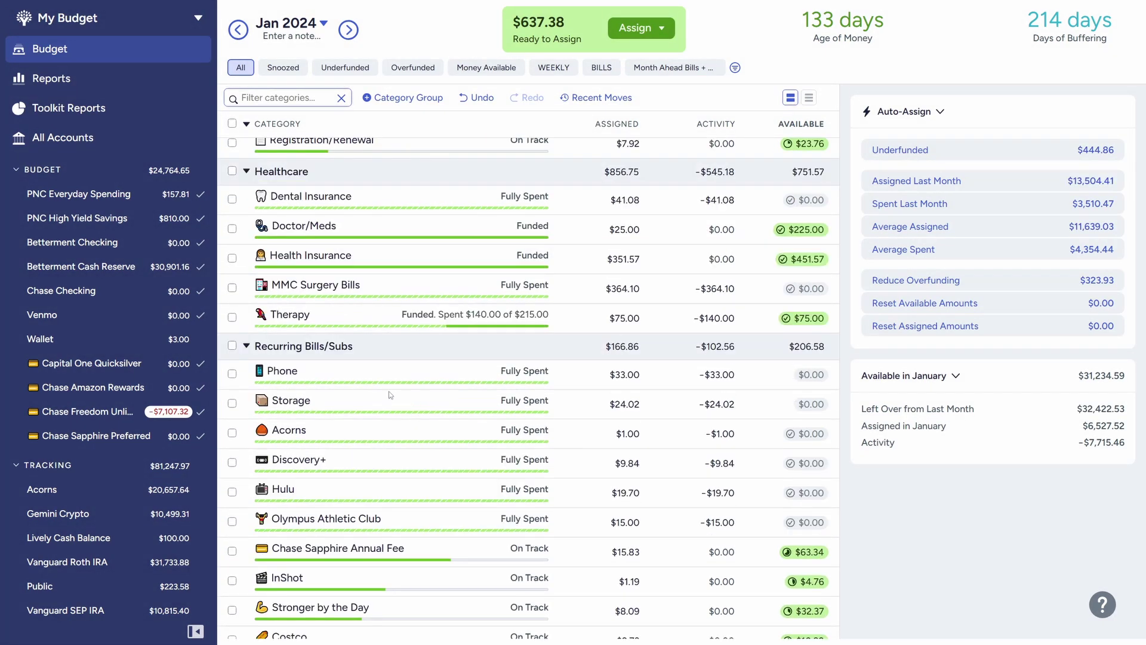
pyautogui.click(291, 373)
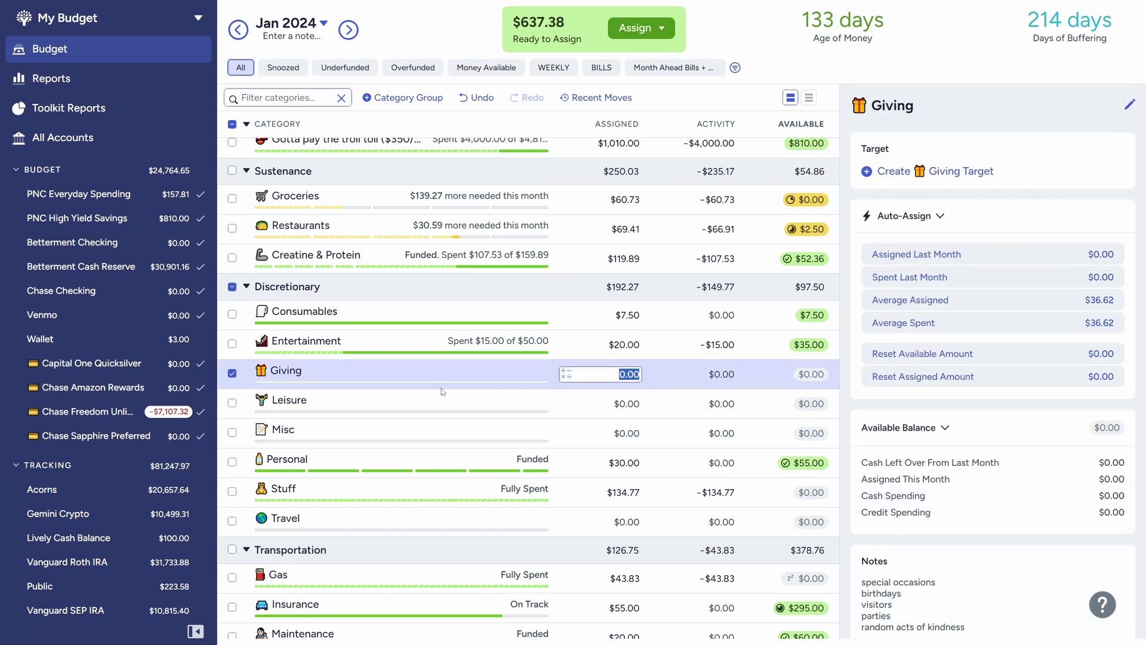
pyautogui.write('637.38')
pyautogui.press('Return')
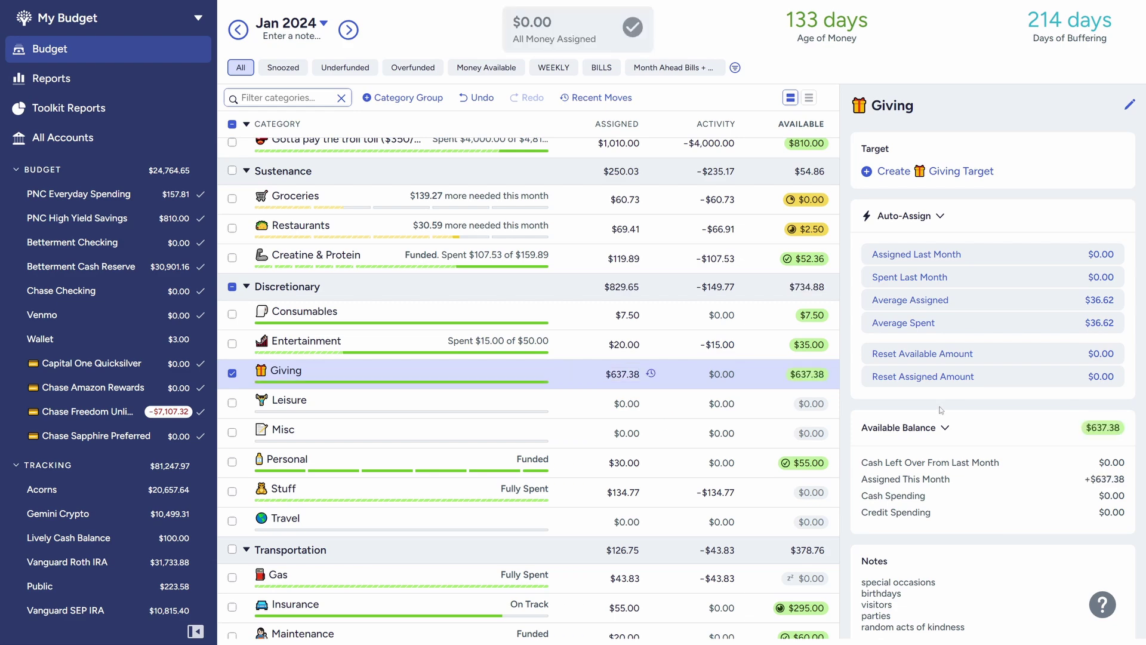
pyautogui.click(232, 373)
# Look through the remaining category groups down to Banana Stand and review its savings categories.
pyautogui.scroll(-5, 463, 461)
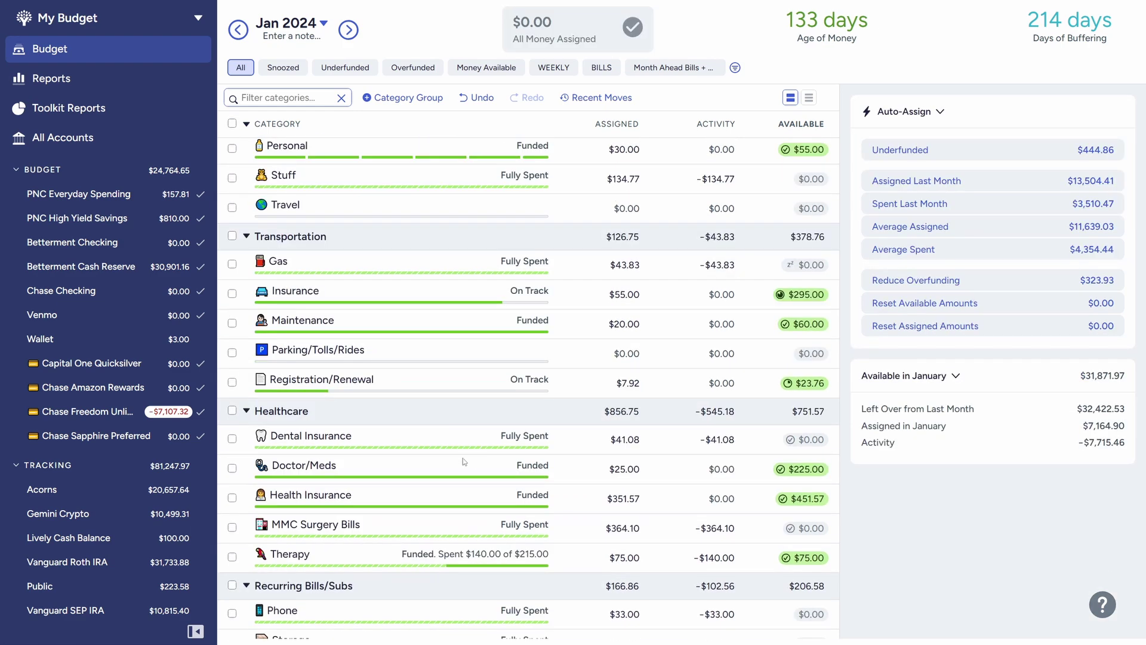
pyautogui.scroll(-5, 461, 460)
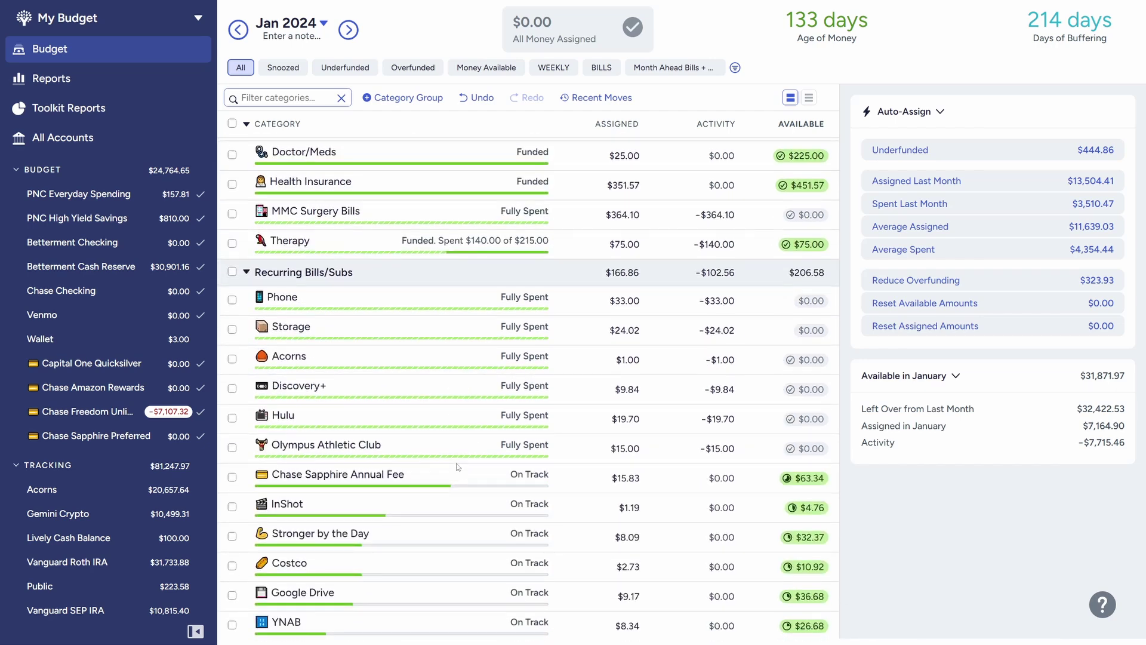
pyautogui.scroll(-8, 459, 467)
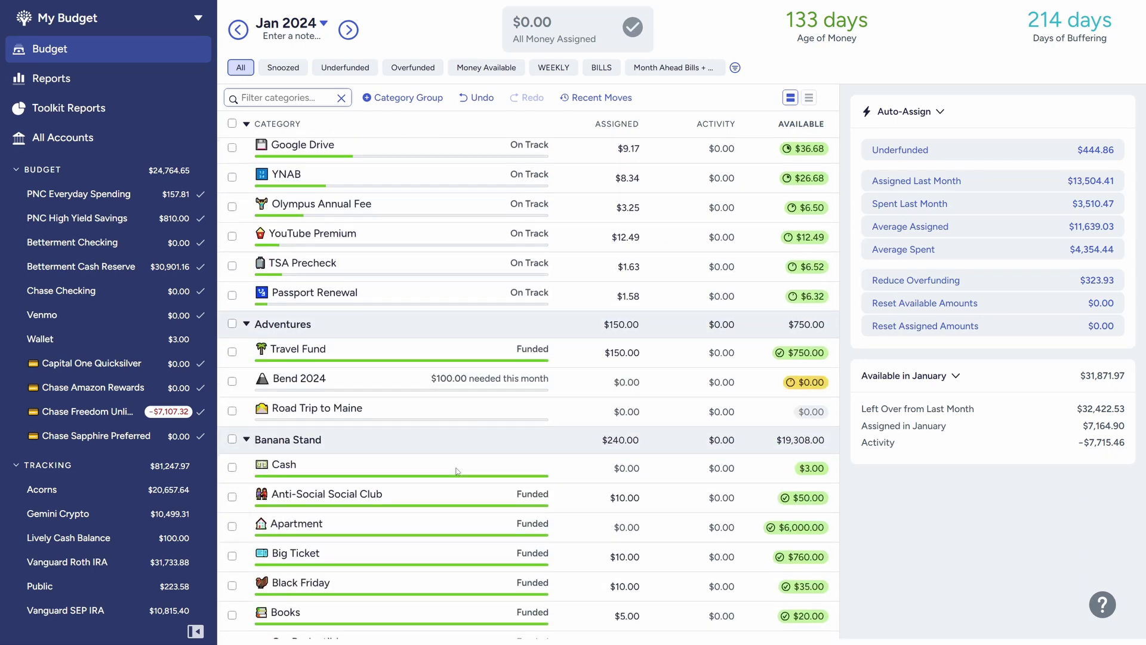
pyautogui.scroll(-4, 457, 472)
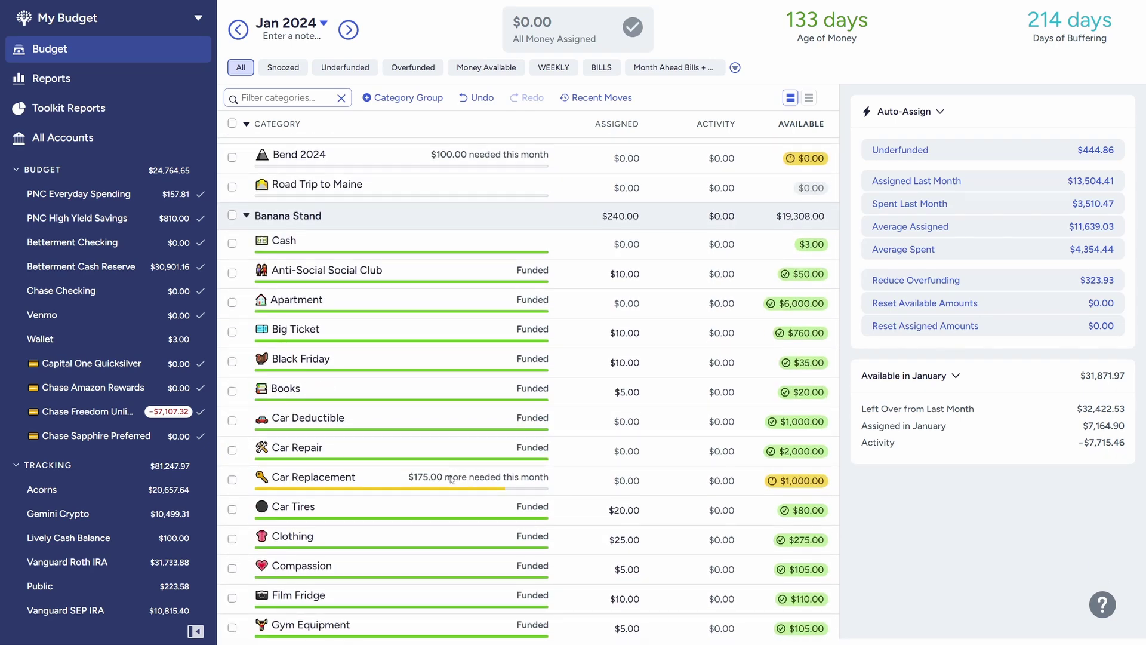
pyautogui.scroll(-2, 454, 472)
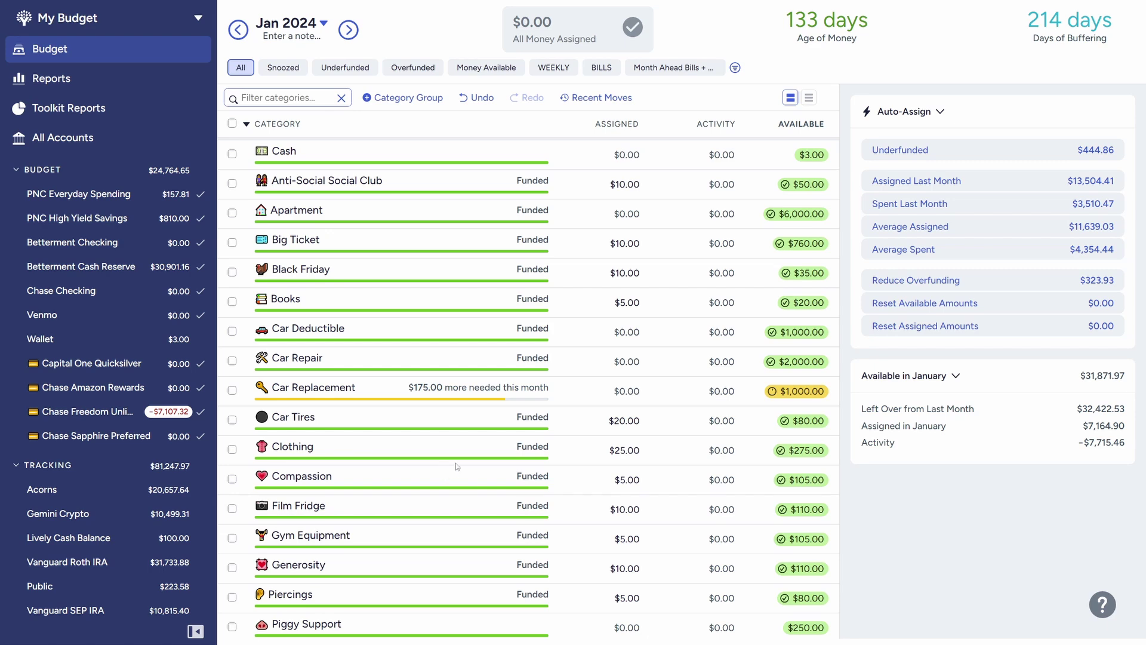
pyautogui.scroll(-2, 568, 401)
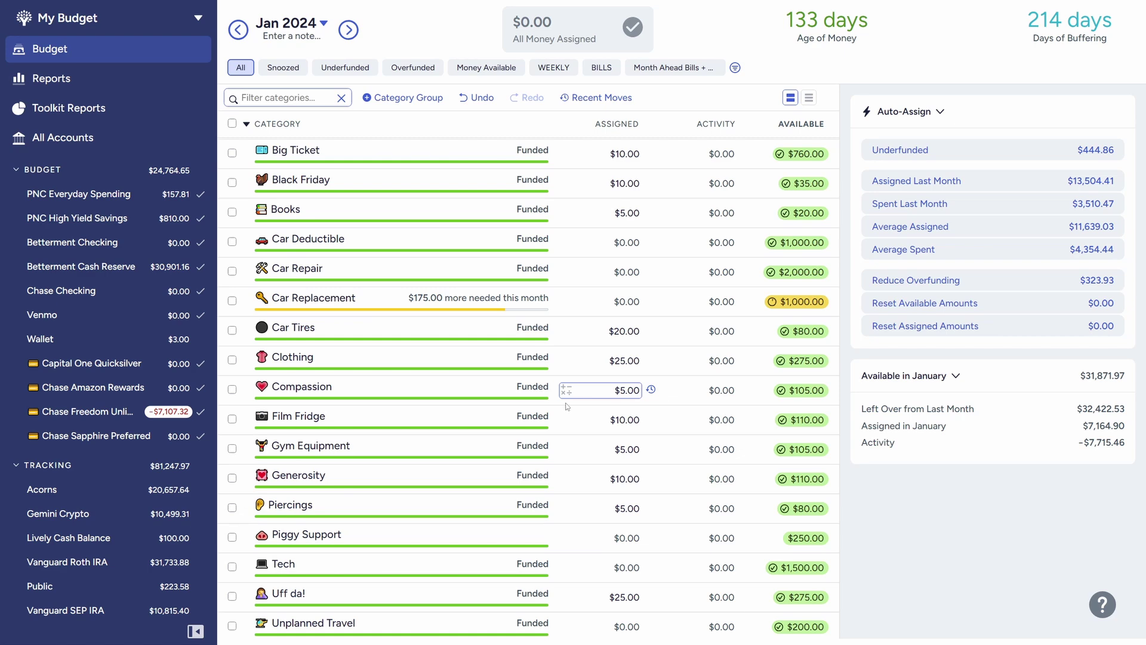
pyautogui.scroll(2, 568, 406)
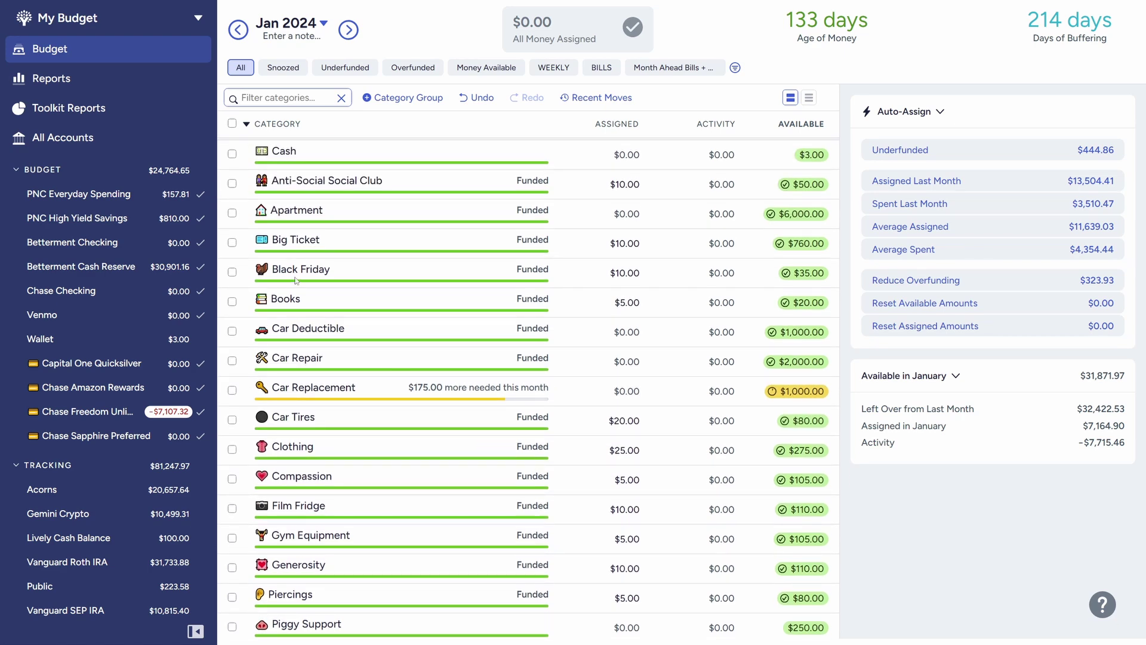
pyautogui.scroll(1, 378, 327)
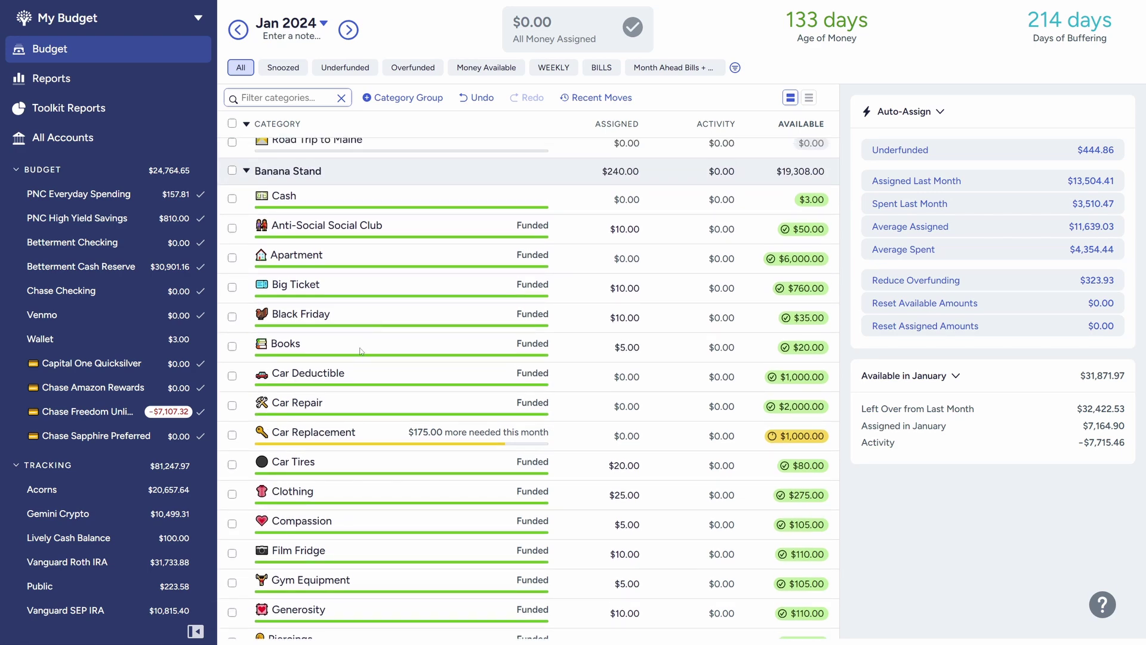
pyautogui.scroll(-1, 360, 351)
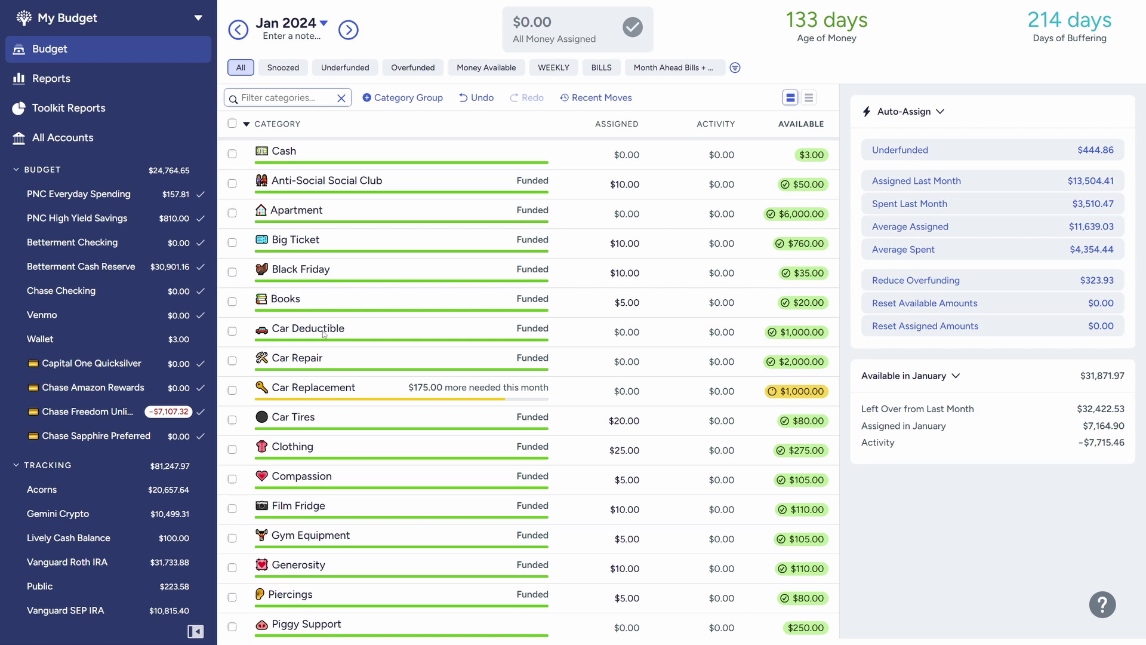
# Rename the Car Deductible category in the Banana Stand group to Car Fund.
pyautogui.click(325, 334)
pyautogui.moveTo(260, 364); pyautogui.dragTo(216, 362)
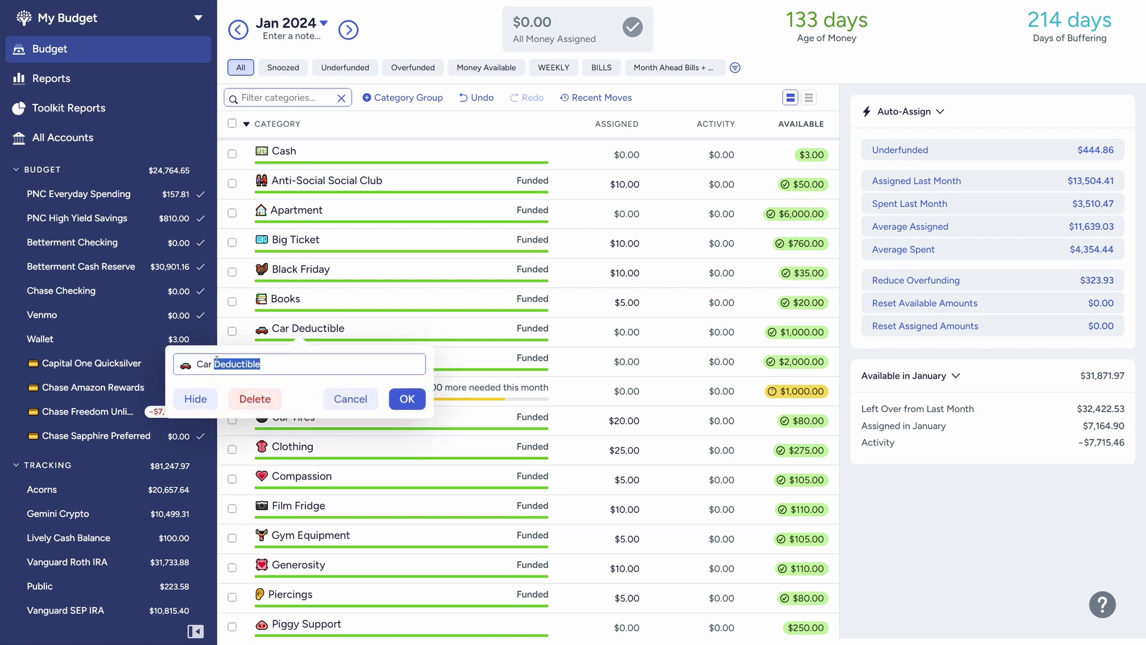
pyautogui.write('Fund')
pyautogui.click(419, 405)
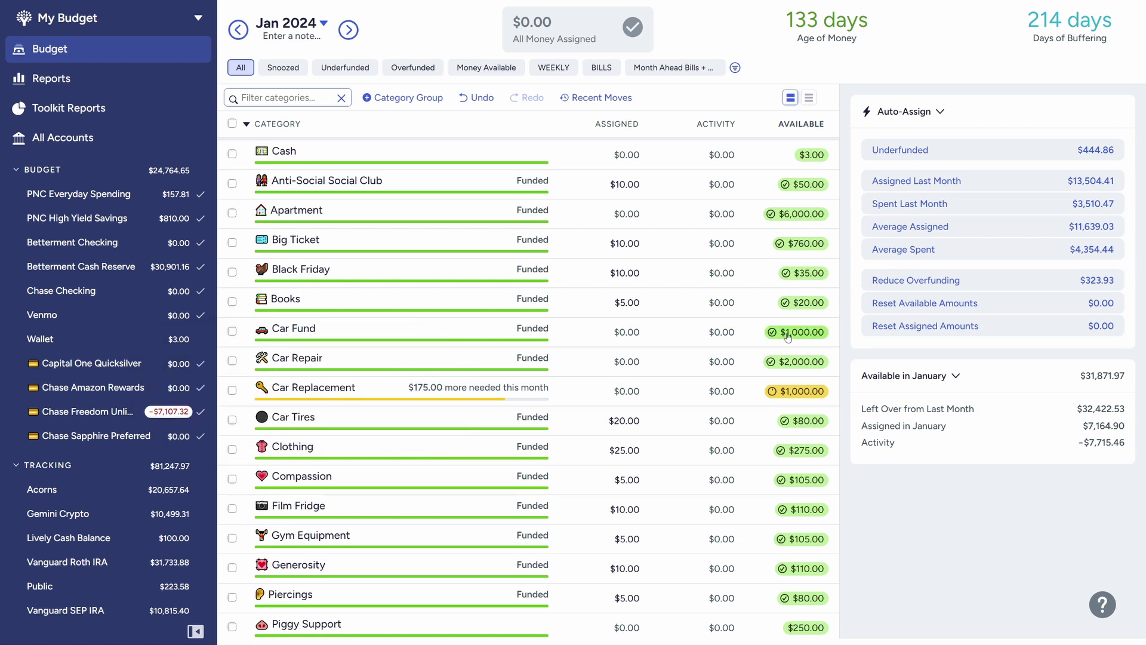
# Reset the available amounts of Car Repair, Car Replacement and Car Tires in the Banana Stand group to $0.00.
pyautogui.click(233, 362)
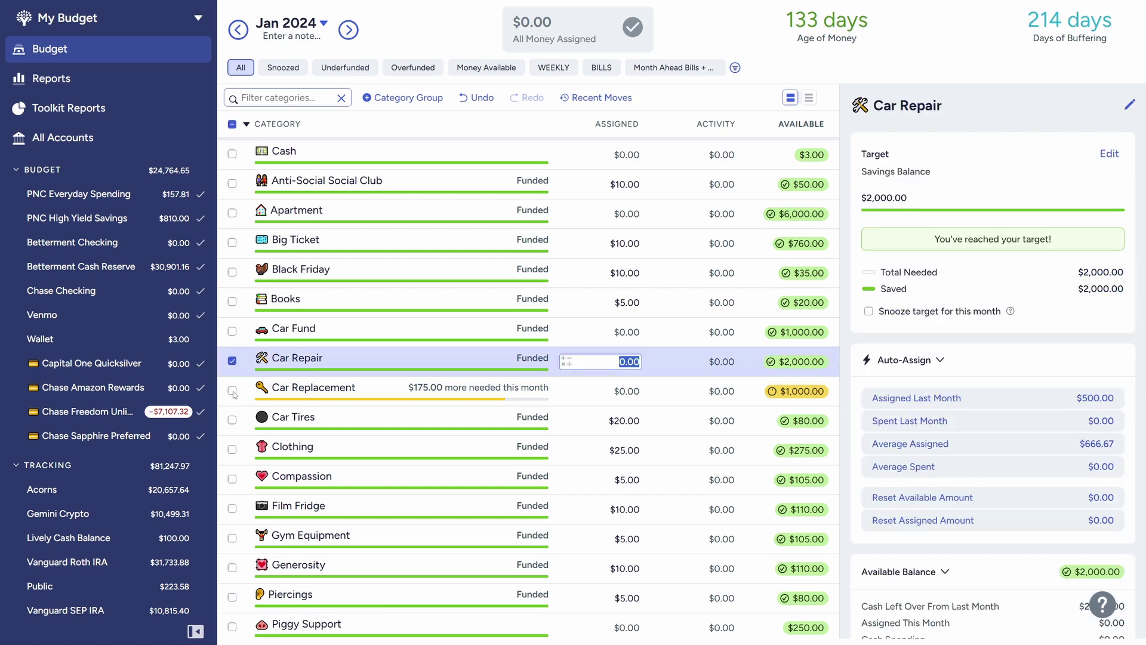
pyautogui.click(233, 391)
pyautogui.click(232, 420)
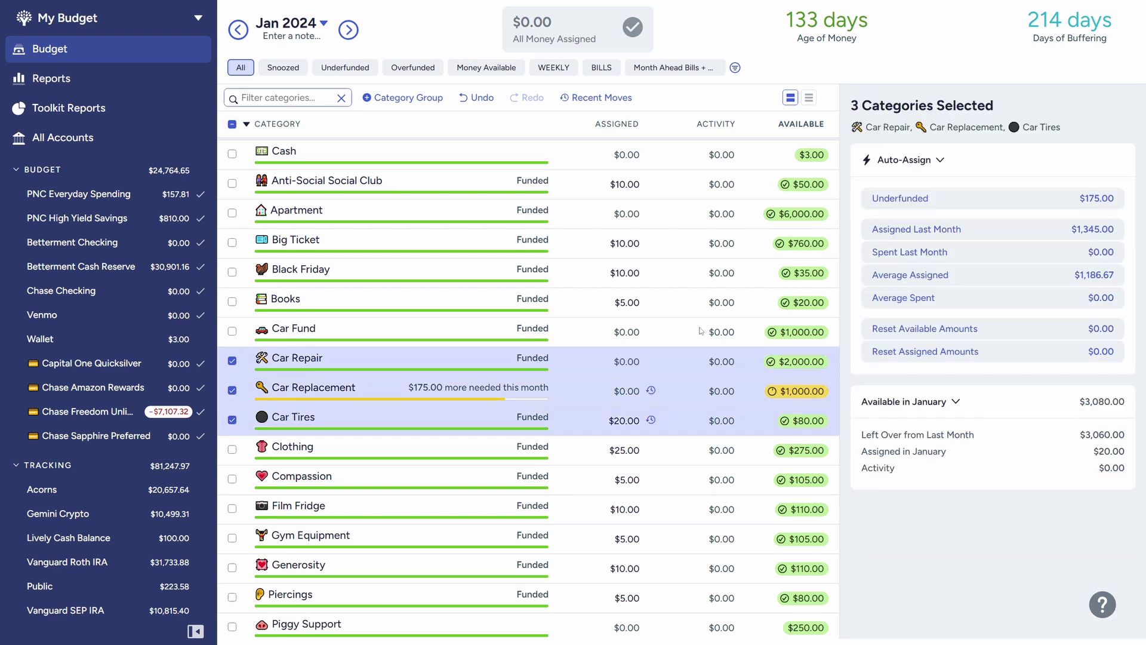
pyautogui.click(996, 331)
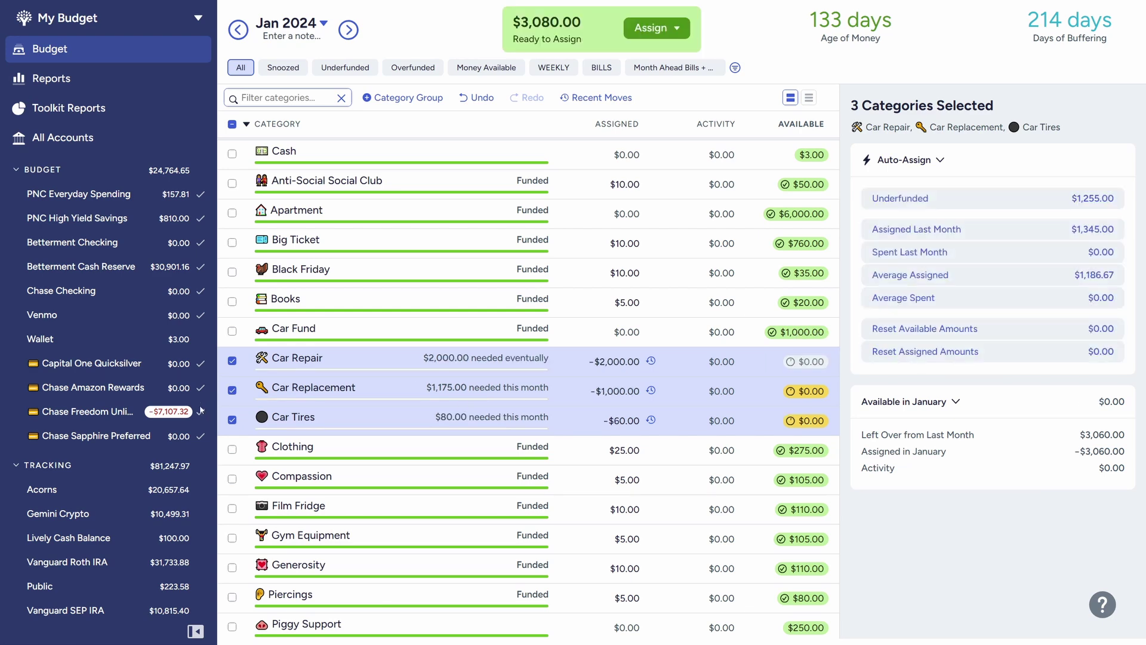
pyautogui.click(232, 361)
pyautogui.click(232, 391)
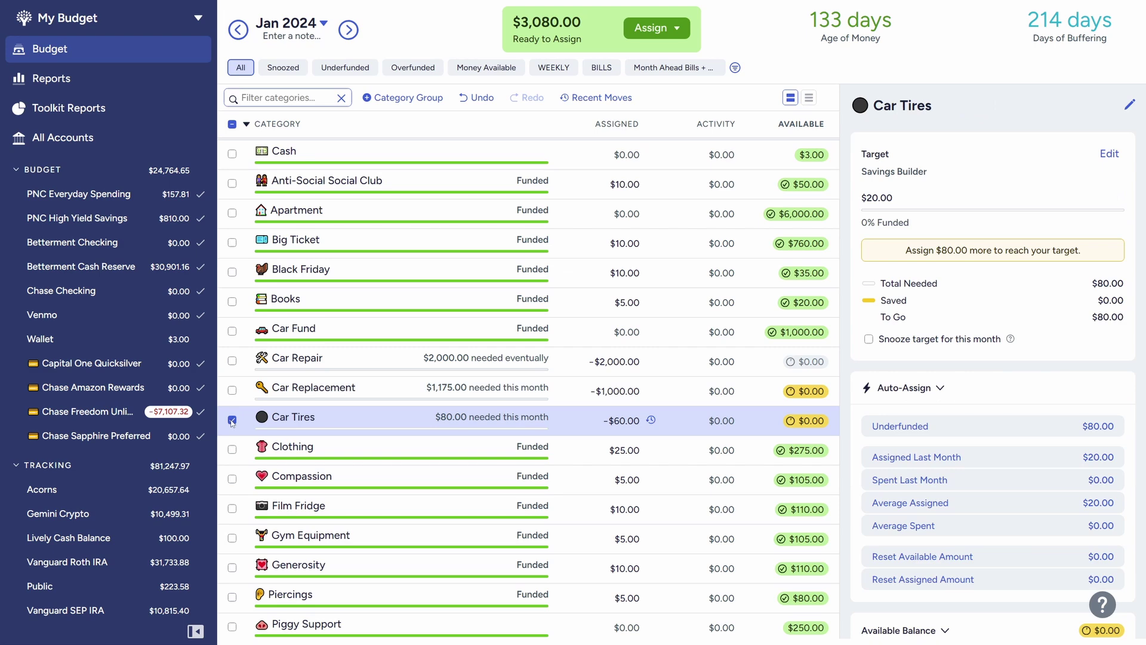
pyautogui.click(233, 390)
pyautogui.click(232, 360)
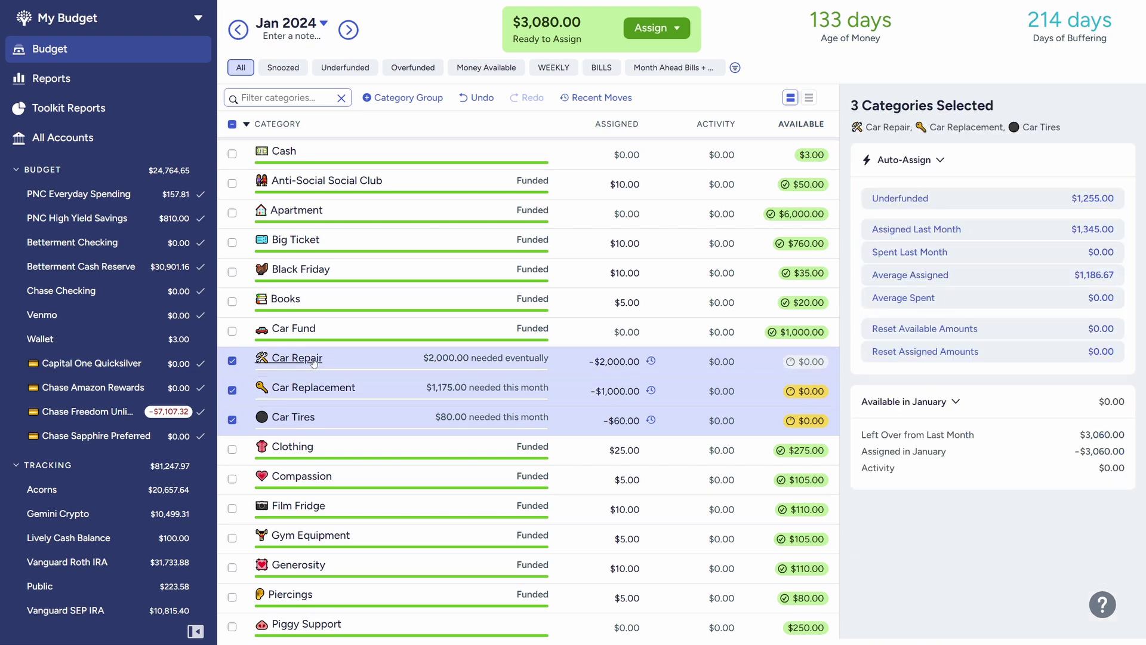
# Delete the Car Repair, Car Replacement and Car Tires categories, letting their assigned amounts move to Ready to Assign.
pyautogui.click(312, 362)
pyautogui.click(244, 428)
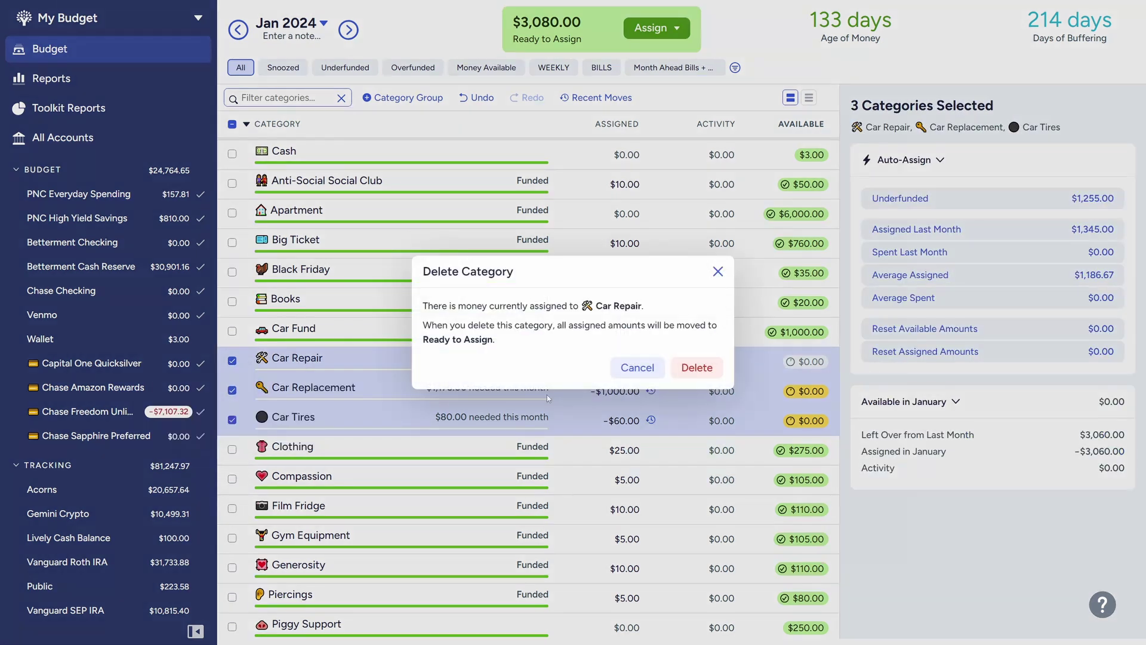
pyautogui.click(696, 369)
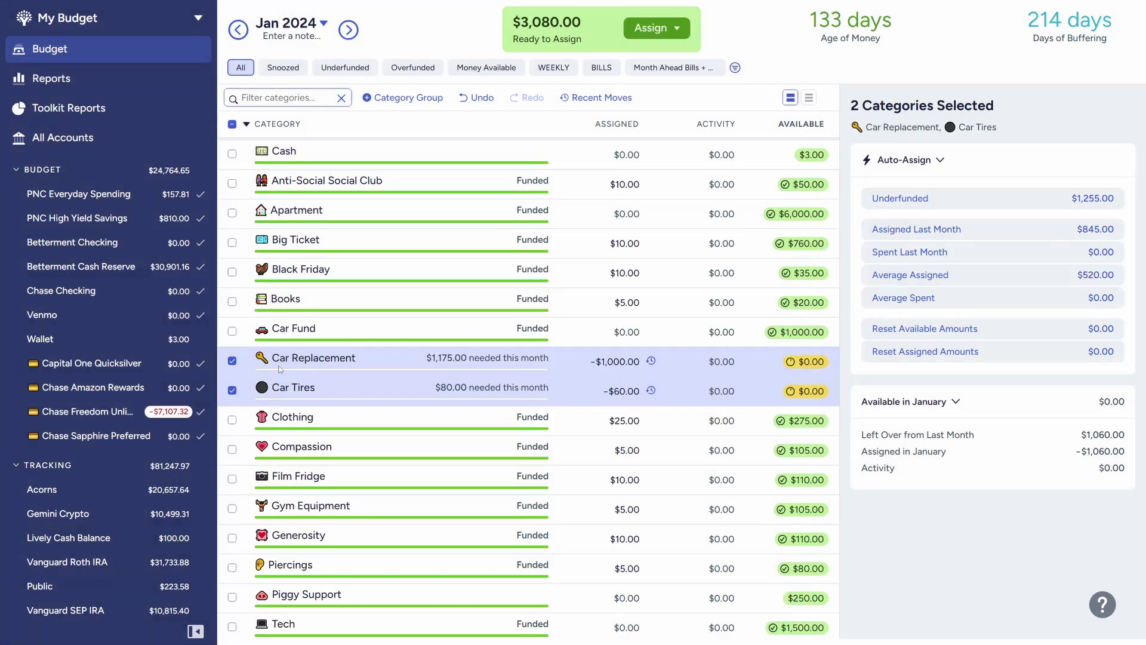
pyautogui.click(315, 359)
pyautogui.click(270, 429)
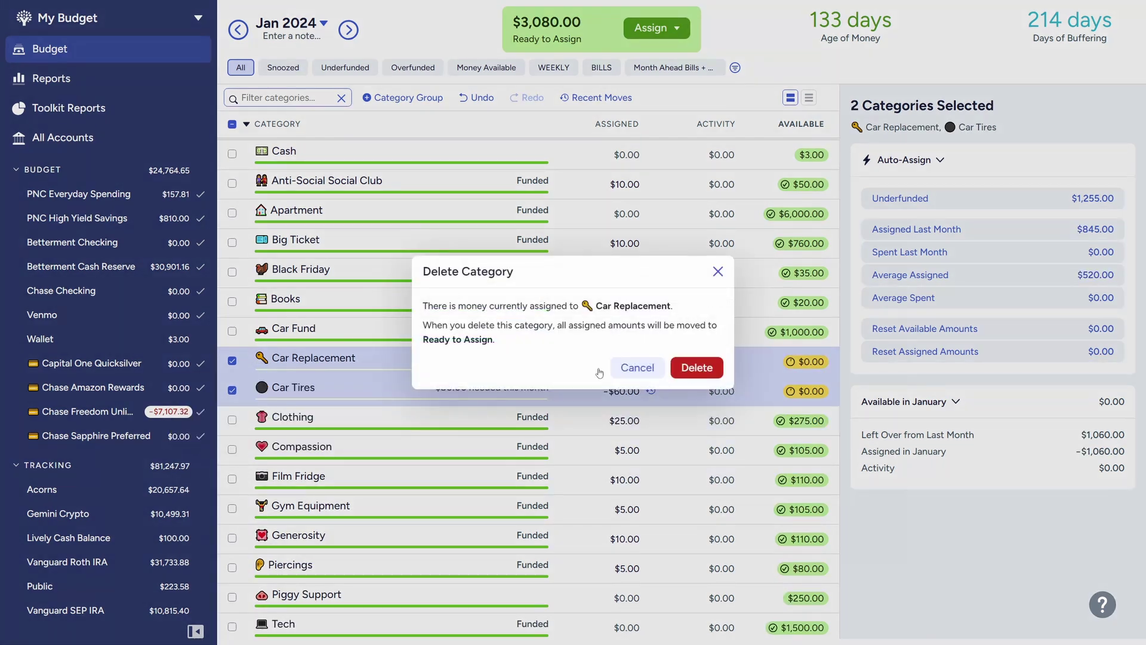
pyautogui.press('Return')
pyautogui.click(299, 359)
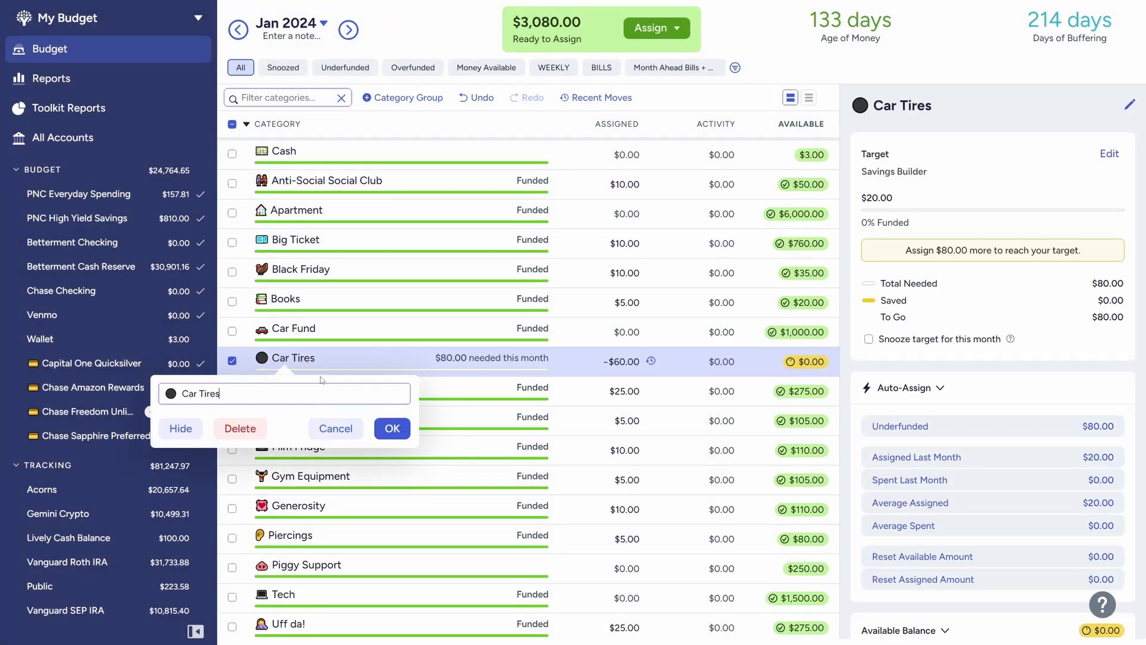
pyautogui.click(250, 428)
pyautogui.click(700, 370)
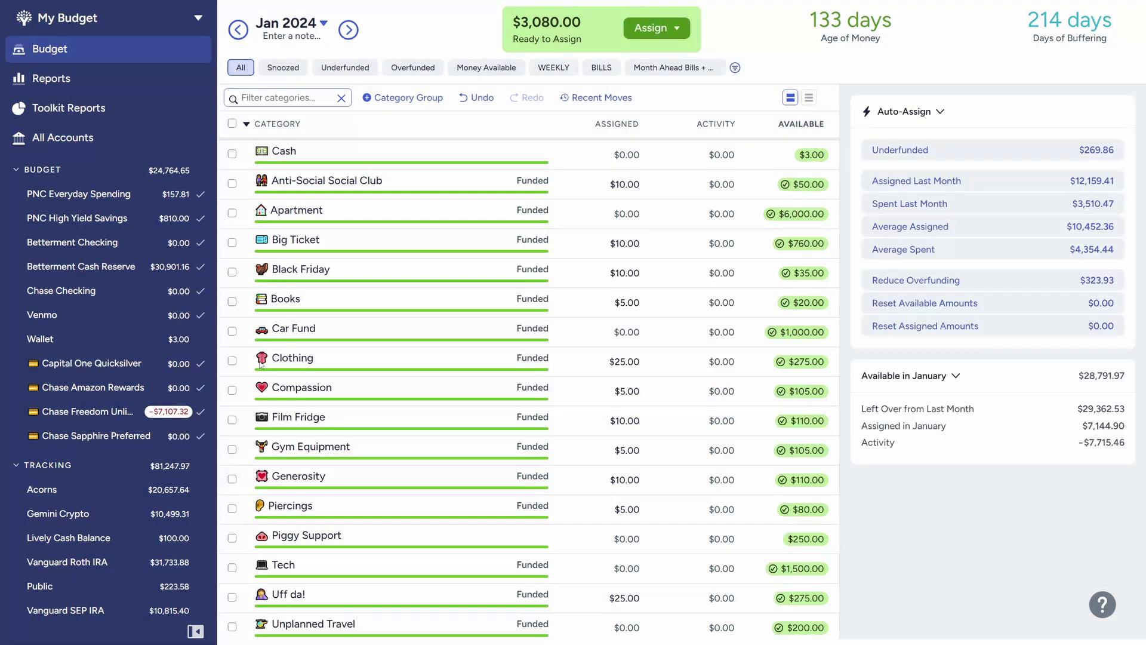
# Assign $3,080 to the Car Fund category in the Banana Stand group and deselect it.
pyautogui.click(348, 335)
pyautogui.write('3080')
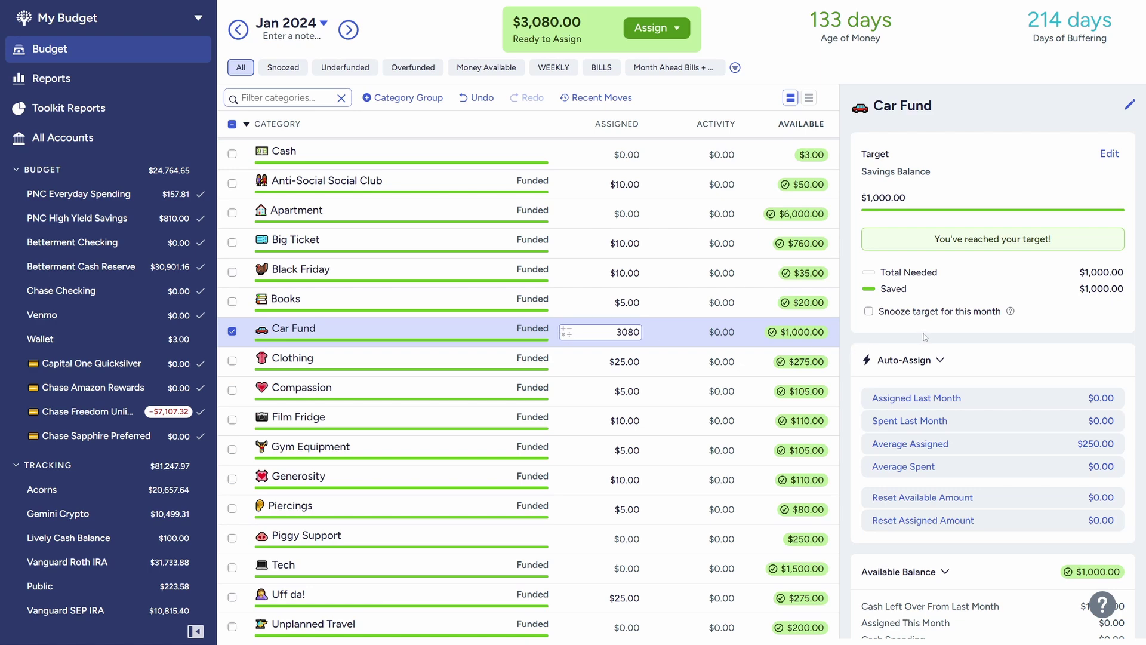
pyautogui.click(913, 349)
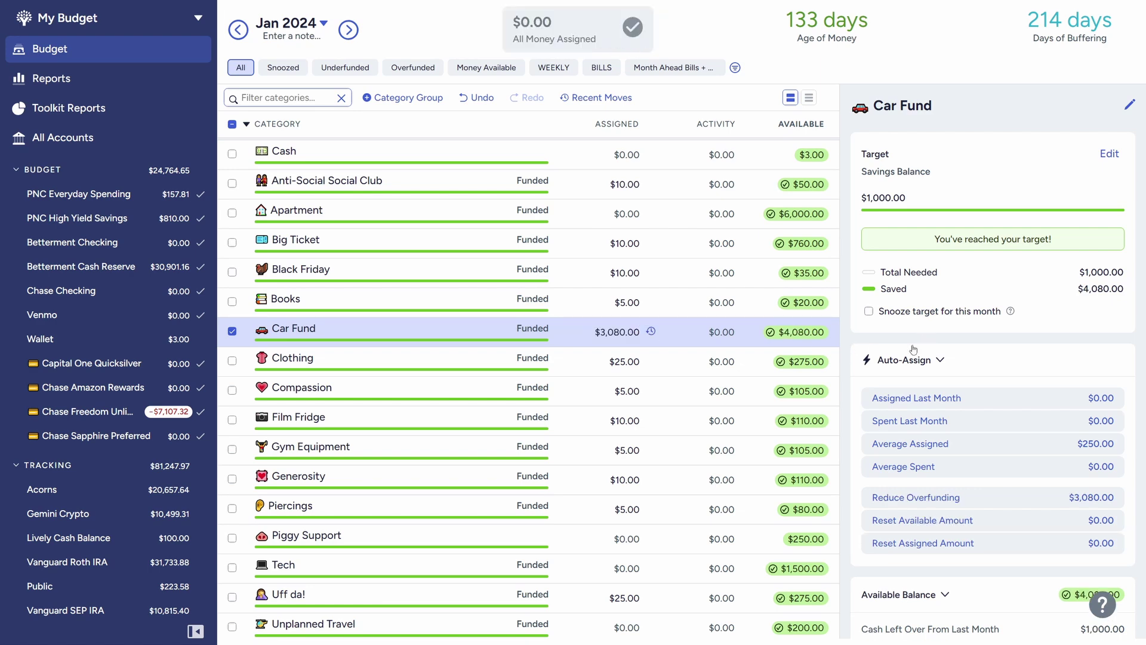
pyautogui.click(232, 331)
# Rename the Tech category in the Banana Stand group to Tech Replacement and deselect it.
pyautogui.scroll(-2, 418, 526)
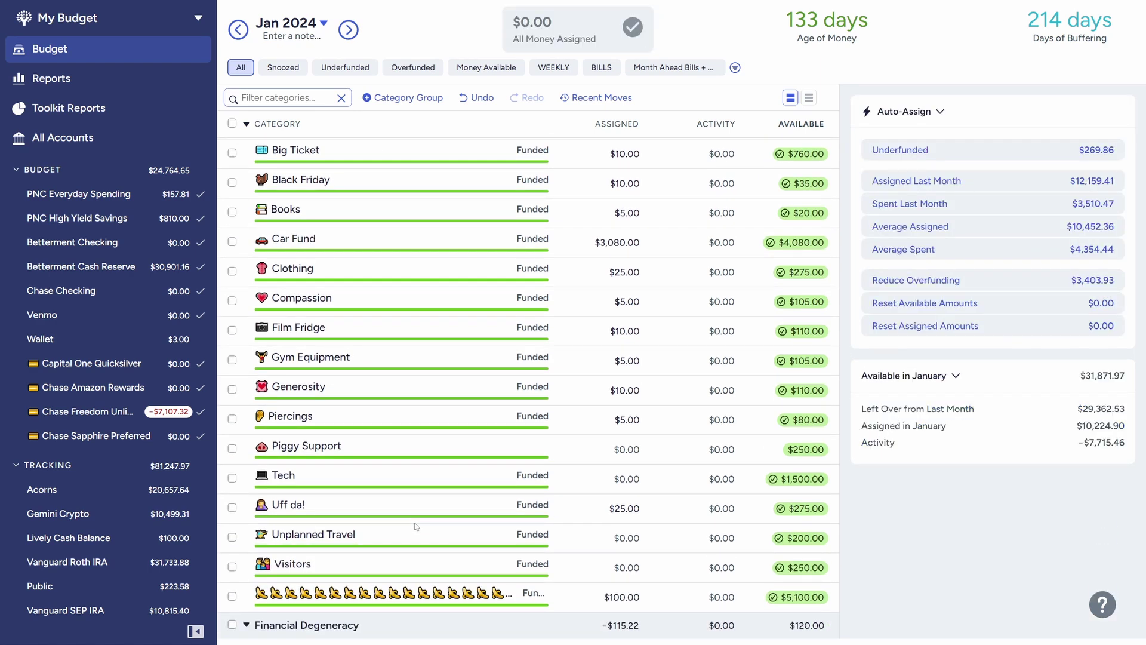
pyautogui.scroll(1, 415, 524)
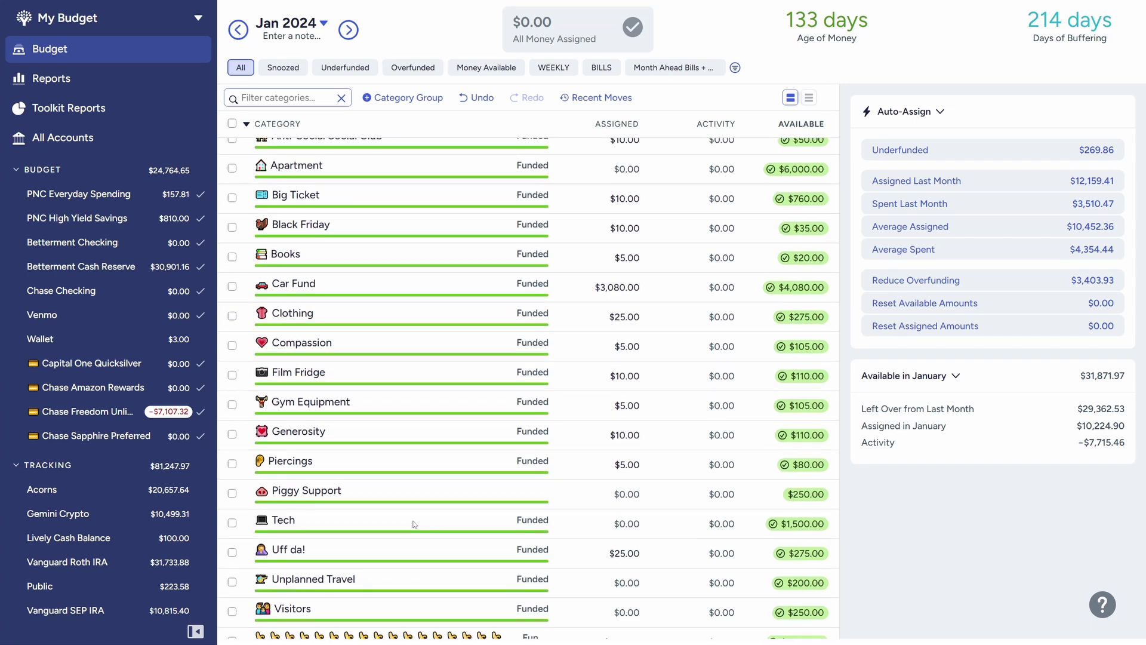
pyautogui.scroll(-1, 412, 518)
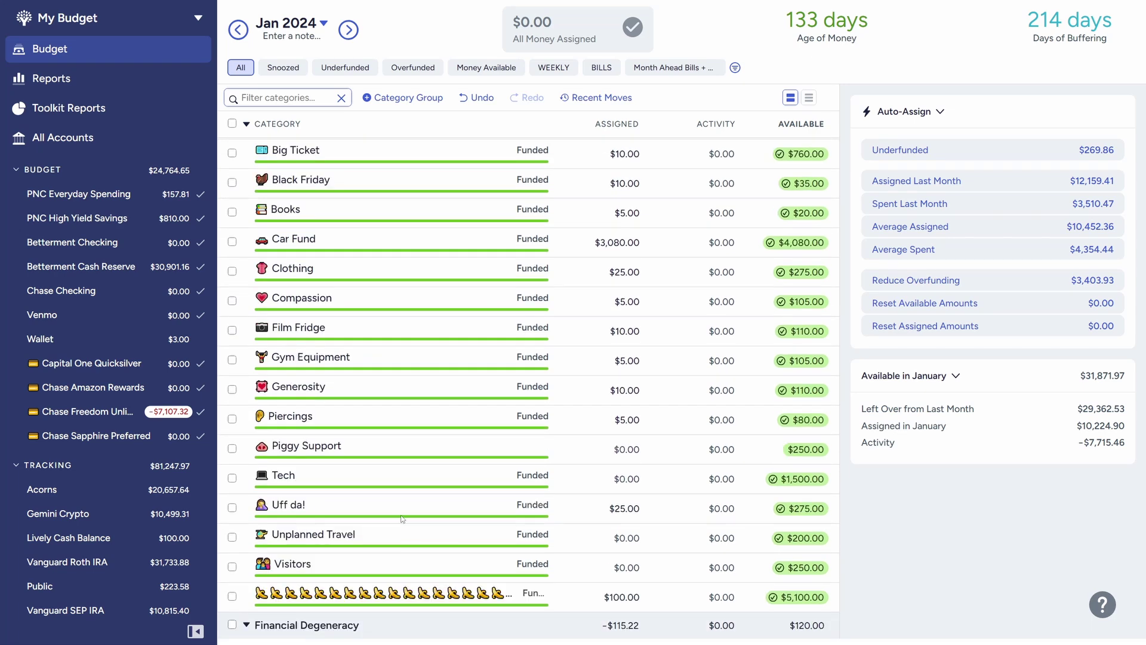
pyautogui.click(315, 479)
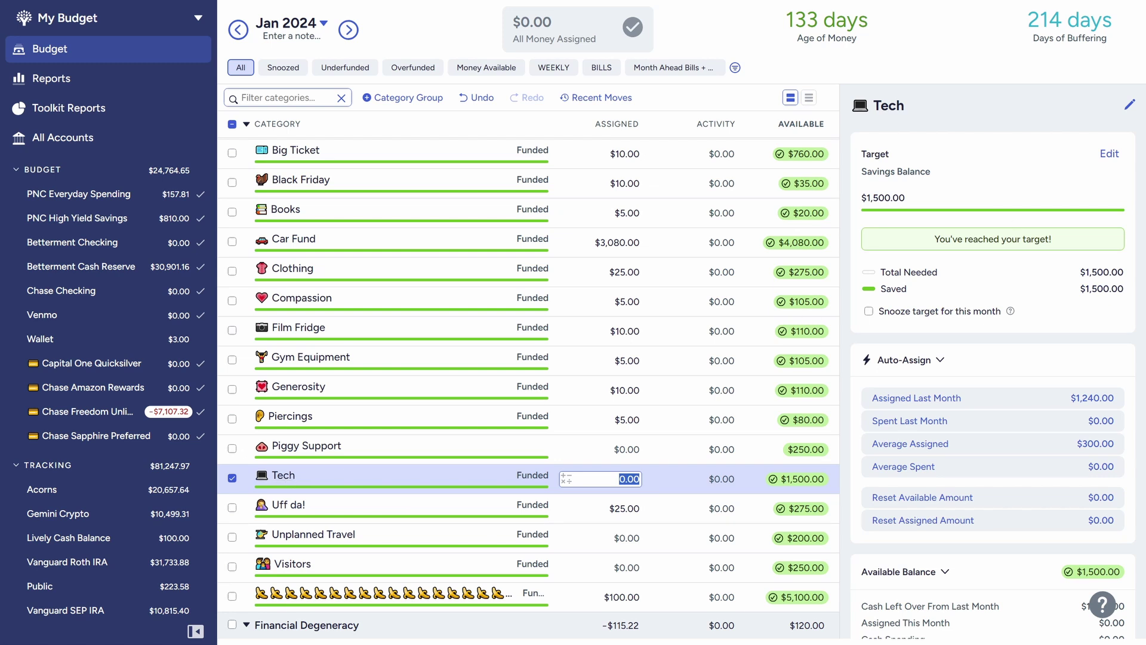
pyautogui.click(284, 476)
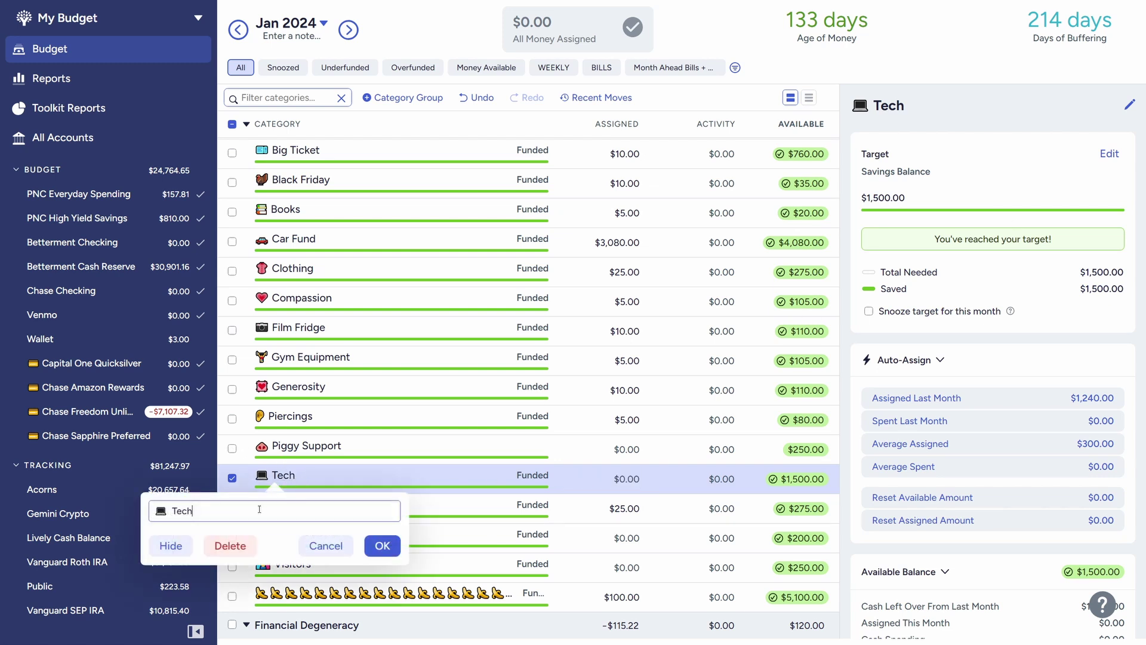
pyautogui.write('Replacement')
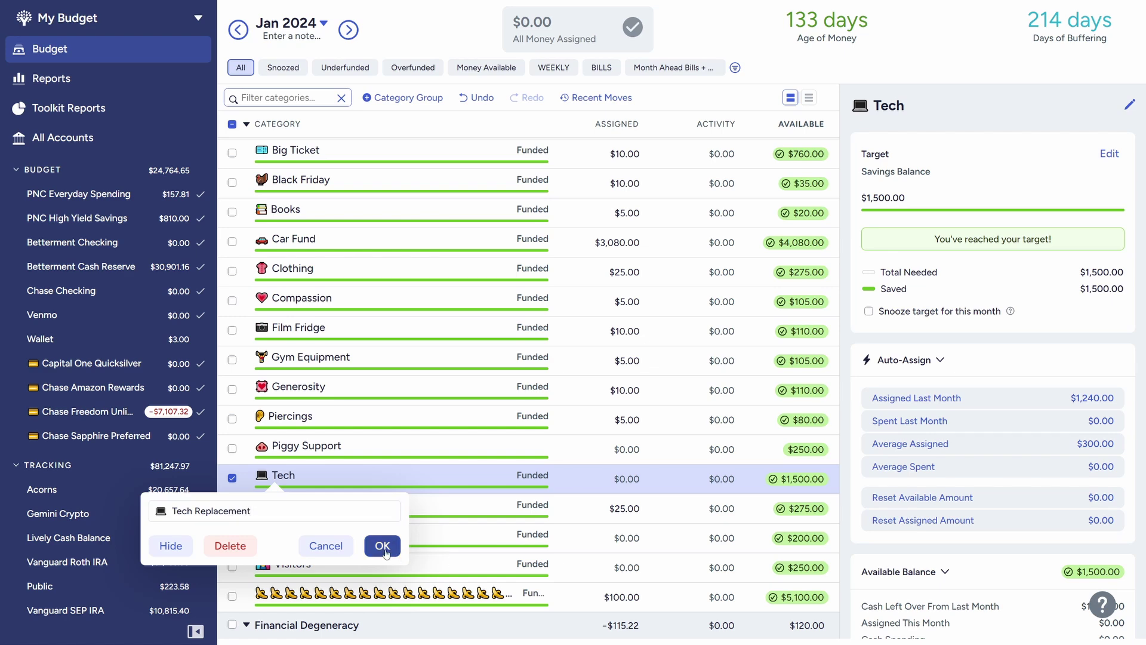
pyautogui.click(382, 546)
pyautogui.click(233, 478)
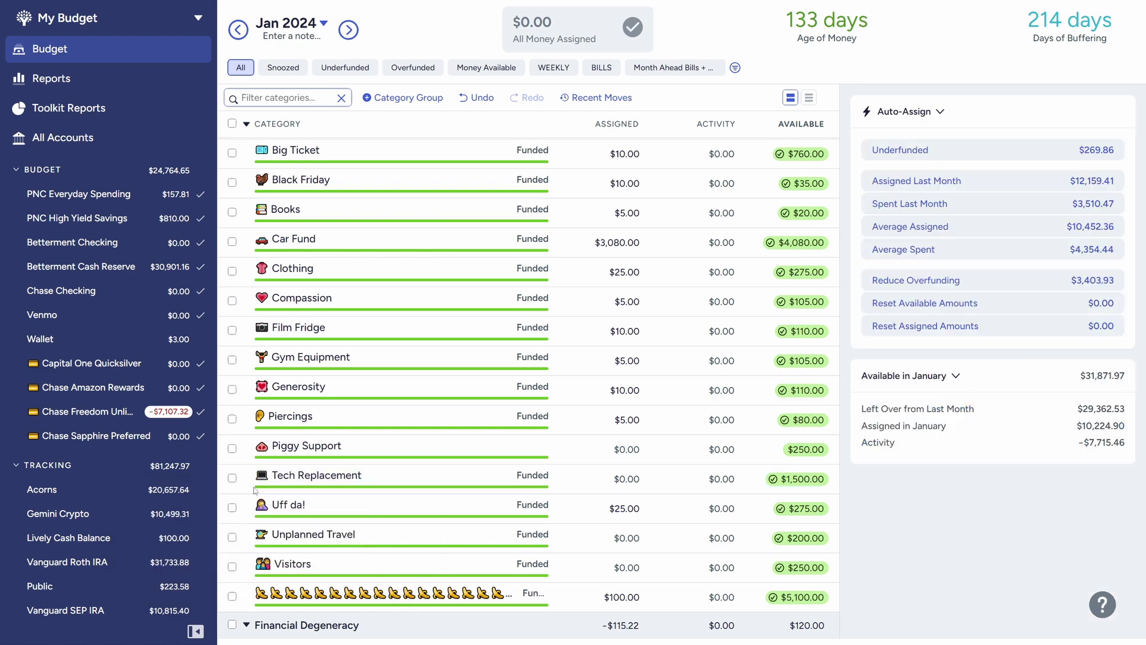
# Reset the available amounts of Black Friday, Books, Clothing, Film Fridge, Gym Equipment and Piercings to $0.00 together.
pyautogui.moveTo(296, 514); pyautogui.dragTo(287, 485)
pyautogui.click(243, 417)
pyautogui.click(232, 360)
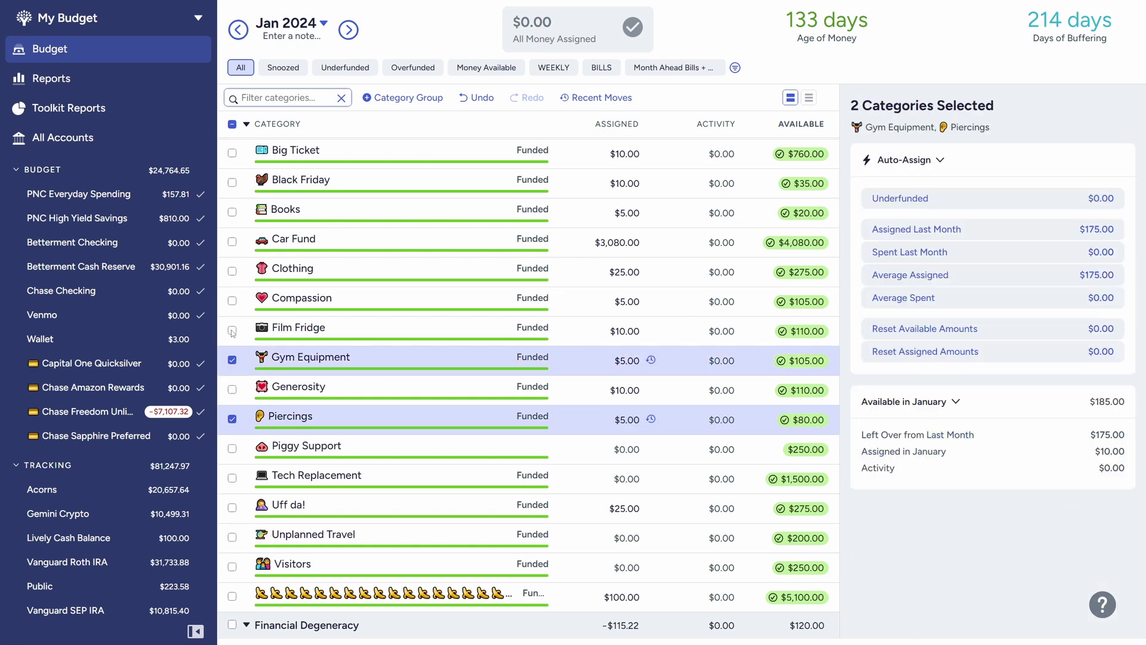
pyautogui.click(232, 330)
pyautogui.click(232, 271)
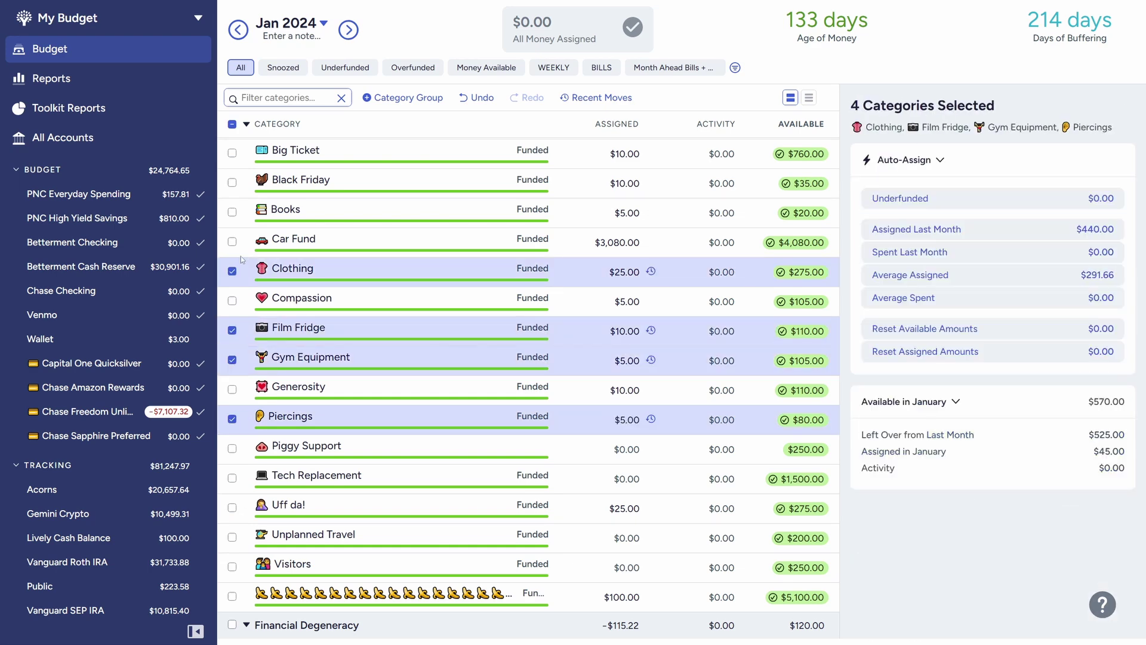
pyautogui.click(232, 212)
pyautogui.click(232, 184)
pyautogui.scroll(3, 399, 282)
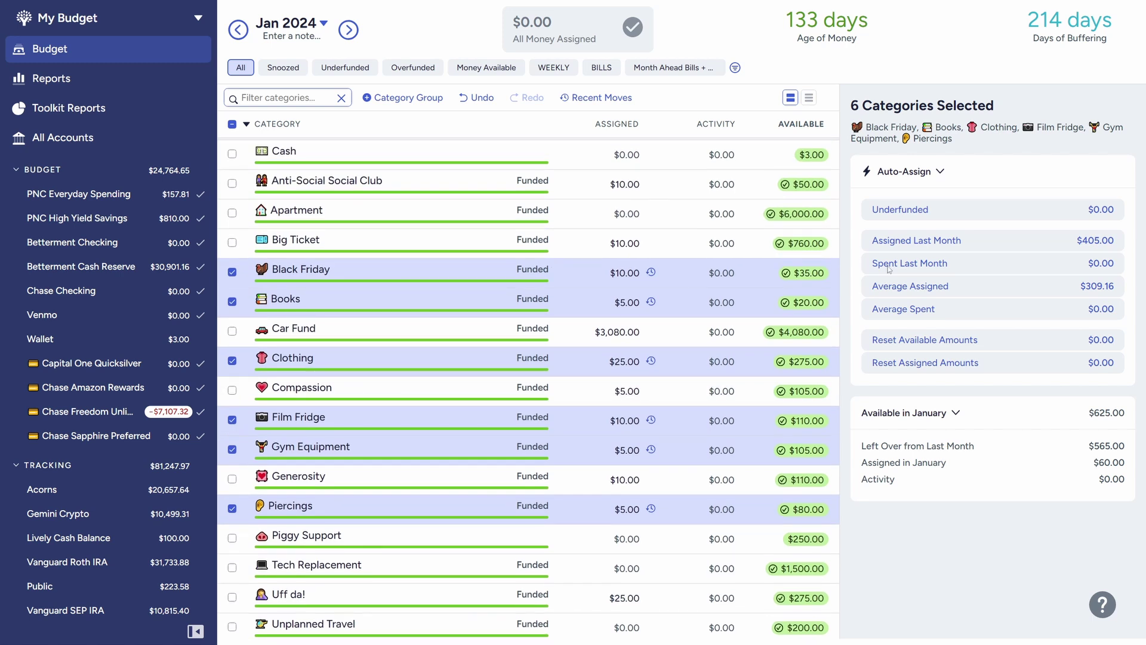
pyautogui.click(984, 344)
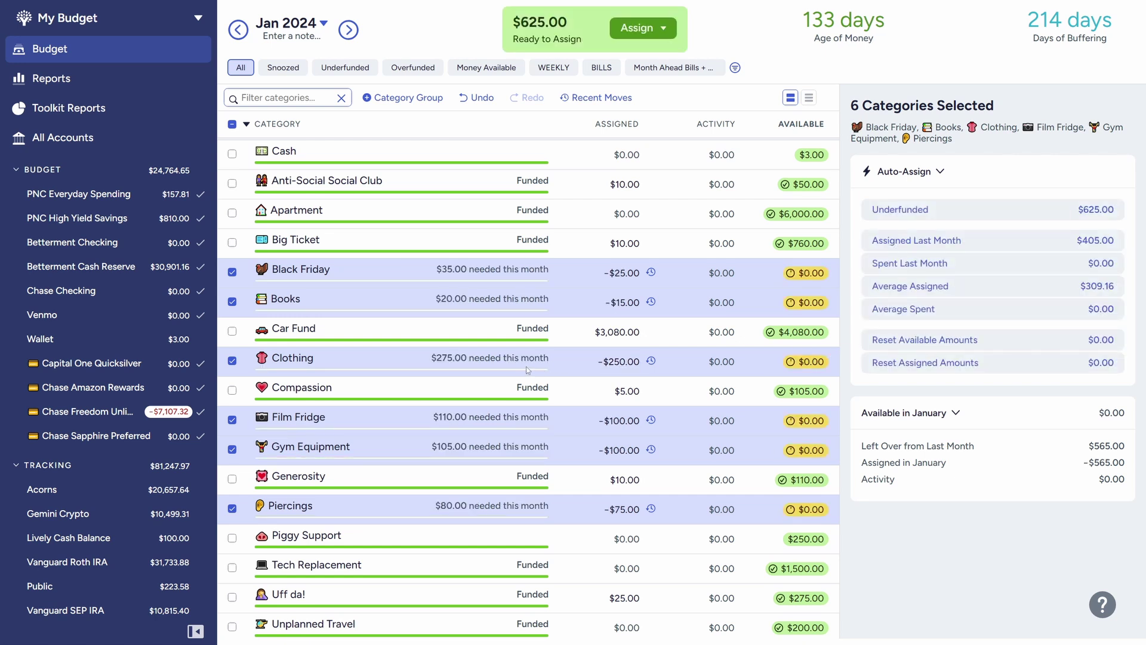
# Delete the Black Friday, Books, Clothing, Film Fridge, Gym Equipment and Piercings categories from the Banana Stand group.
pyautogui.click(307, 274)
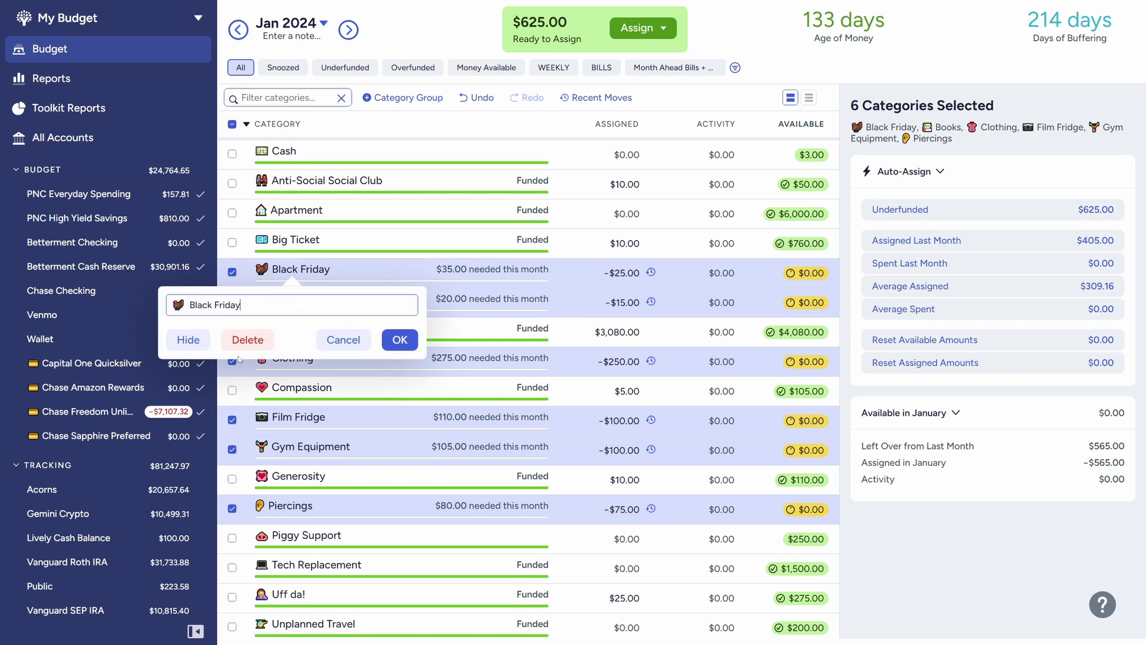
pyautogui.click(243, 344)
pyautogui.click(699, 368)
pyautogui.click(702, 369)
pyautogui.click(703, 368)
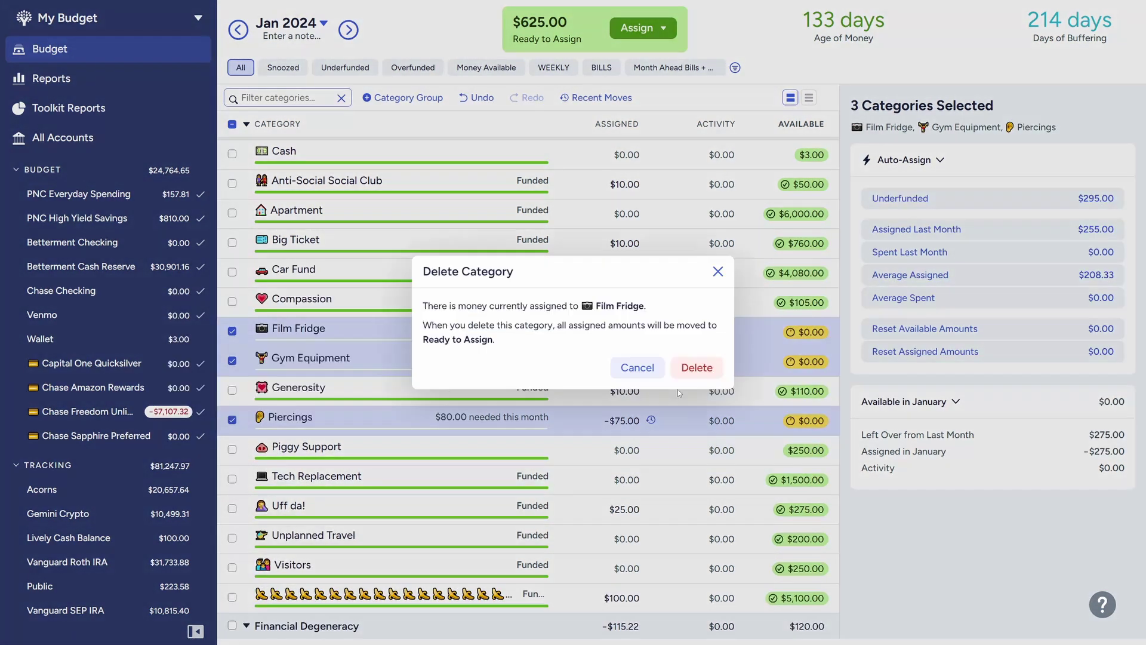
pyautogui.click(699, 367)
pyautogui.click(695, 369)
pyautogui.click(692, 370)
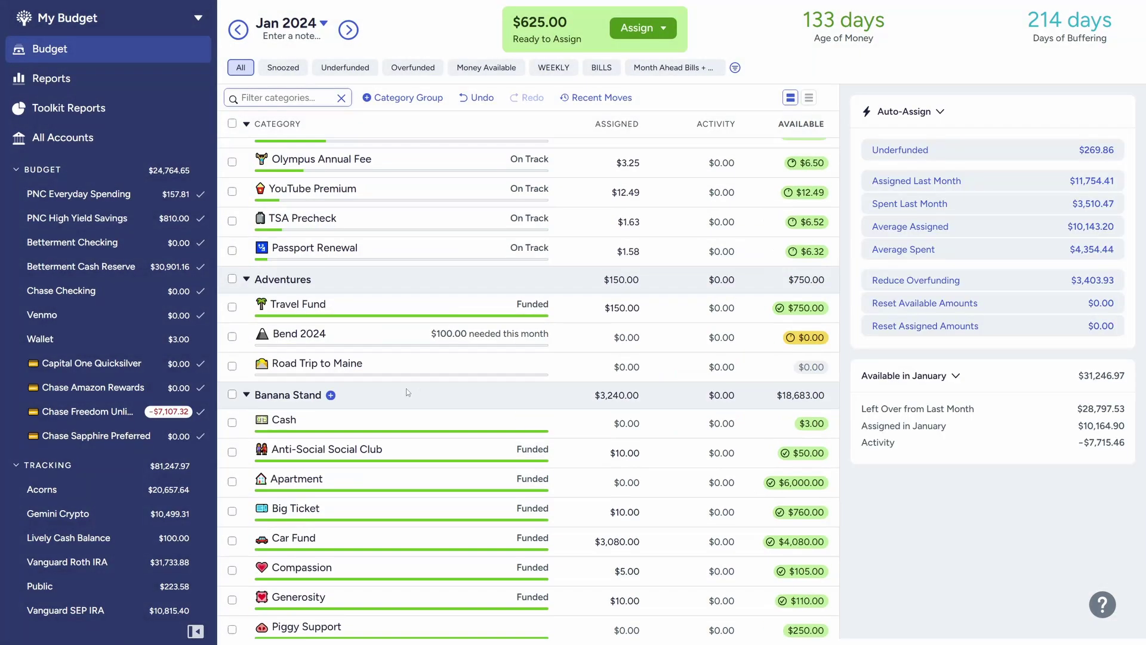
# Add $625 to the assigned amount of the Stuff category in the Discretionary group and deselect it.
pyautogui.scroll(10, 400, 389)
pyautogui.scroll(9, 371, 394)
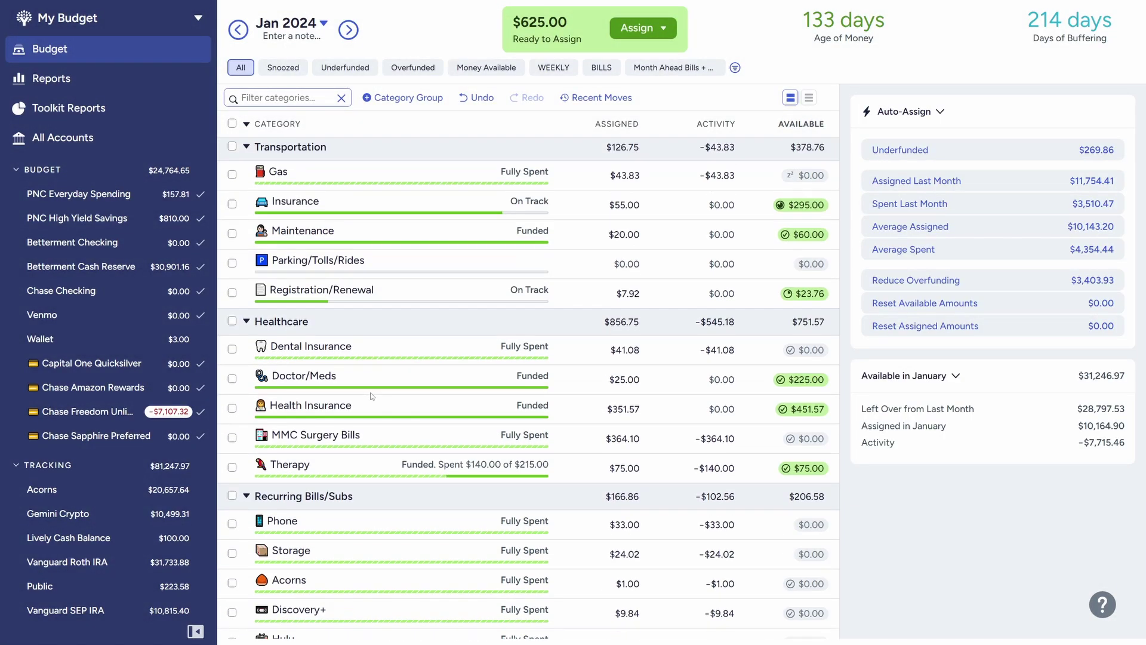
pyautogui.scroll(1, 371, 394)
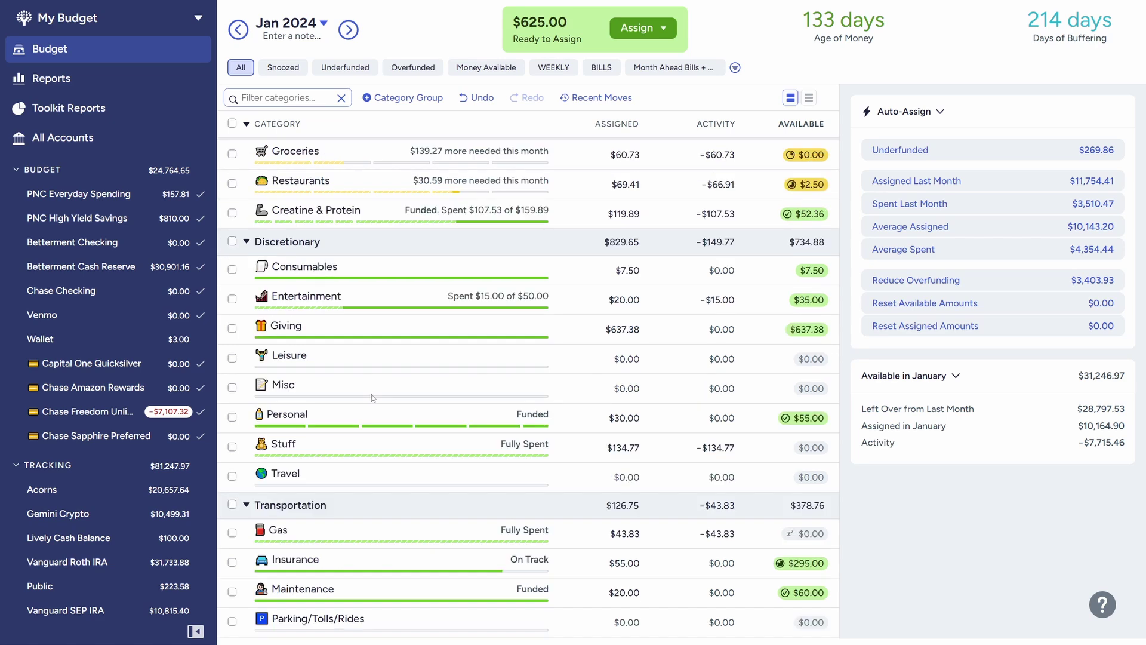
pyautogui.click(605, 444)
pyautogui.press('Right')
pyautogui.write('+625')
pyautogui.press('Return')
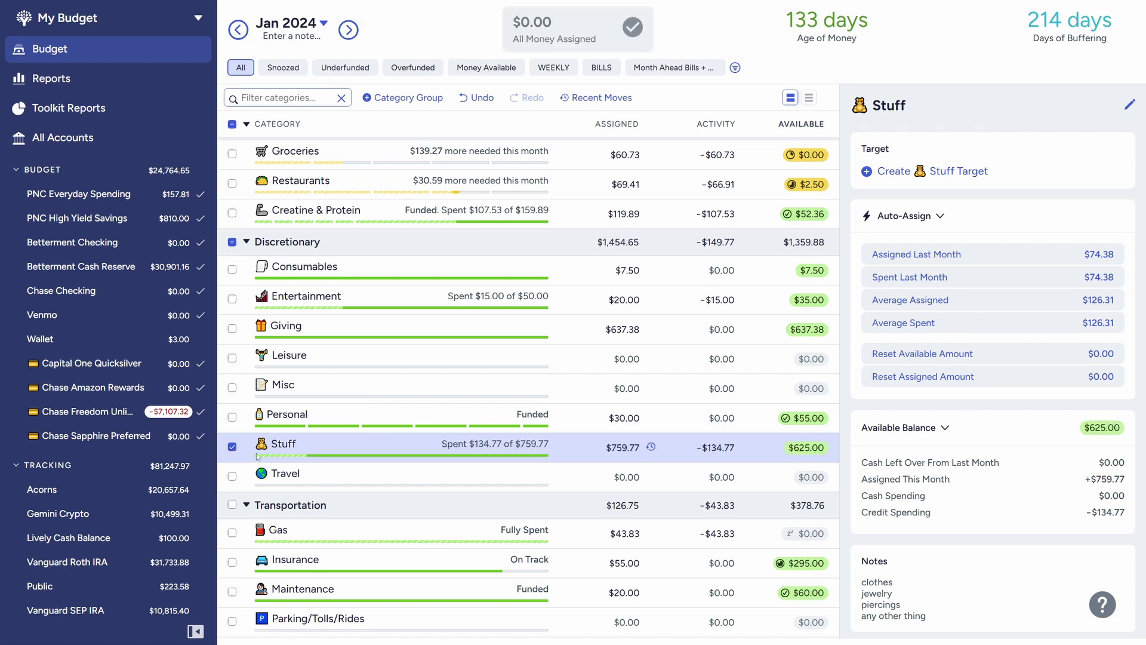
pyautogui.click(237, 453)
pyautogui.click(310, 451)
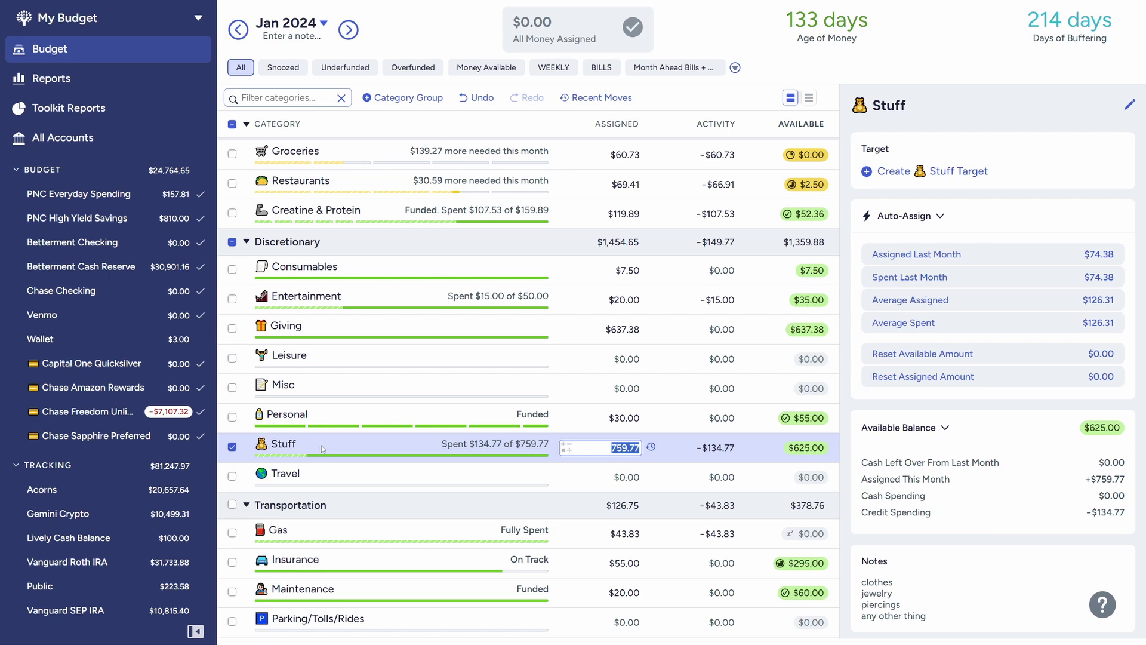
pyautogui.click(232, 447)
# Reset the available amounts of Anti-Social Social Club and Big Ticket in the Banana Stand group to $0.00.
pyautogui.scroll(-5, 492, 511)
pyautogui.scroll(-13, 489, 514)
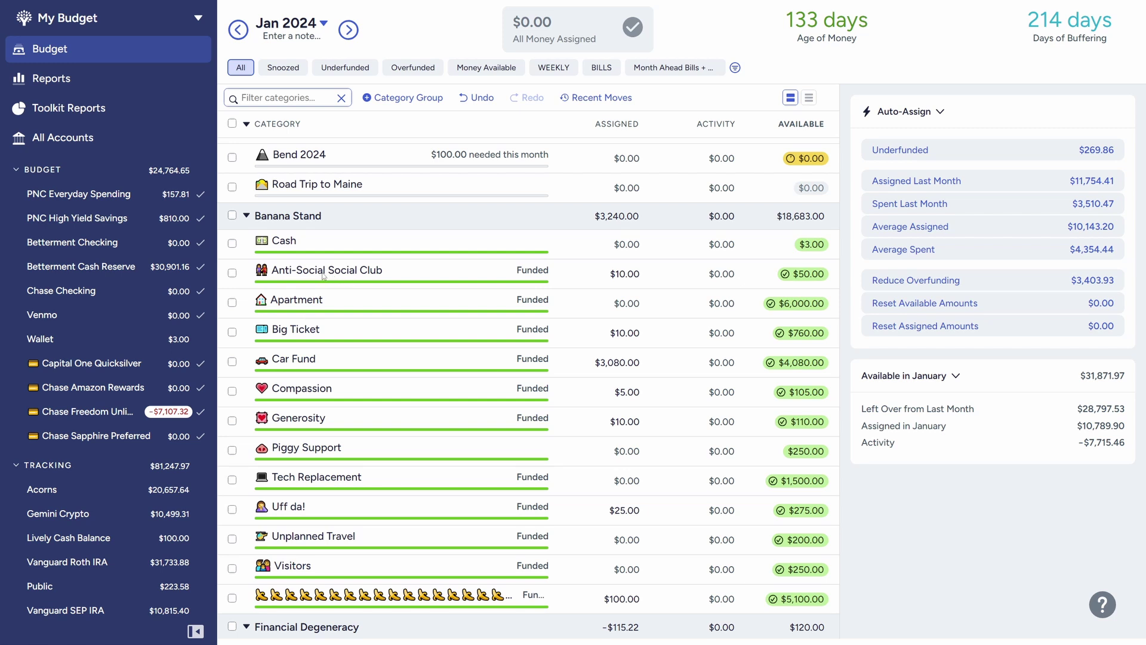
pyautogui.scroll(-1, 326, 276)
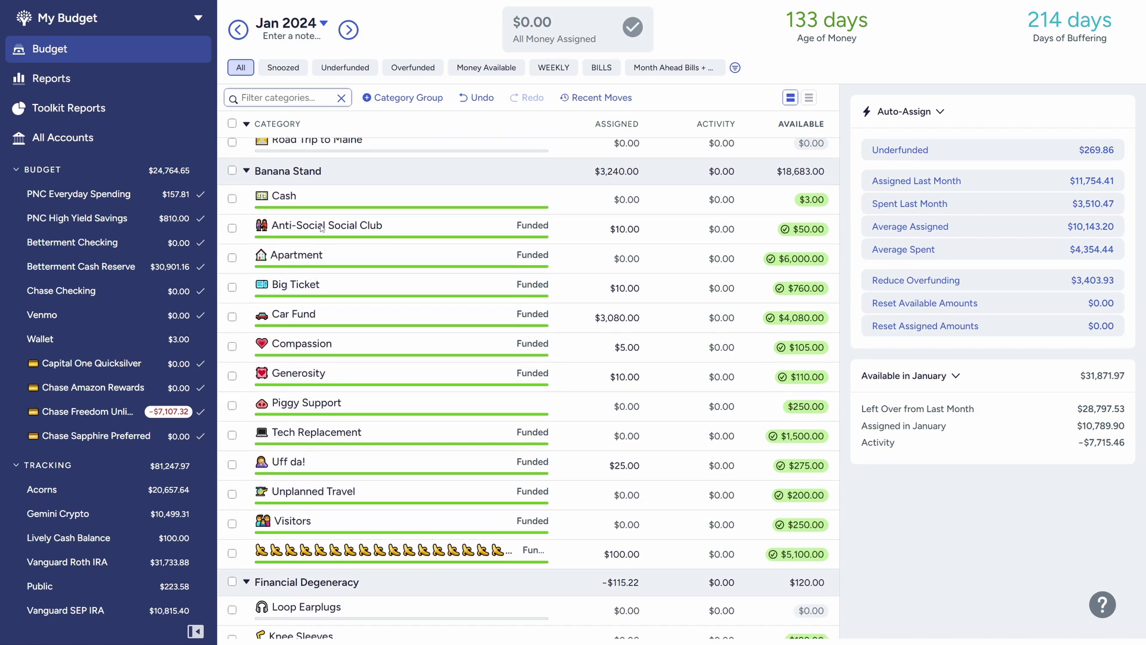
pyautogui.click(232, 230)
pyautogui.click(232, 288)
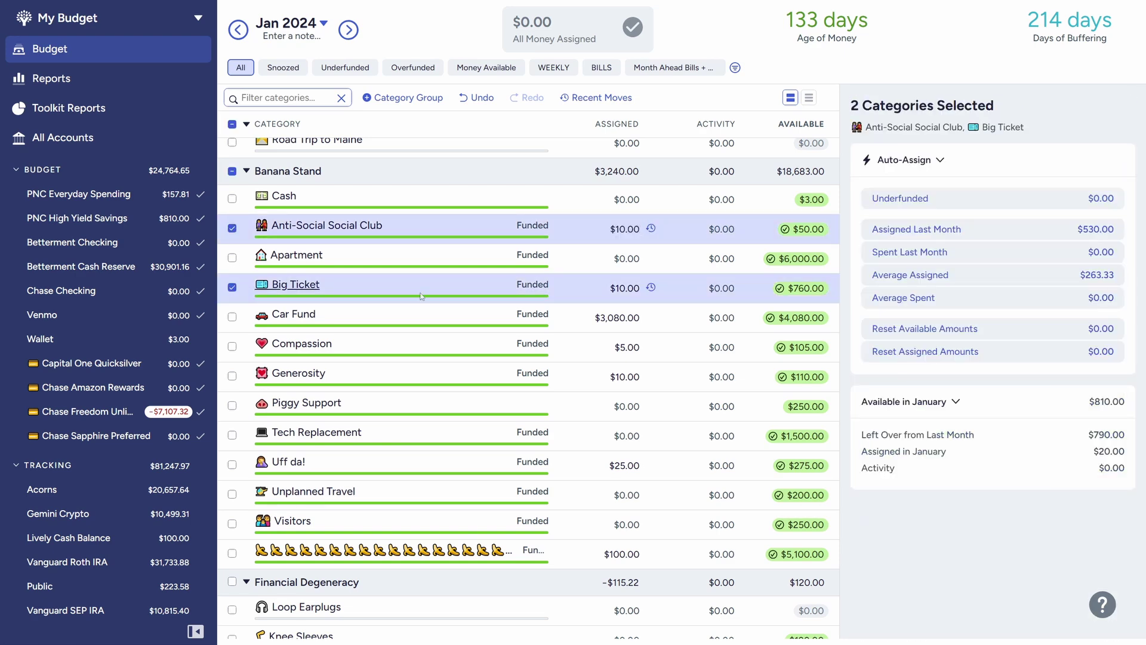
pyautogui.click(983, 330)
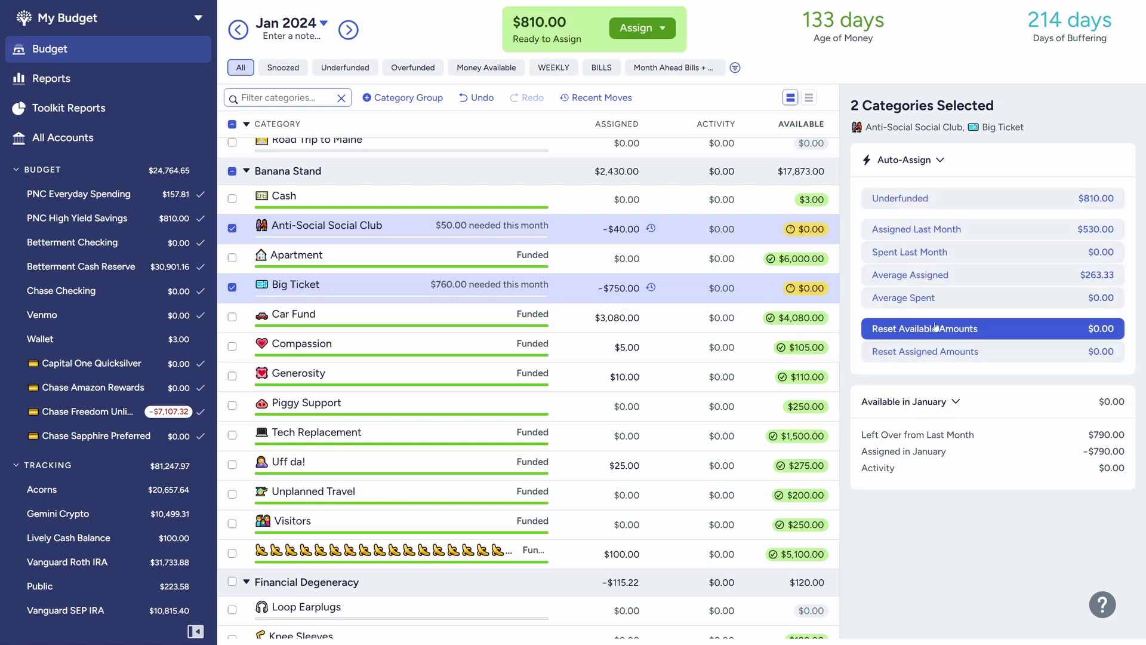
# Delete the Anti-Social Social Club and Big Ticket categories from the Banana Stand group.
pyautogui.click(293, 225)
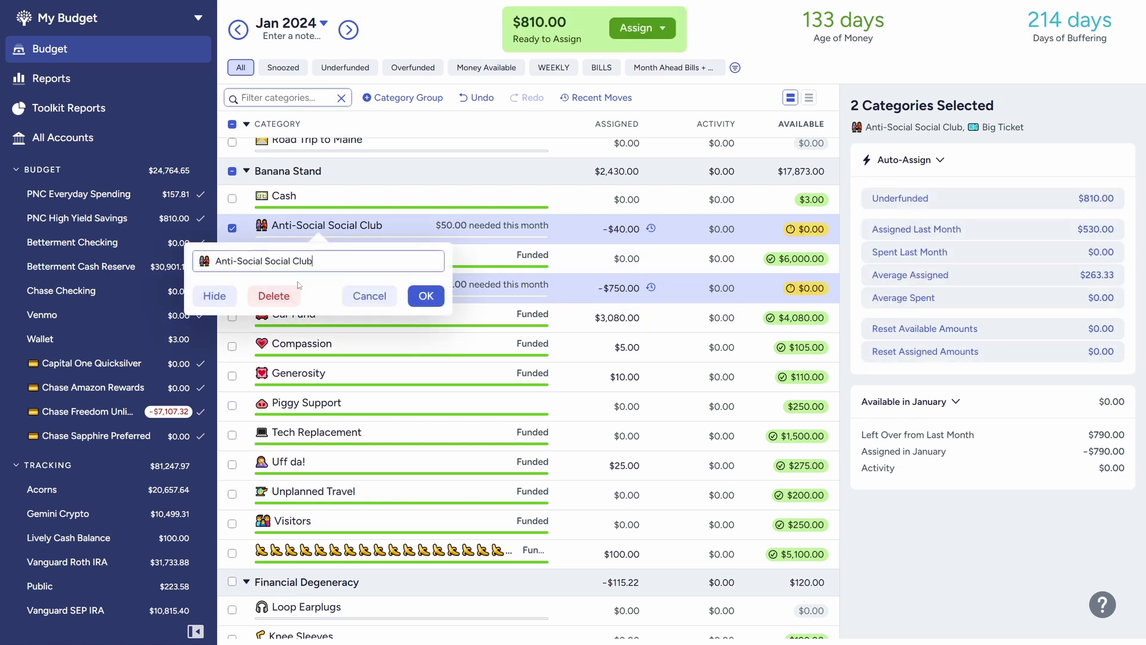
pyautogui.click(281, 297)
pyautogui.click(697, 368)
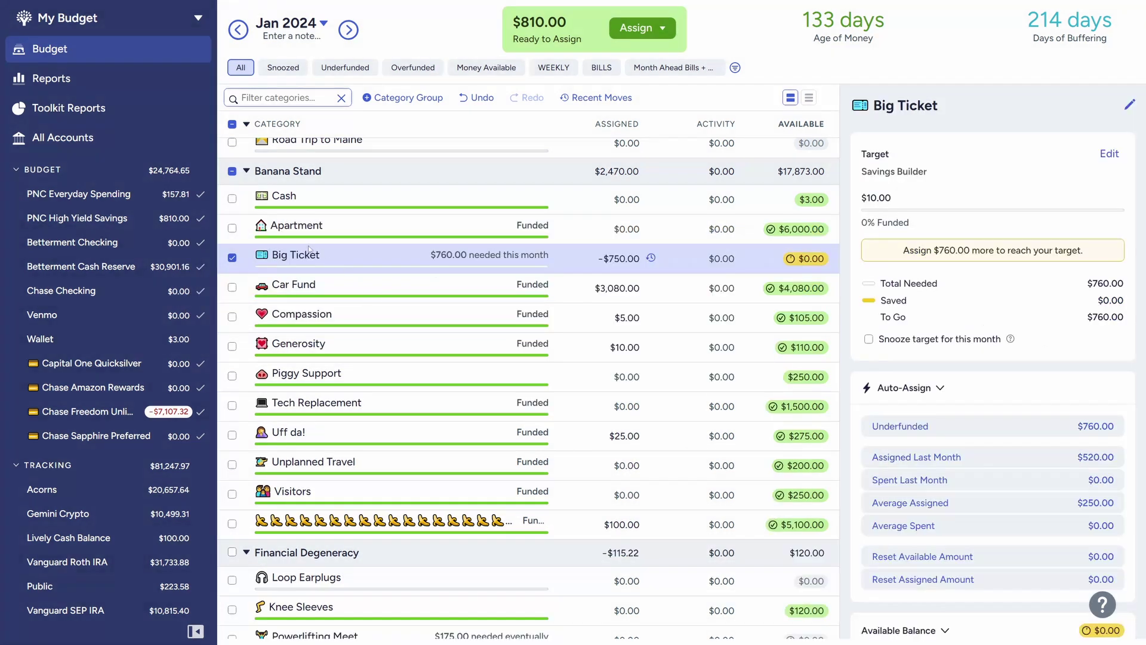
pyautogui.click(296, 255)
pyautogui.click(243, 325)
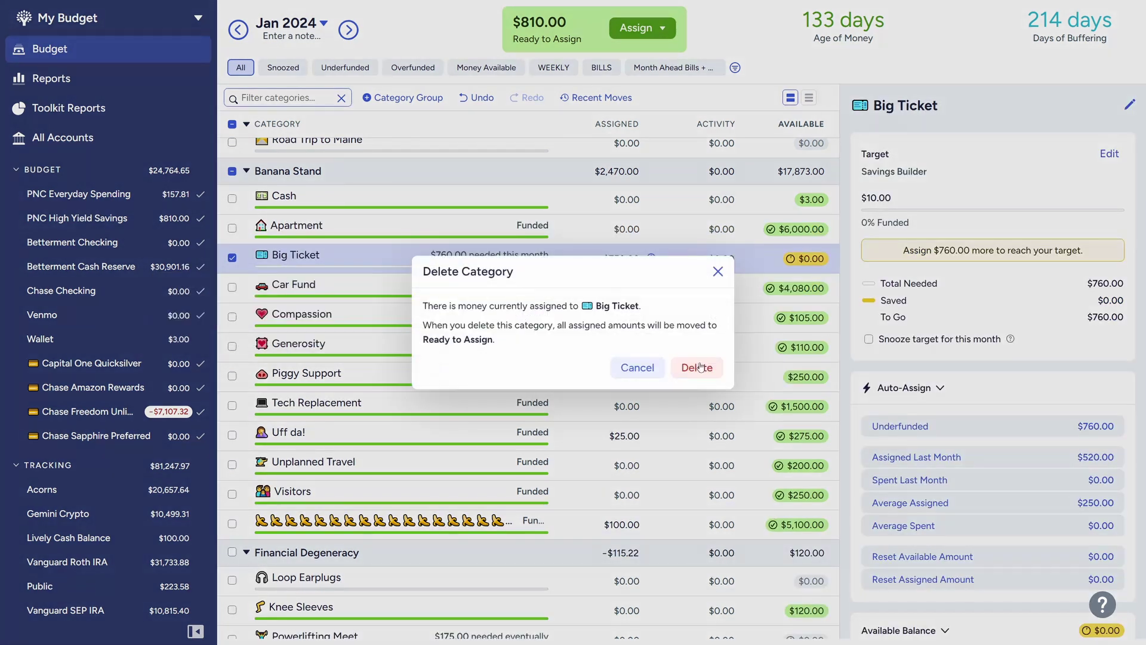
pyautogui.click(696, 368)
# Add $810 to the assigned amount of the Entertainment category in the Discretionary group and deselect it.
pyautogui.scroll(20, 384, 367)
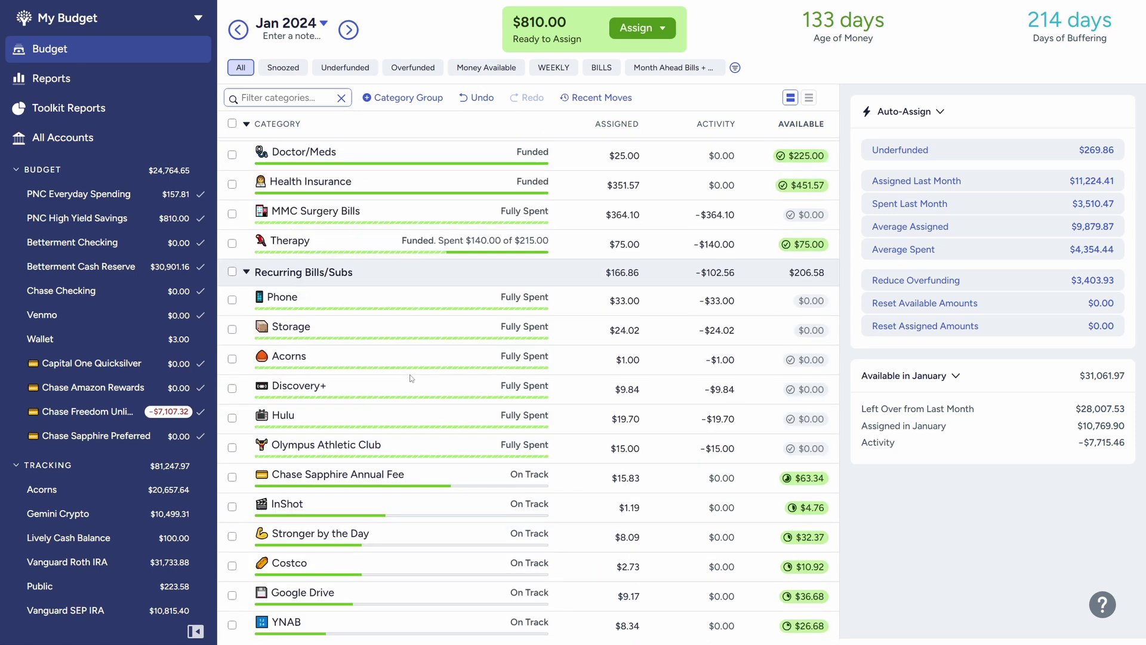
pyautogui.click(413, 269)
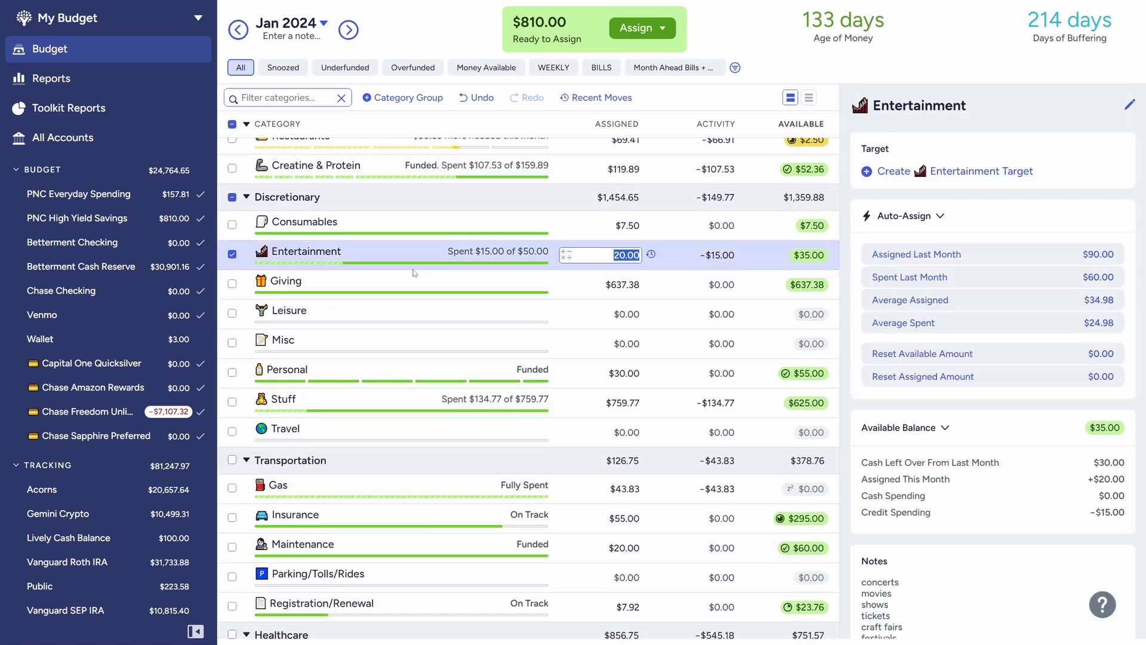
pyautogui.write('+810')
pyautogui.press('Return')
pyautogui.click(233, 254)
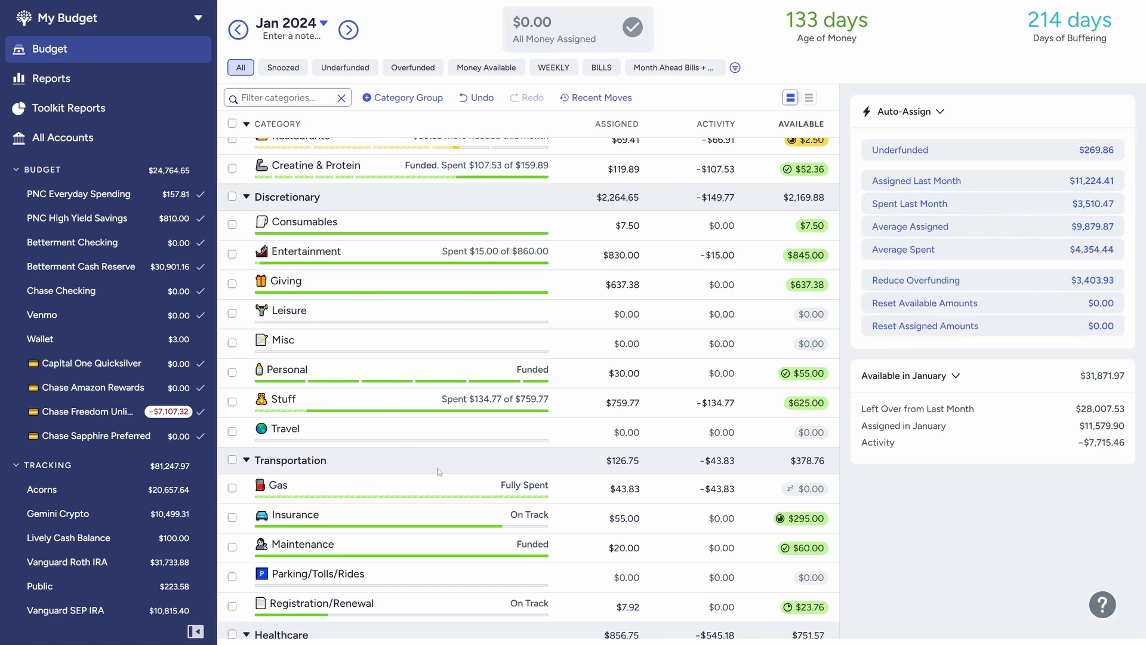
# Reset the available amounts of Compassion and Generosity in the Banana Stand group to $0.00.
pyautogui.scroll(-12, 465, 494)
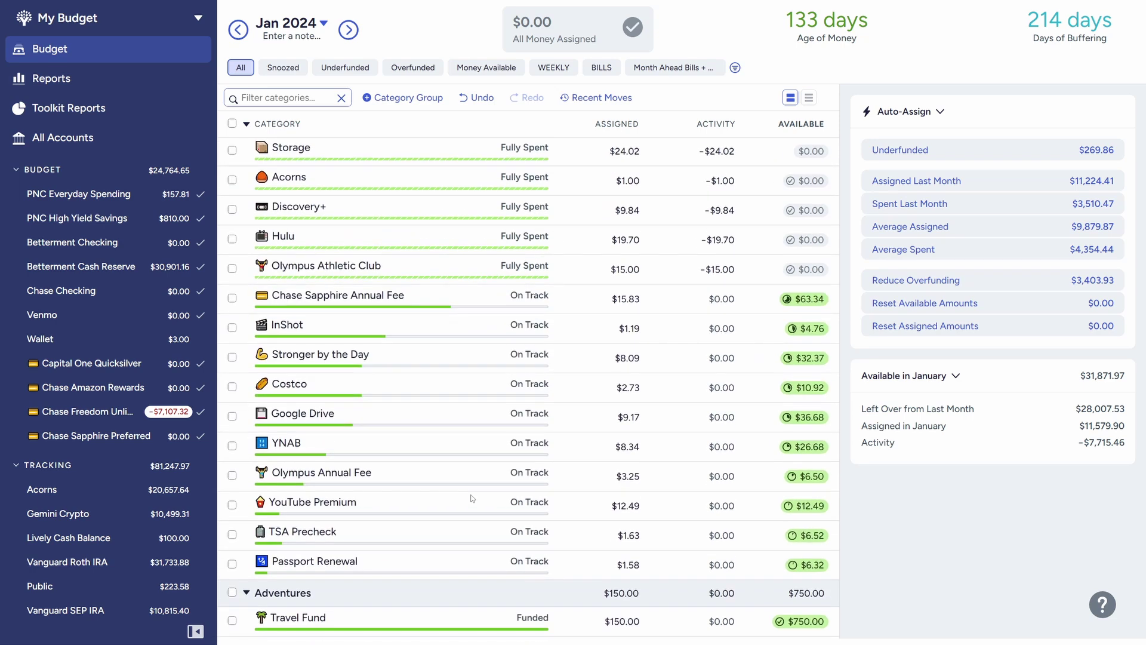
pyautogui.scroll(-10, 471, 495)
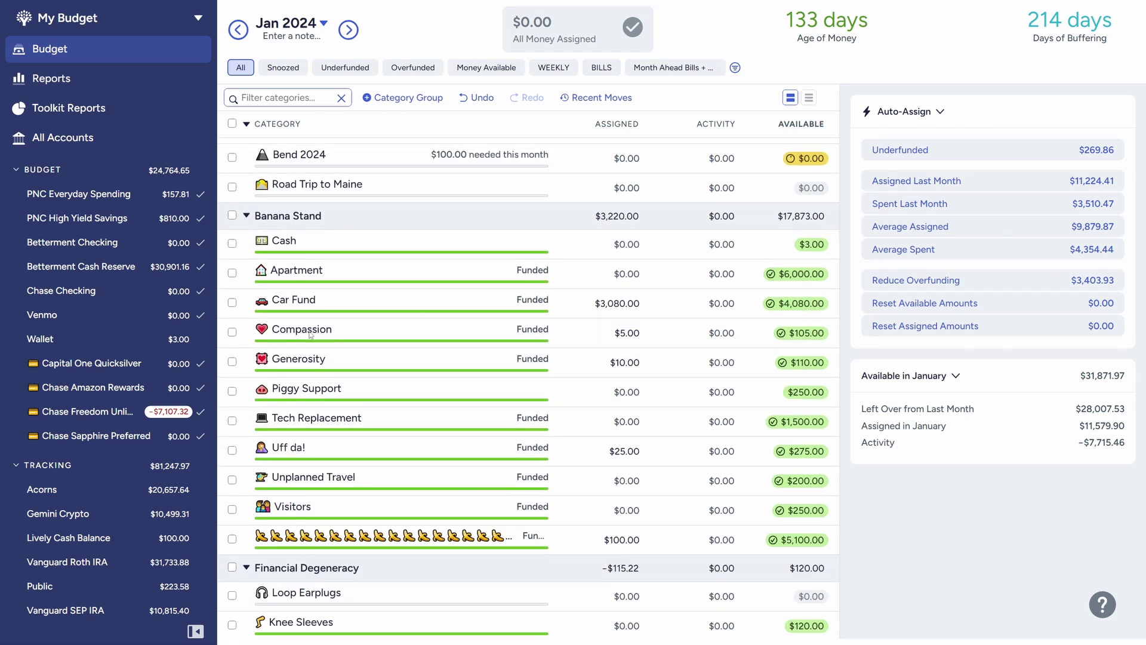
pyautogui.click(232, 333)
pyautogui.click(232, 361)
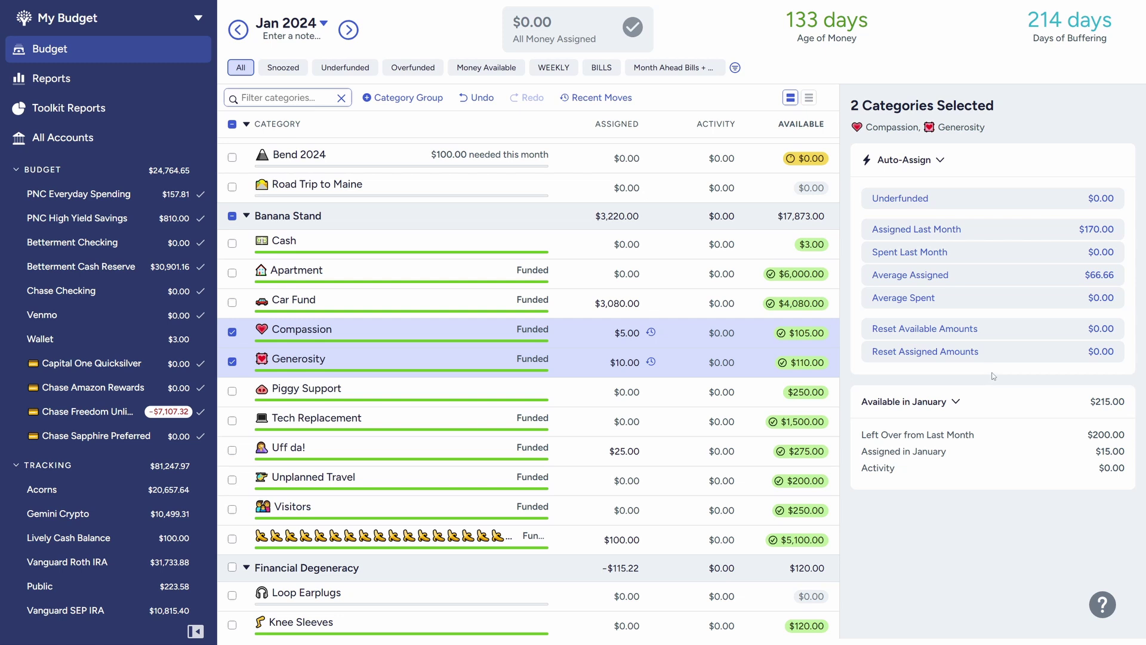
pyautogui.click(949, 332)
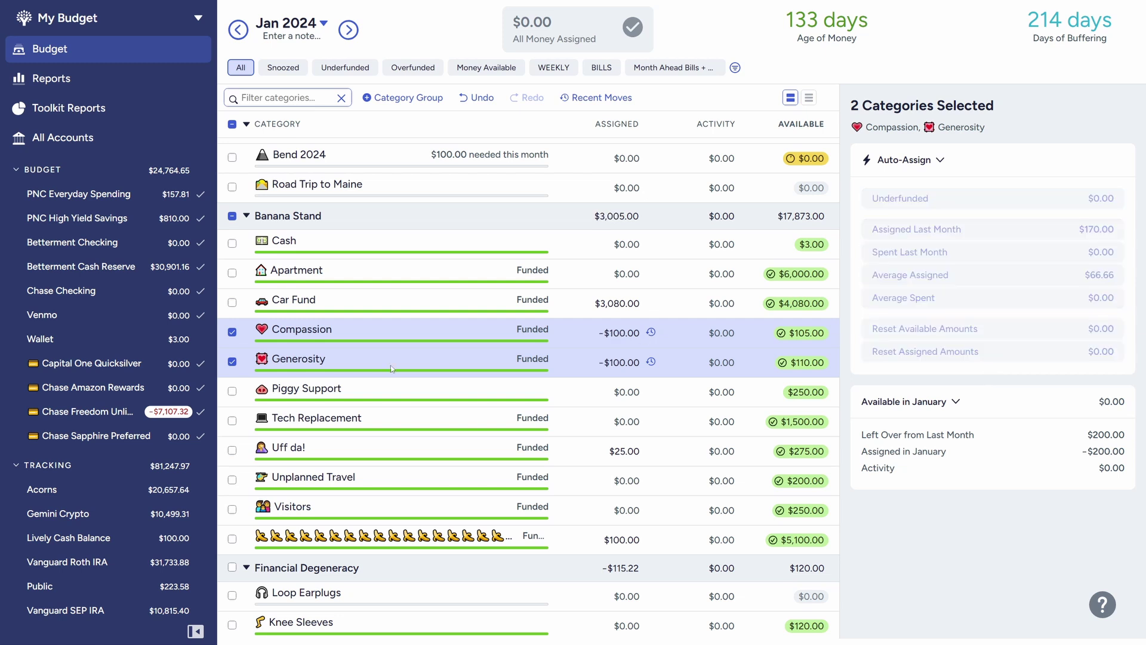
# Delete the Compassion and Generosity categories from the Banana Stand group.
pyautogui.click(302, 329)
pyautogui.click(251, 405)
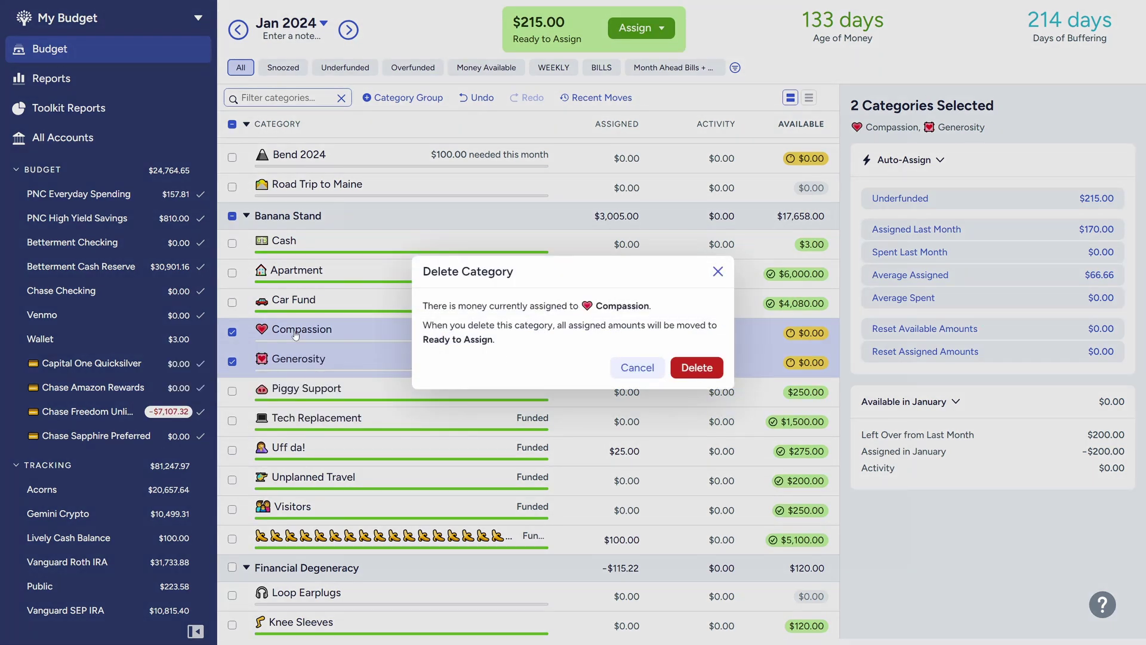
pyautogui.click(698, 368)
pyautogui.click(250, 400)
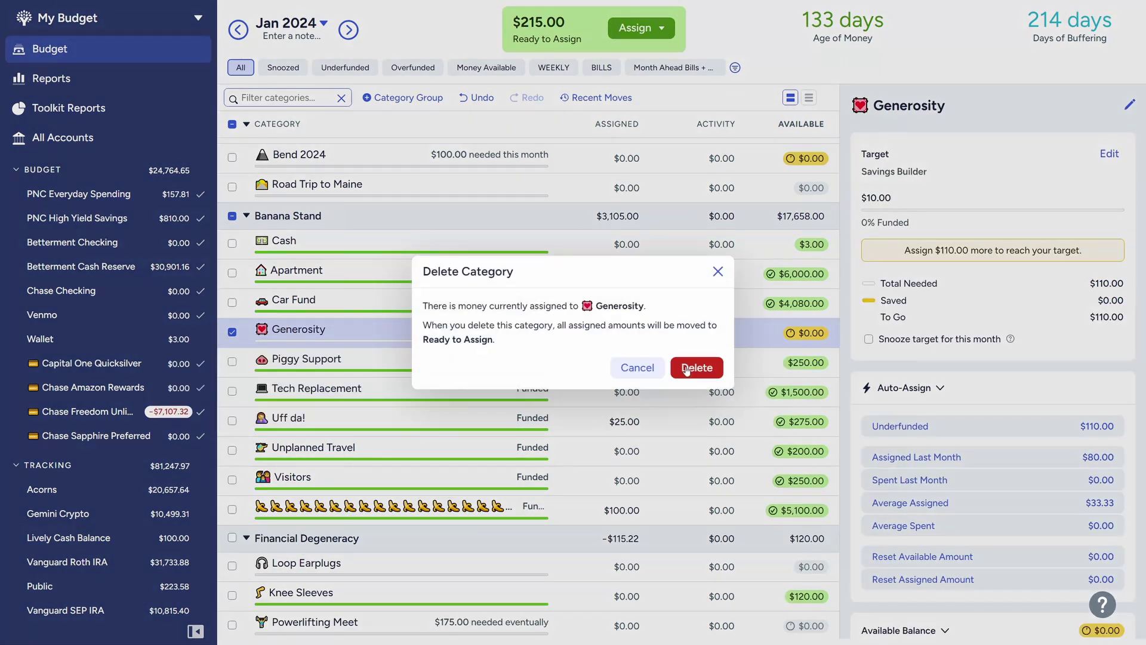
pyautogui.click(694, 368)
# Add $215 to the assigned amount of the Giving category in the Discretionary group and deselect it.
pyautogui.scroll(20, 419, 390)
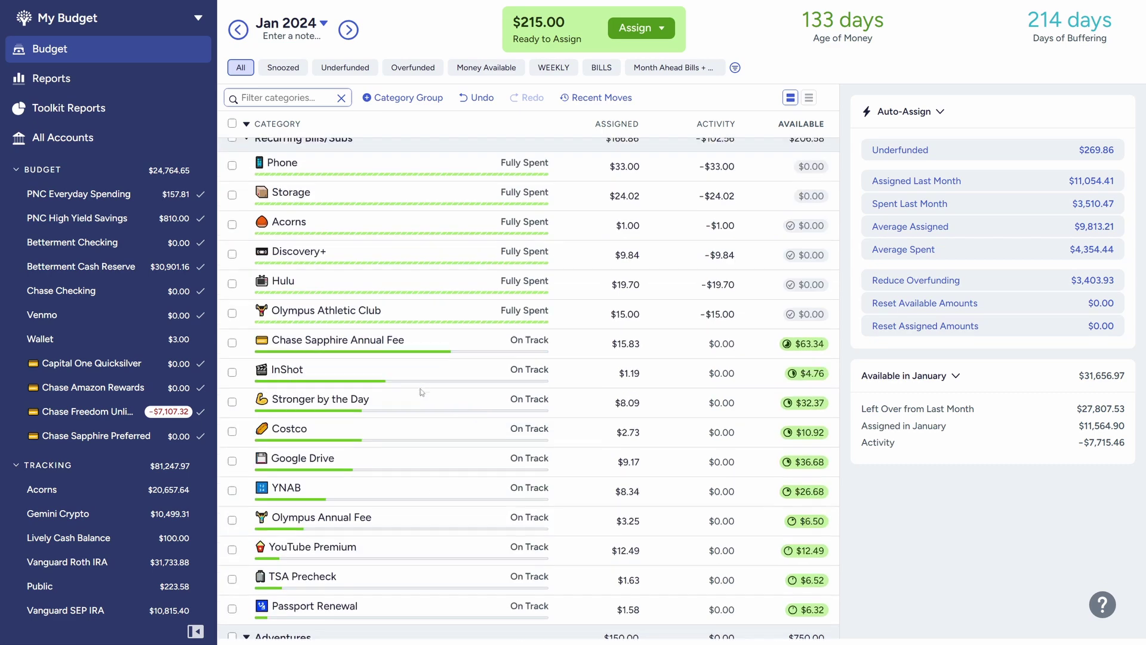
pyautogui.scroll(-2, 345, 464)
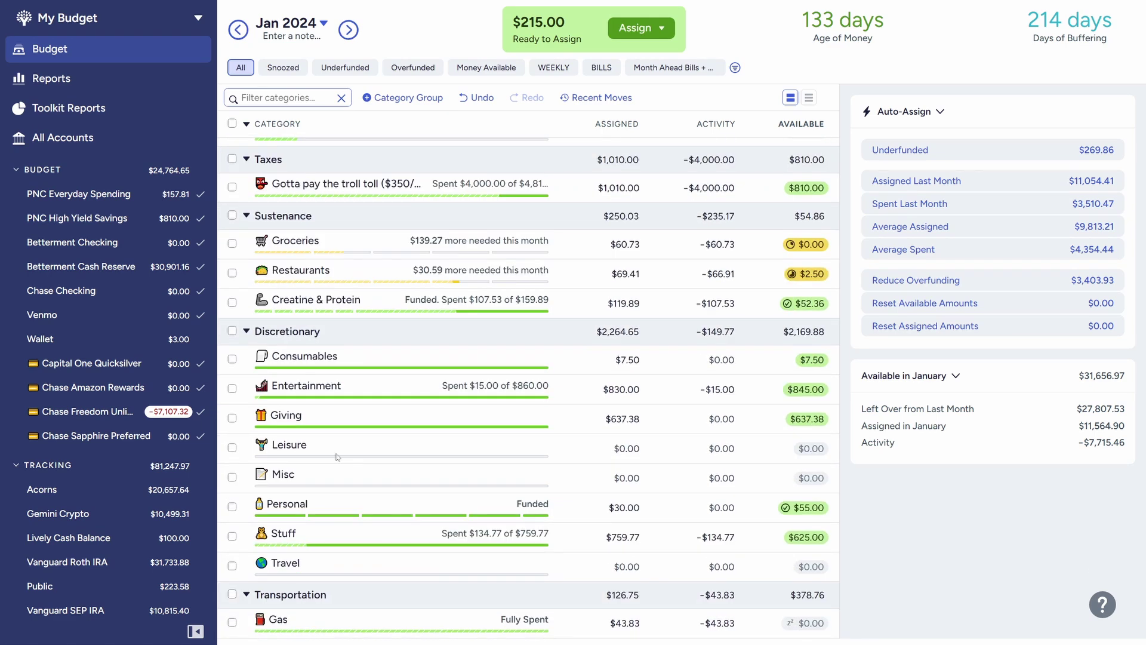
pyautogui.click(317, 419)
pyautogui.write('+')
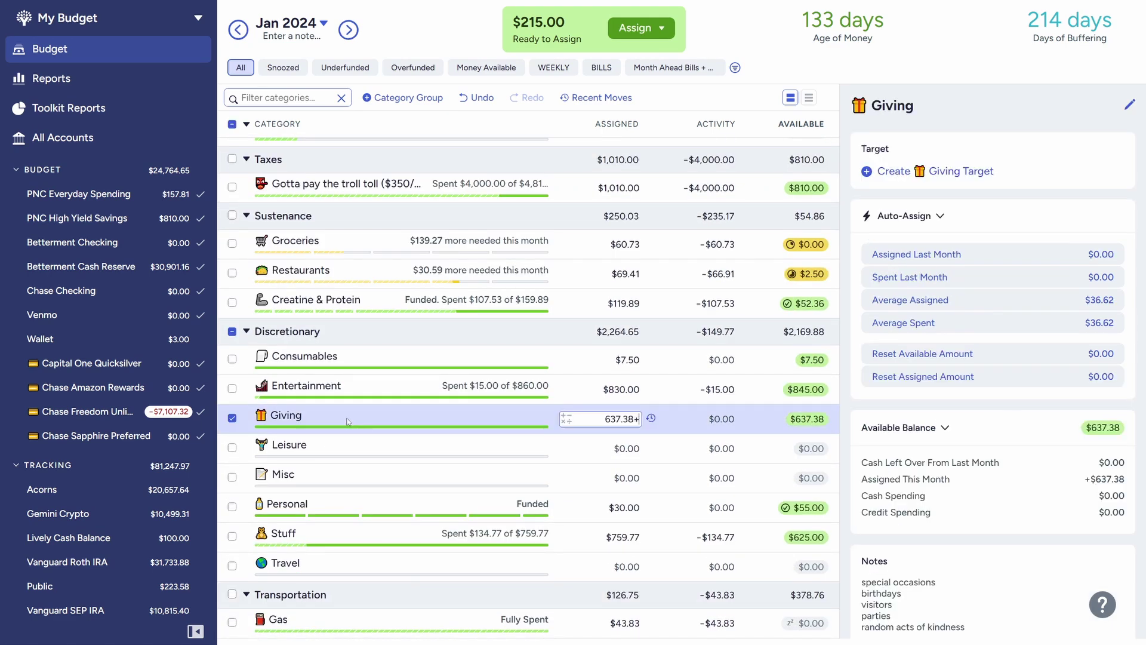
pyautogui.write('215')
pyautogui.press('Return')
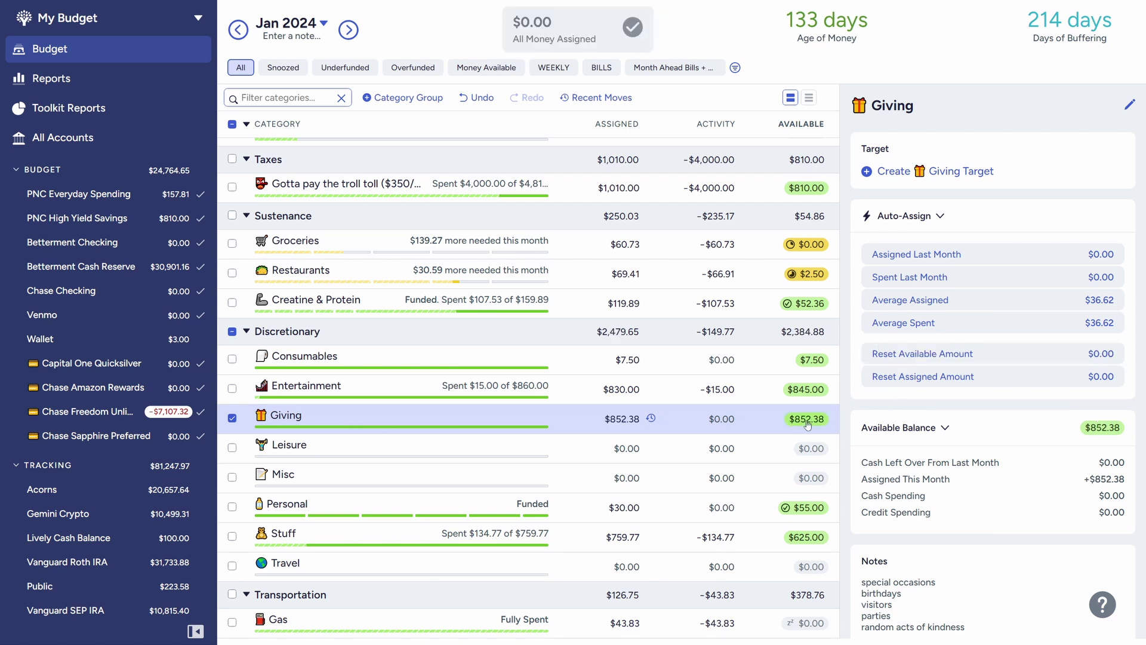
pyautogui.click(232, 419)
pyautogui.click(620, 447)
pyautogui.press('Escape')
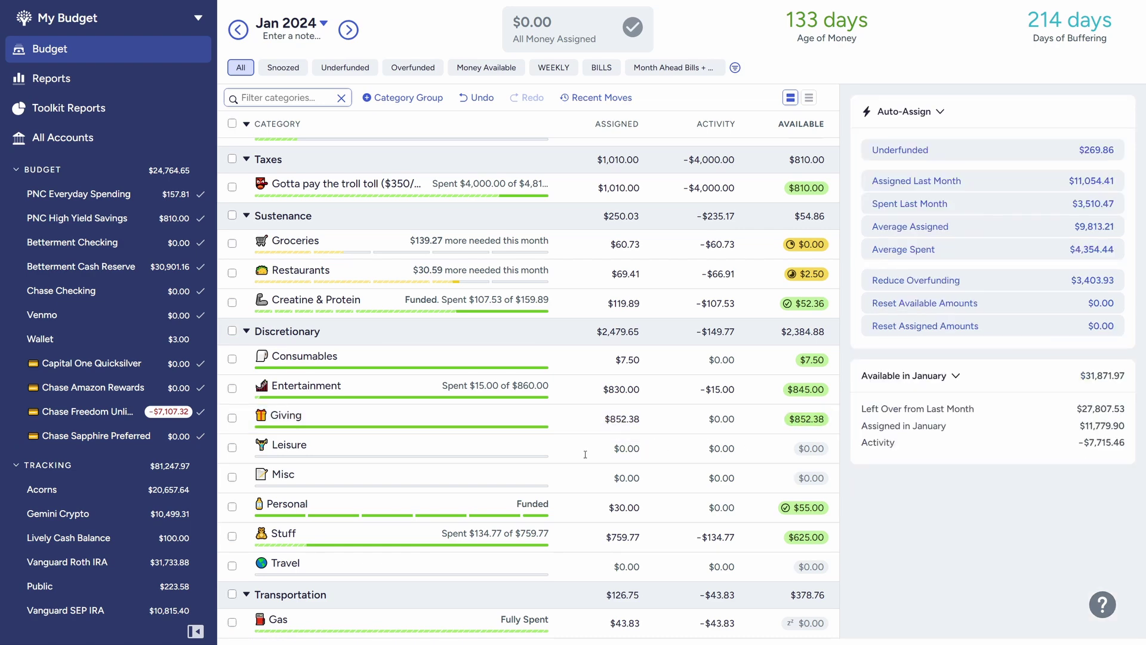
pyautogui.scroll(-5, 644, 537)
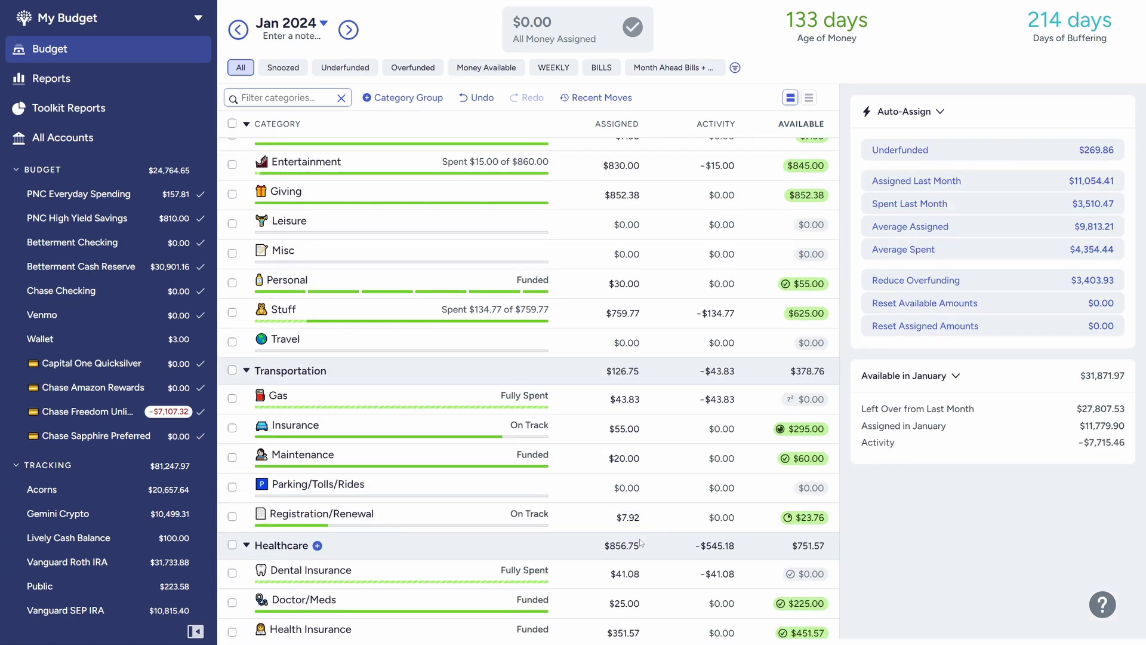
pyautogui.click(641, 543)
pyautogui.scroll(-15, 641, 543)
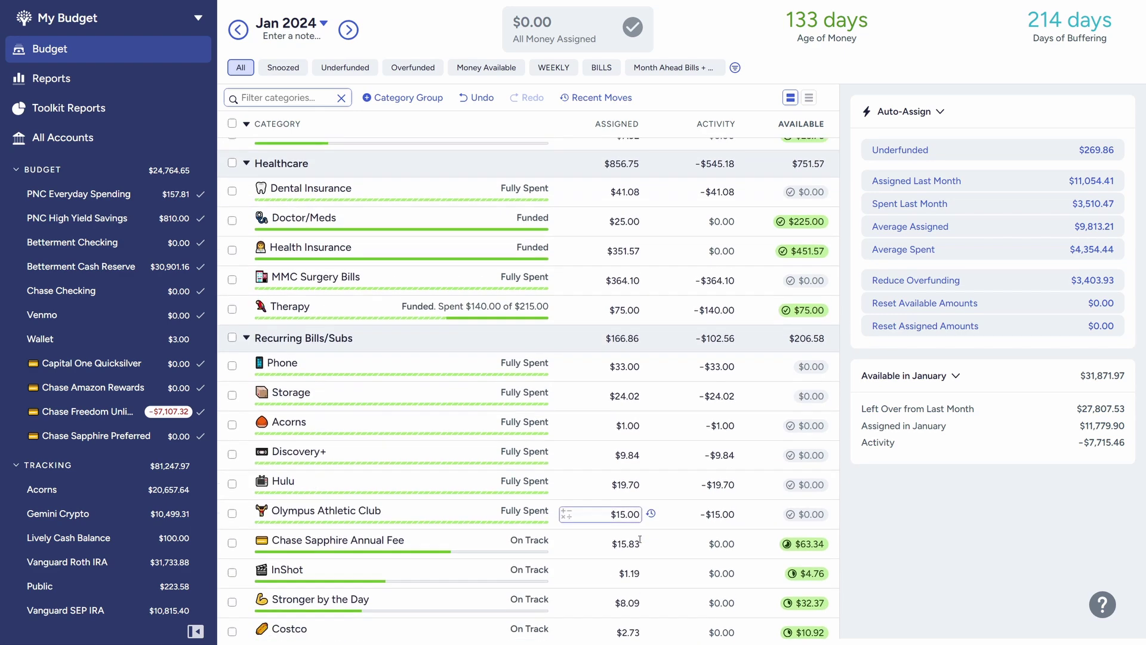
pyautogui.scroll(-3, 639, 541)
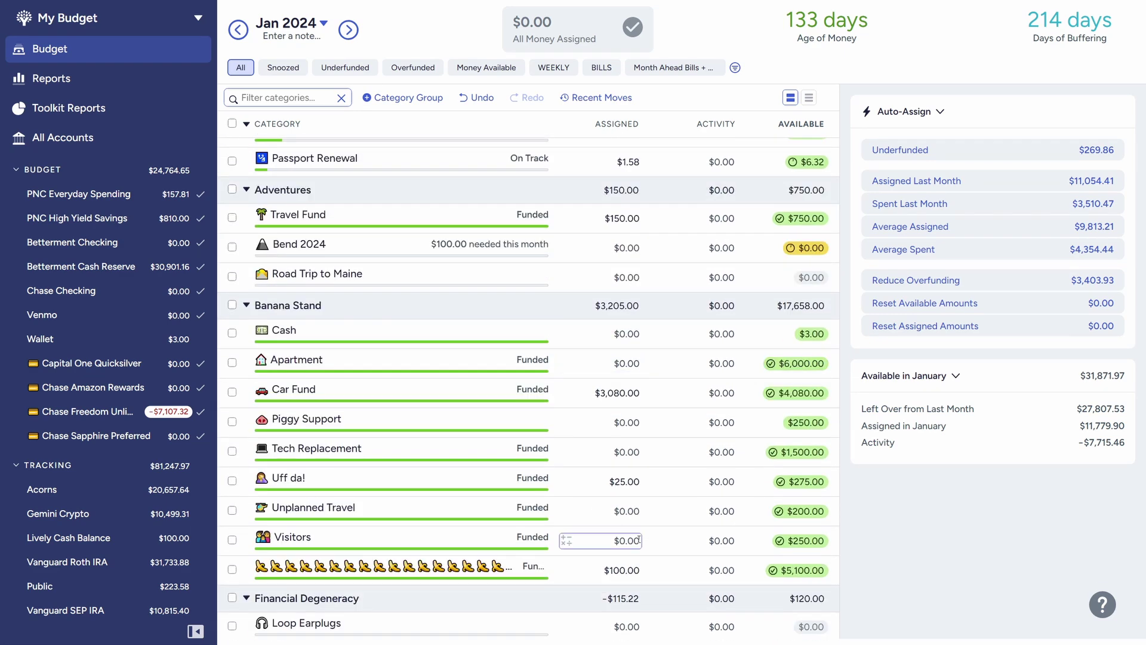
pyautogui.scroll(3, 597, 531)
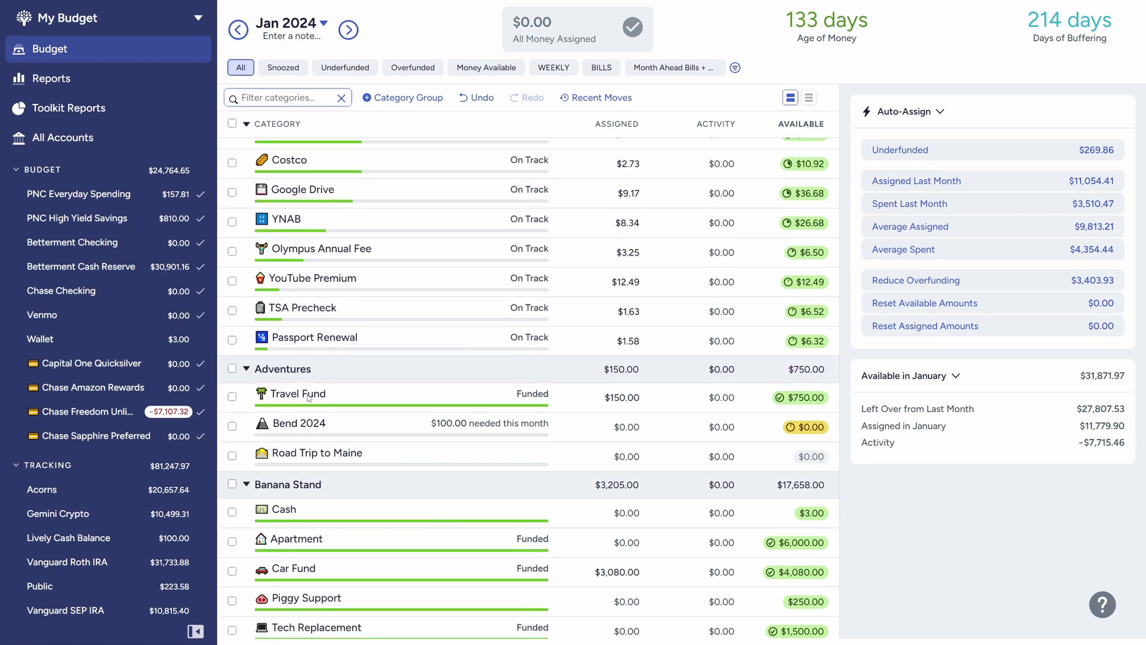
pyautogui.moveTo(313, 399)
pyautogui.mouseDown()
pyautogui.moveTo(322, 138)
pyautogui.moveTo(317, 418)
pyautogui.mouseUp()
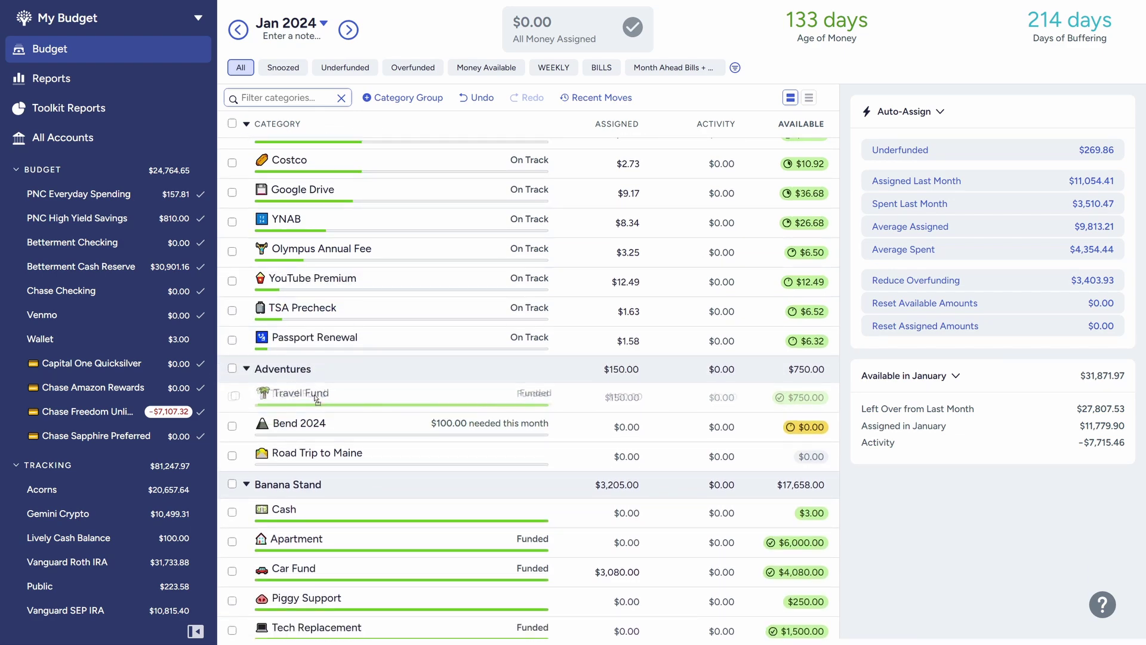
# Collapse the Recurring Bills/Subs, Healthcare and Transportation category groups.
pyautogui.scroll(6, 376, 402)
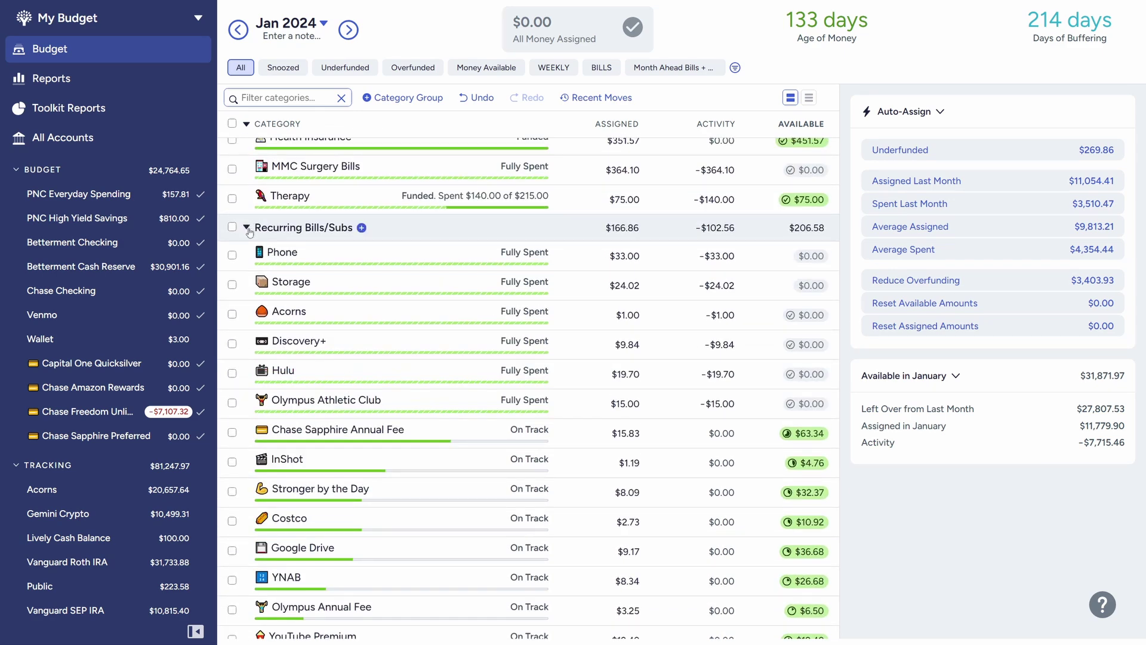
pyautogui.click(246, 229)
pyautogui.scroll(3, 311, 271)
pyautogui.click(246, 187)
pyautogui.scroll(3, 244, 176)
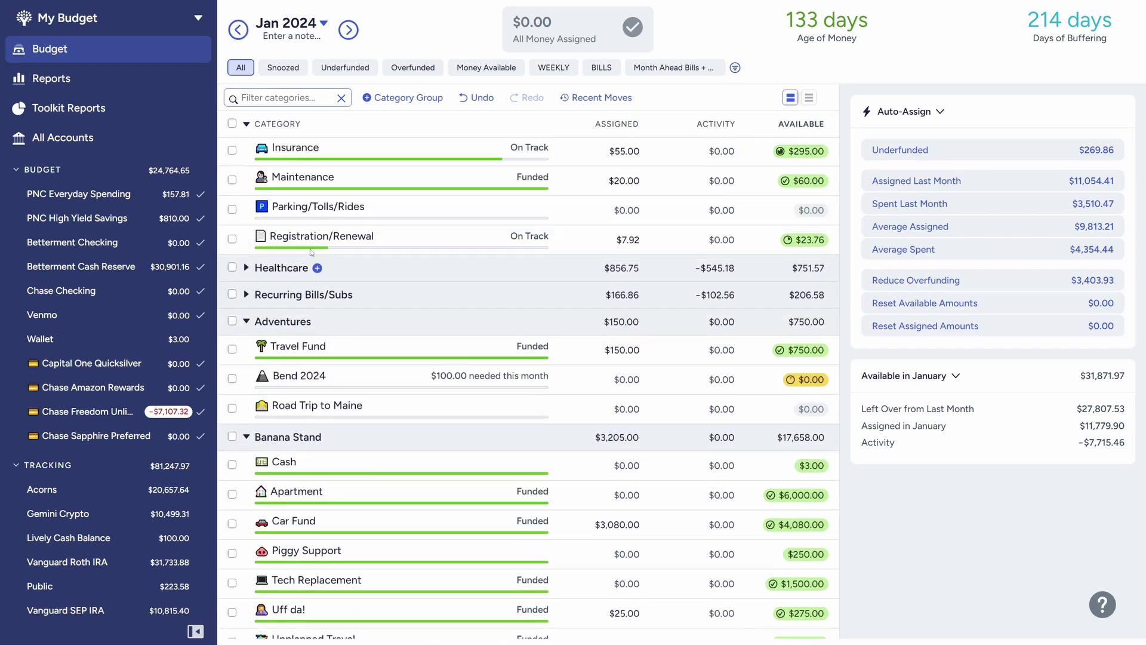
pyautogui.click(246, 146)
# Move the $750.00 available in Travel Fund to the Travel category in the Discretionary group.
pyautogui.scroll(6, 330, 293)
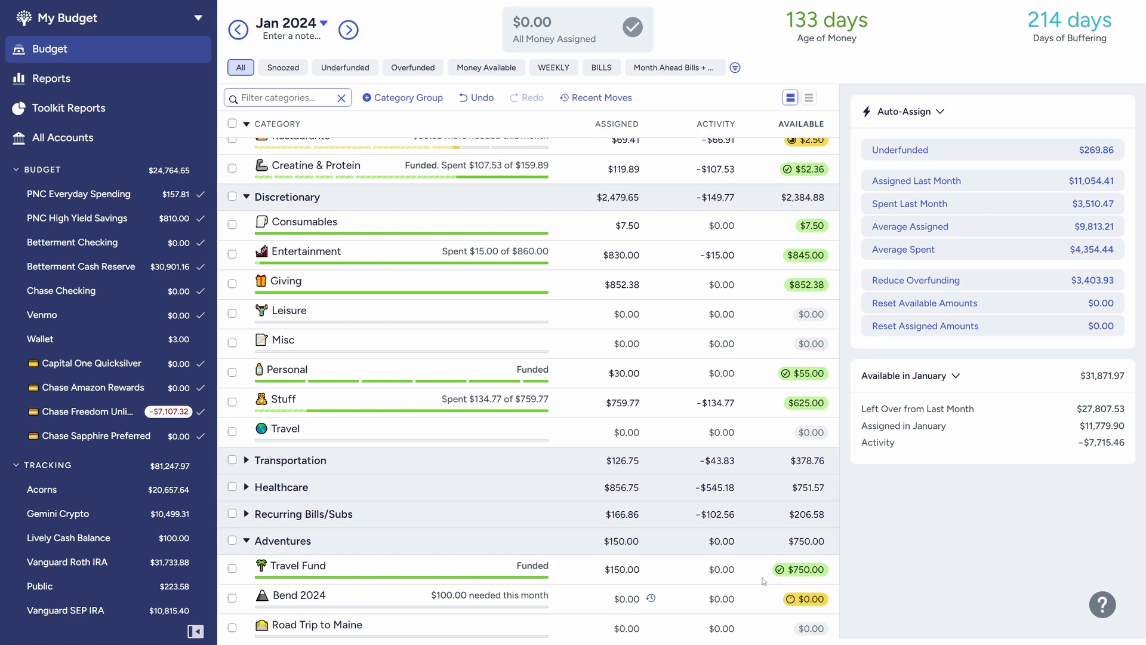
pyautogui.click(806, 570)
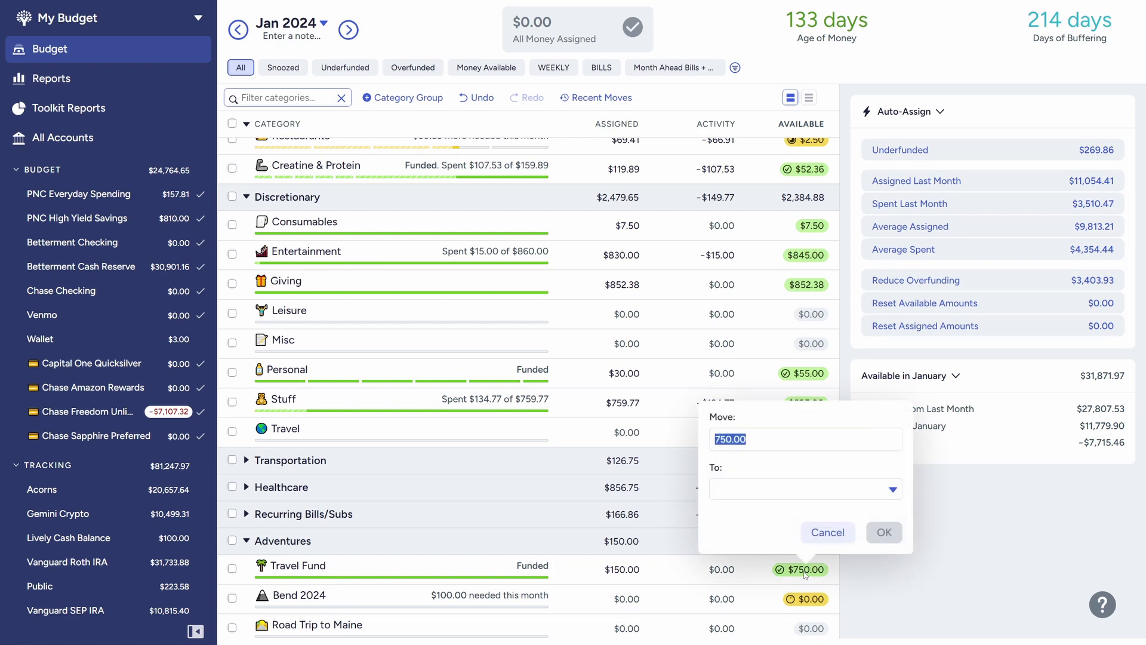
pyautogui.click(770, 491)
pyautogui.write('tra')
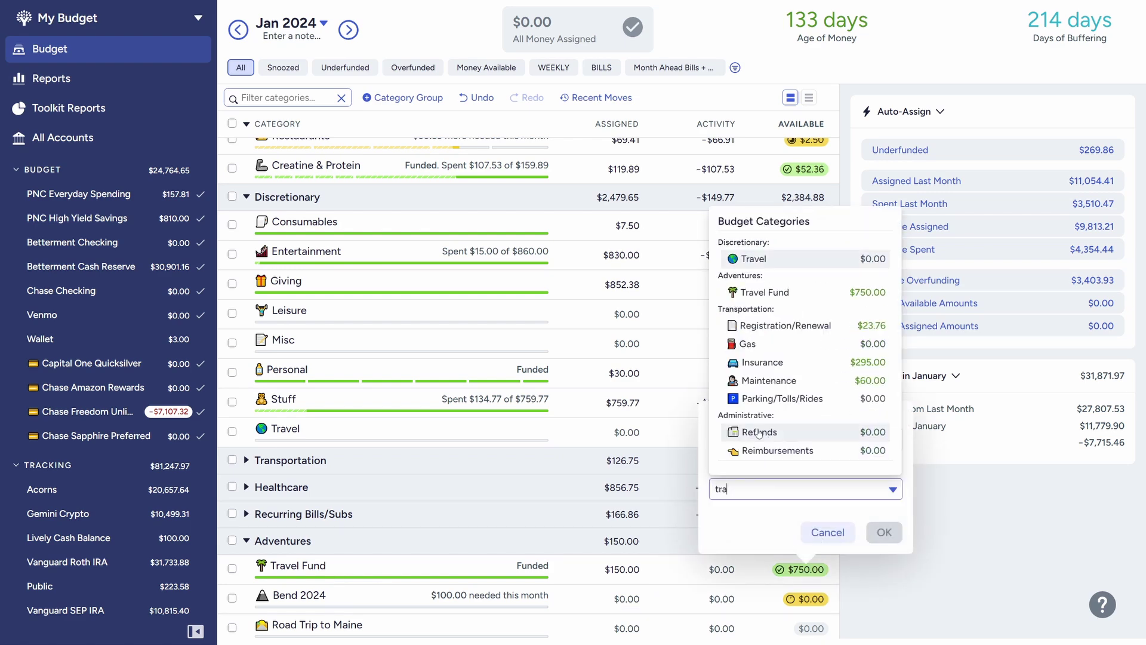
pyautogui.click(761, 263)
pyautogui.click(883, 532)
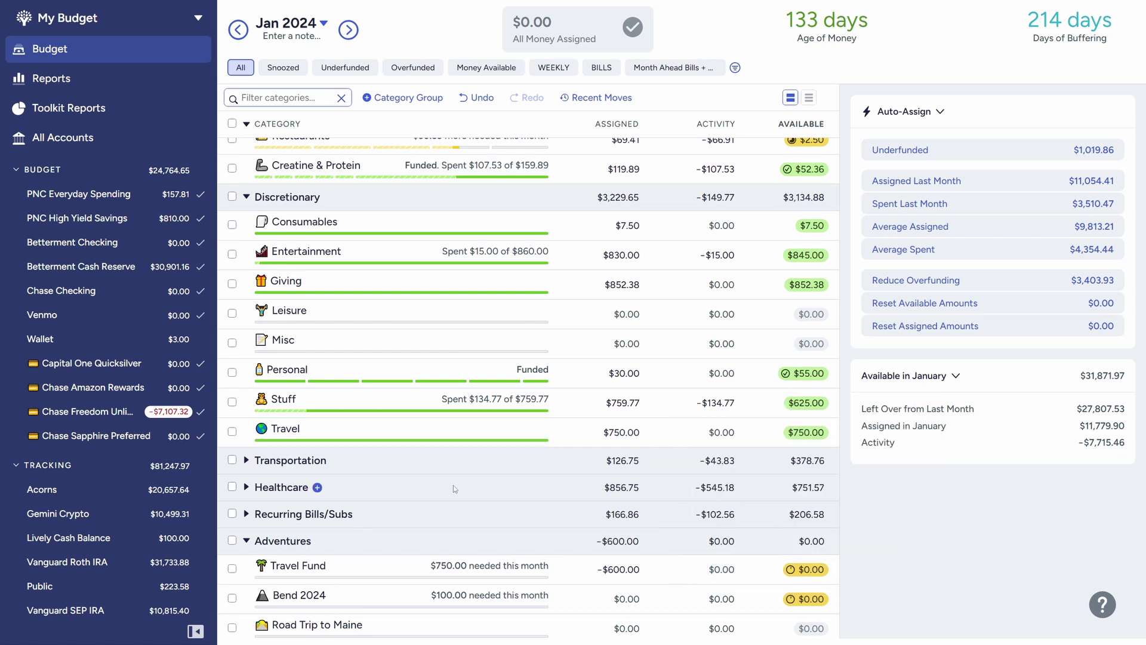
pyautogui.click(328, 438)
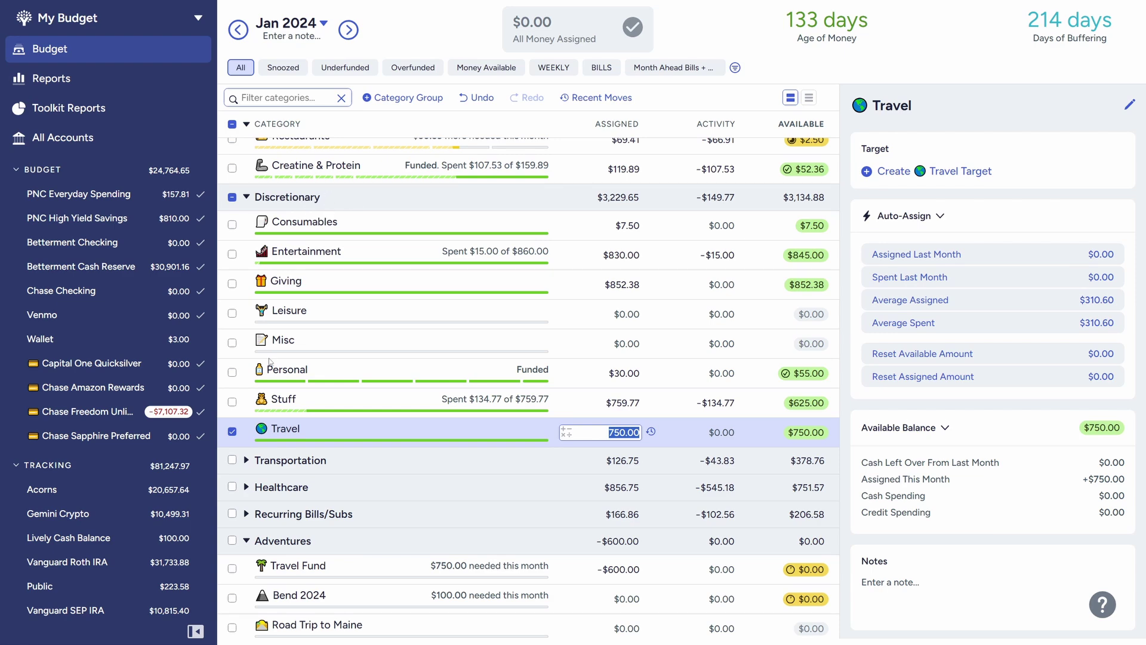
pyautogui.click(352, 565)
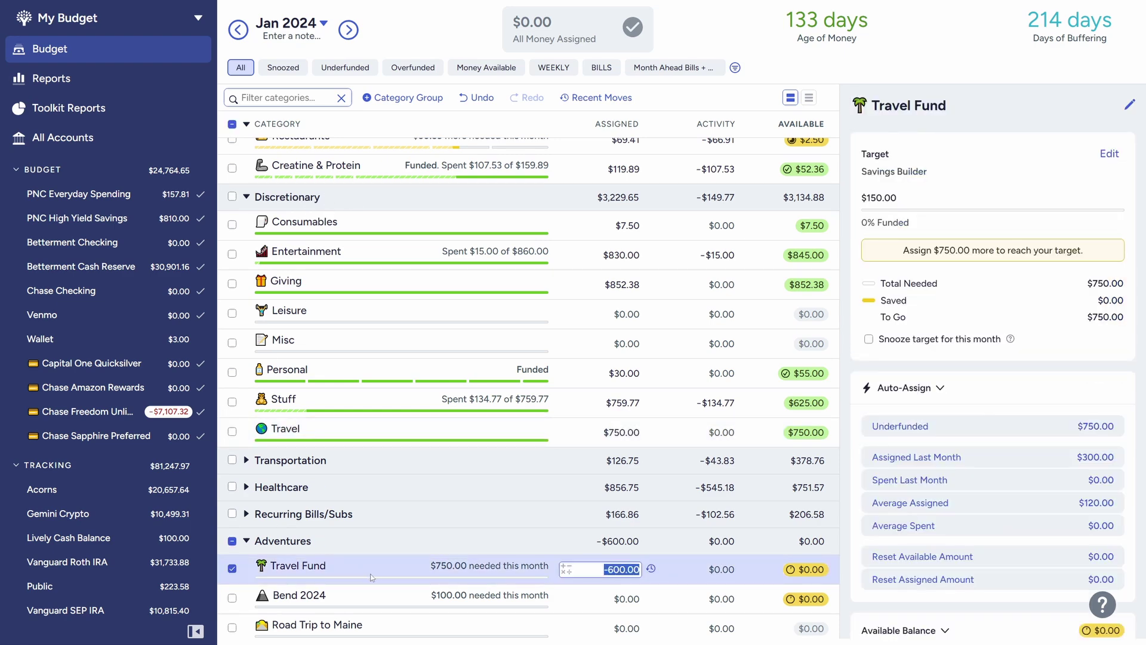
pyautogui.scroll(-2, 364, 573)
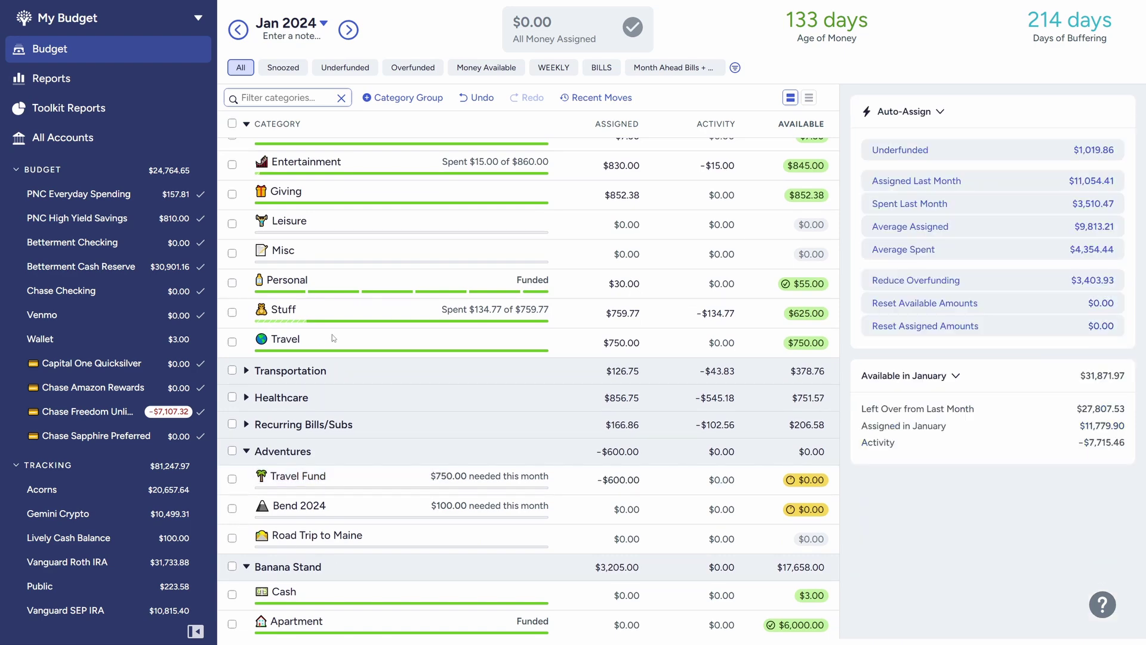
pyautogui.click(332, 335)
pyautogui.scroll(2, 263, 240)
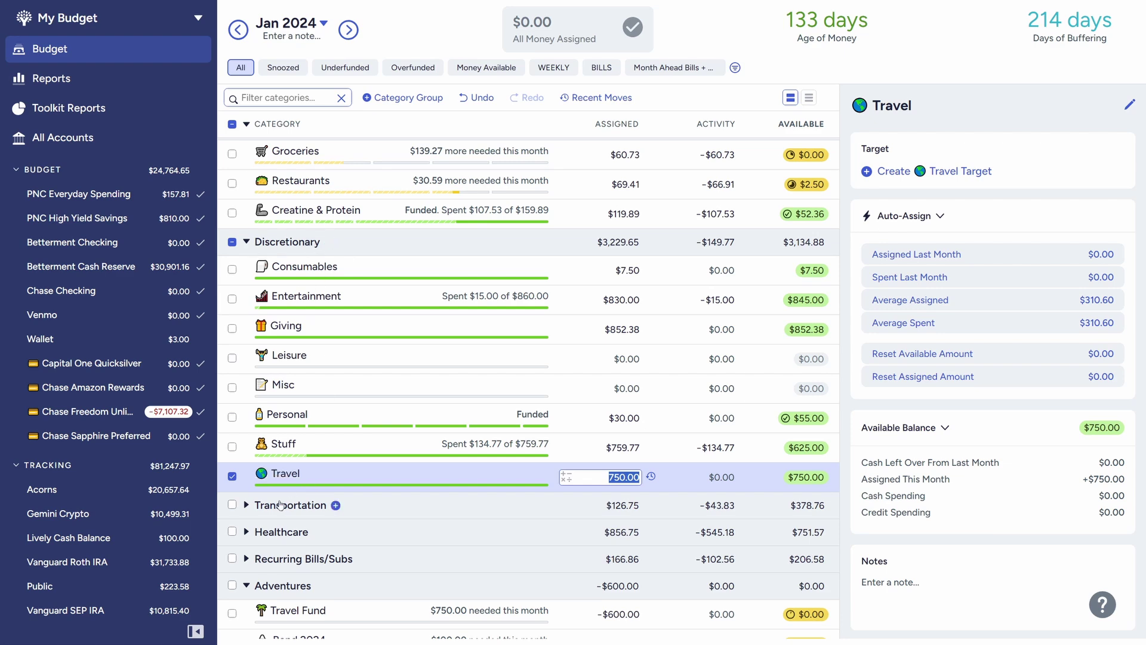
pyautogui.click(232, 476)
# Delete the Adventures category group with all its categories, releasing its assigned amounts to Ready to Assign.
pyautogui.scroll(-2, 351, 409)
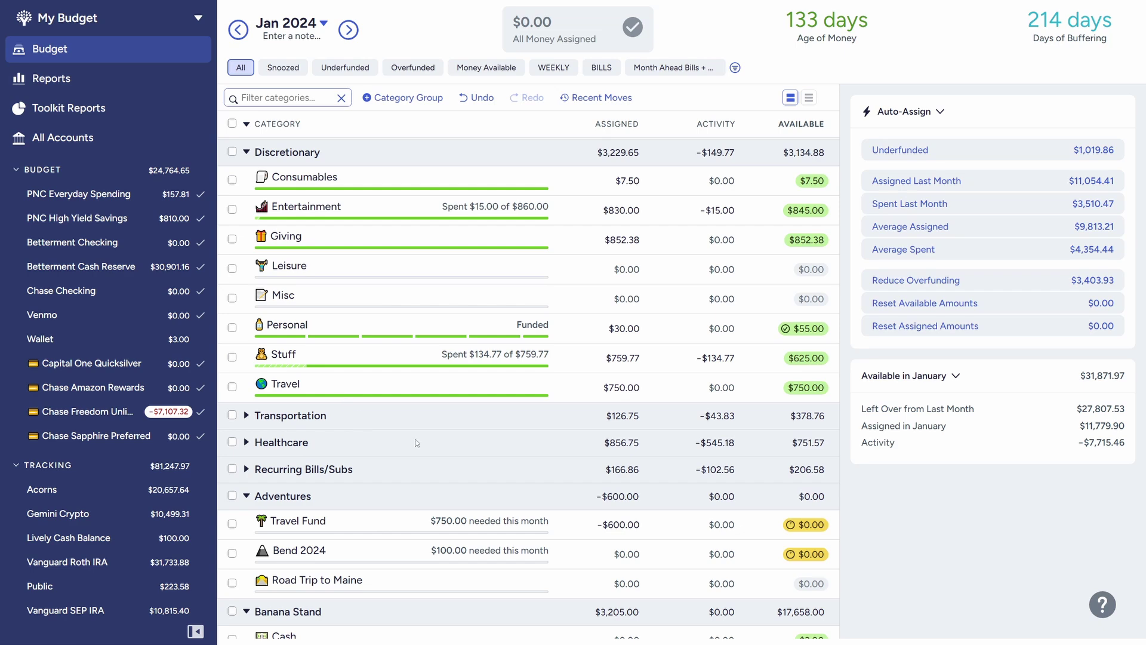
pyautogui.scroll(-1, 357, 557)
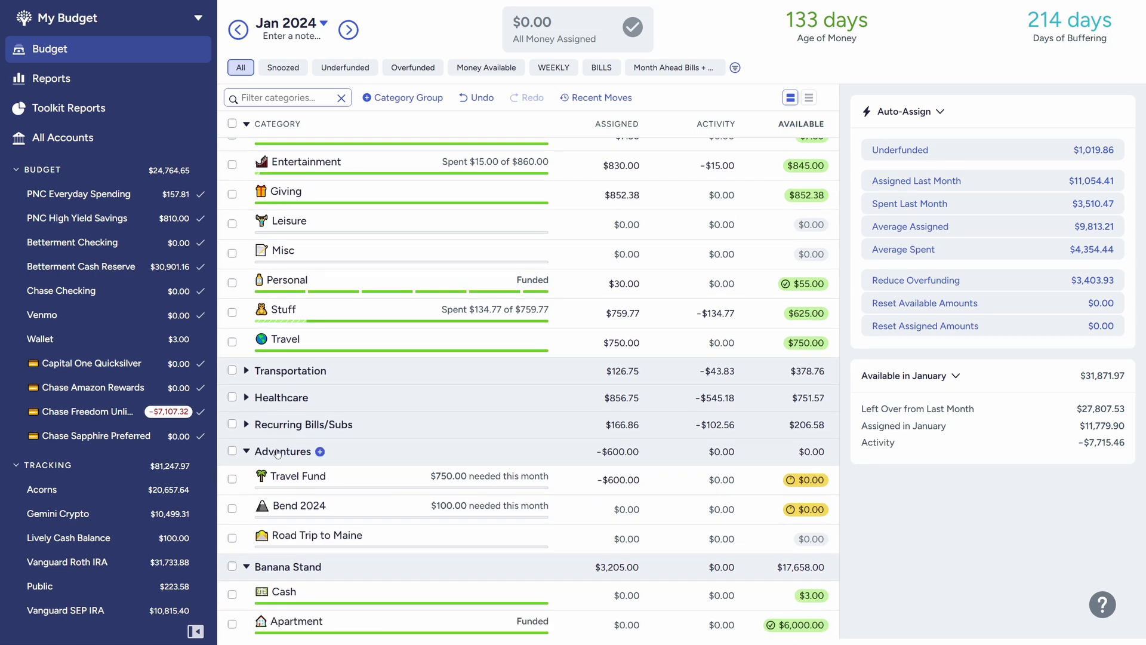
pyautogui.click(281, 452)
pyautogui.click(246, 529)
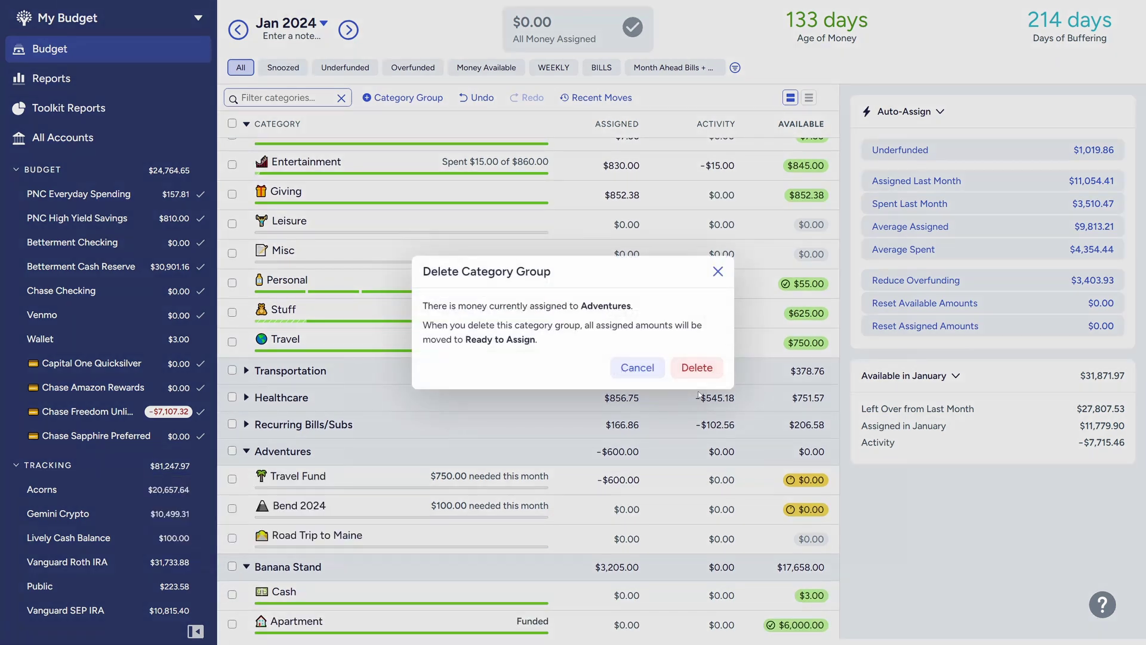
pyautogui.click(699, 369)
# Delete the Cash category from the Banana Stand group.
pyautogui.scroll(-2, 511, 505)
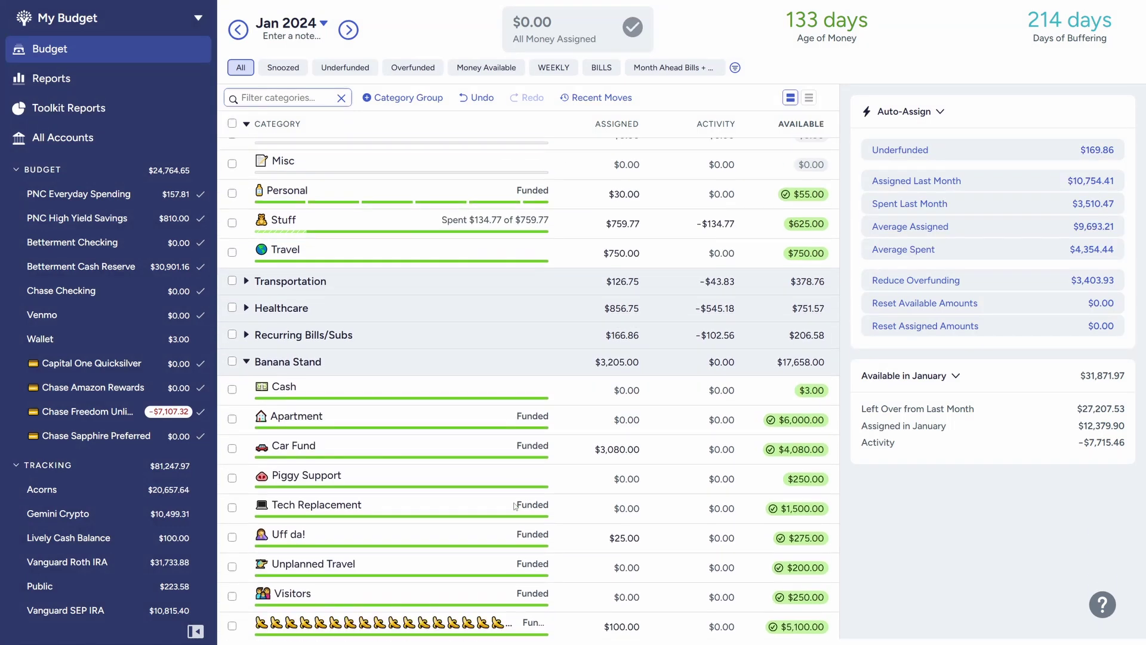
pyautogui.scroll(-1, 341, 424)
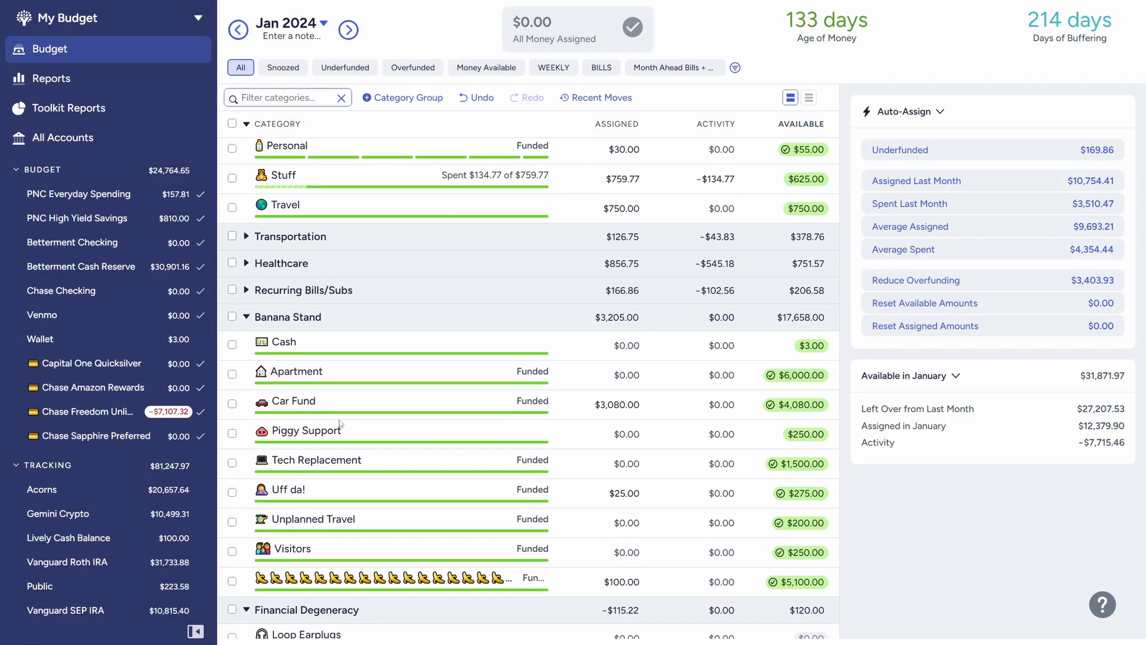
pyautogui.click(331, 342)
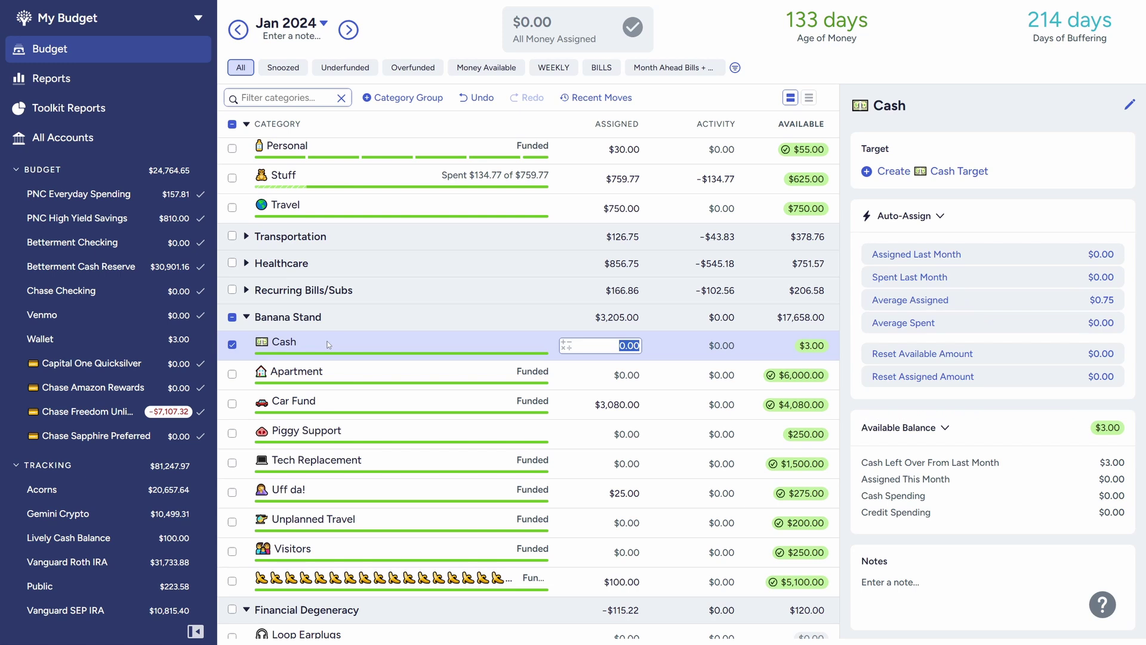
pyautogui.moveTo(277, 343)
pyautogui.mouseDown()
pyautogui.moveTo(290, 347)
pyautogui.moveTo(281, 353)
pyautogui.mouseUp()
pyautogui.click(284, 345)
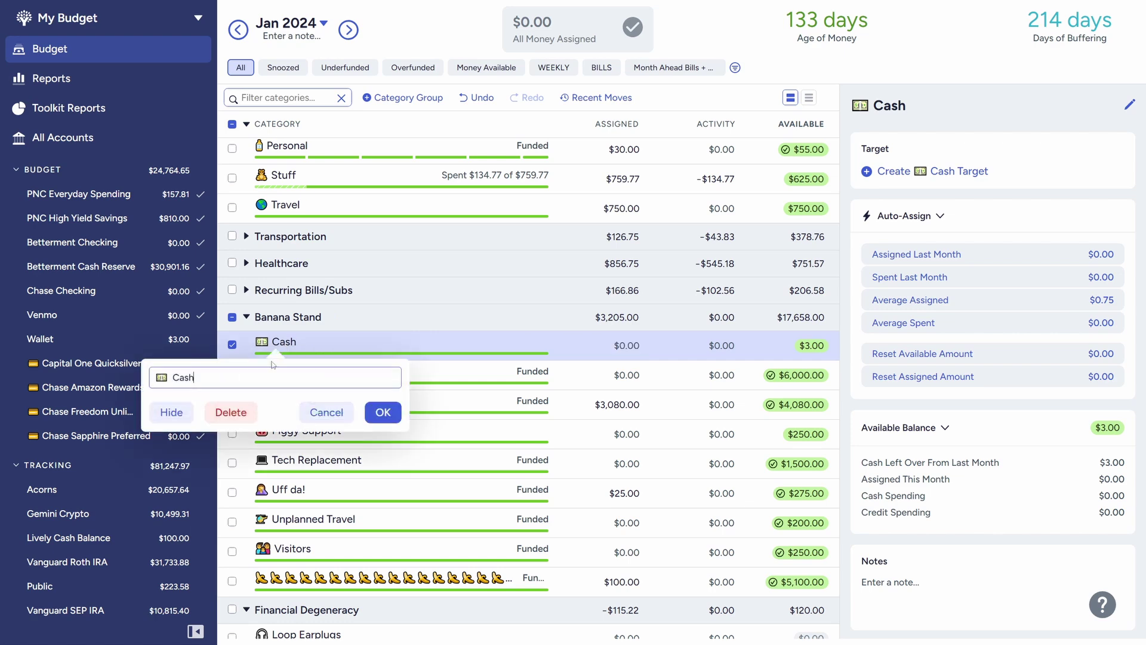
pyautogui.click(231, 411)
pyautogui.click(697, 367)
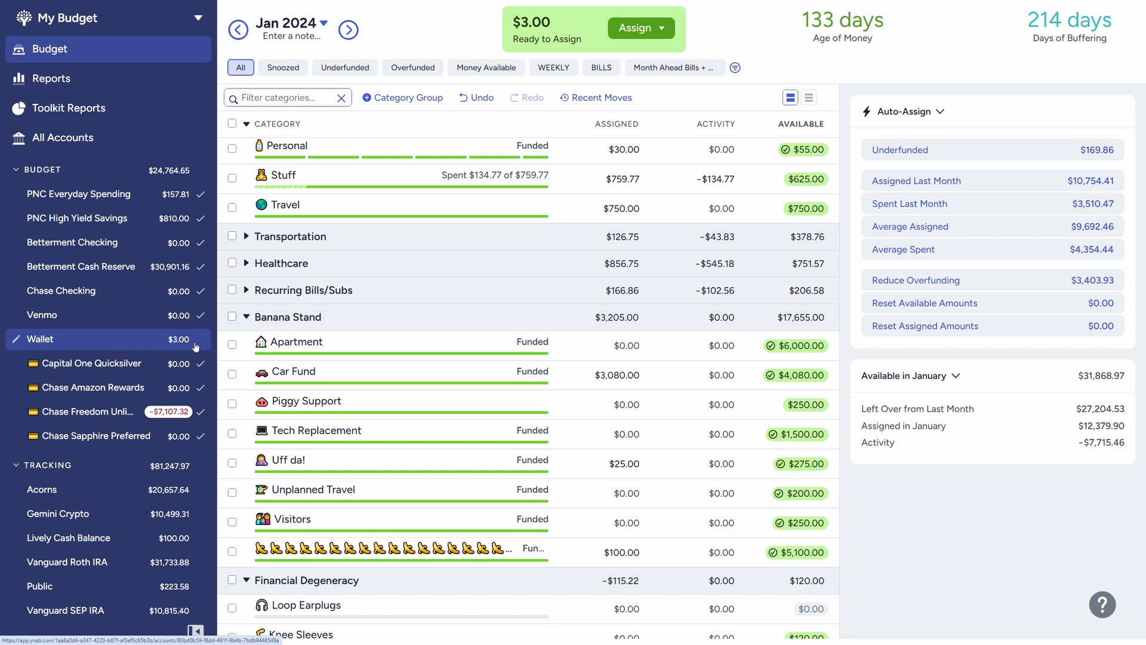
# Review the details of the Apartment, Car Fund, Piggy Support and Tech Replacement categories one after another.
pyautogui.click(371, 344)
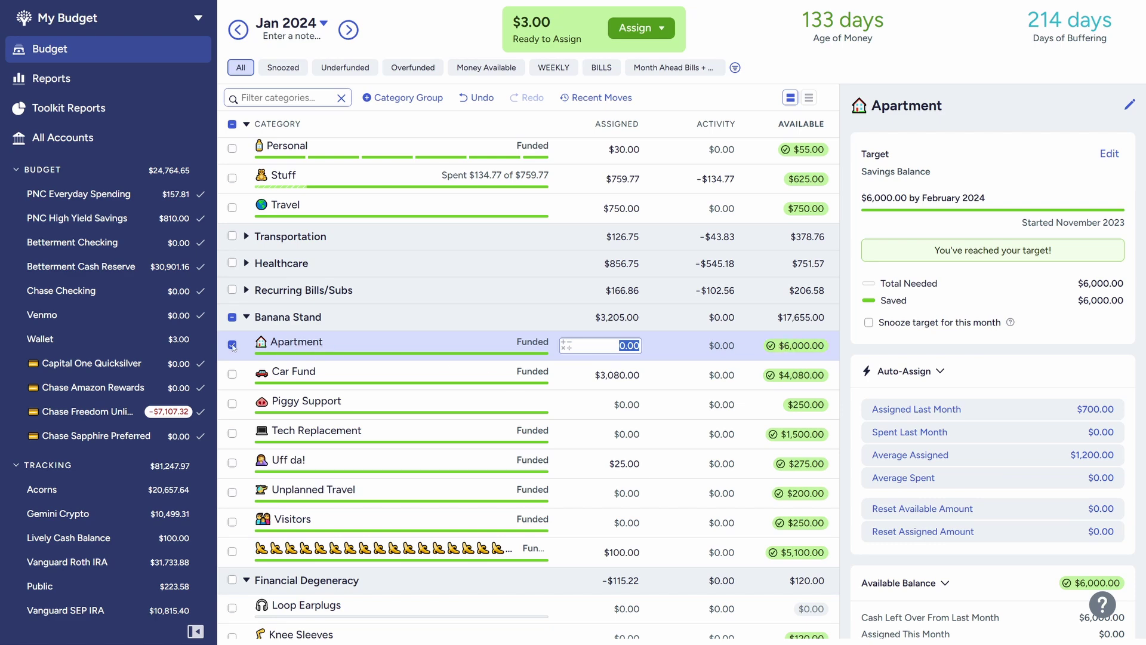
pyautogui.click(294, 364)
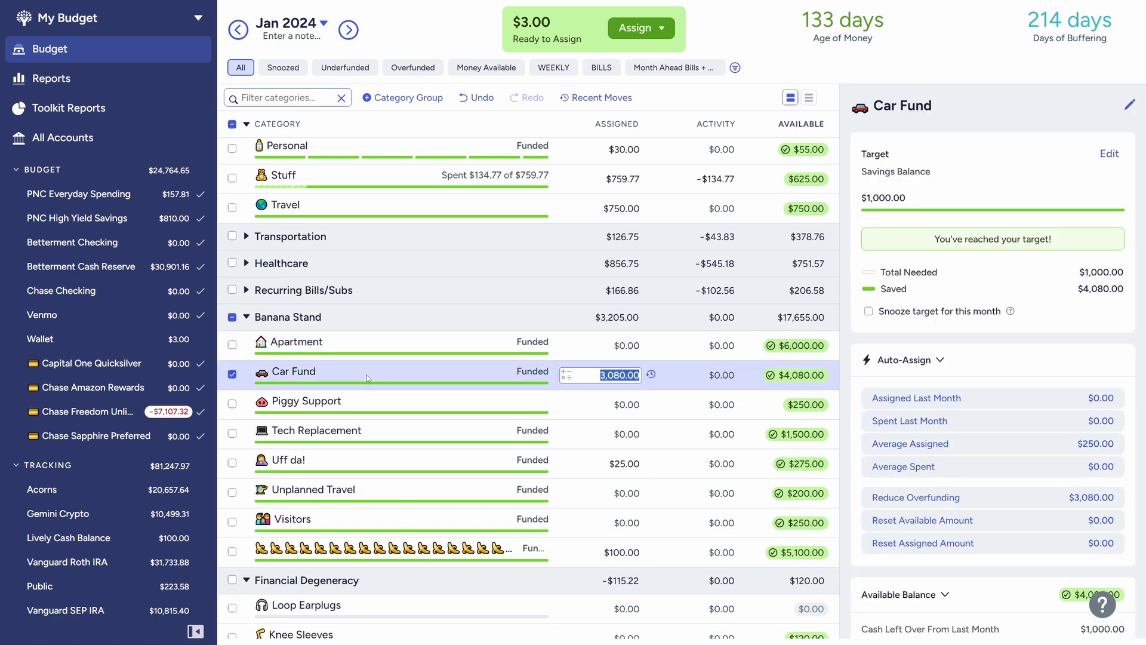
pyautogui.click(232, 374)
pyautogui.click(369, 406)
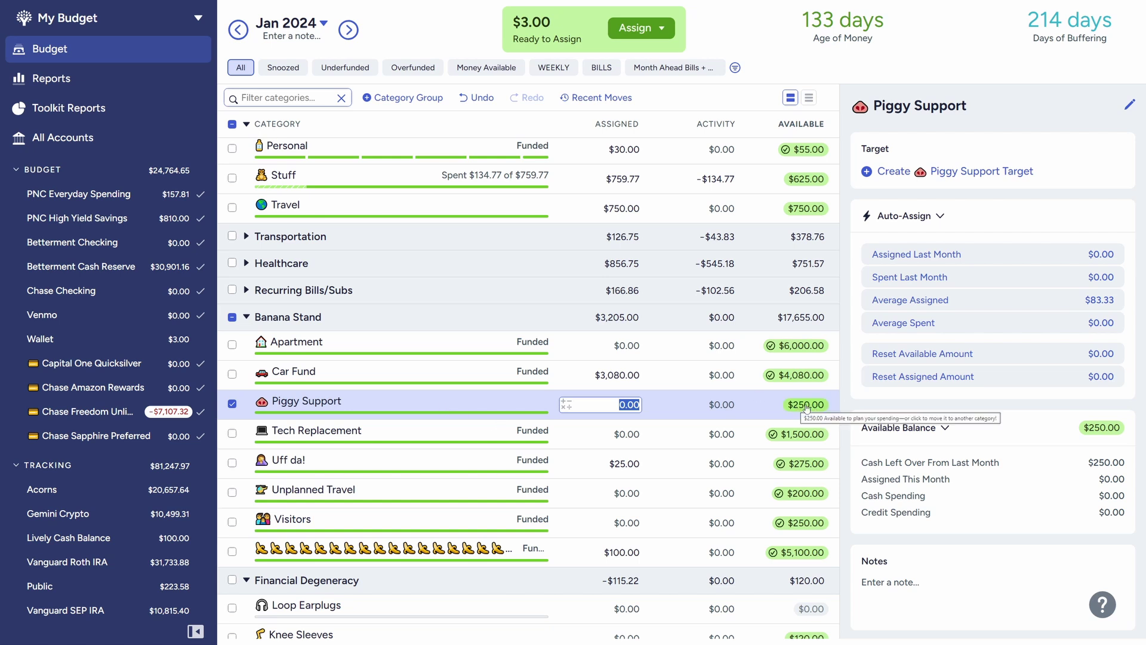
pyautogui.click(233, 405)
pyautogui.click(411, 434)
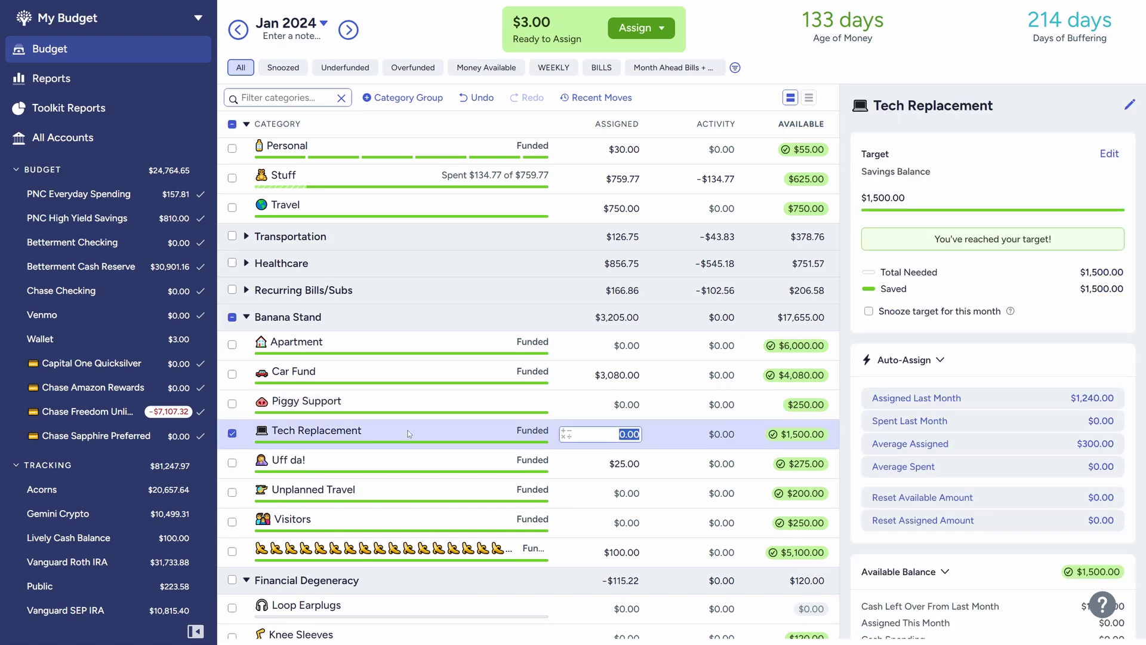
pyautogui.click(230, 435)
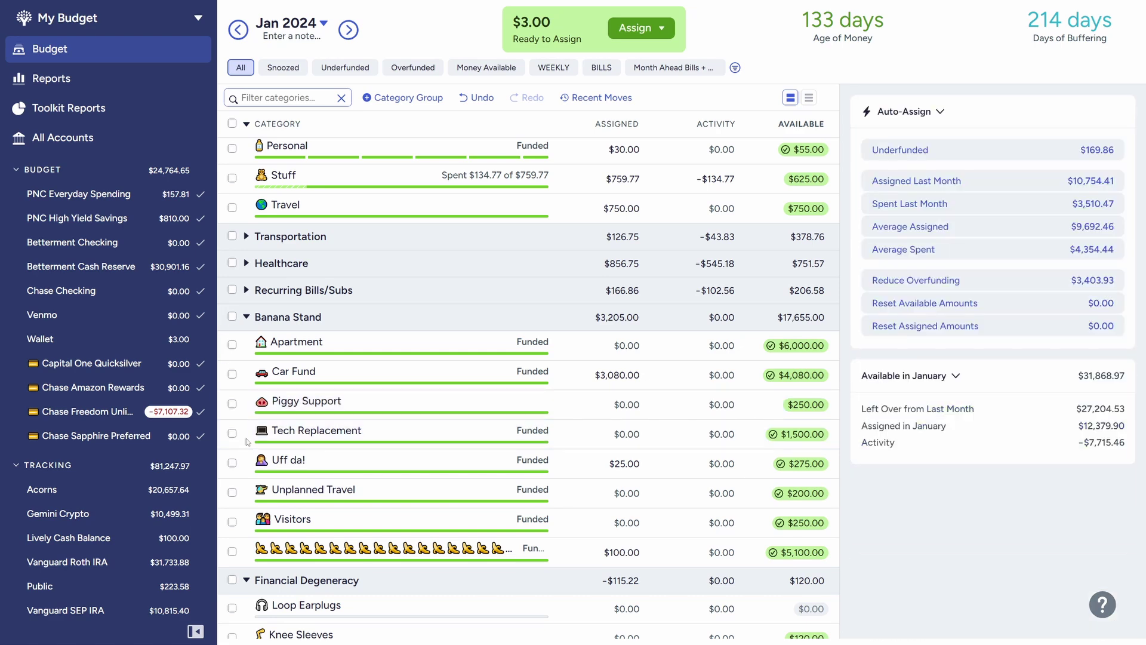
# Reset the available amounts of the Uff da!, Unplanned Travel and Visitors categories together and deselect them.
pyautogui.click(233, 522)
pyautogui.click(233, 492)
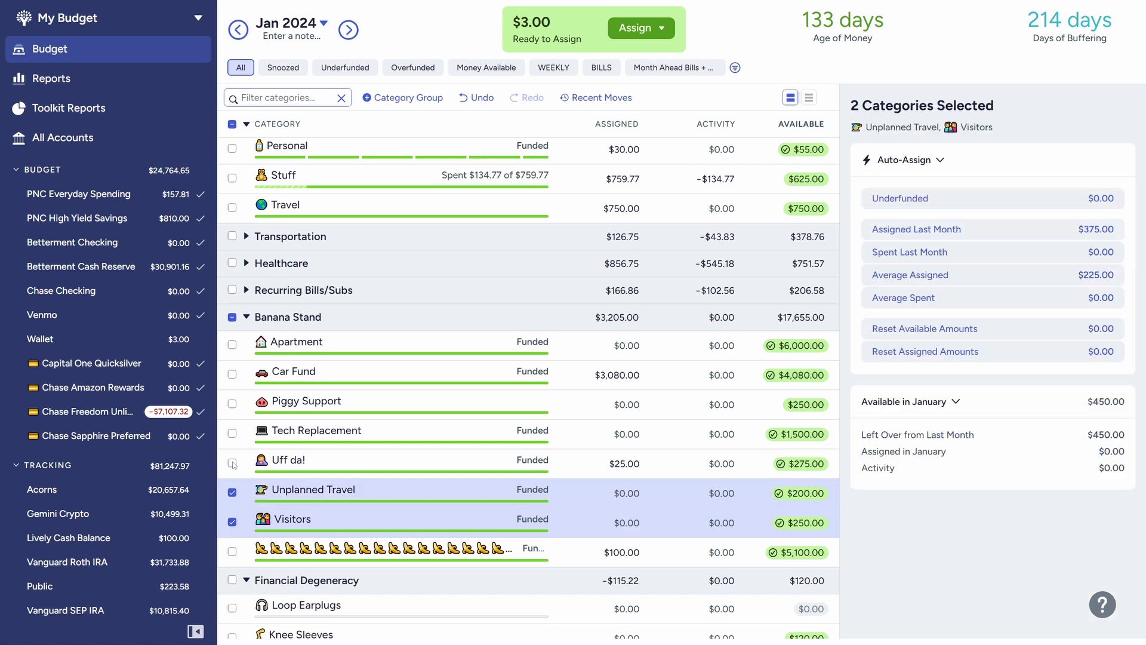
pyautogui.click(233, 463)
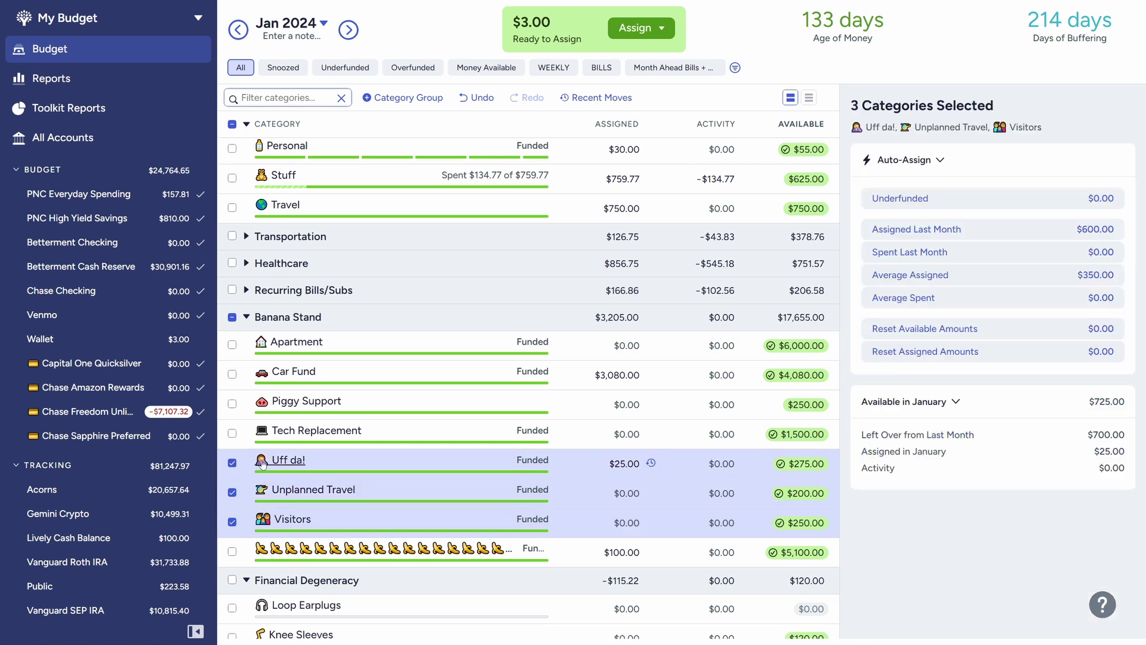
pyautogui.click(934, 332)
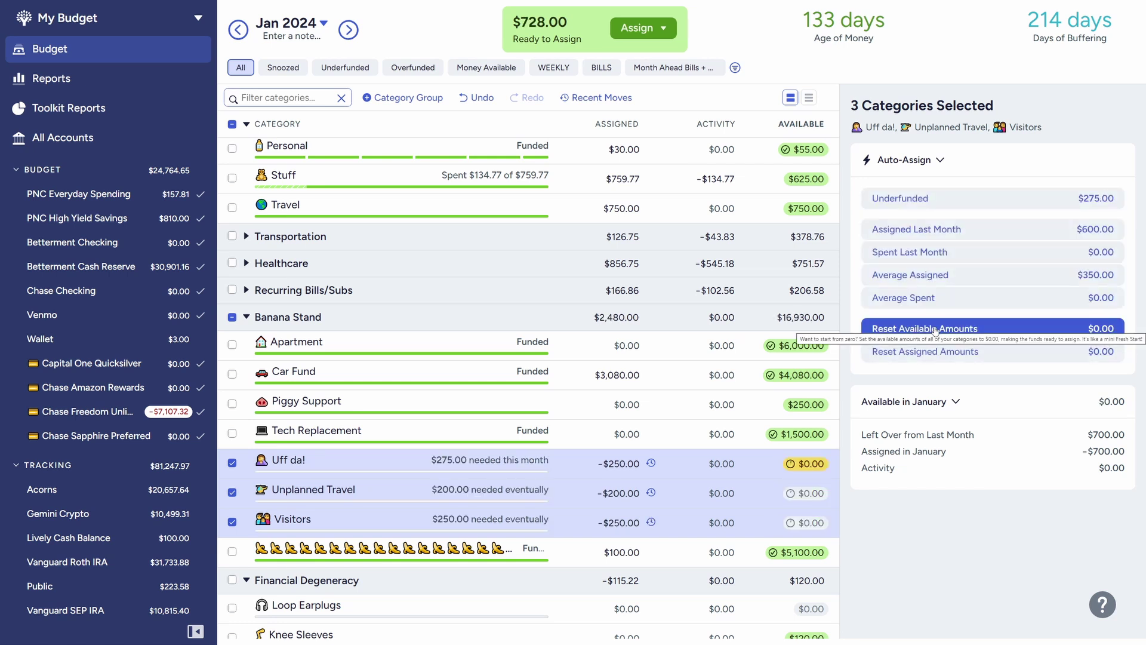
pyautogui.click(233, 463)
pyautogui.click(232, 493)
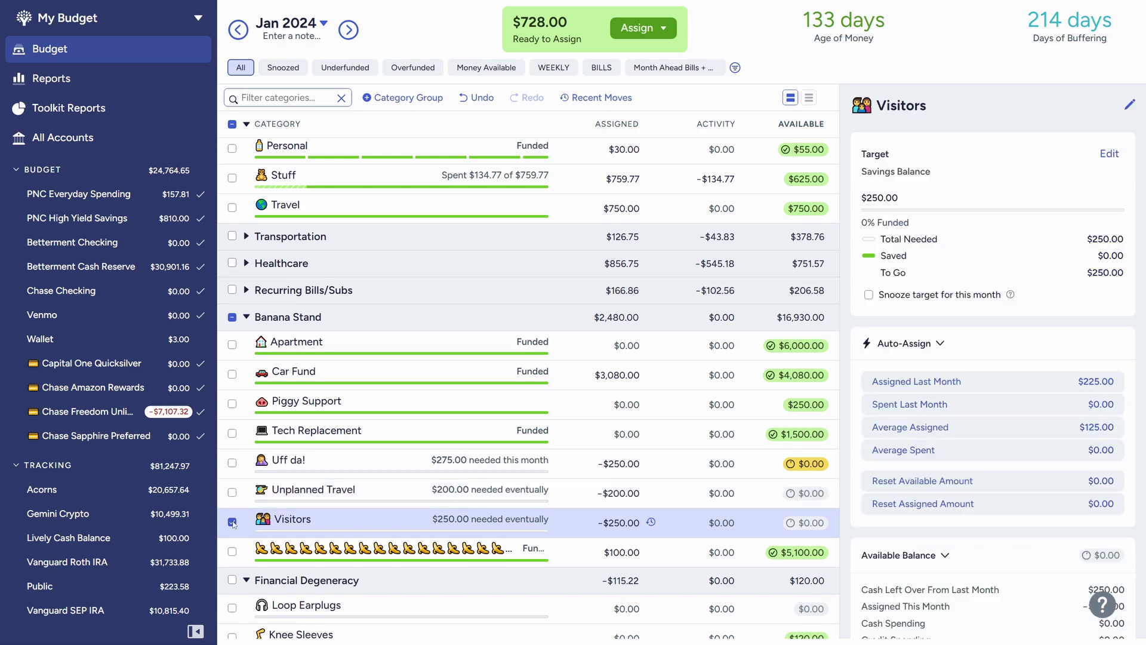
pyautogui.click(233, 523)
# Delete the Visitors, Unplanned Travel and Uff da! categories from the Banana Stand group.
pyautogui.click(286, 523)
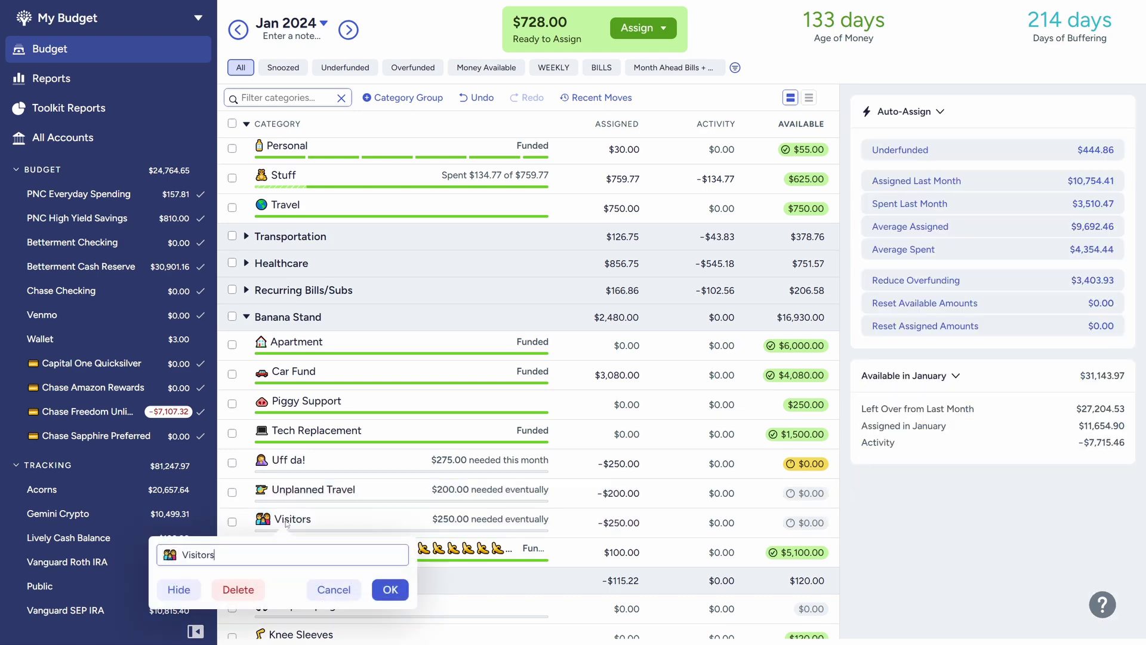
pyautogui.click(243, 591)
pyautogui.click(696, 366)
pyautogui.click(308, 493)
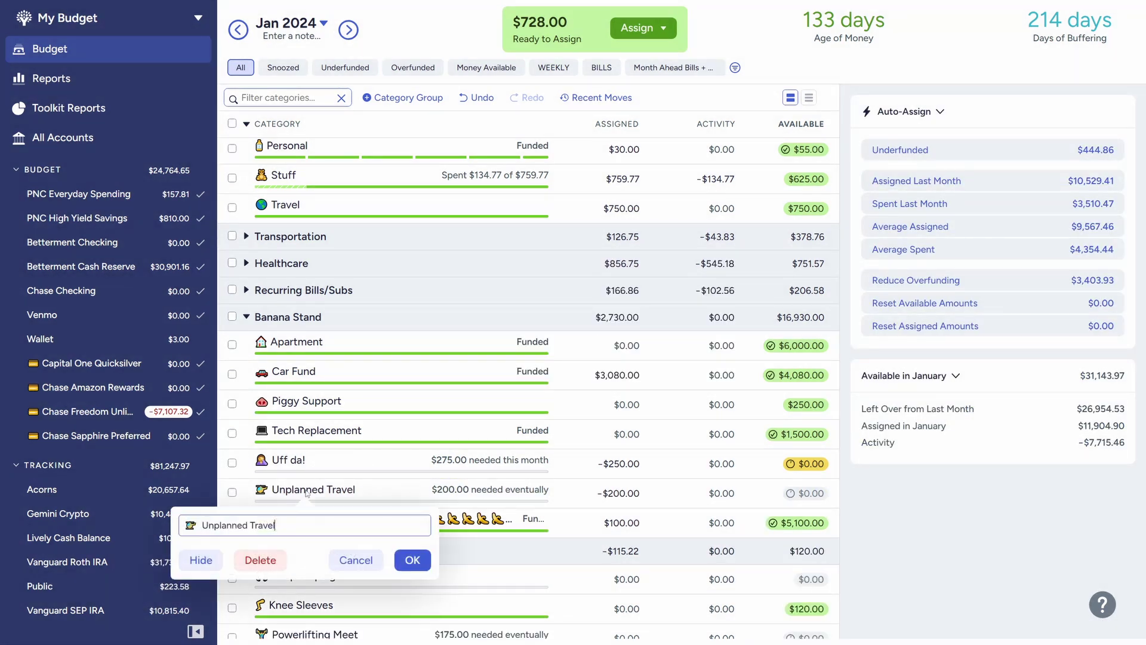
pyautogui.click(266, 562)
pyautogui.click(697, 369)
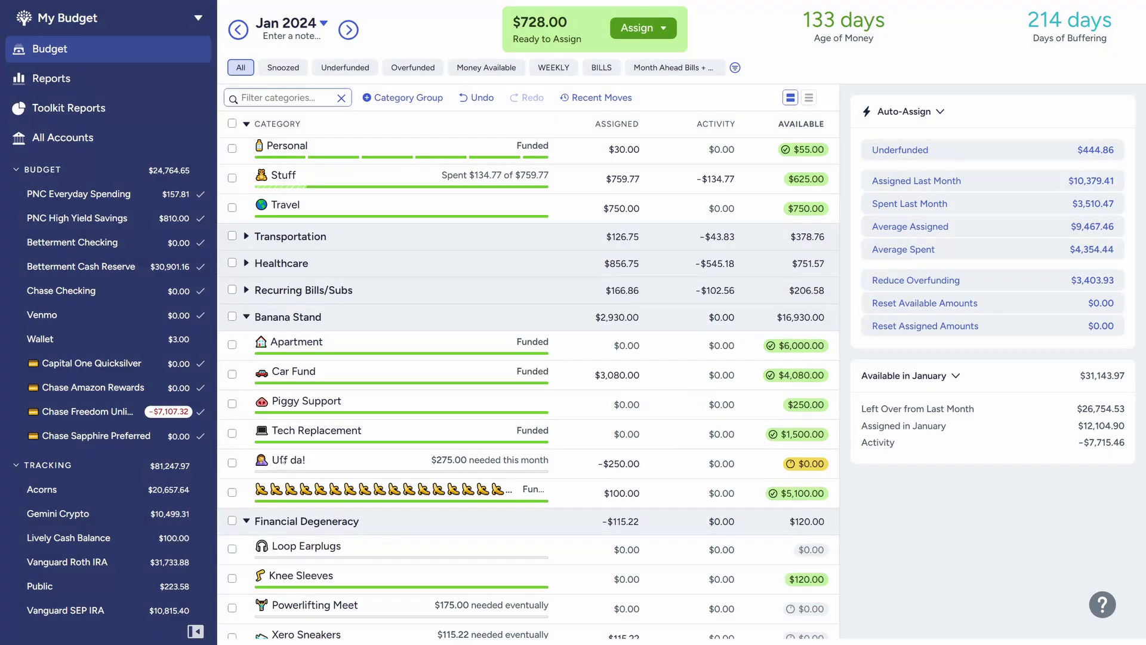
pyautogui.click(284, 461)
pyautogui.click(236, 529)
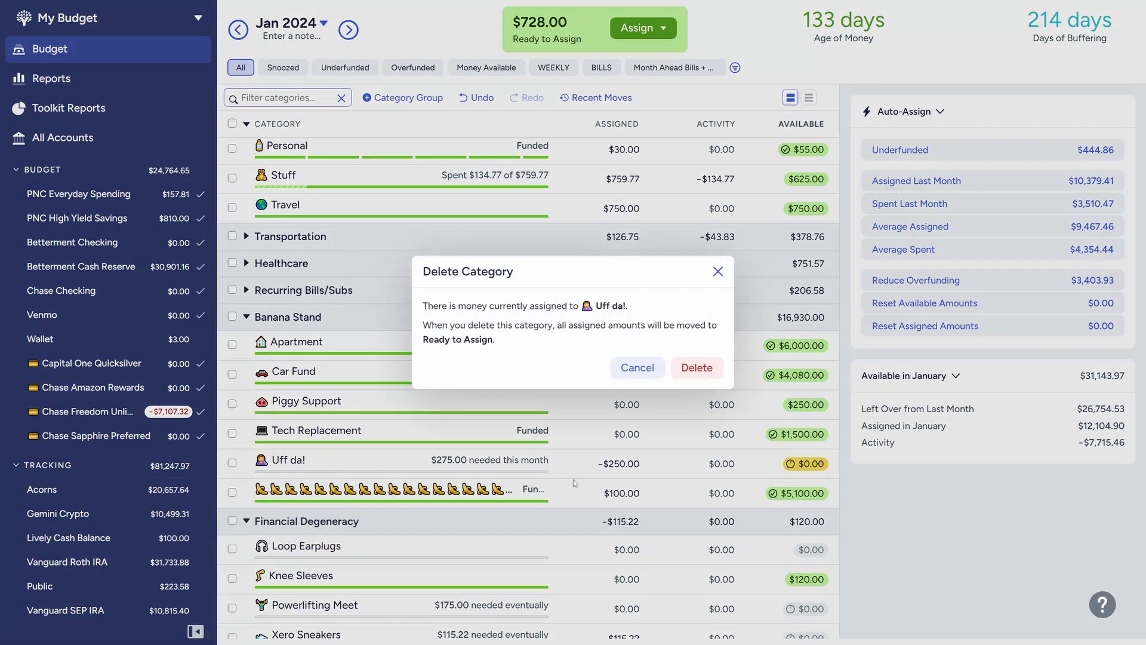
pyautogui.click(692, 370)
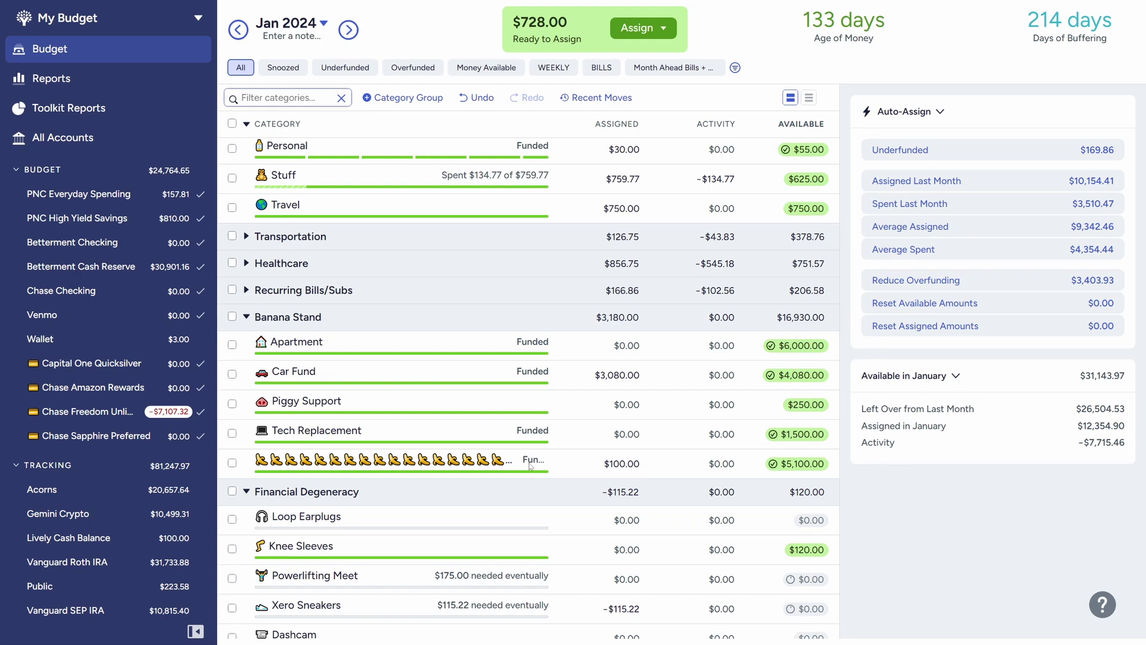
# Move $100.00 from the emoji-named category at the end of the Banana Stand group to Next Month ($300/wk).
pyautogui.click(296, 464)
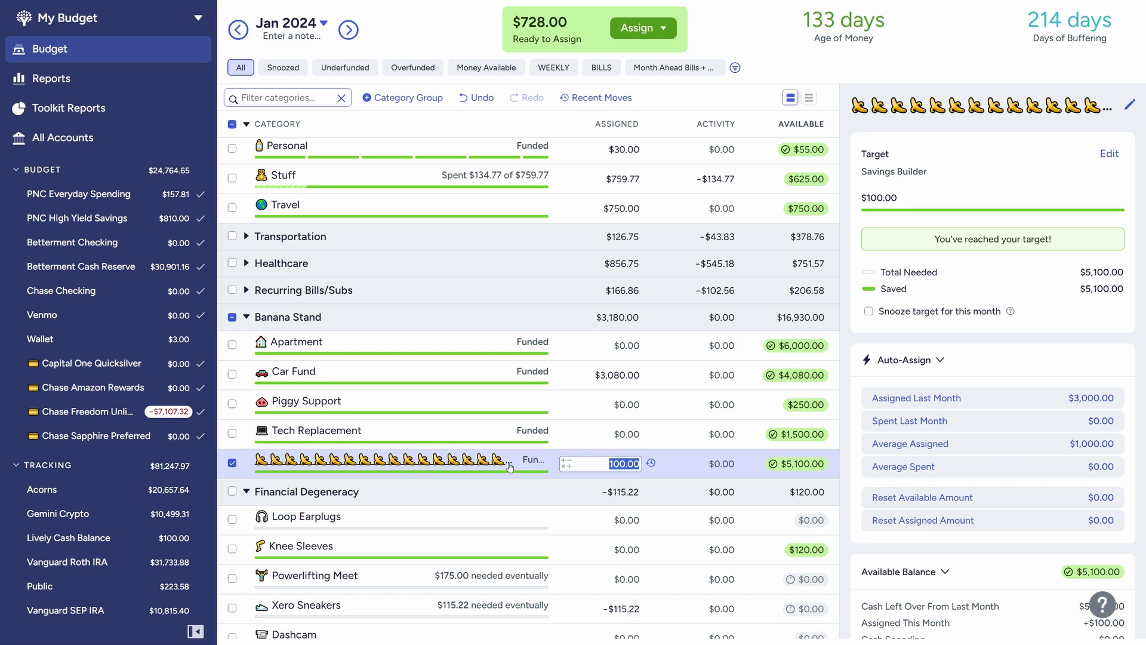
pyautogui.click(232, 464)
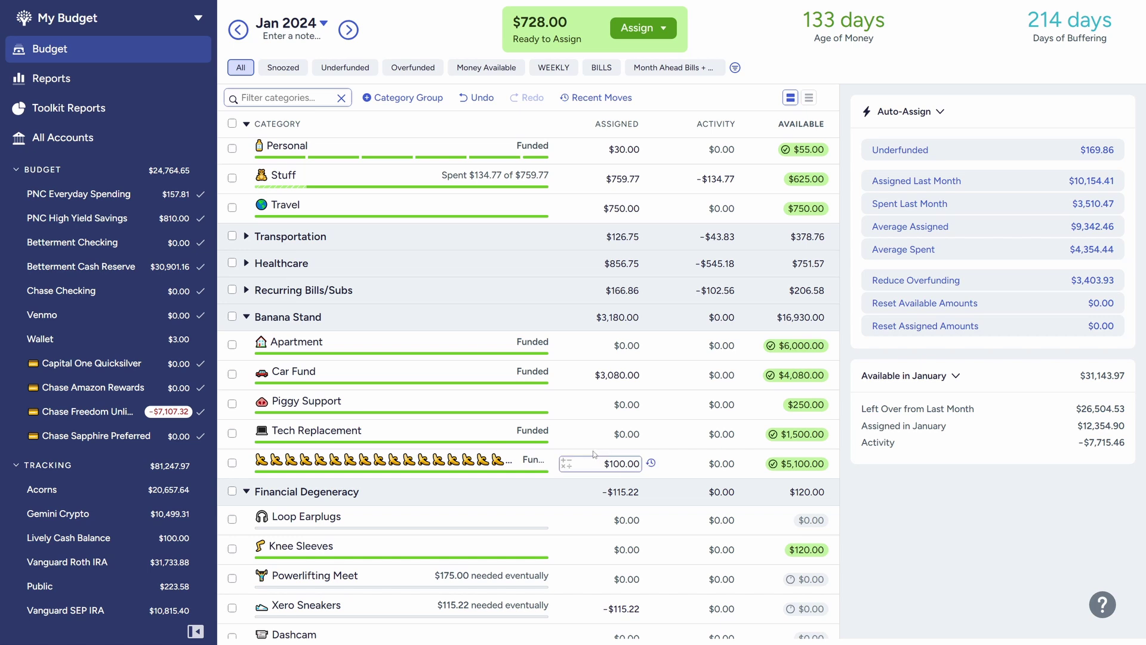
pyautogui.moveTo(796, 466)
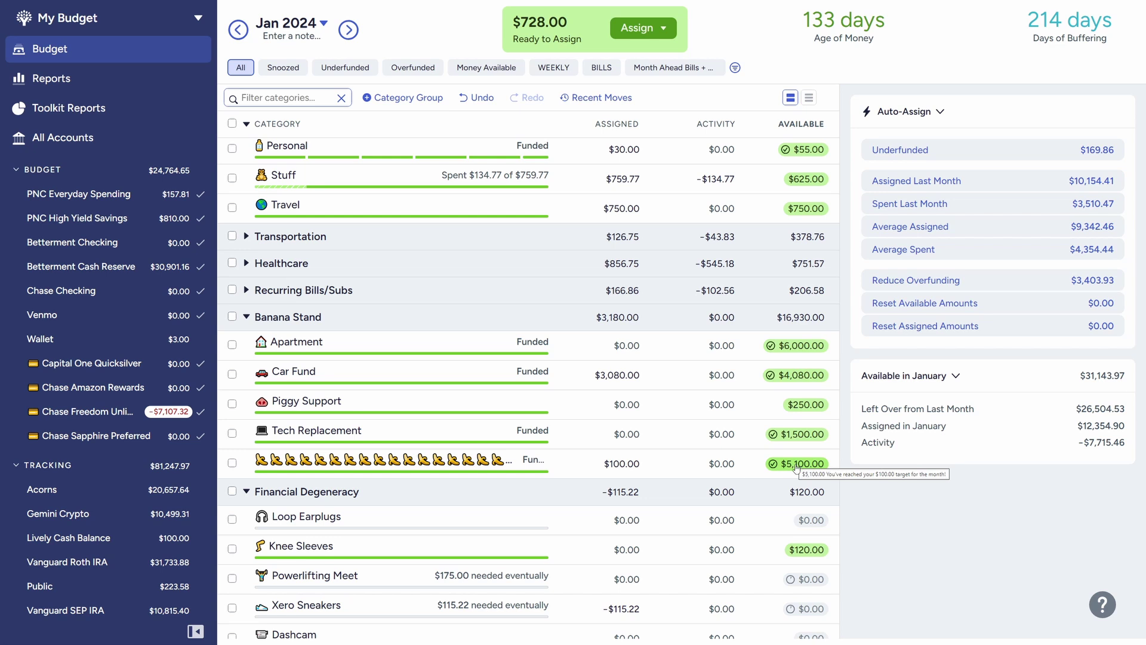
pyautogui.click(795, 466)
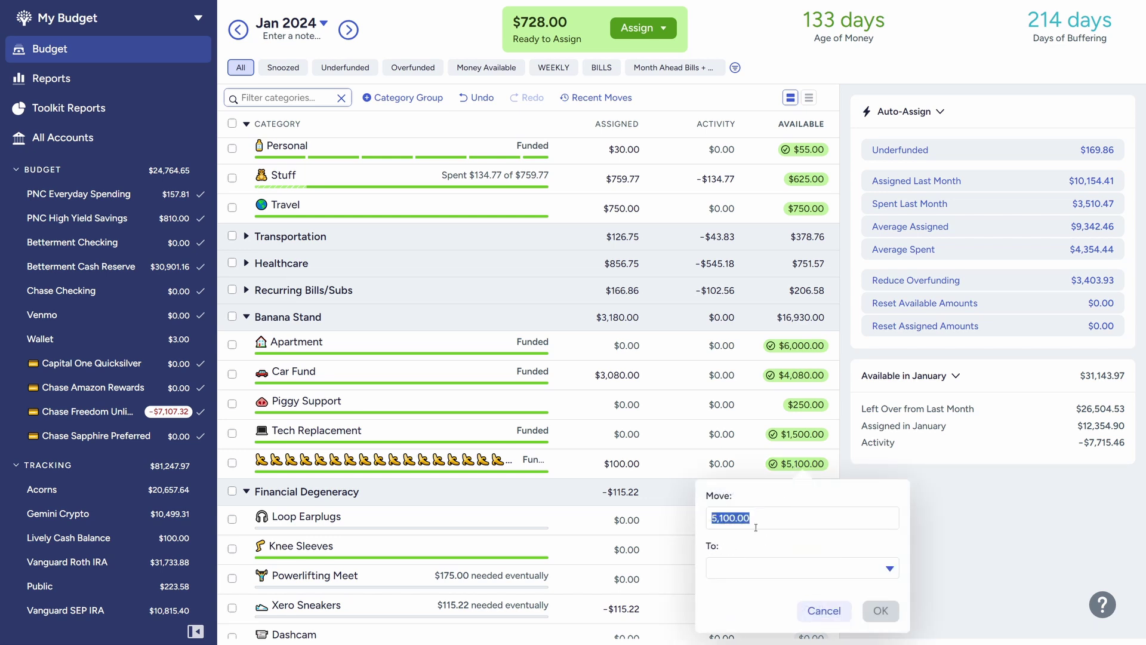
pyautogui.write('100')
pyautogui.click(774, 570)
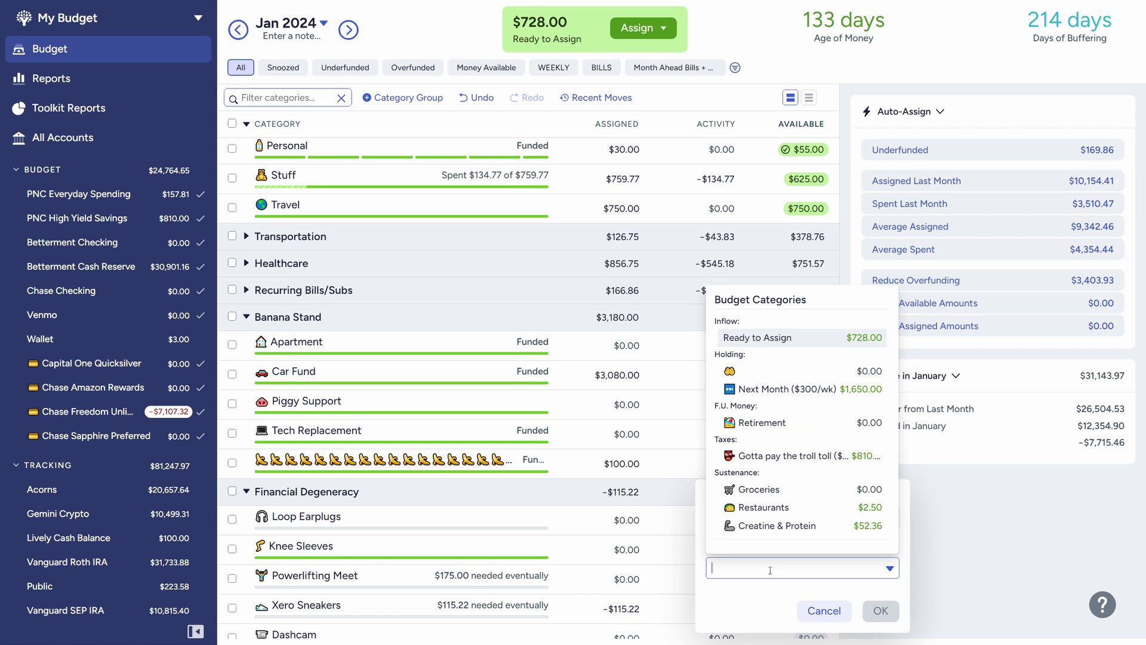
pyautogui.click(778, 391)
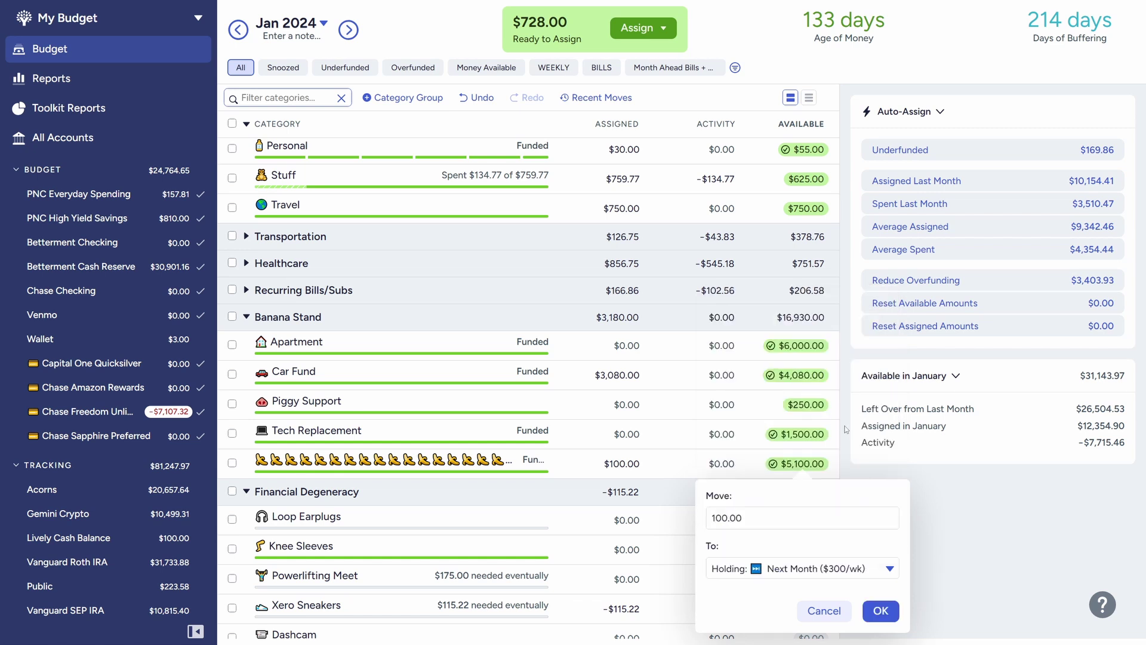
pyautogui.click(880, 610)
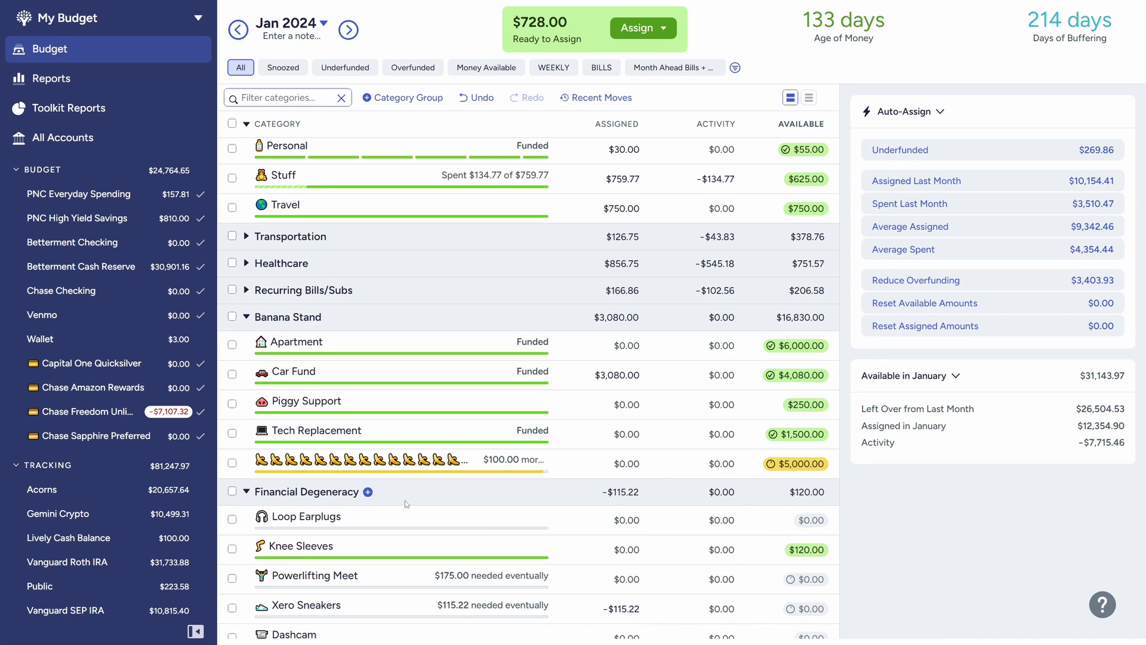
# Delete the monthly savings target of the emoji-named category in the Banana Stand group and deselect the category.
pyautogui.click(435, 459)
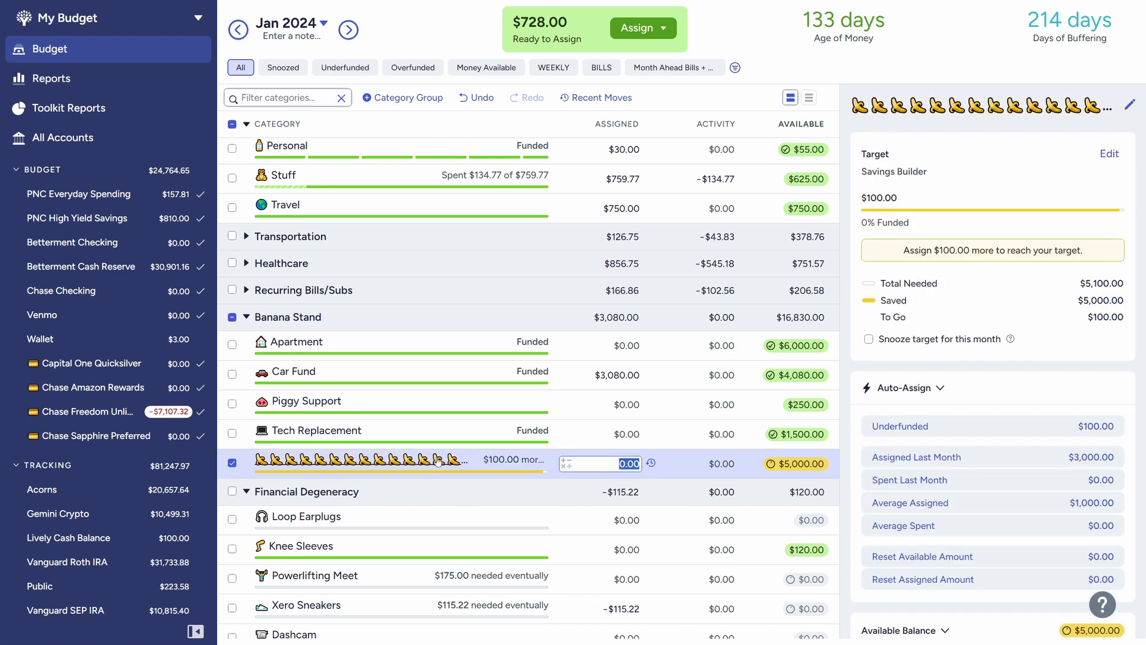
pyautogui.click(1103, 157)
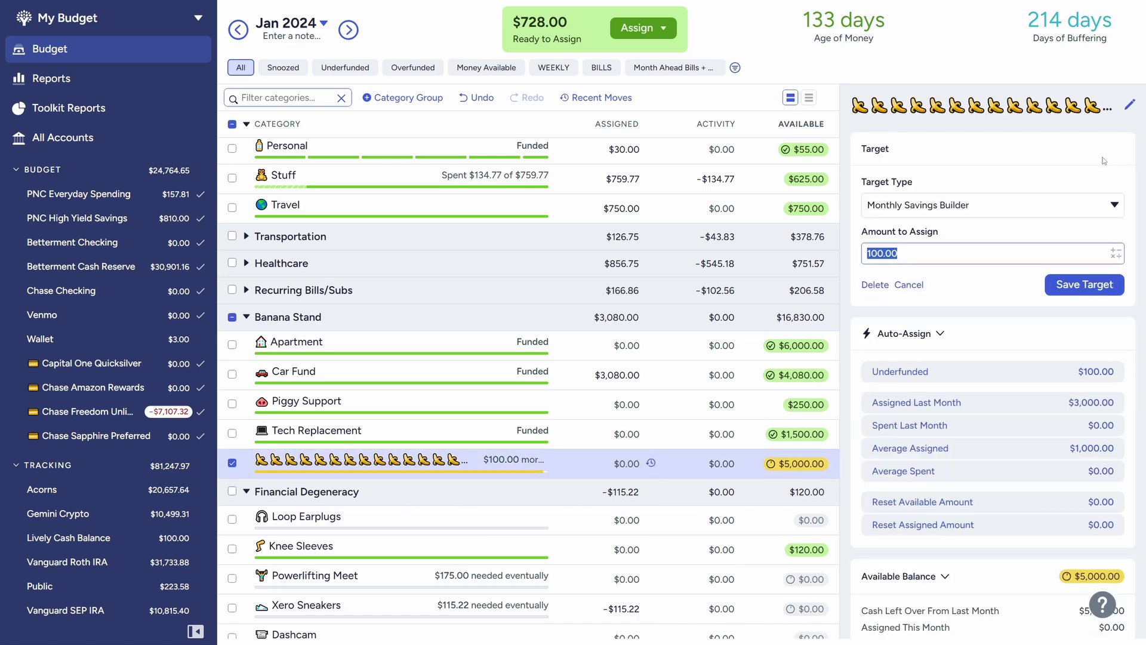
pyautogui.click(875, 285)
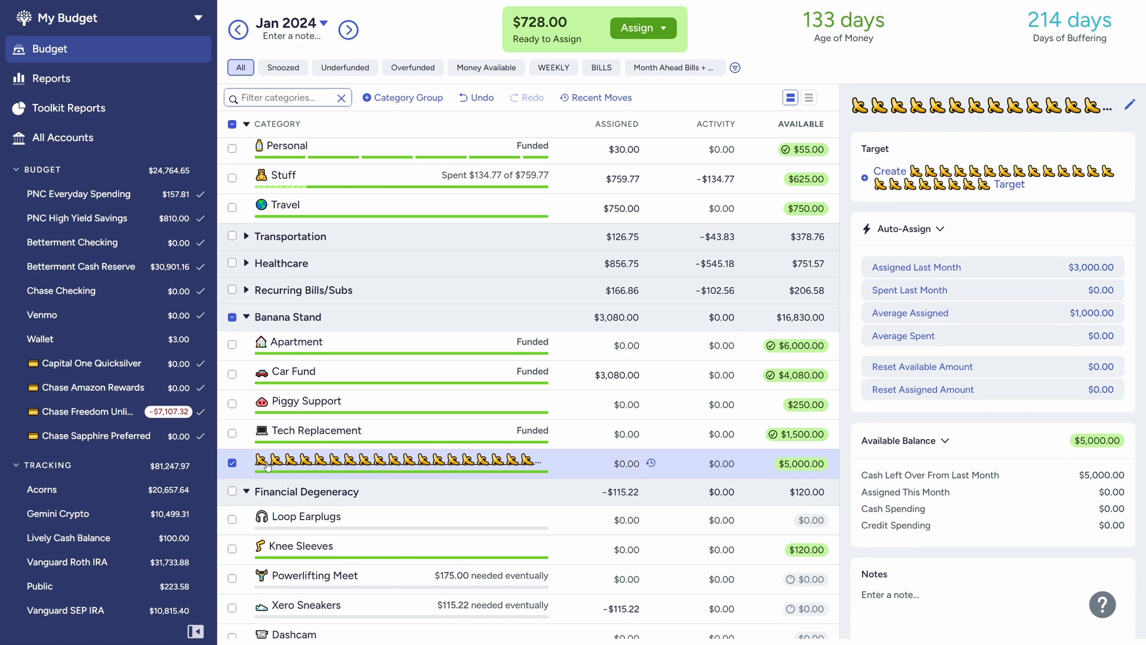
pyautogui.click(233, 463)
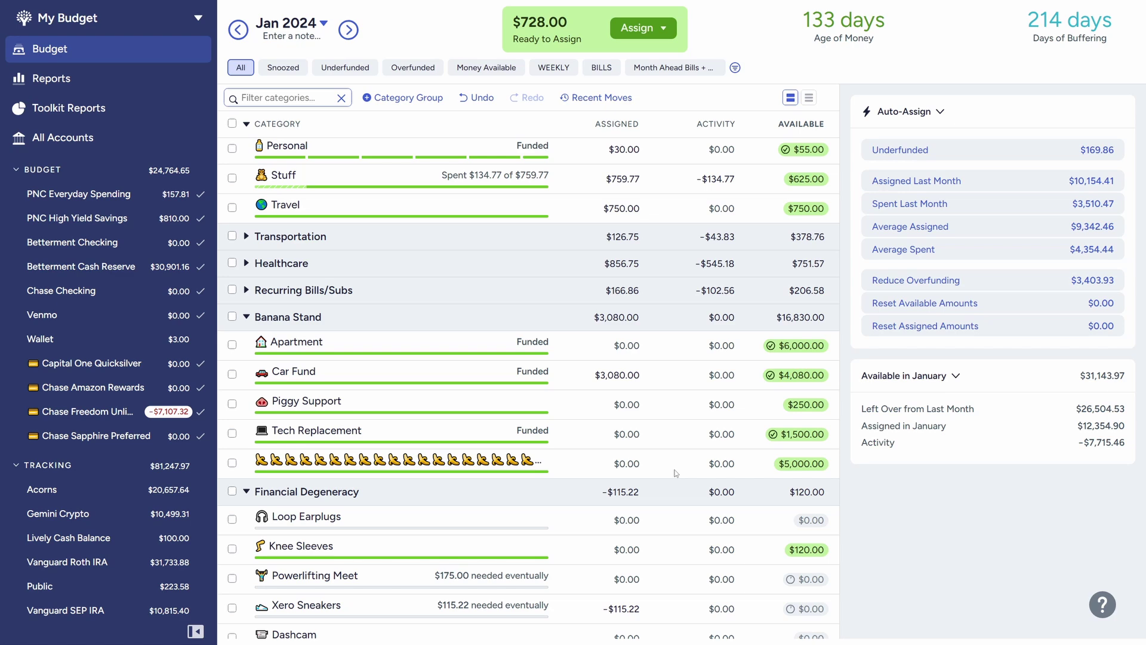
pyautogui.click(746, 459)
pyautogui.click(233, 463)
# Add $750 to the assigned amount of the Next Month ($300/wk) category in the Holding group.
pyautogui.scroll(8, 600, 371)
pyautogui.click(501, 211)
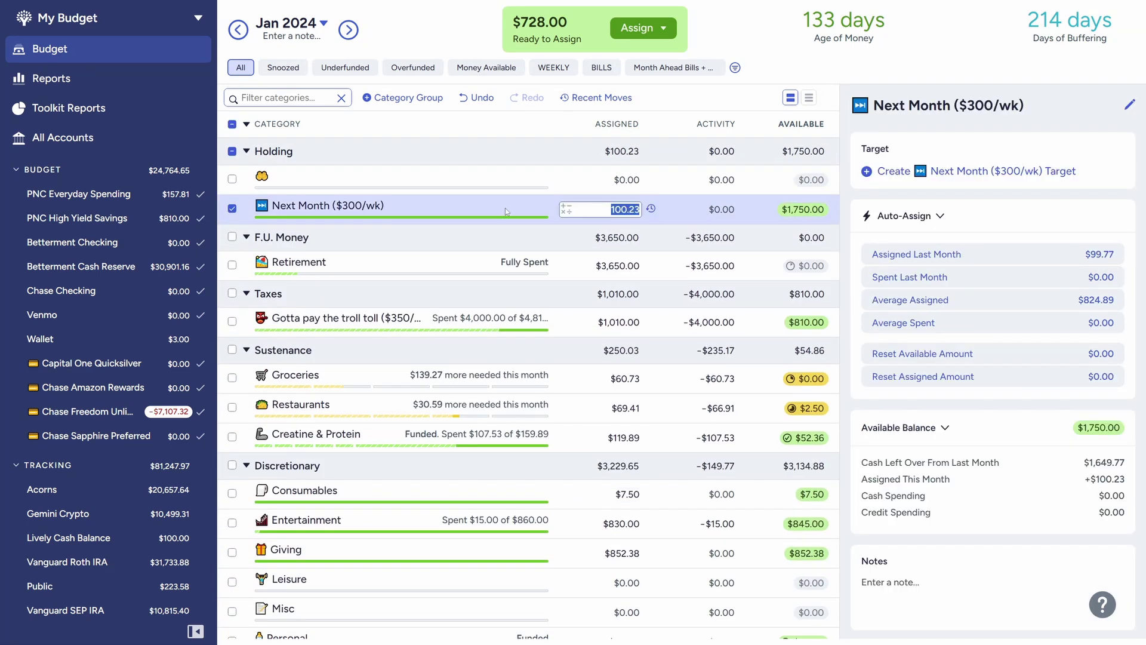
pyautogui.press('End')
pyautogui.write('+750')
pyautogui.press('Return')
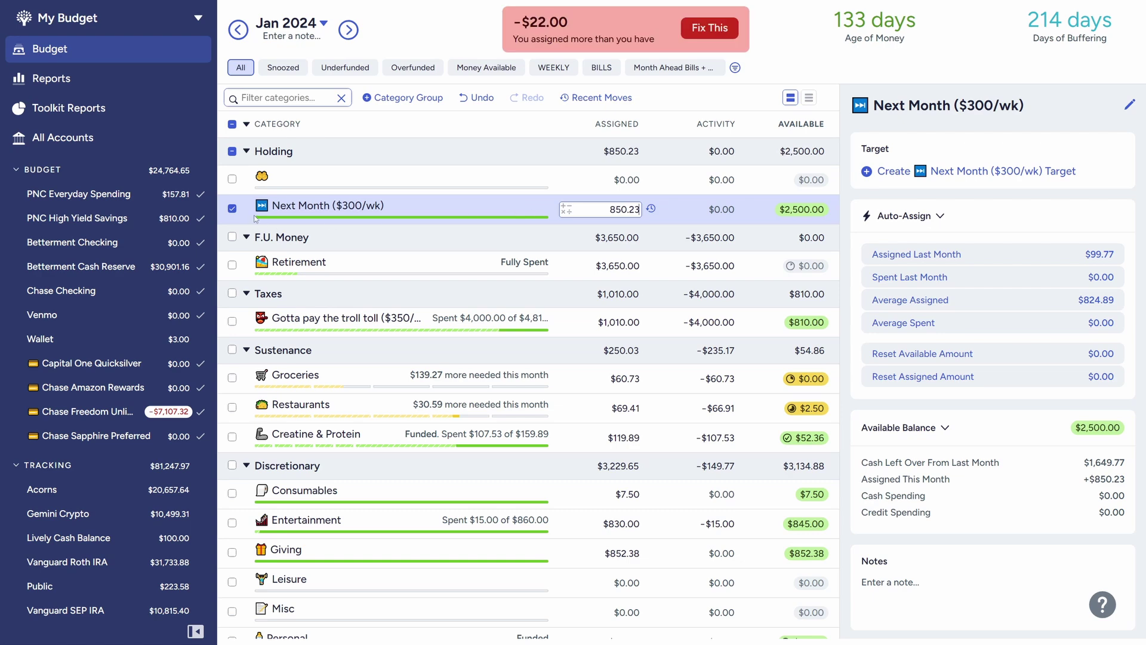
# Deselect the Next Month category and move $120.00 from Knee Sleeves in the Financial Degeneracy group to Stuff.
pyautogui.click(232, 208)
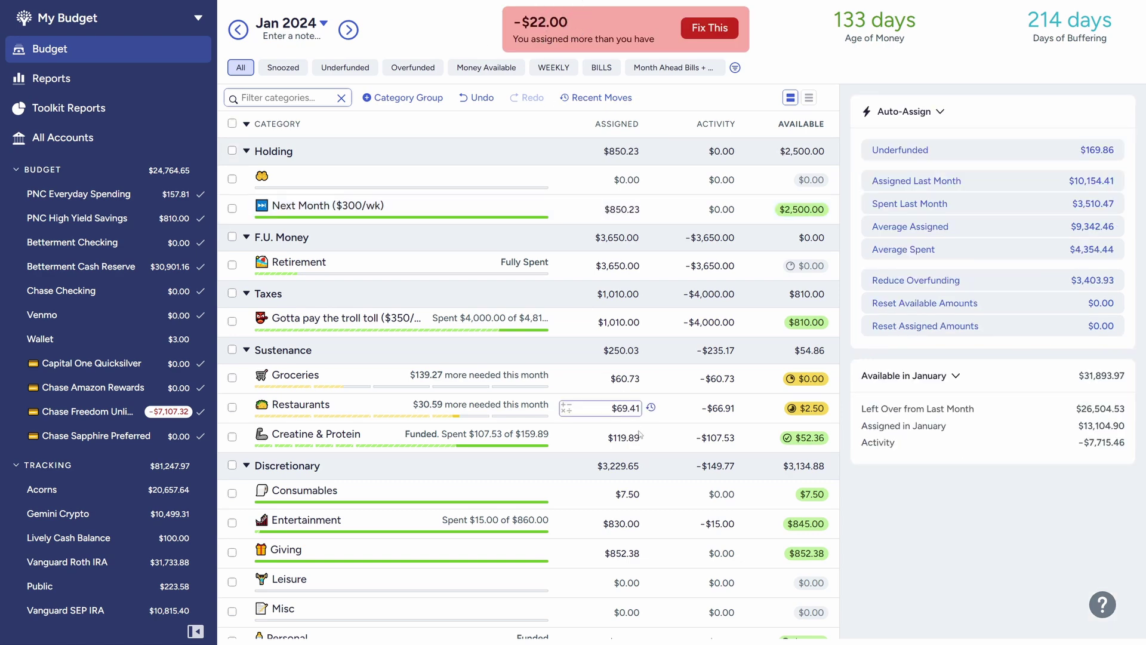
pyautogui.scroll(-1, 648, 514)
pyautogui.scroll(-1, 648, 513)
pyautogui.scroll(3, 650, 499)
pyautogui.scroll(-5, 661, 466)
pyautogui.scroll(-4, 661, 466)
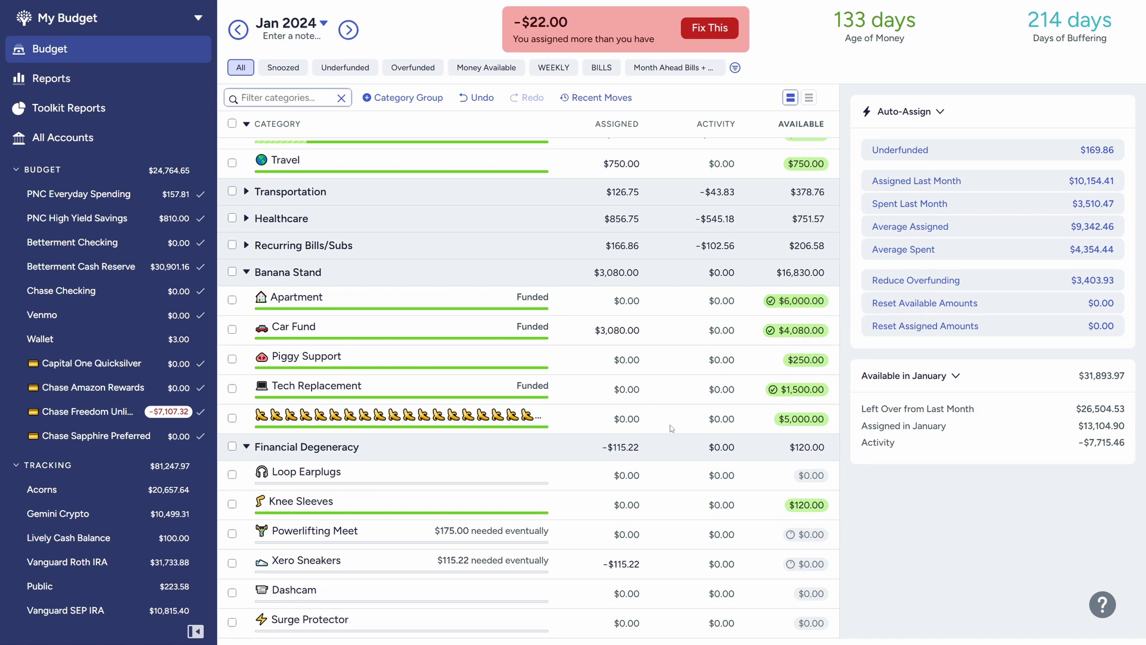
pyautogui.scroll(-2, 664, 427)
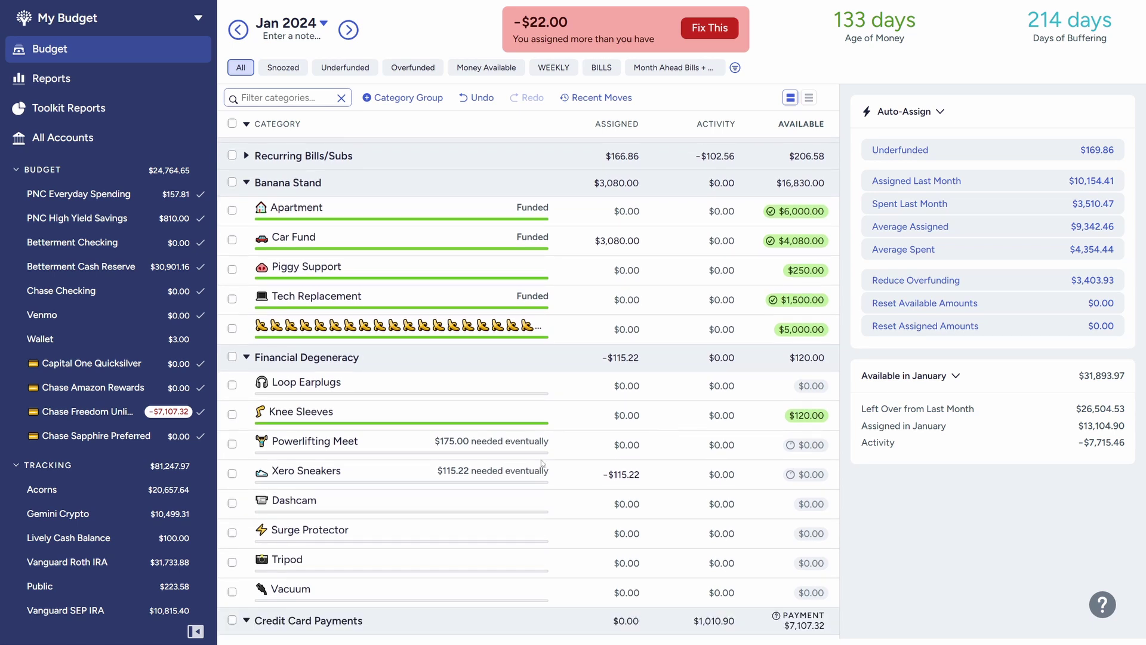
pyautogui.click(811, 422)
pyautogui.click(755, 521)
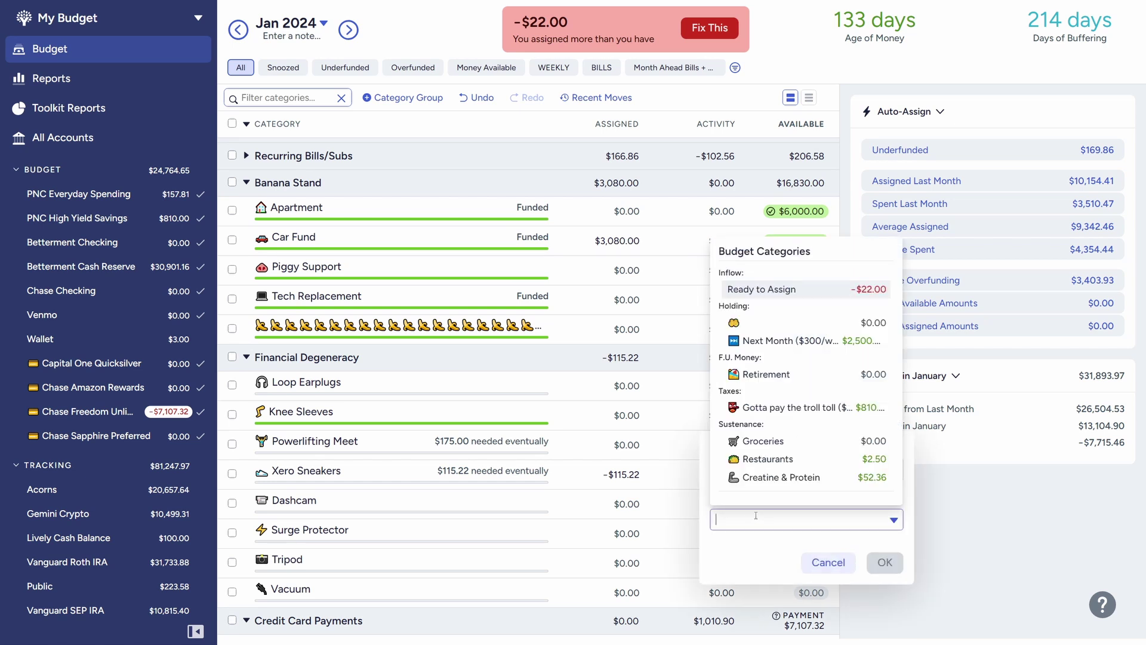
pyautogui.write('st')
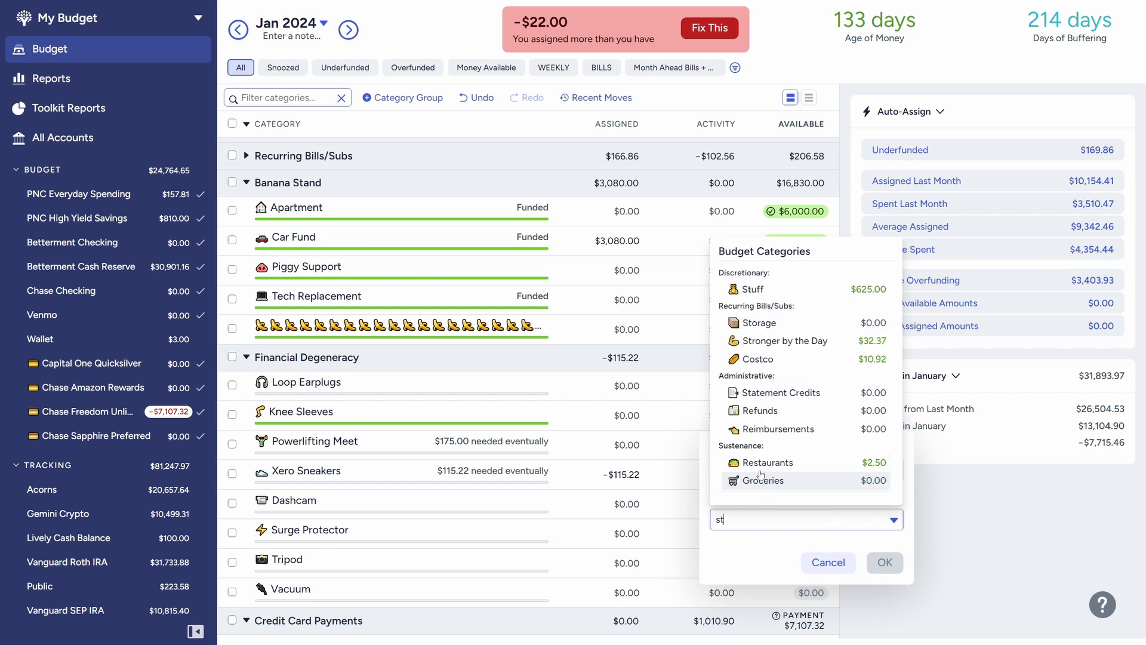
pyautogui.click(753, 289)
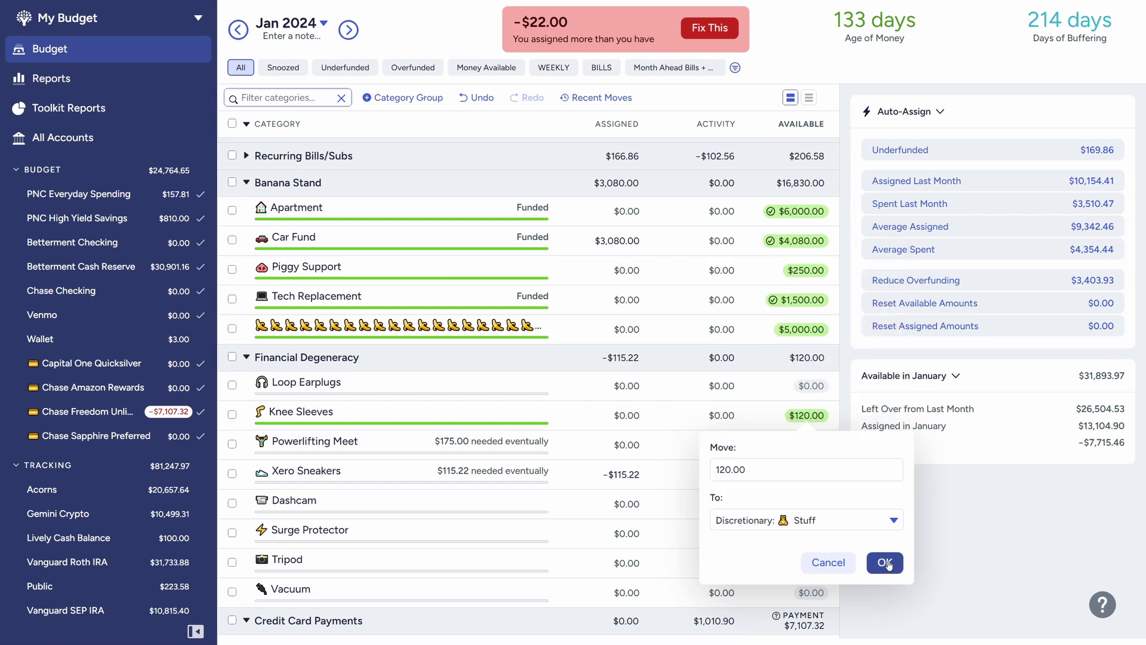
pyautogui.click(885, 563)
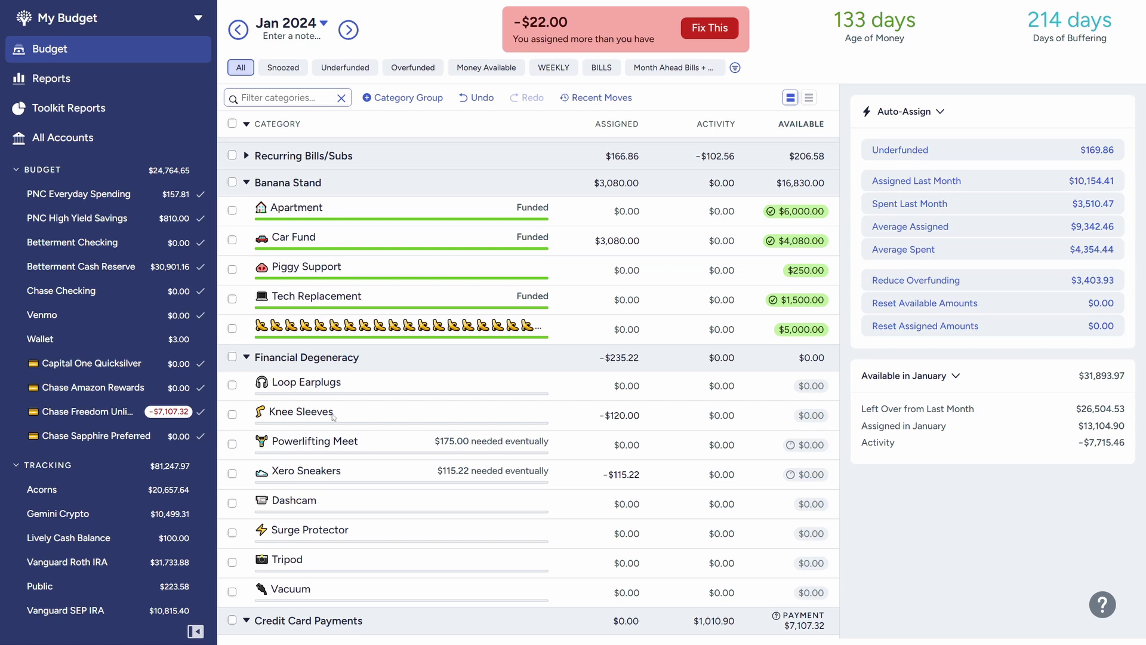
# Delete the Financial Degeneracy category group, letting its assigned amounts go to Ready to Assign.
pyautogui.click(294, 359)
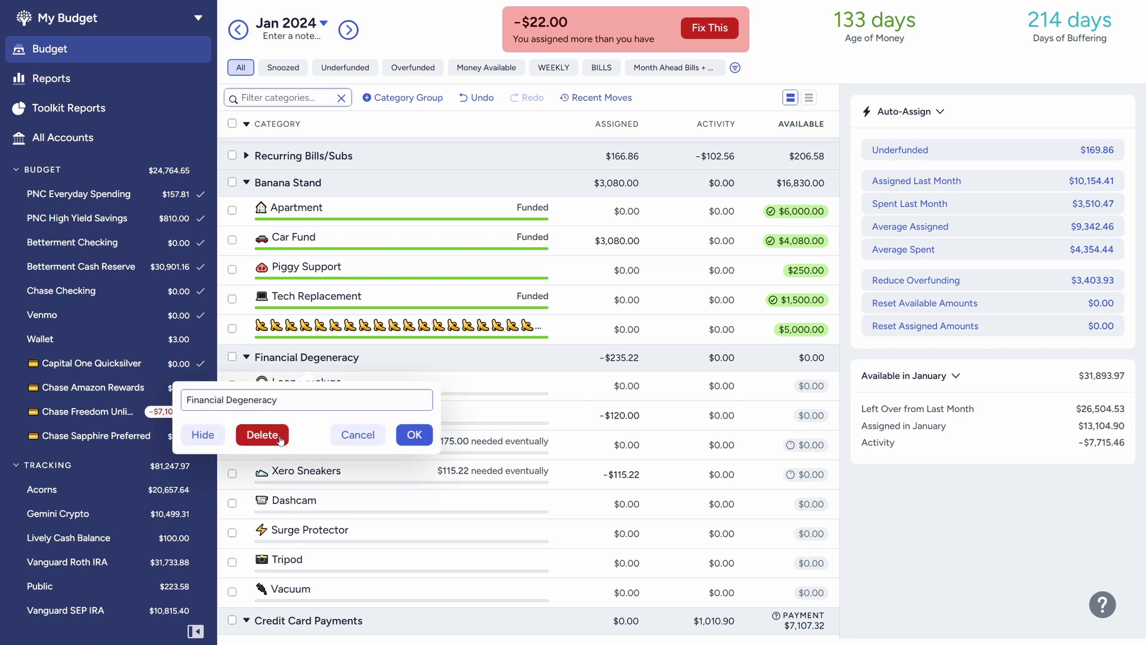
pyautogui.click(278, 440)
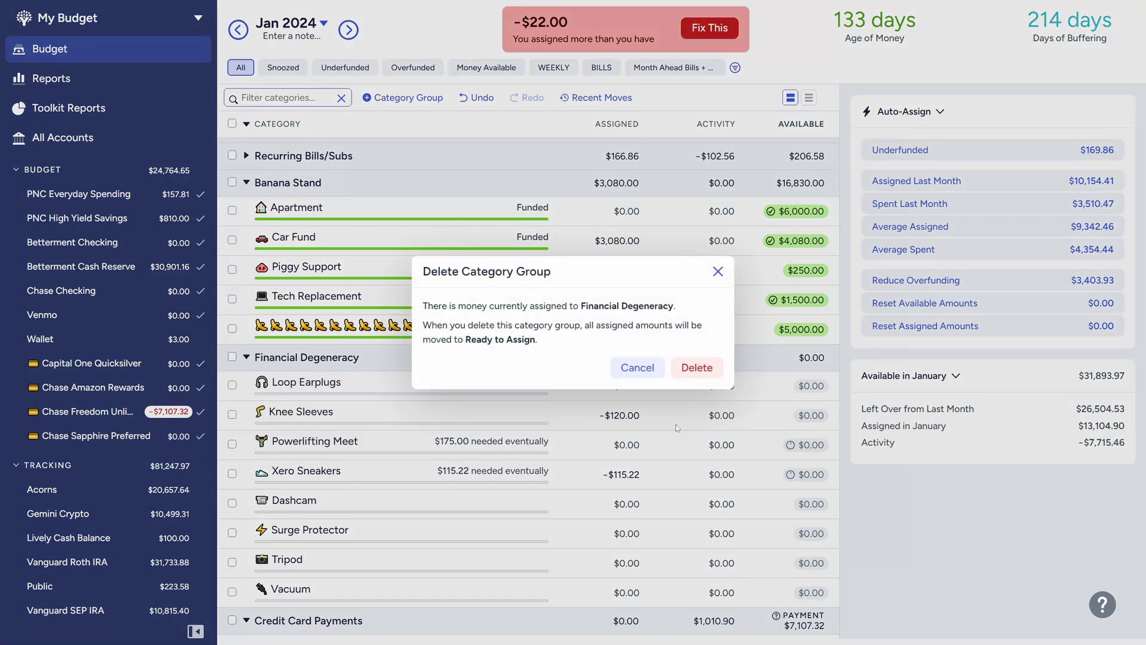
pyautogui.click(697, 368)
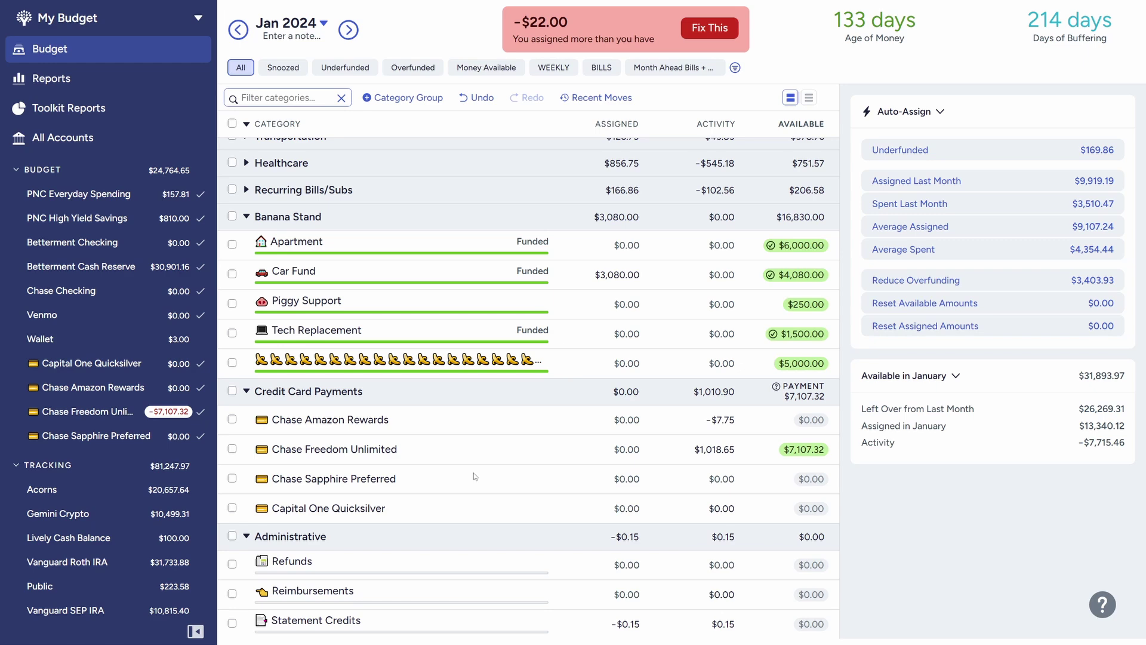
# Expand the Recurring Bills/Subs category group and rename it as Essentials.
pyautogui.scroll(3, 476, 475)
pyautogui.scroll(3, 310, 407)
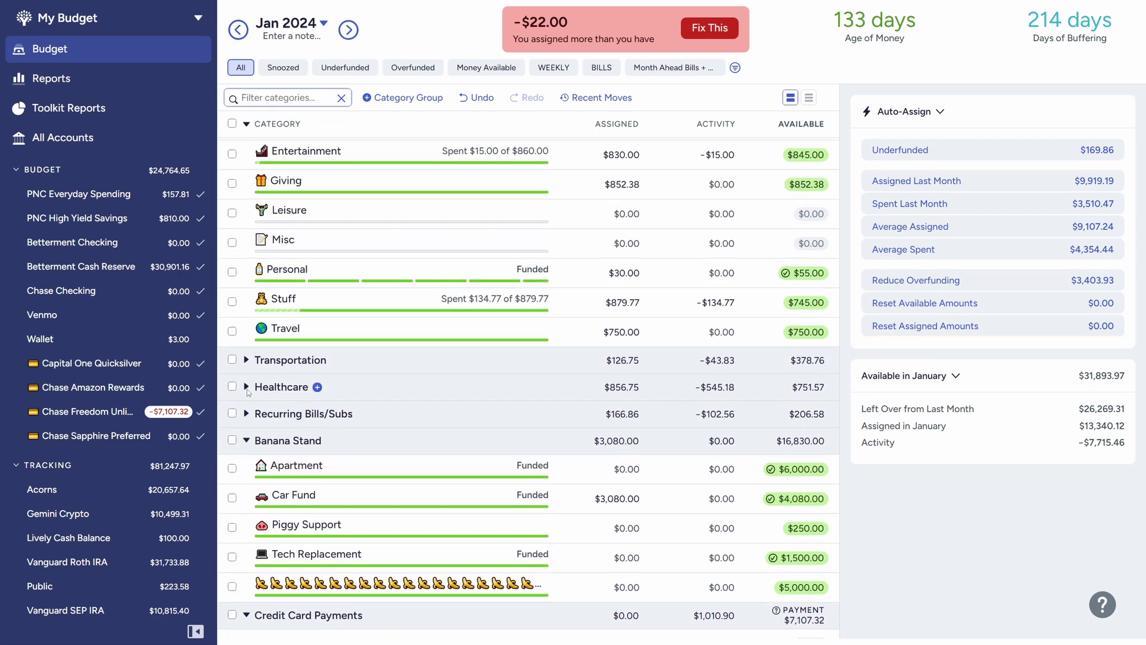
pyautogui.click(244, 407)
pyautogui.scroll(-5, 381, 515)
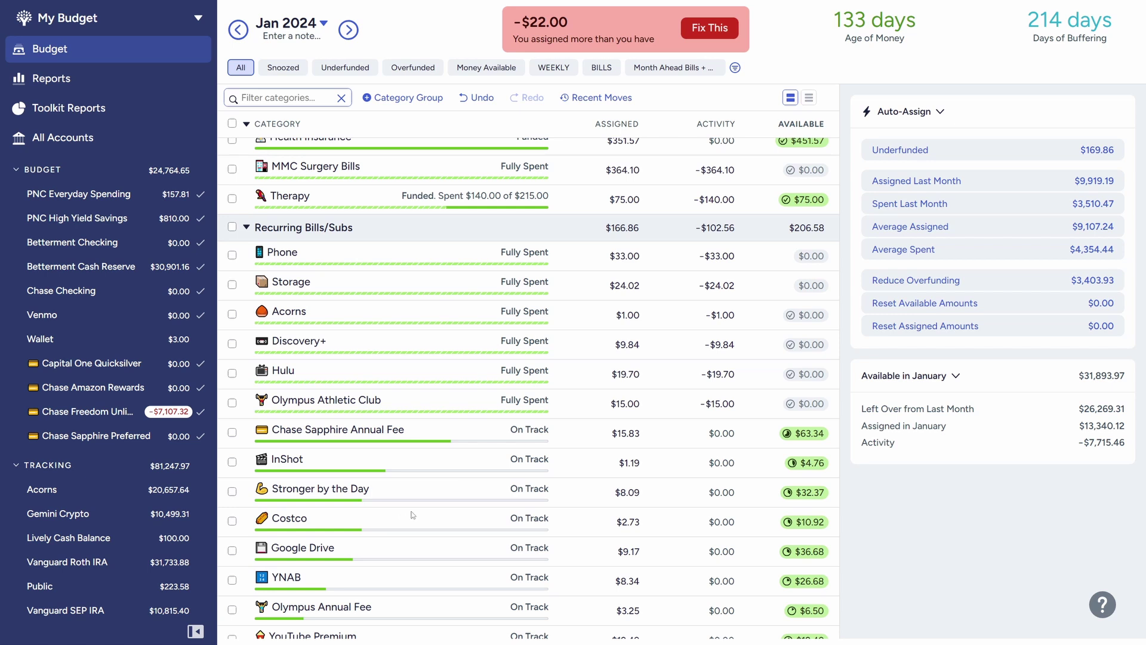
pyautogui.click(310, 231)
pyautogui.moveTo(275, 267); pyautogui.dragTo(169, 266)
pyautogui.write('E')
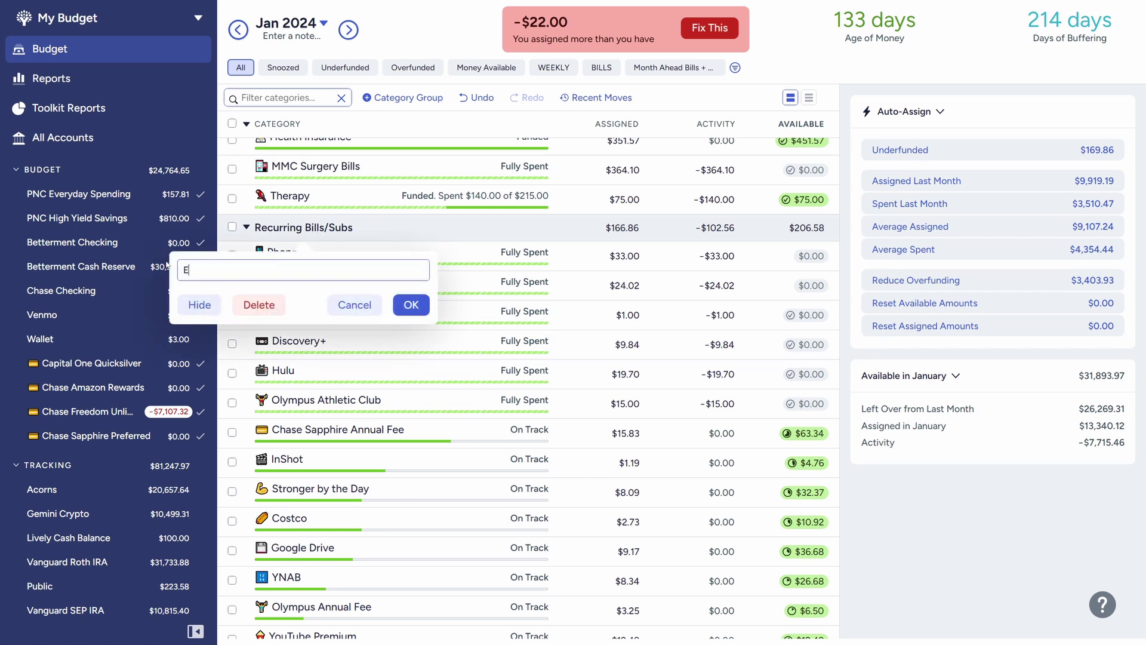
pyautogui.write('ssentials')
pyautogui.click(412, 305)
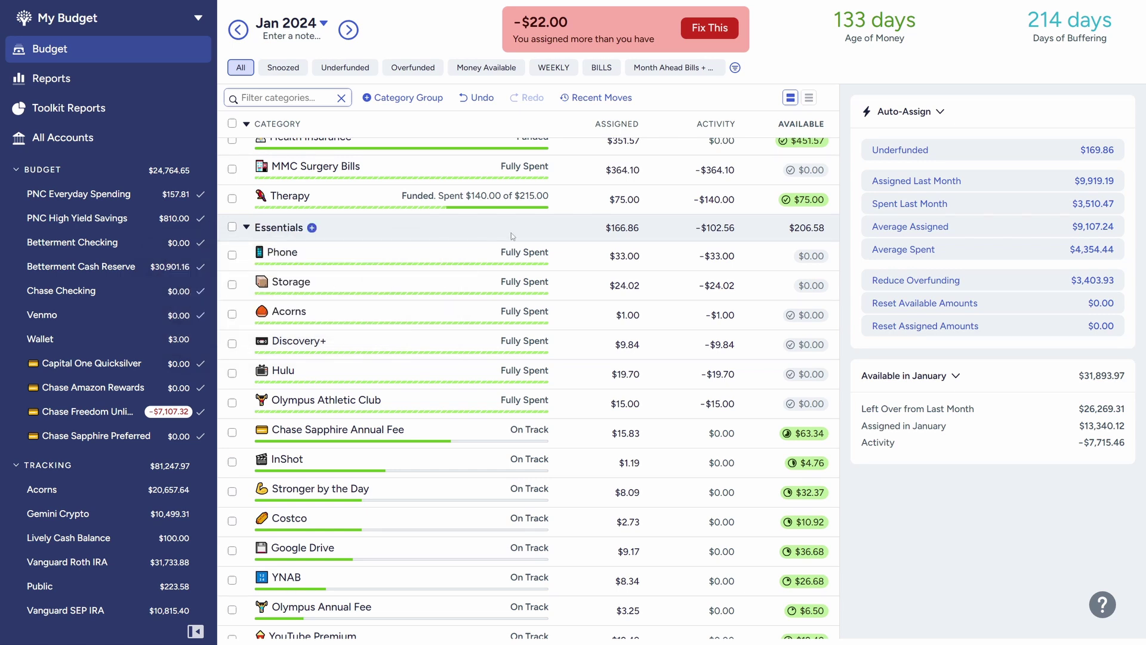
# Collapse the Healthcare, Transportation and Discretionary groups and move the Groceries category from Sustenance to the start of Essentials.
pyautogui.scroll(-1, 306, 422)
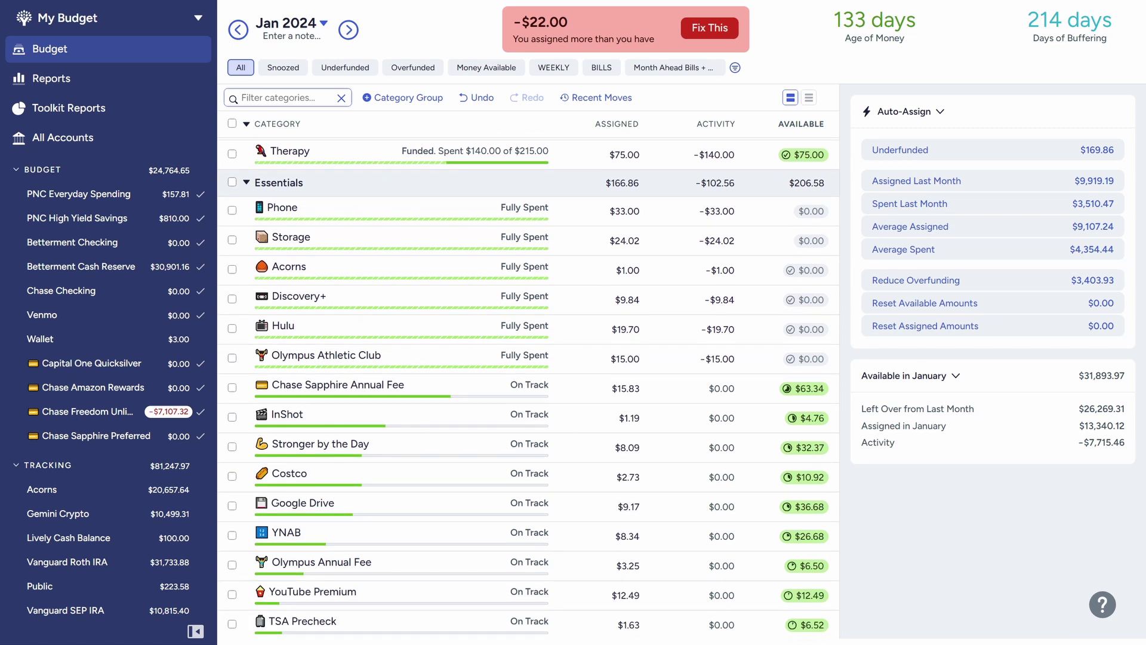
pyautogui.scroll(6, 420, 390)
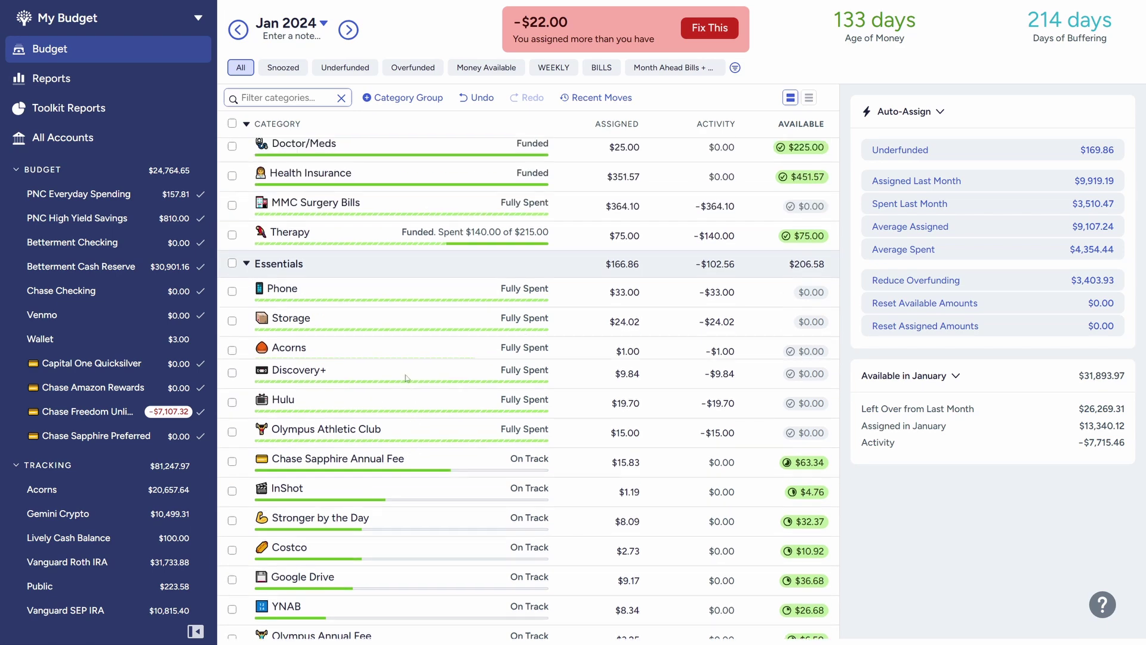
pyautogui.click(245, 277)
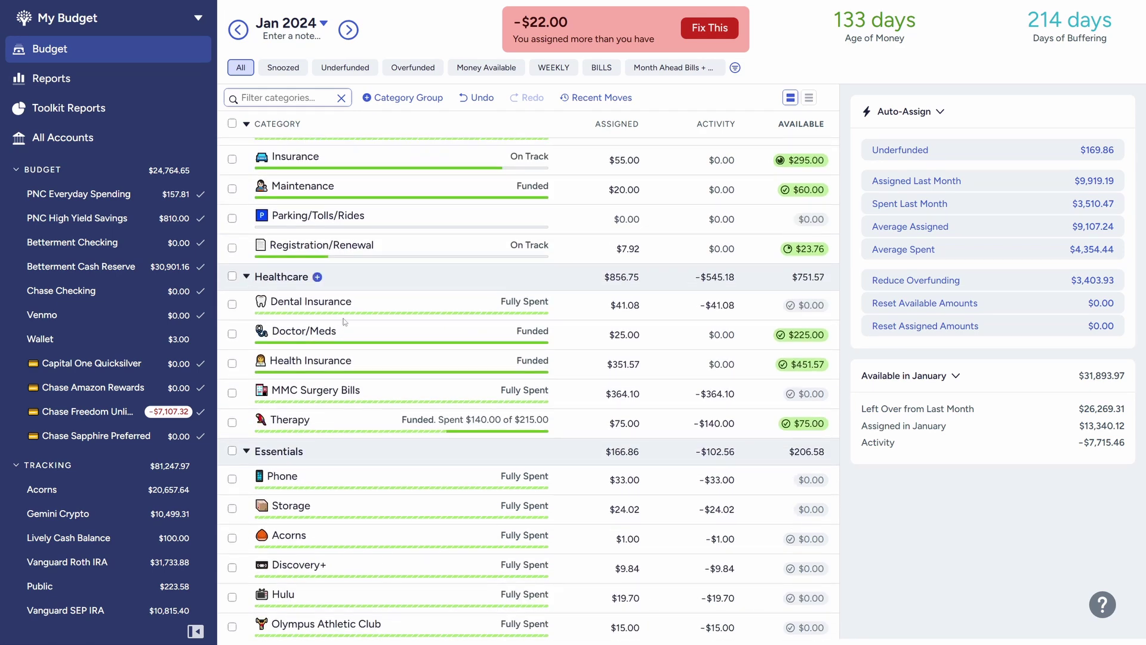
pyautogui.scroll(4, 245, 281)
pyautogui.click(245, 282)
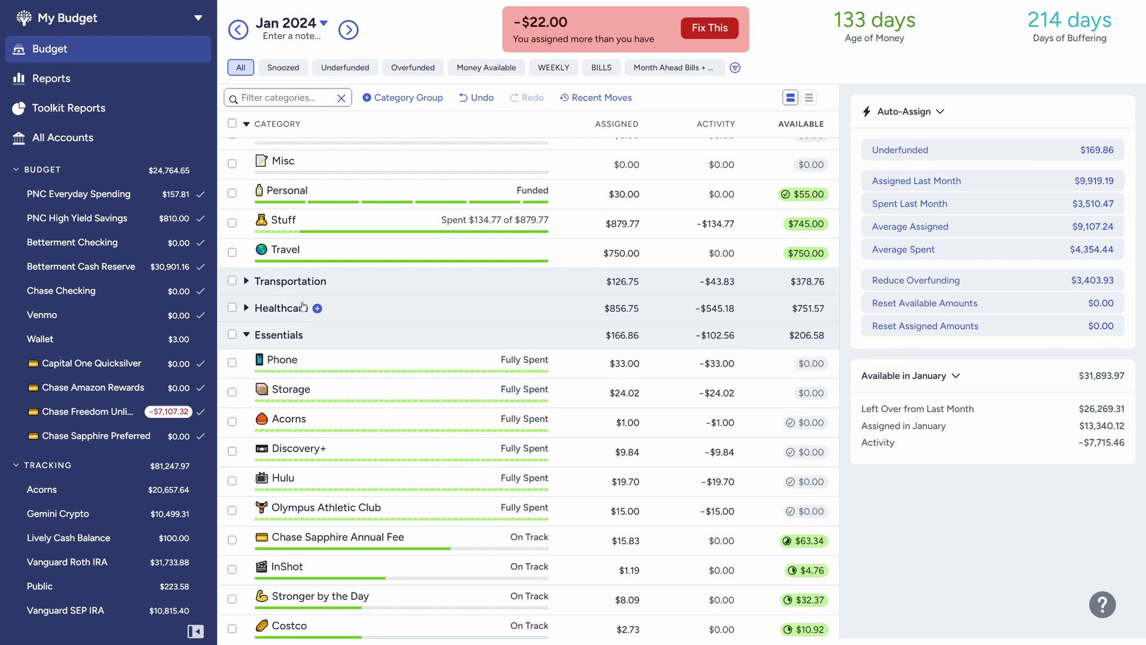
pyautogui.scroll(4, 245, 281)
pyautogui.click(246, 196)
pyautogui.scroll(3, 301, 245)
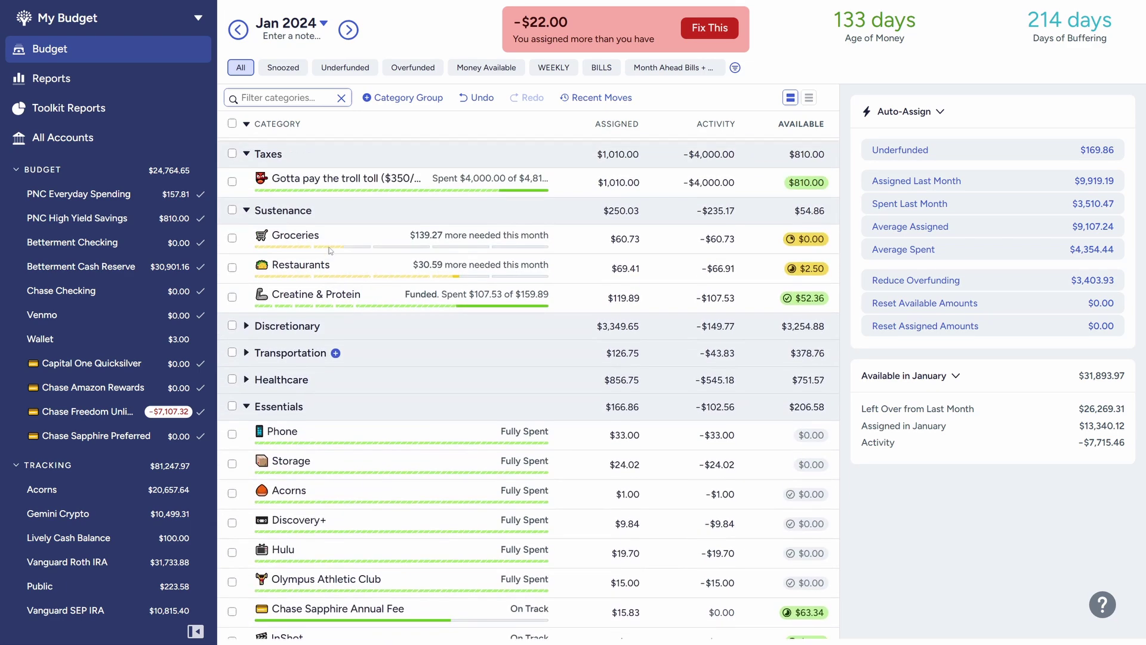
pyautogui.moveTo(301, 246); pyautogui.dragTo(339, 453)
# Rename the Acorns category in Essentials as Subscriptions, with a headphones emoji in front of the name.
pyautogui.scroll(-3, 340, 451)
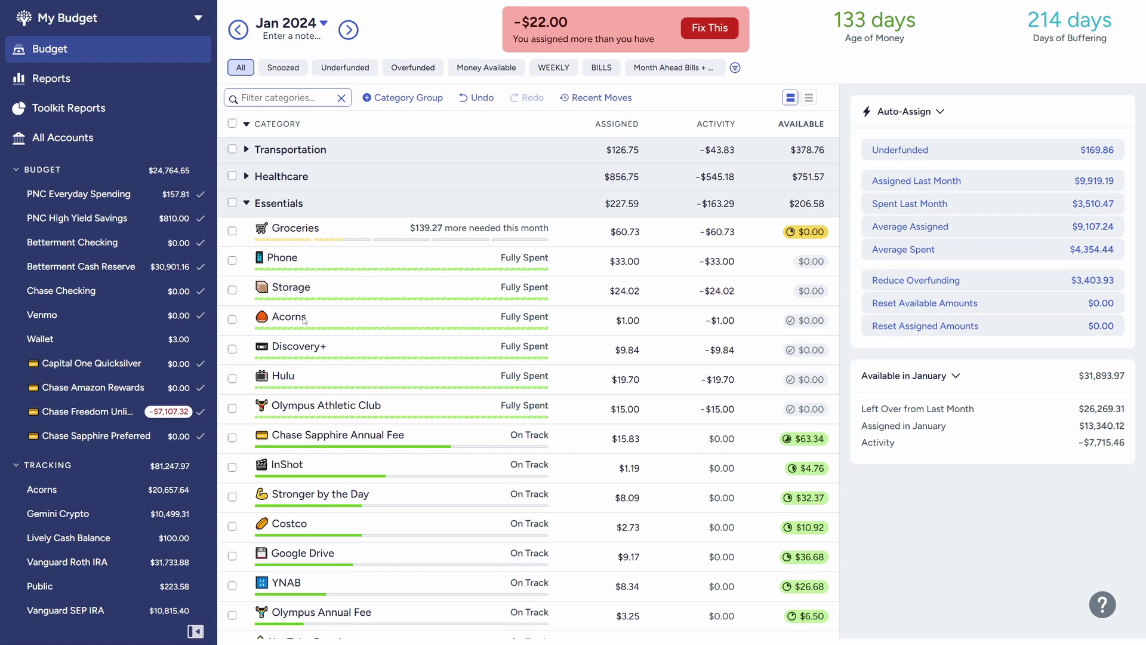
pyautogui.click(342, 321)
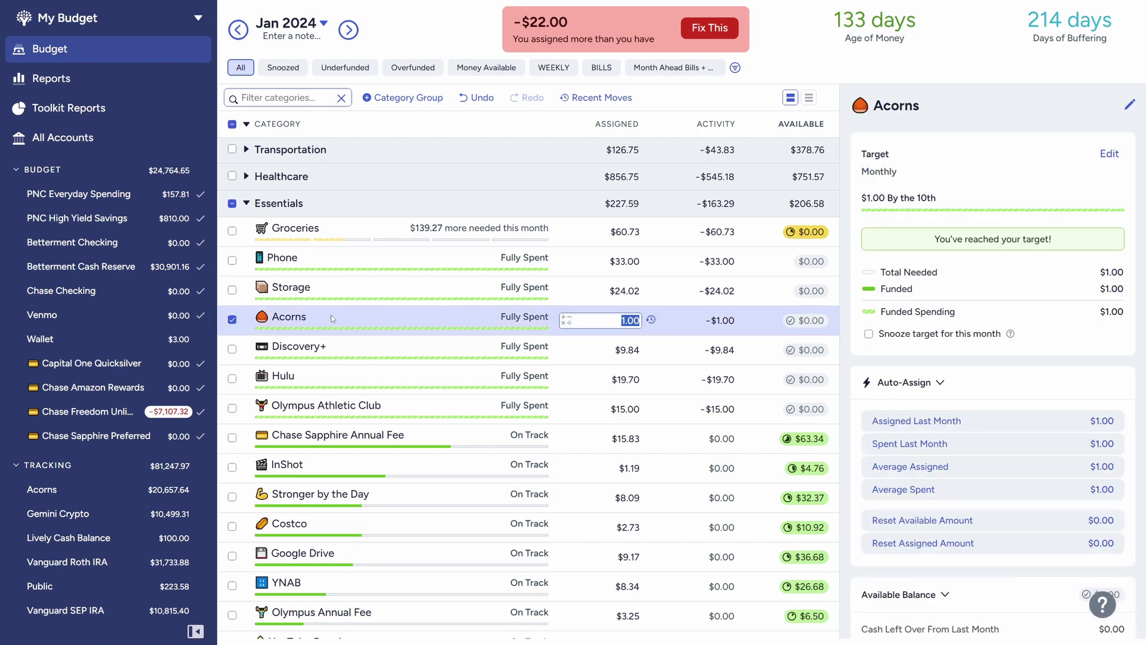
pyautogui.click(290, 317)
pyautogui.doubleClick(174, 351)
pyautogui.write('Subscriptions')
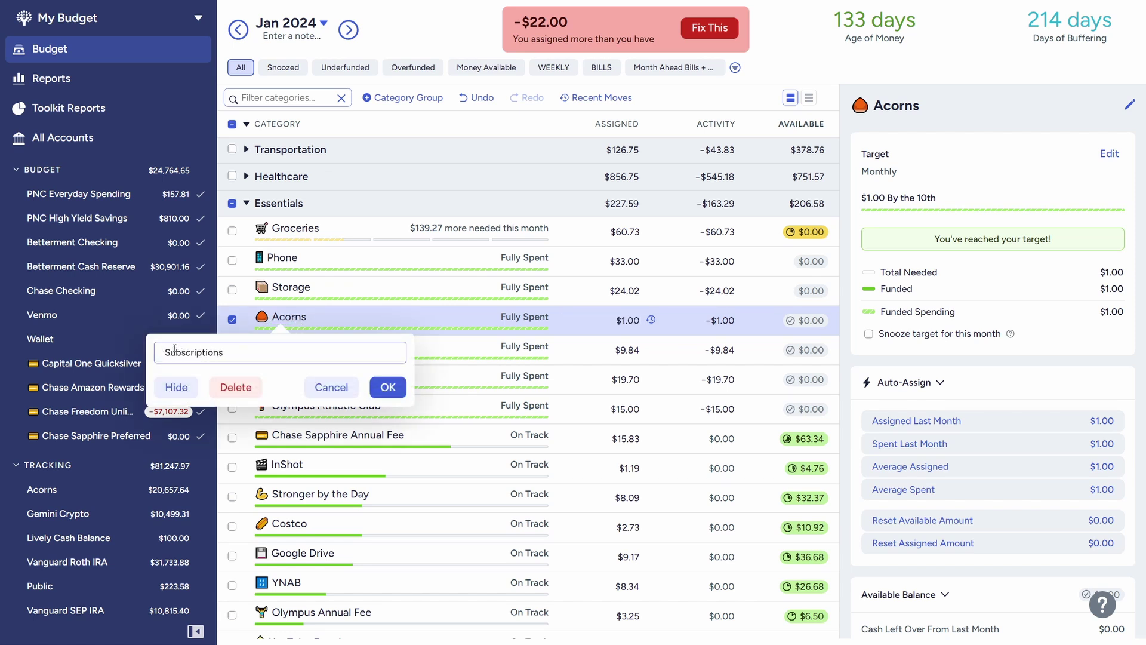
pyautogui.click(175, 351)
pyautogui.click(190, 450)
pyautogui.click(388, 387)
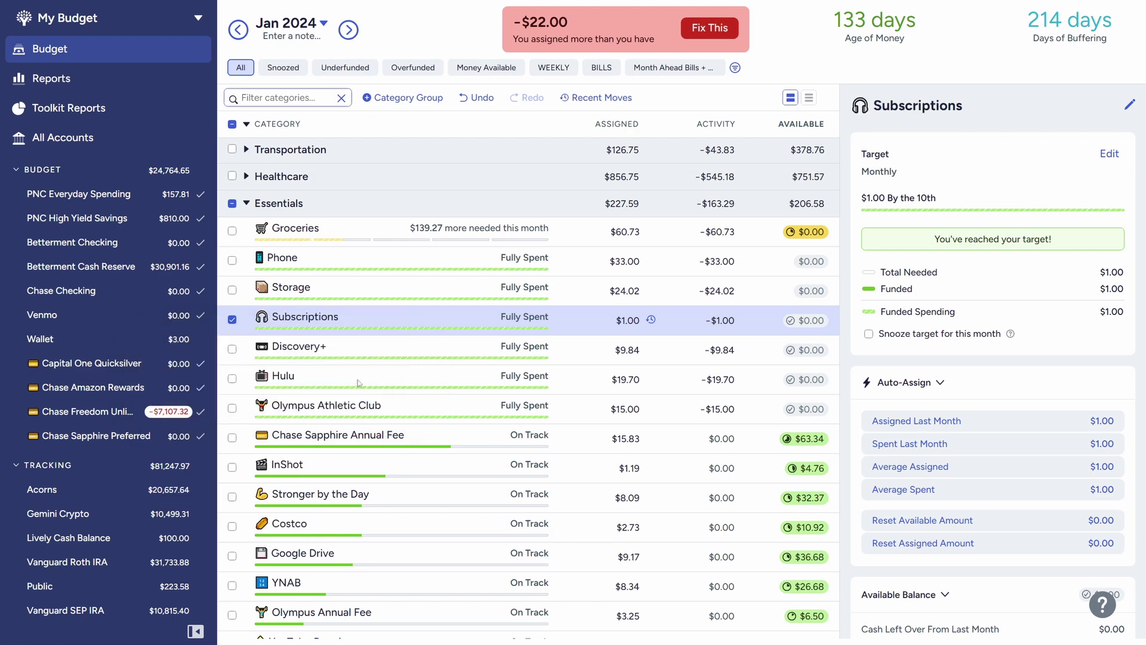
# Delete the Discovery+ category, reassigning its past activity to Subscriptions, and deselect Subscriptions.
pyautogui.click(299, 352)
pyautogui.click(260, 417)
pyautogui.click(624, 302)
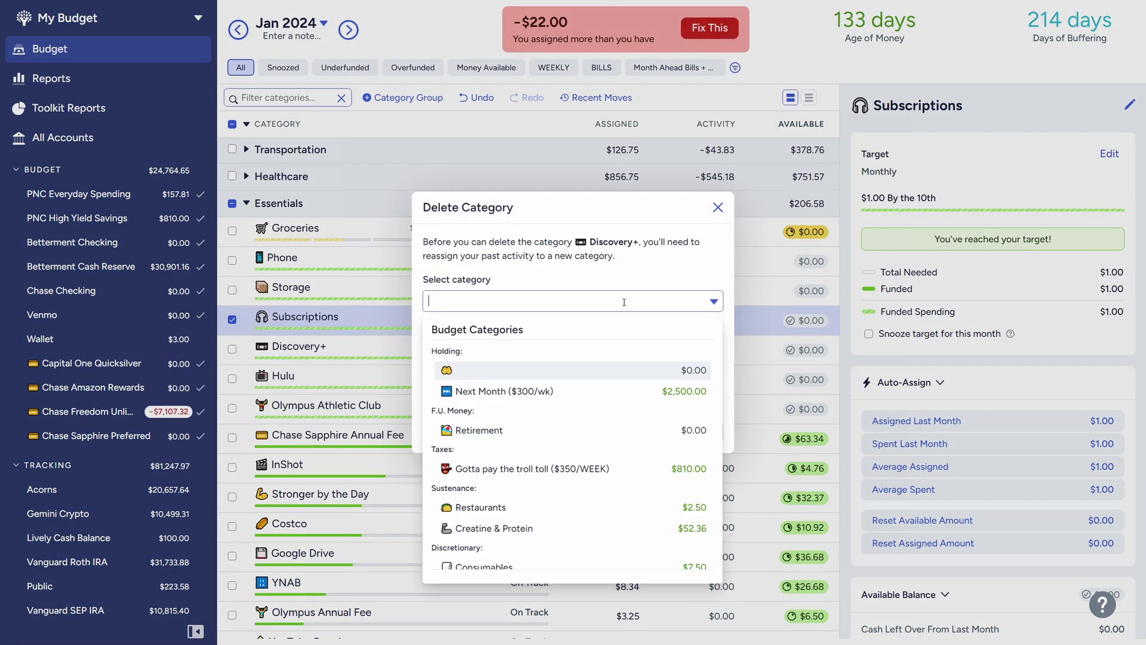
pyautogui.write('s: Su')
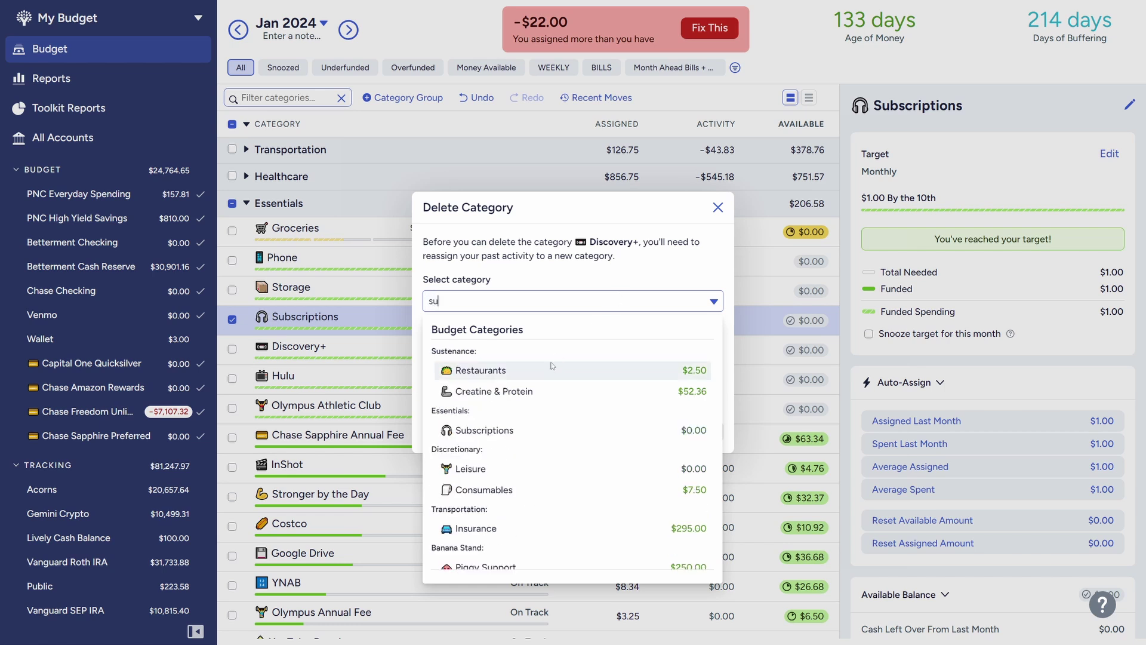
pyautogui.write('b')
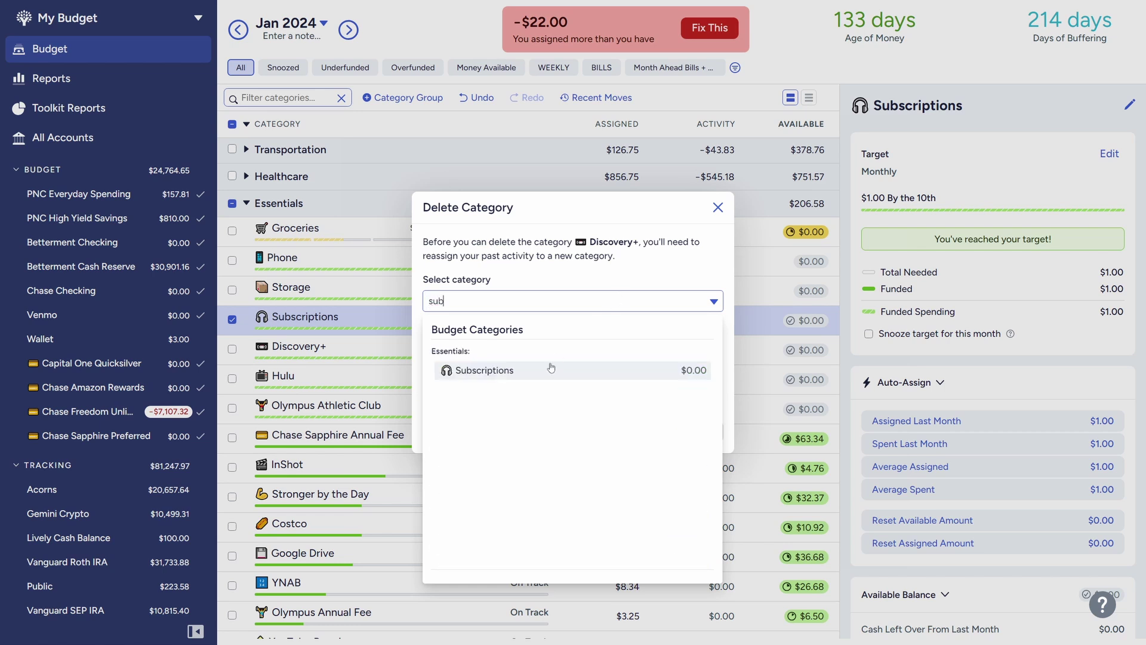
pyautogui.click(529, 370)
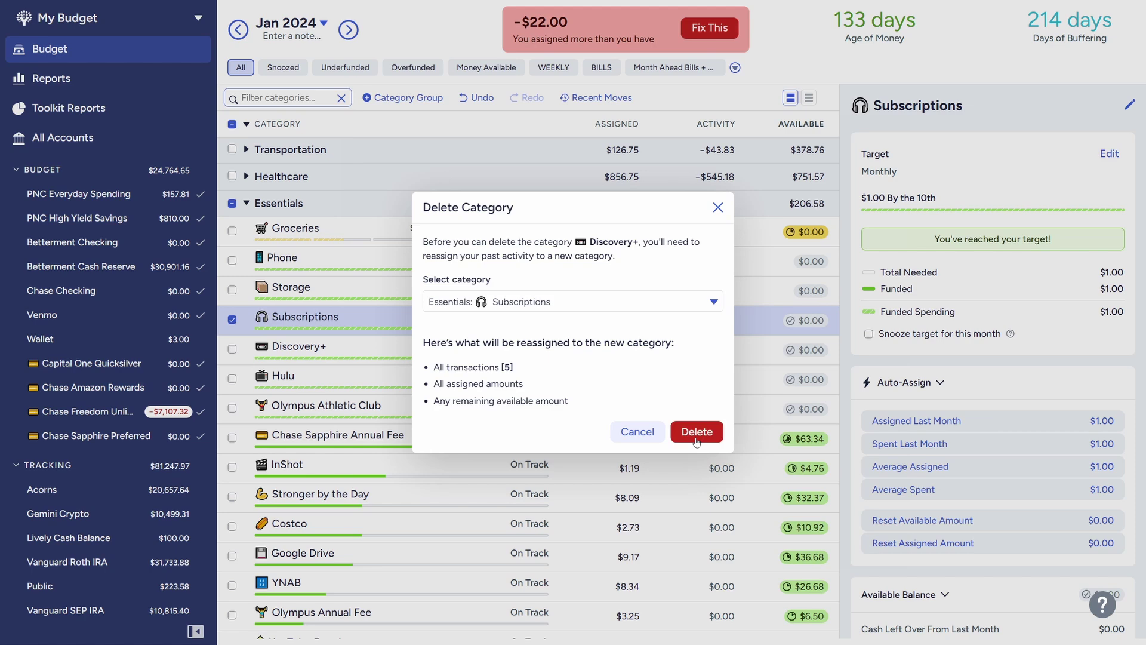
pyautogui.click(699, 439)
pyautogui.click(232, 319)
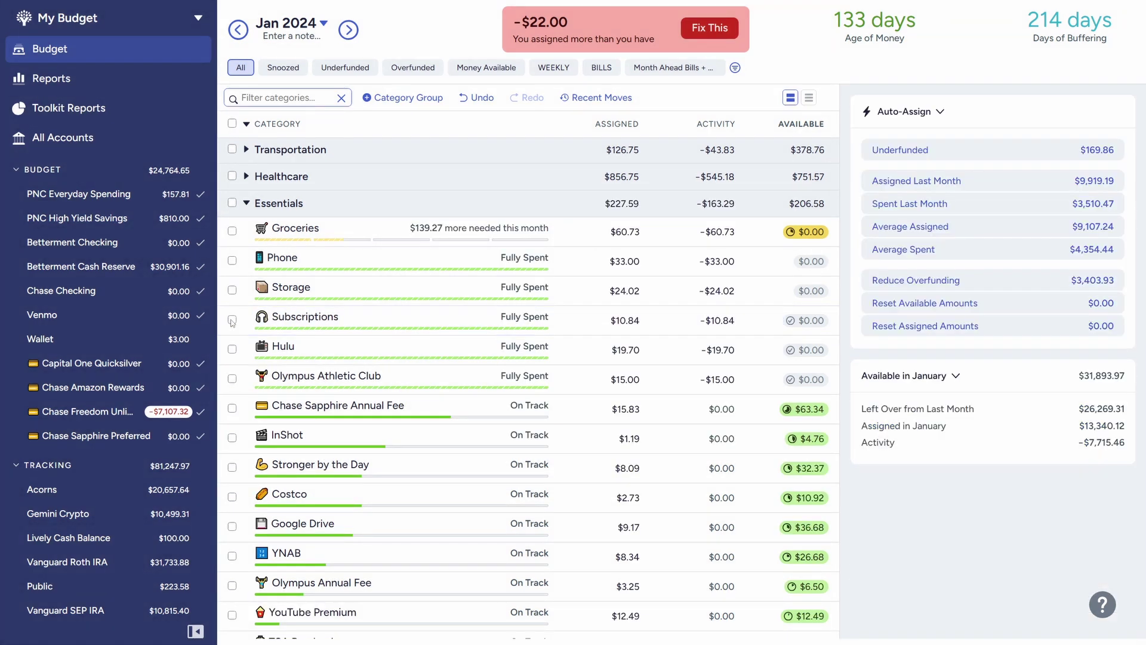
# Delete the Hulu category from Essentials and reassign its past activity to Subscriptions.
pyautogui.click(280, 347)
pyautogui.click(229, 417)
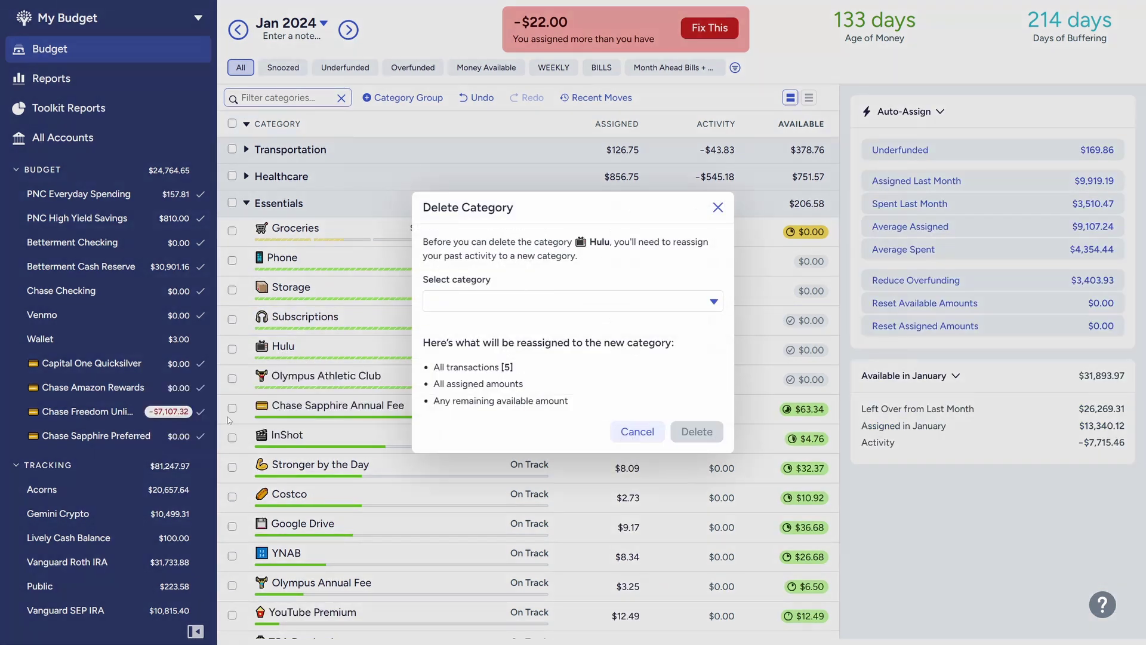
pyautogui.click(520, 302)
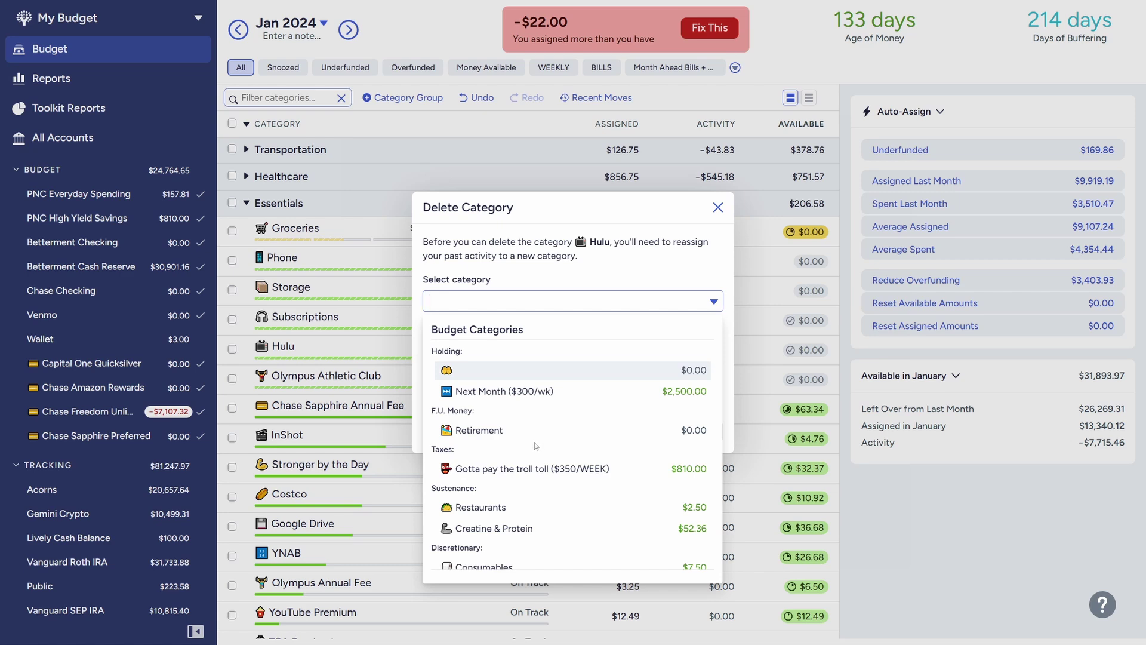
pyautogui.write('sub')
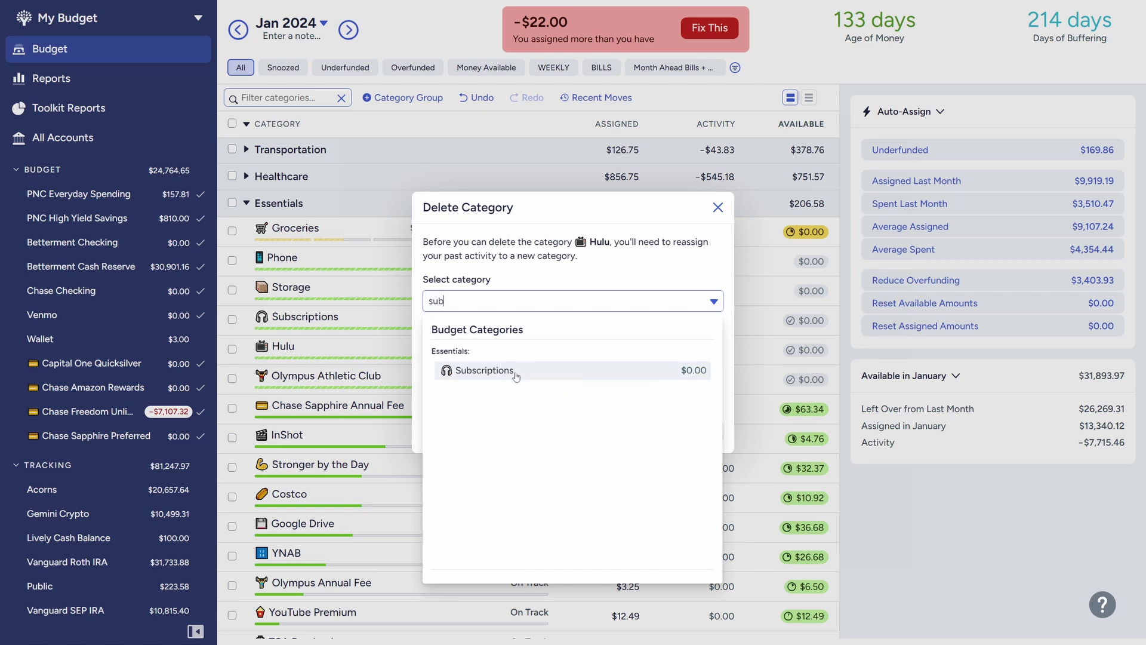
pyautogui.click(540, 370)
# Delete the Google Drive category and reassign its past activity to Subscriptions.
pyautogui.click(296, 494)
pyautogui.click(250, 564)
pyautogui.write('sub')
pyautogui.click(540, 370)
# Delete the Stronger by the Day category, returning its assigned money to Ready to Assign.
pyautogui.click(320, 438)
pyautogui.click(249, 508)
pyautogui.click(696, 366)
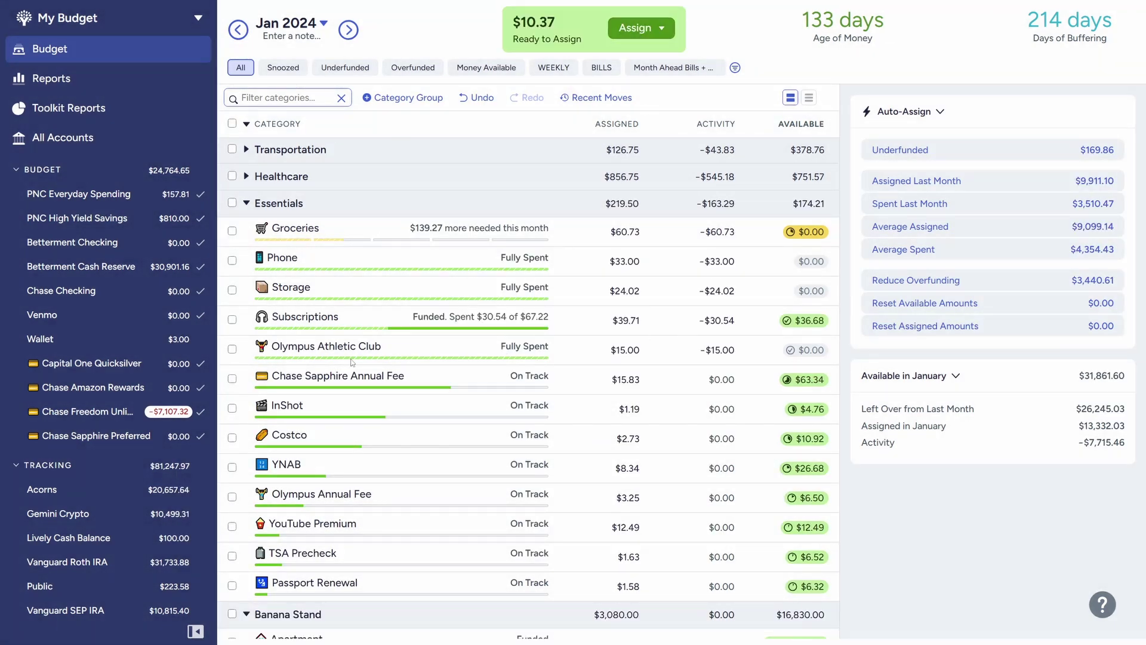
# Delete the YNAB category in Essentials and reassign its past activity to Subscriptions.
pyautogui.click(291, 464)
pyautogui.click(250, 534)
pyautogui.write('sub')
pyautogui.click(541, 370)
pyautogui.click(696, 430)
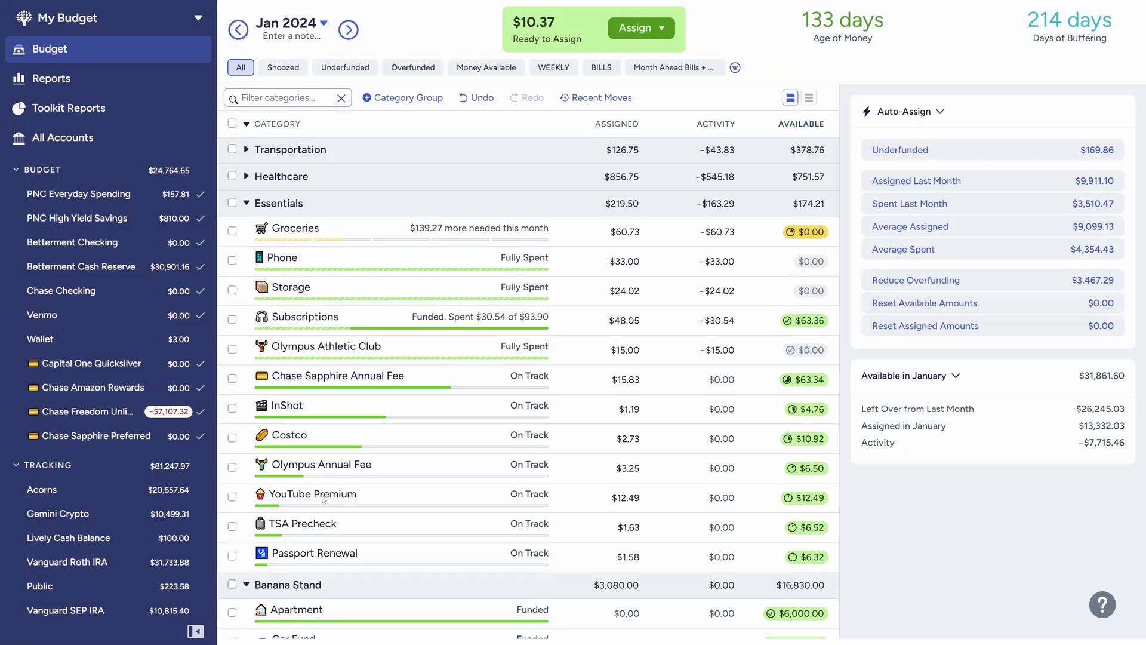
# Delete the YouTube Premium category and reassign its past activity to Subscriptions.
pyautogui.click(313, 493)
pyautogui.click(250, 564)
pyautogui.write('sub')
pyautogui.click(541, 370)
pyautogui.click(697, 430)
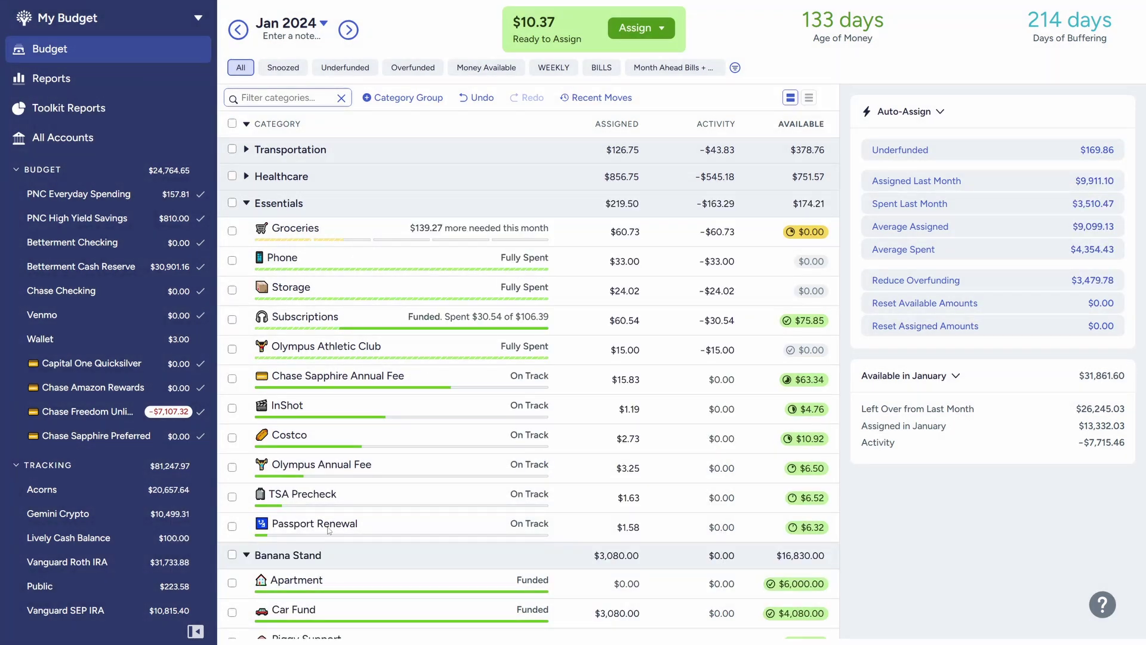
# Delete the TSA Precheck and Passport Renewal categories from Essentials, returning their assigned money to Ready to Assign.
pyautogui.click(322, 496)
pyautogui.click(250, 564)
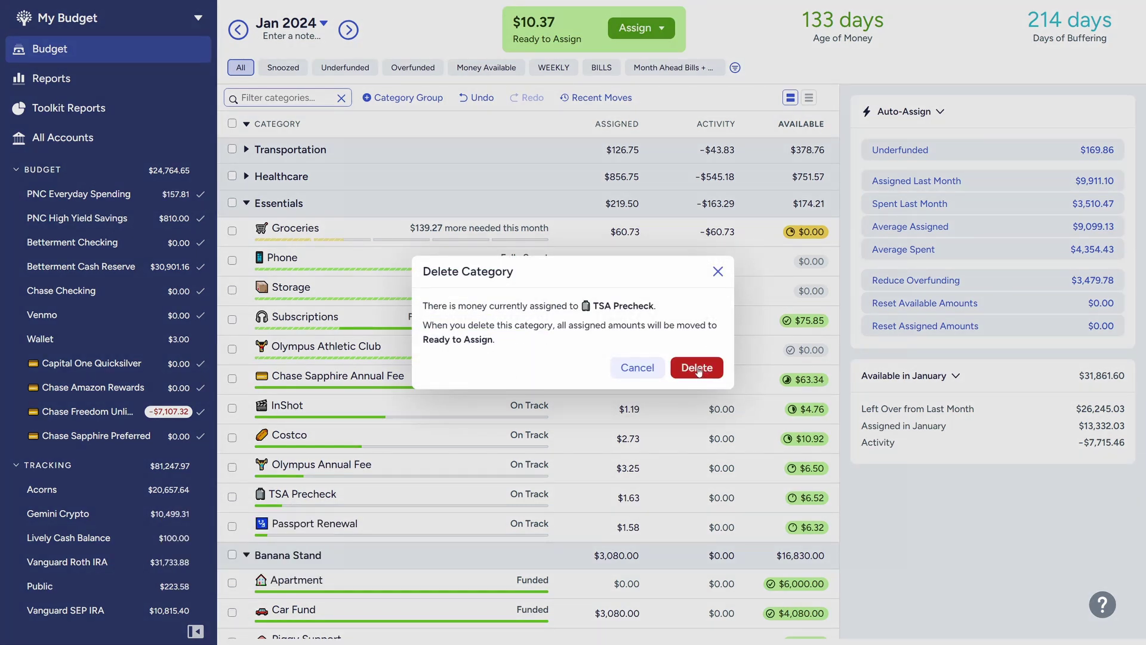
pyautogui.click(698, 368)
pyautogui.click(319, 498)
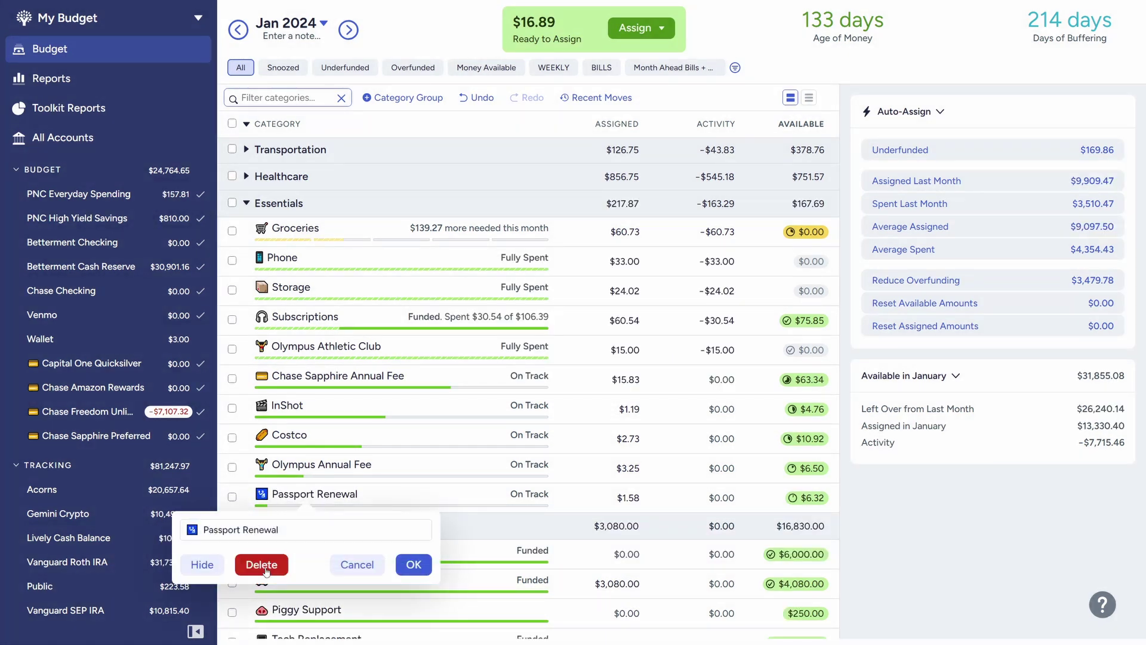
pyautogui.click(261, 564)
pyautogui.click(698, 368)
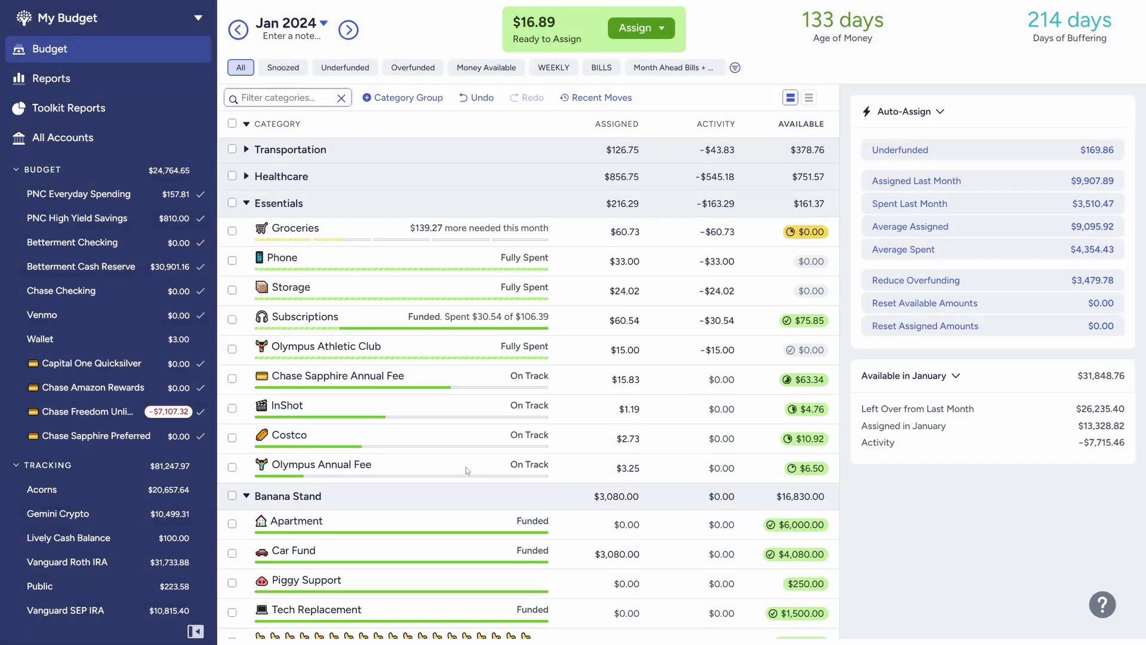
# Review the yearly target amount and due date of the Olympus Annual Fee category.
pyautogui.click(342, 469)
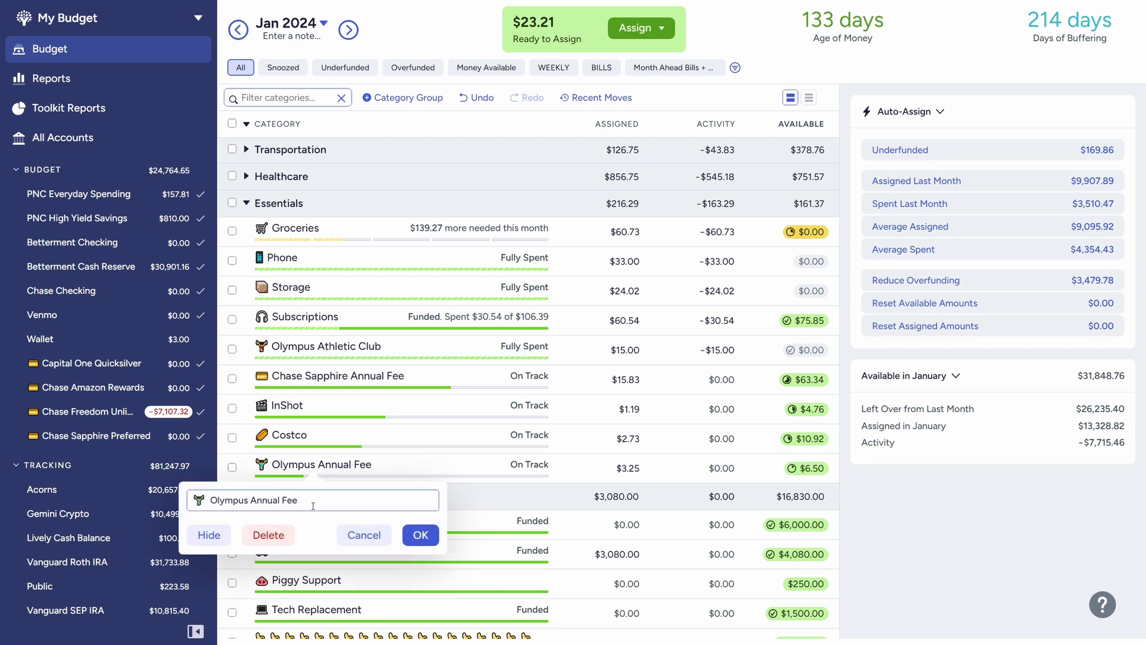
pyautogui.click(363, 535)
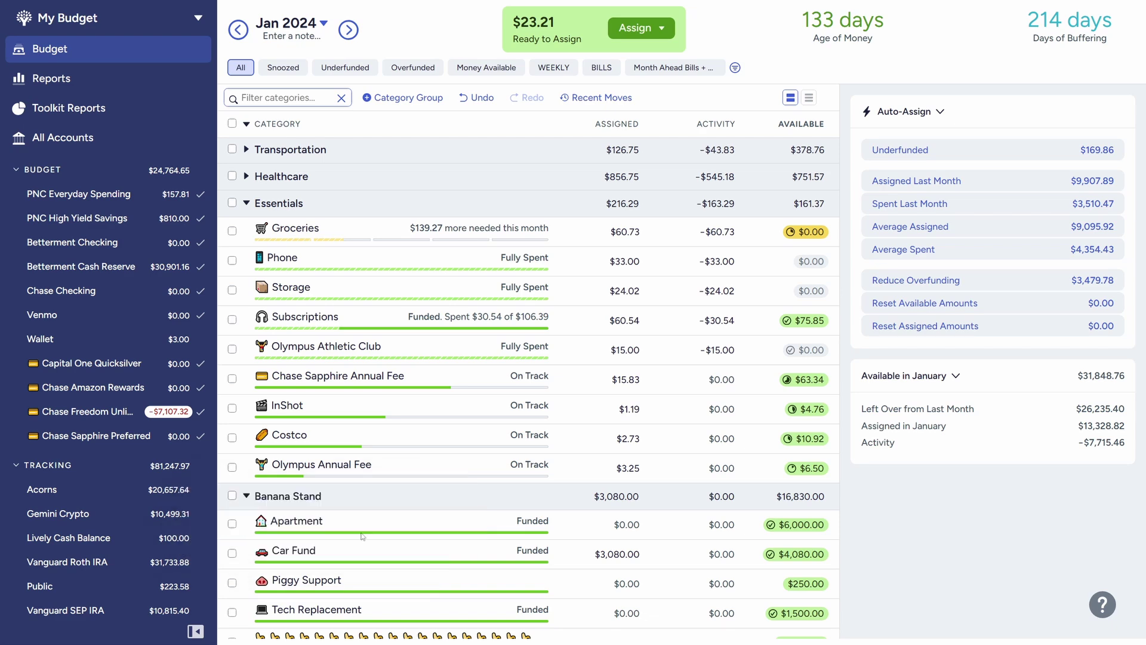
pyautogui.click(412, 465)
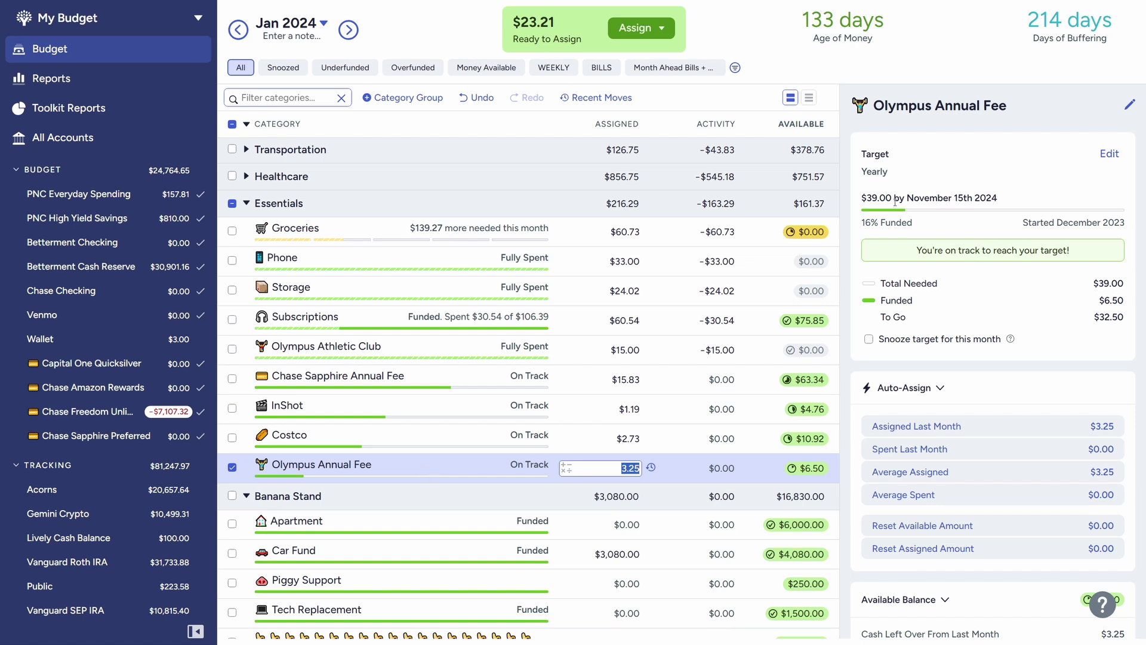
pyautogui.moveTo(893, 196); pyautogui.dragTo(861, 197)
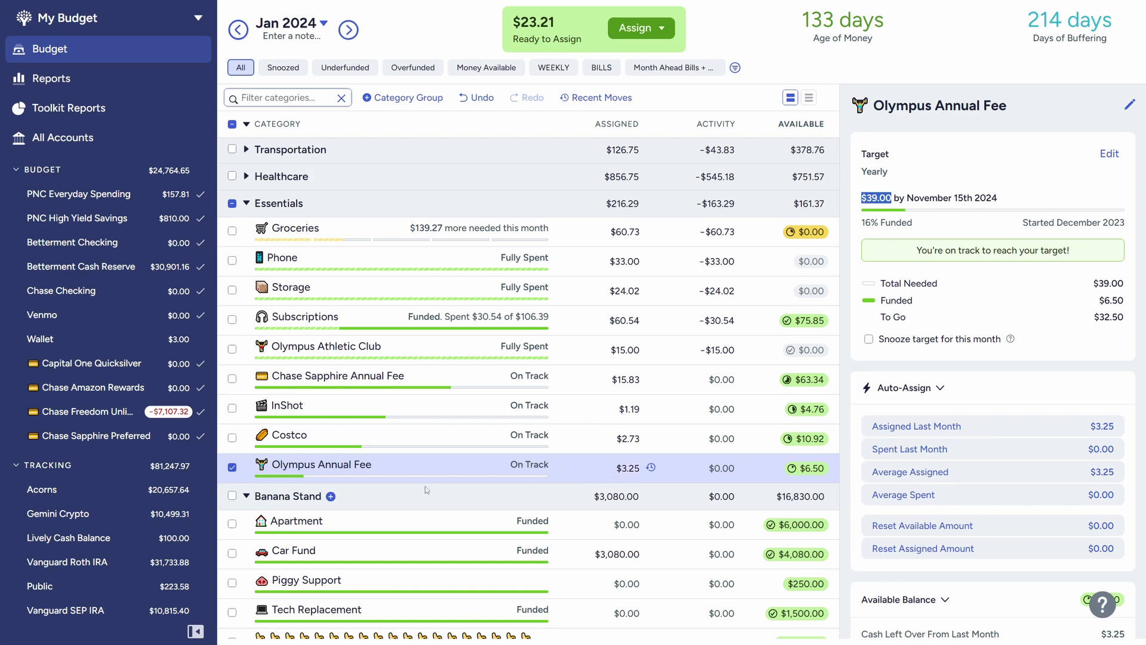
pyautogui.click(232, 467)
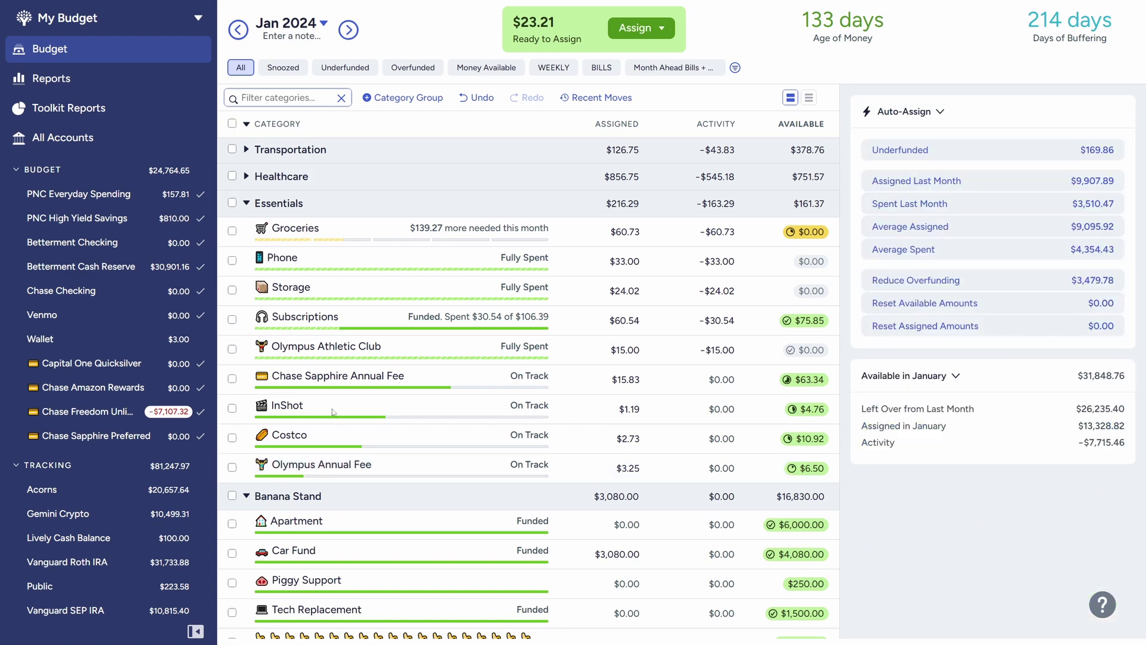
# Delete the Olympus Annual Fee category, returning its assigned money to Ready to Assign.
pyautogui.click(351, 466)
pyautogui.click(268, 535)
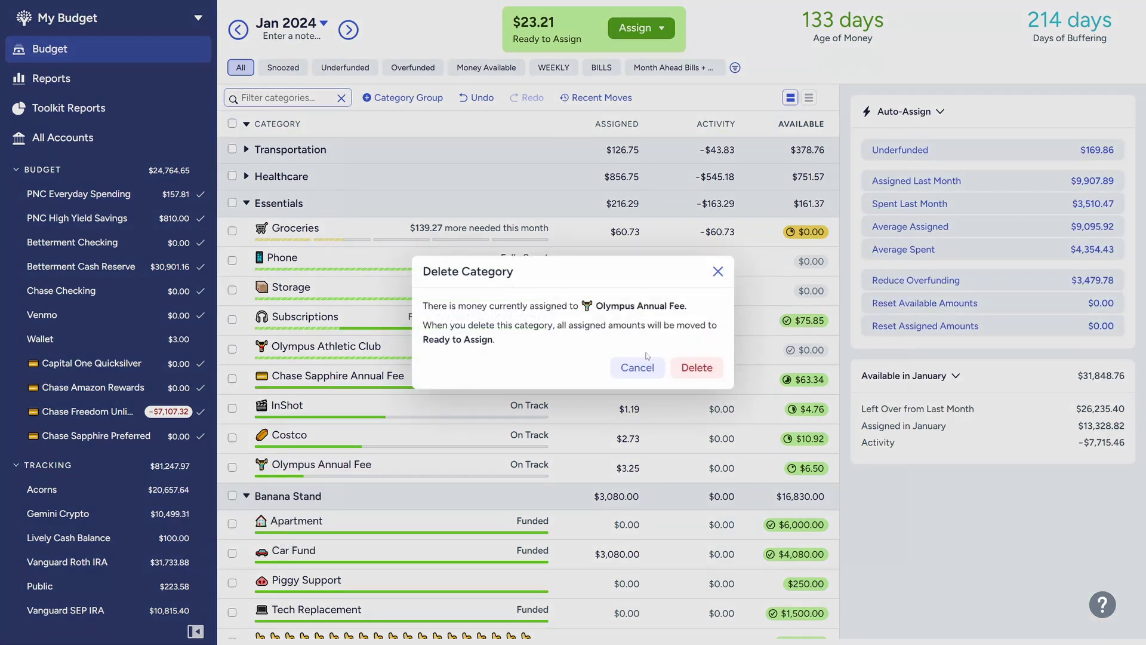
pyautogui.click(708, 375)
# Rename the Olympus Athletic Club category to Gym and place it directly below Groceries in Essentials.
pyautogui.click(324, 350)
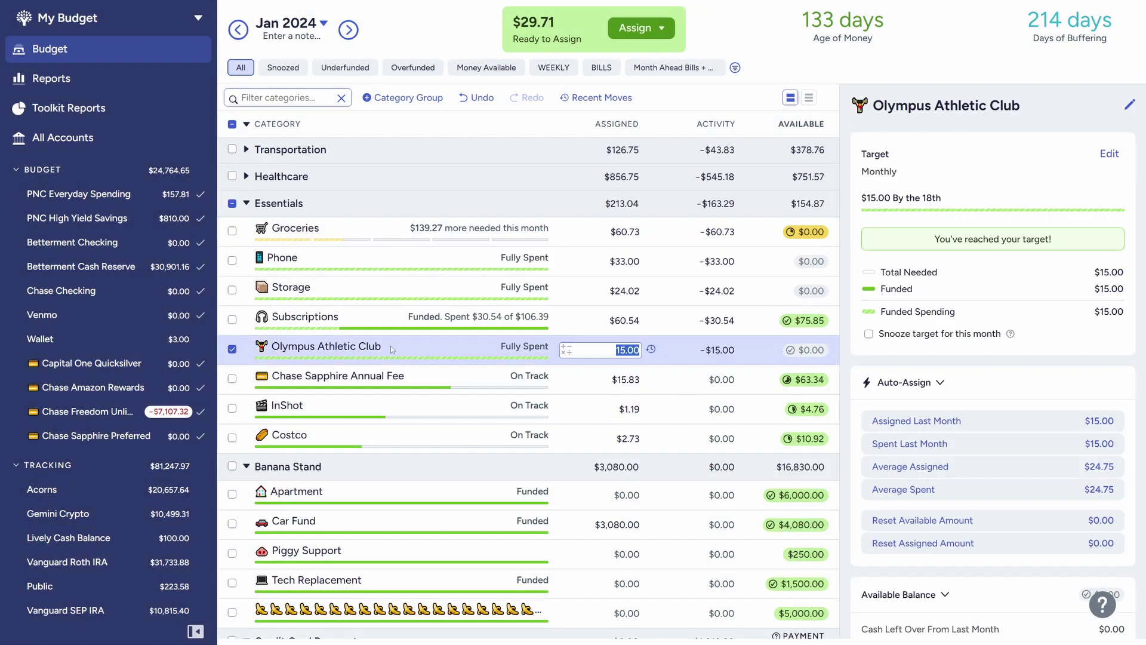
pyautogui.click(1130, 105)
pyautogui.moveTo(998, 141); pyautogui.dragTo(905, 144)
pyautogui.write('Gym')
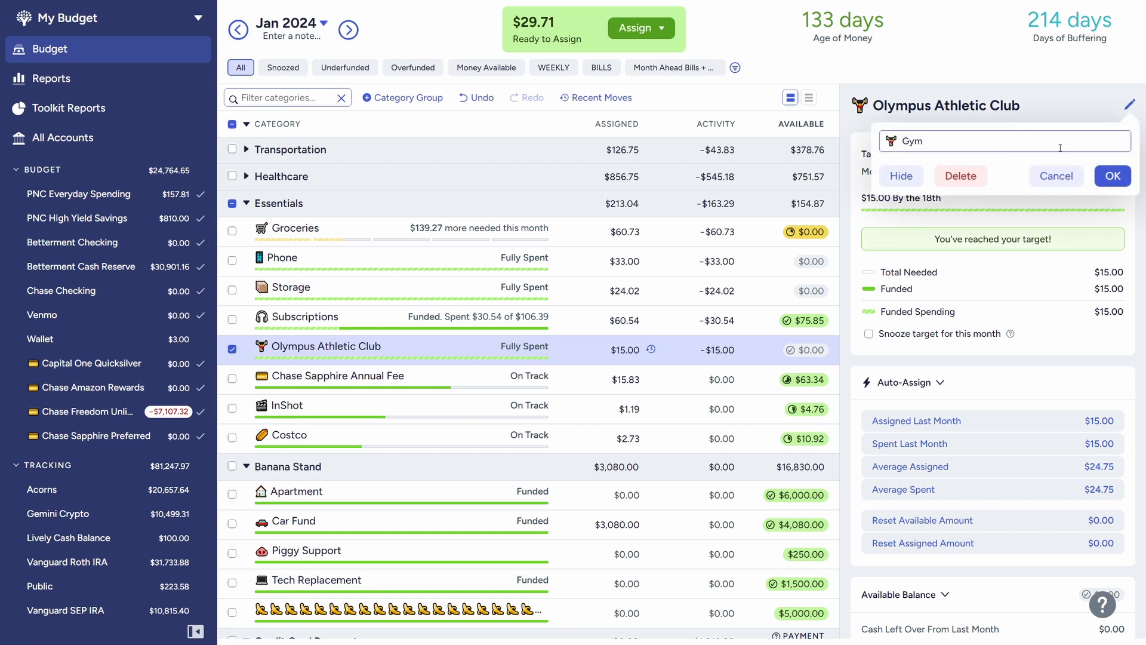
pyautogui.click(1113, 175)
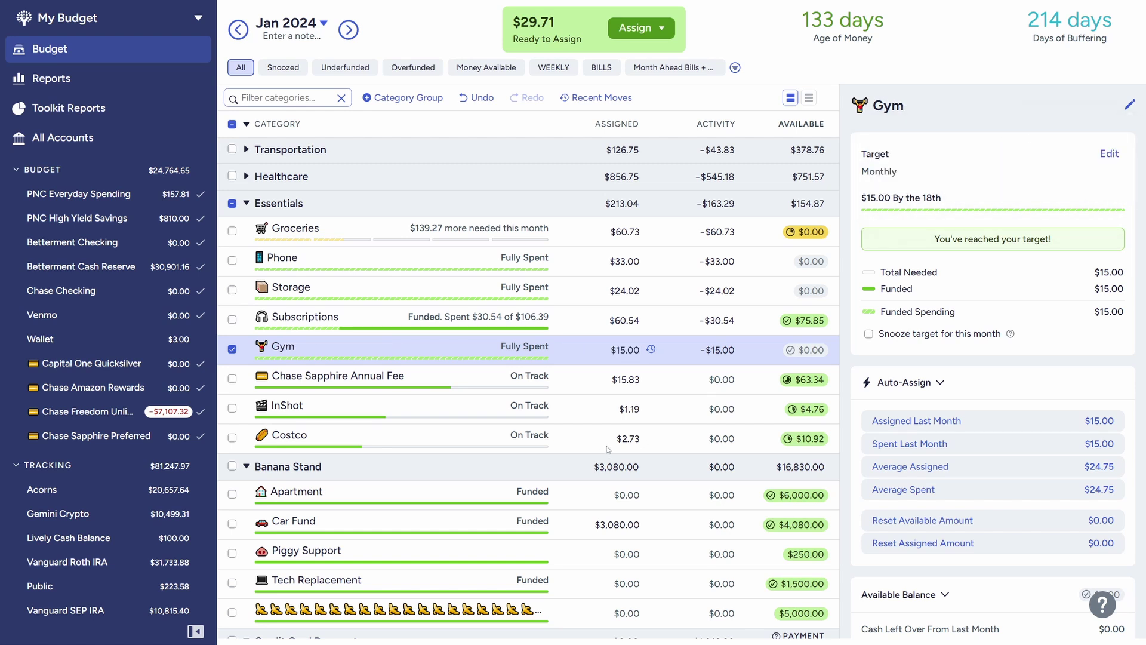
pyautogui.click(232, 350)
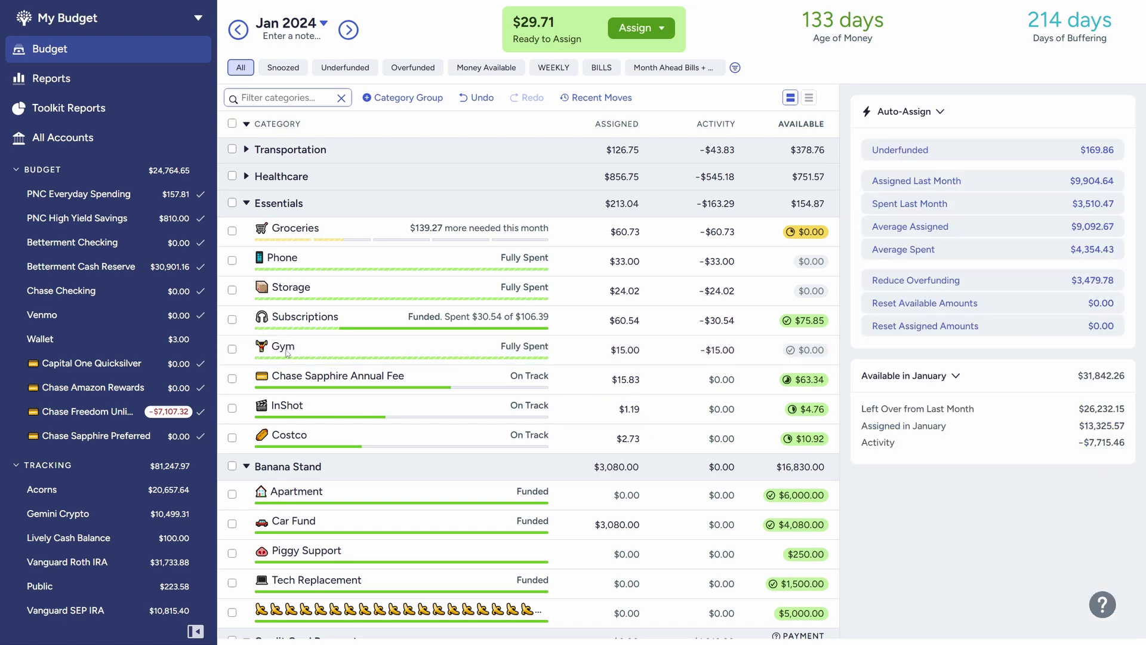
pyautogui.moveTo(284, 352); pyautogui.dragTo(290, 261)
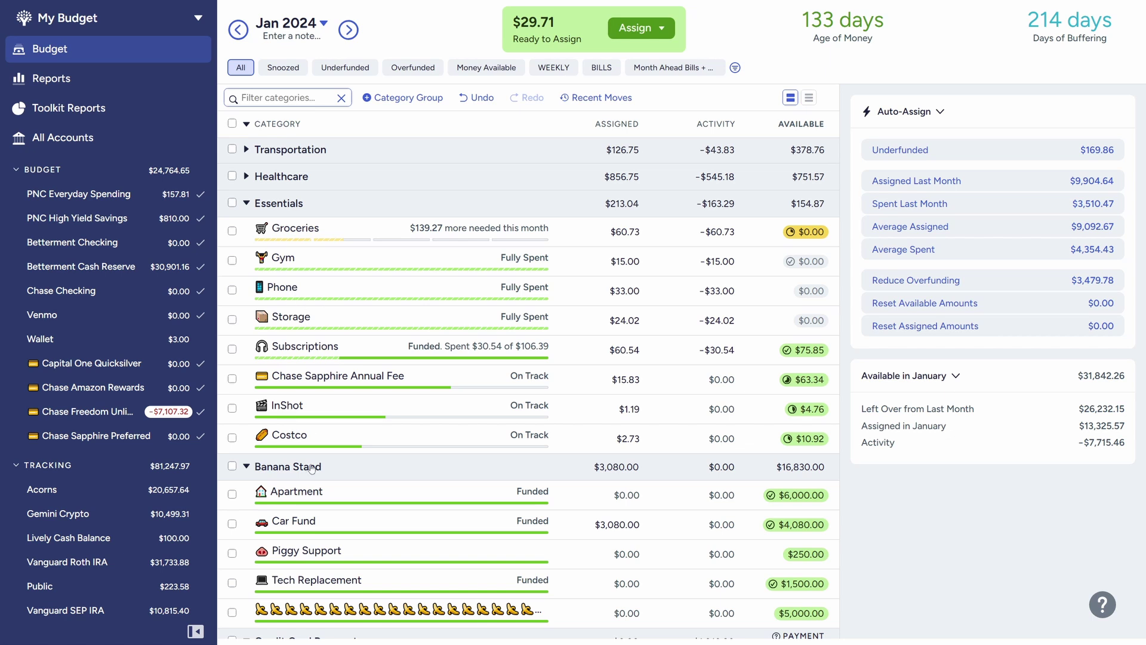
# Delete the Costco and InShot categories from Essentials, returning their assigned money to Ready to Assign.
pyautogui.click(292, 439)
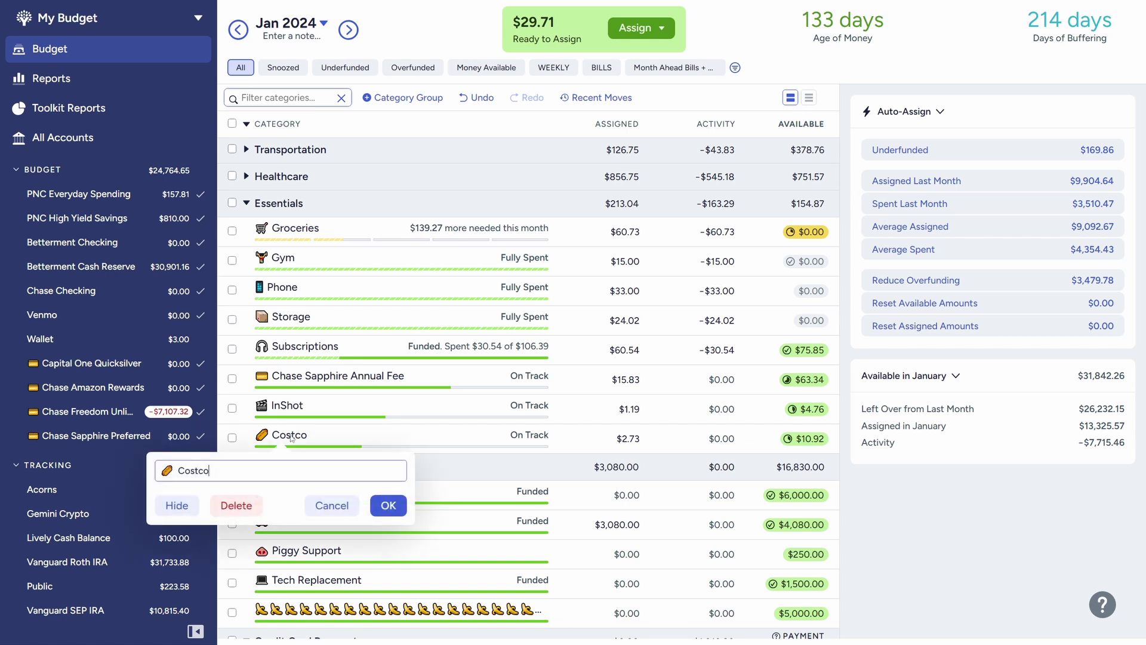
pyautogui.click(240, 509)
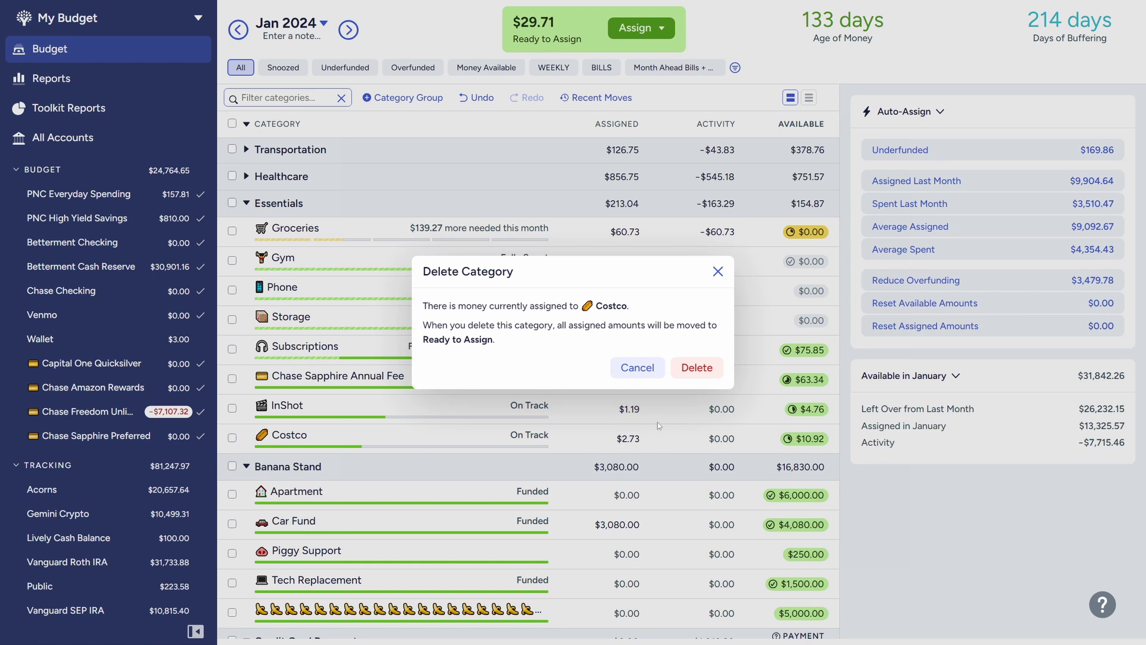
pyautogui.click(697, 368)
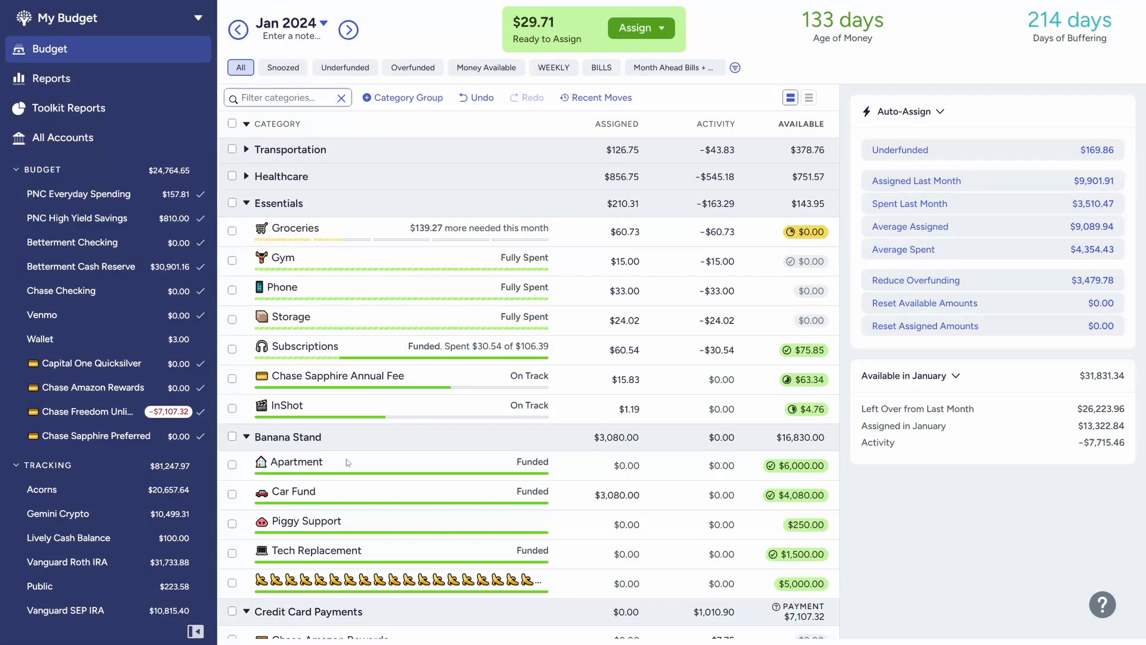
pyautogui.click(286, 406)
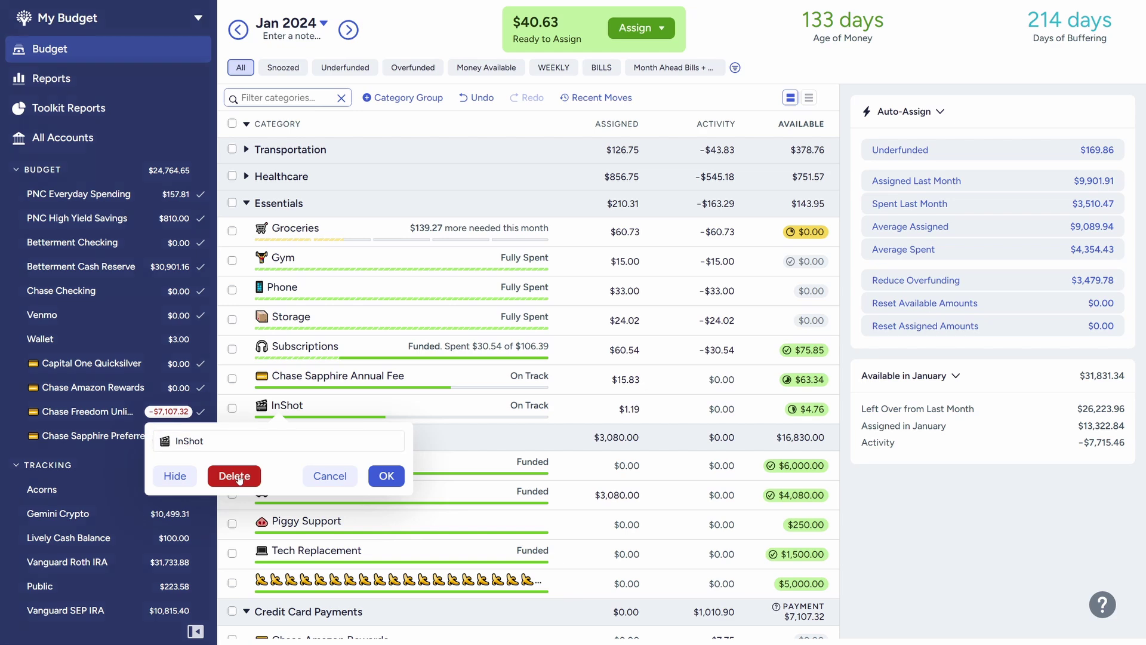
pyautogui.click(236, 477)
pyautogui.click(691, 369)
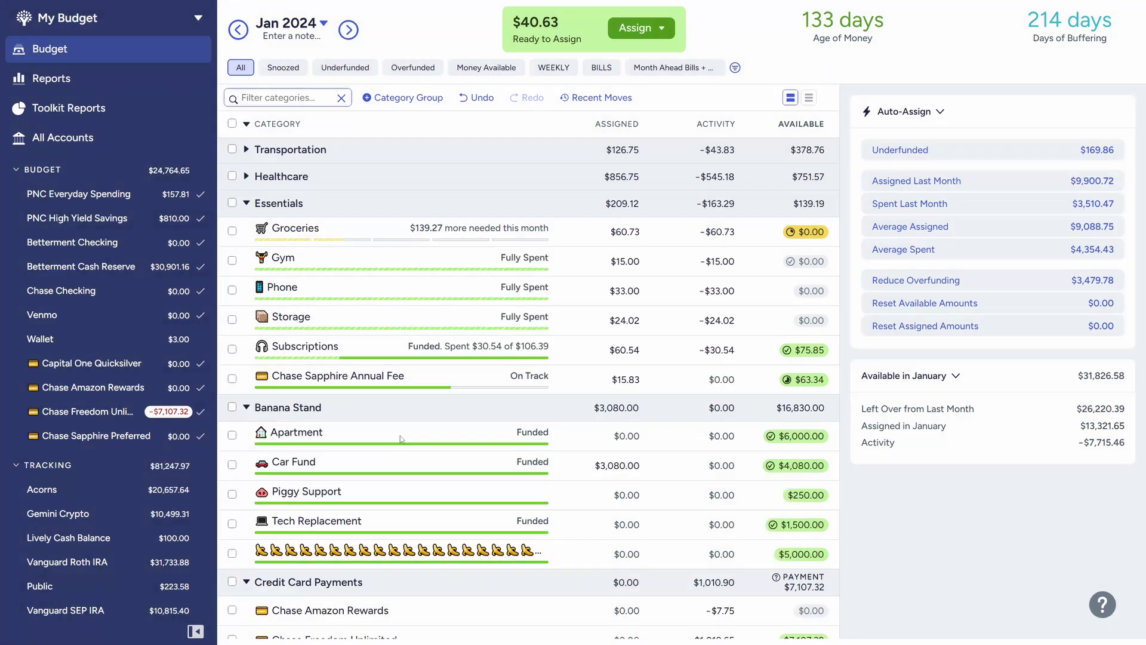
# Delete the Chase Sapphire Annual Fee category, returning its assigned money to Ready to Assign.
pyautogui.click(355, 381)
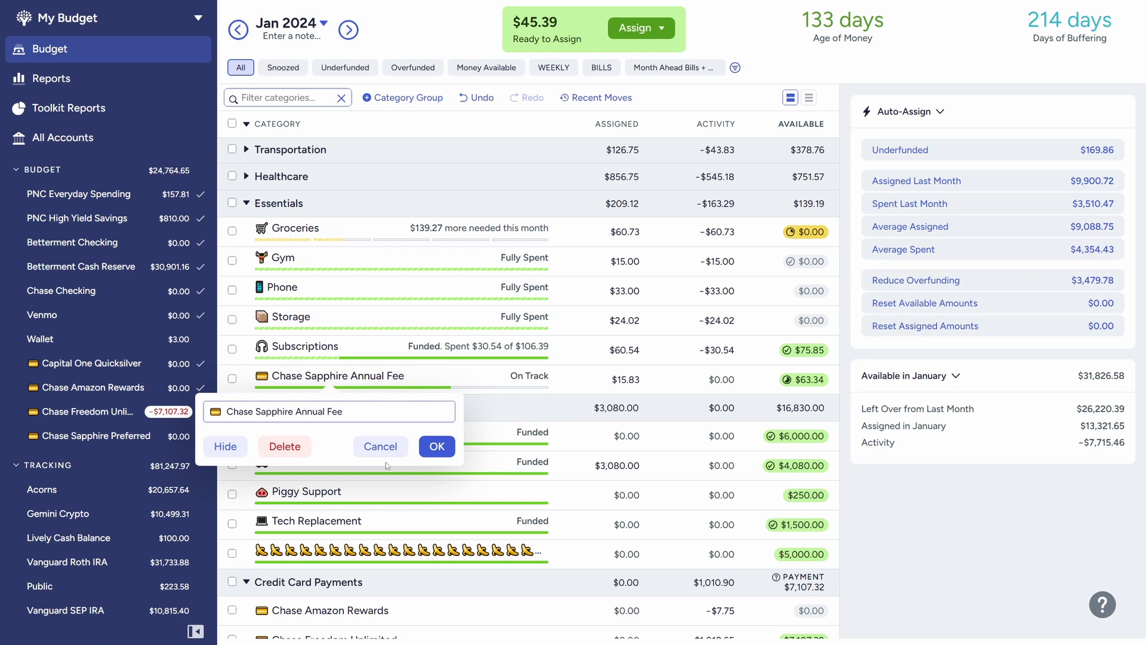
pyautogui.click(292, 452)
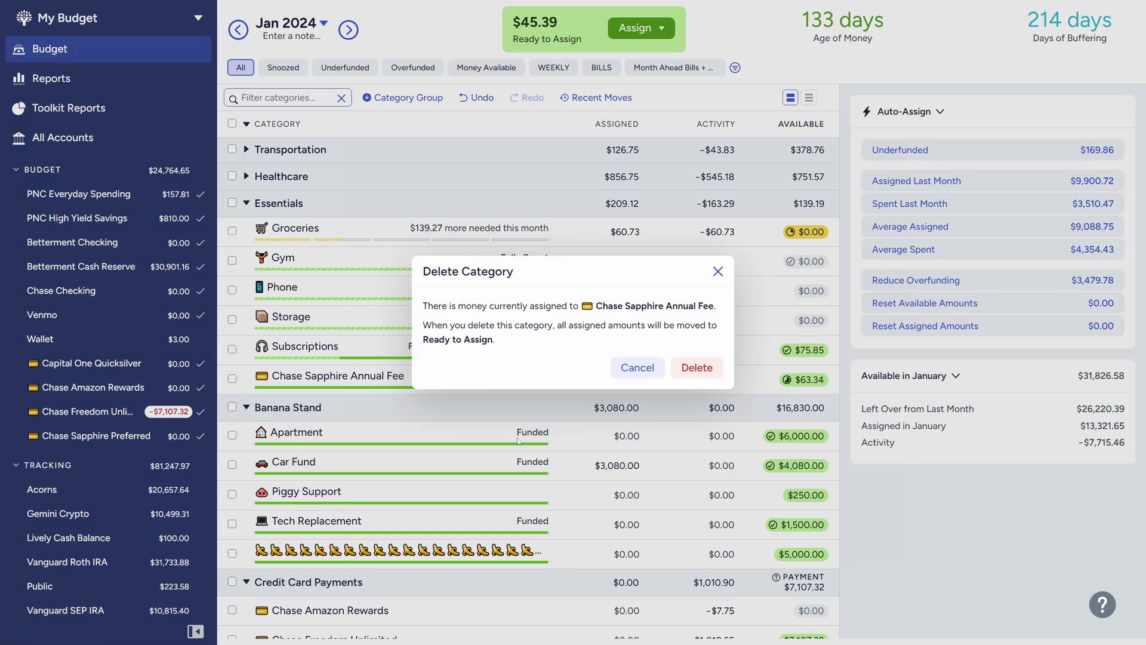
pyautogui.click(698, 372)
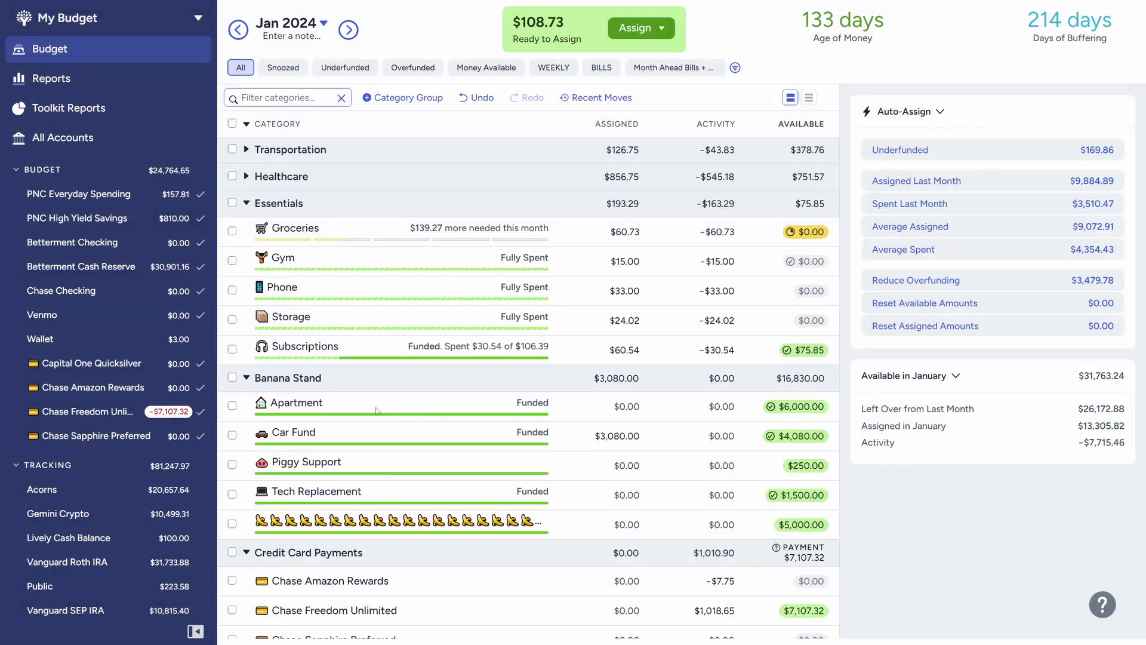
# Delete the Dental Insurance category in Healthcare and reassign its past activity to Health Insurance.
pyautogui.scroll(3, 376, 410)
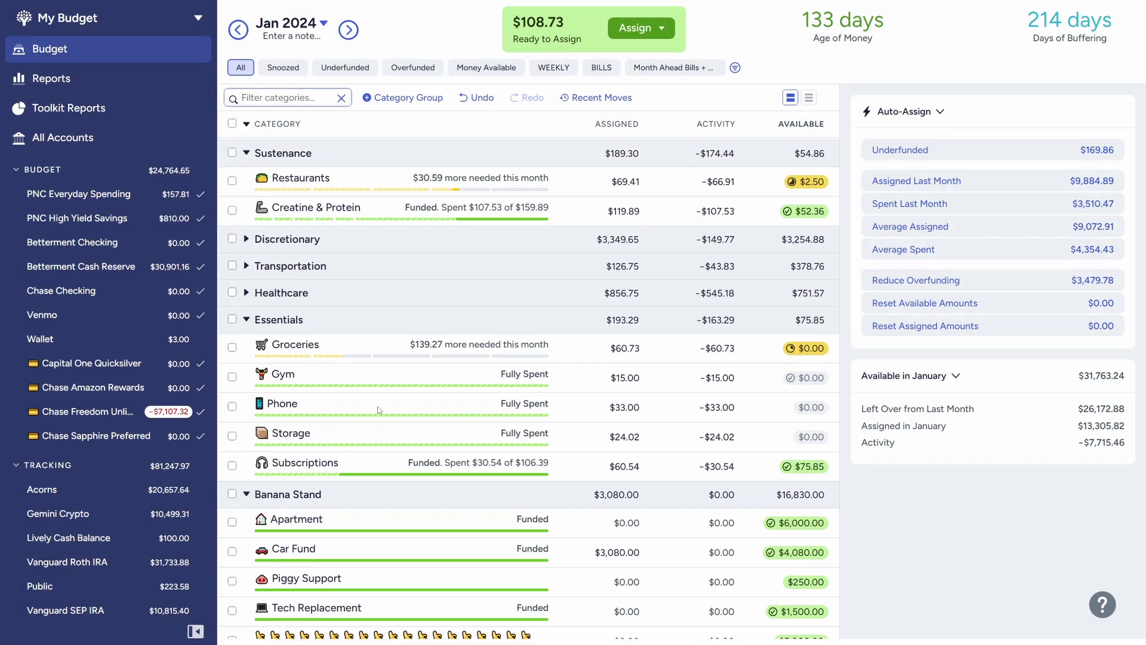
pyautogui.click(246, 311)
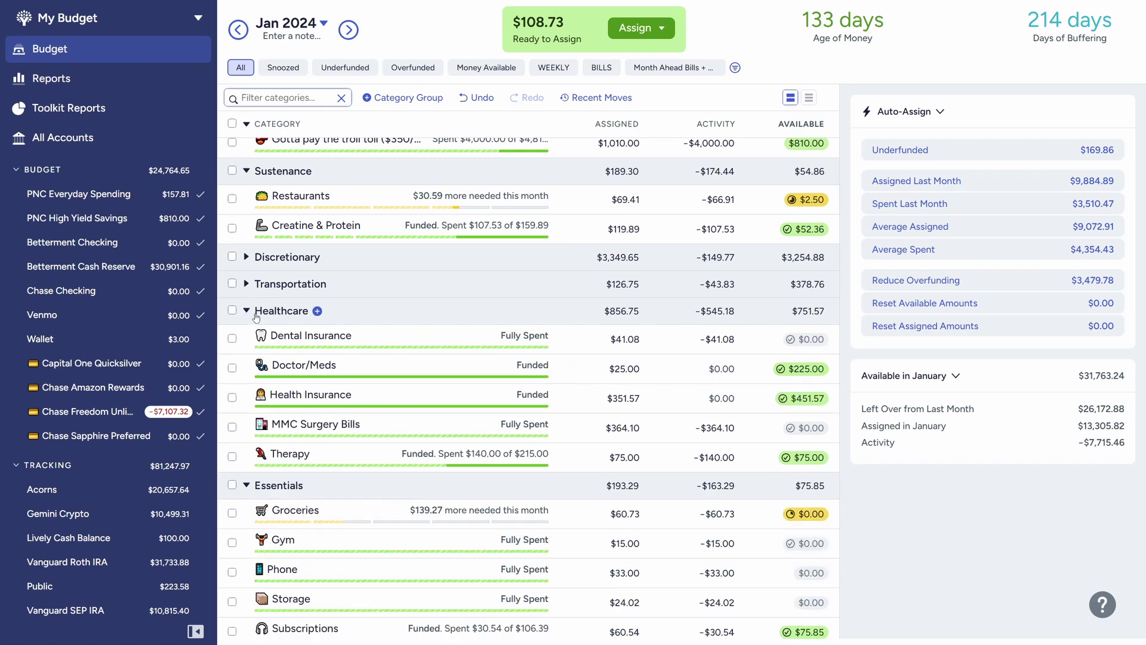
pyautogui.scroll(-3, 378, 201)
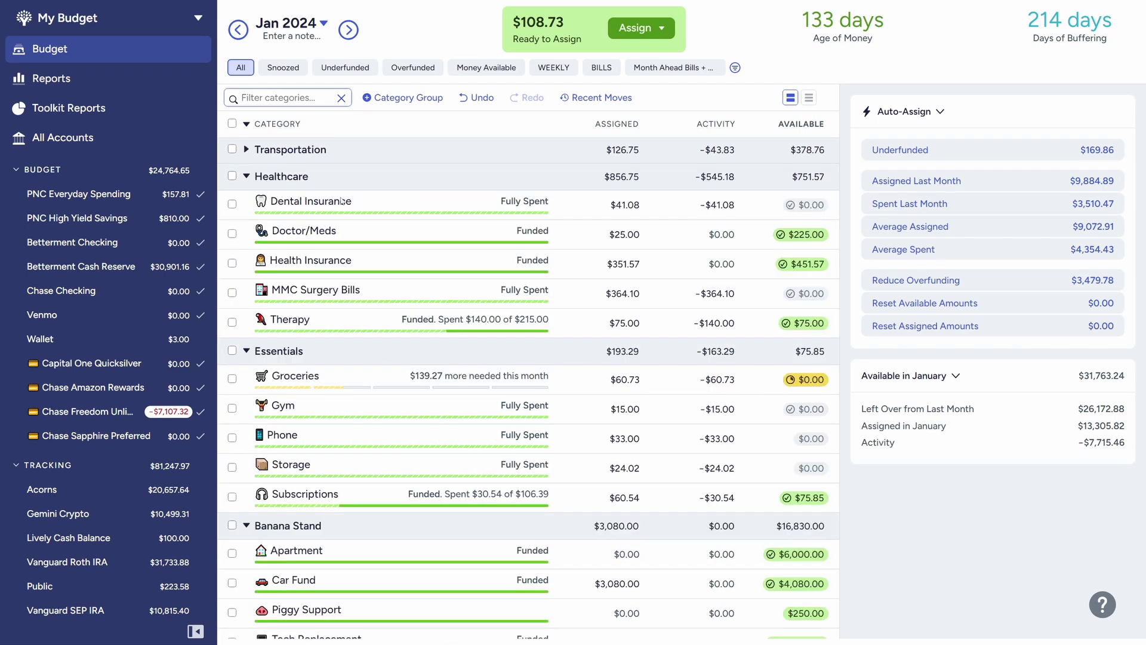
pyautogui.click(308, 205)
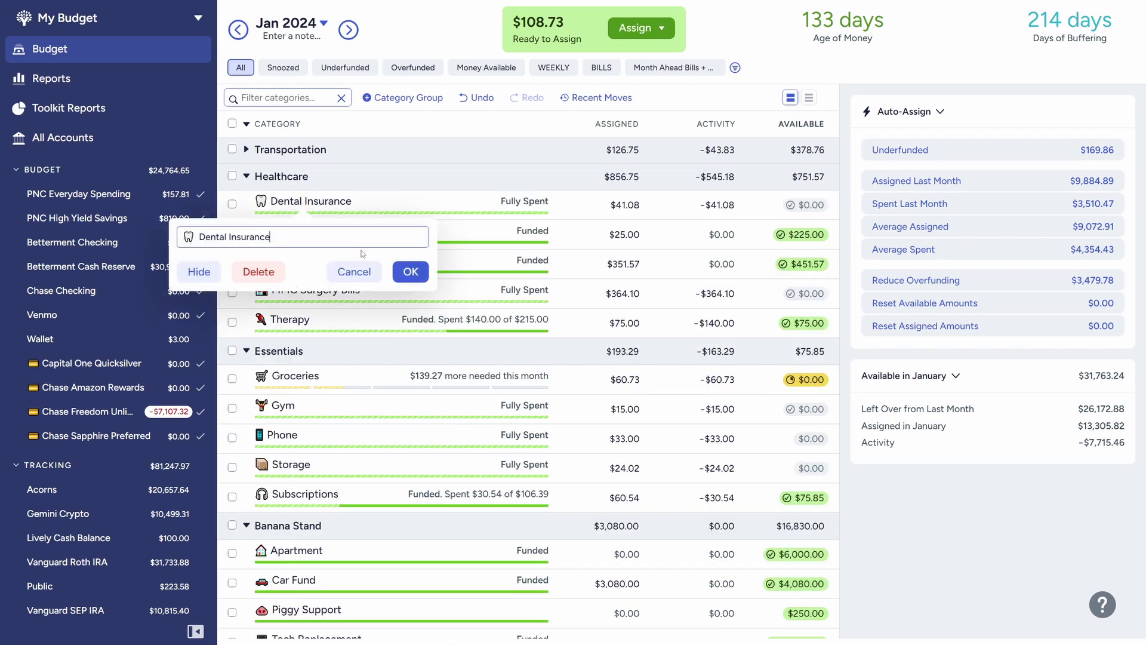
pyautogui.click(269, 274)
pyautogui.click(516, 307)
pyautogui.write('heal')
pyautogui.click(641, 370)
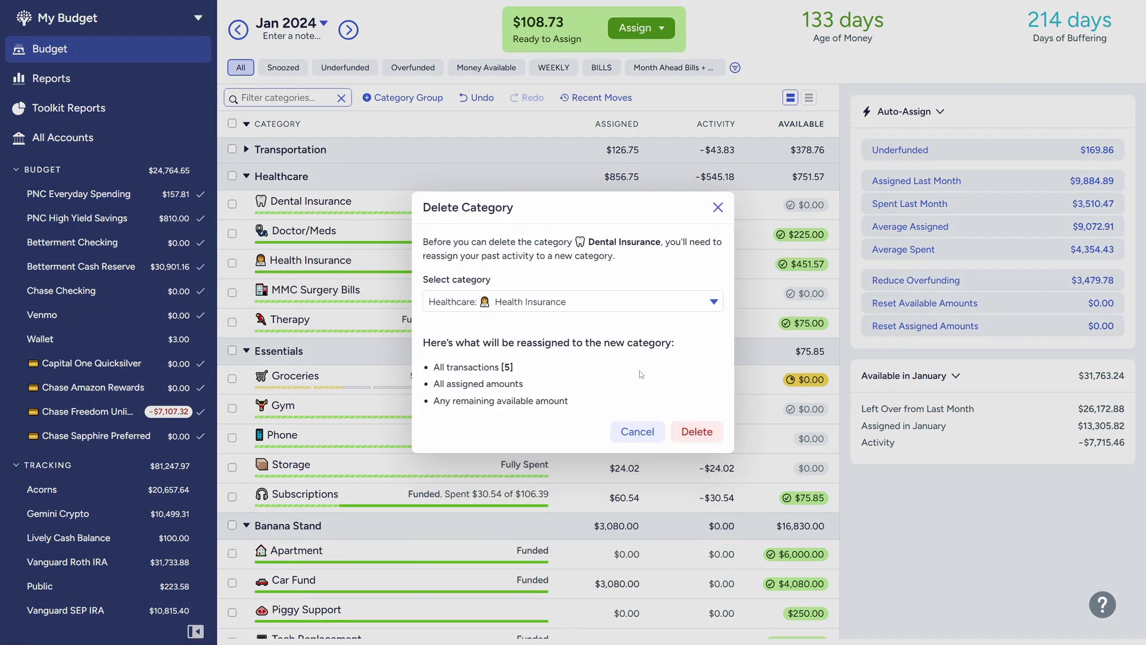
pyautogui.click(698, 432)
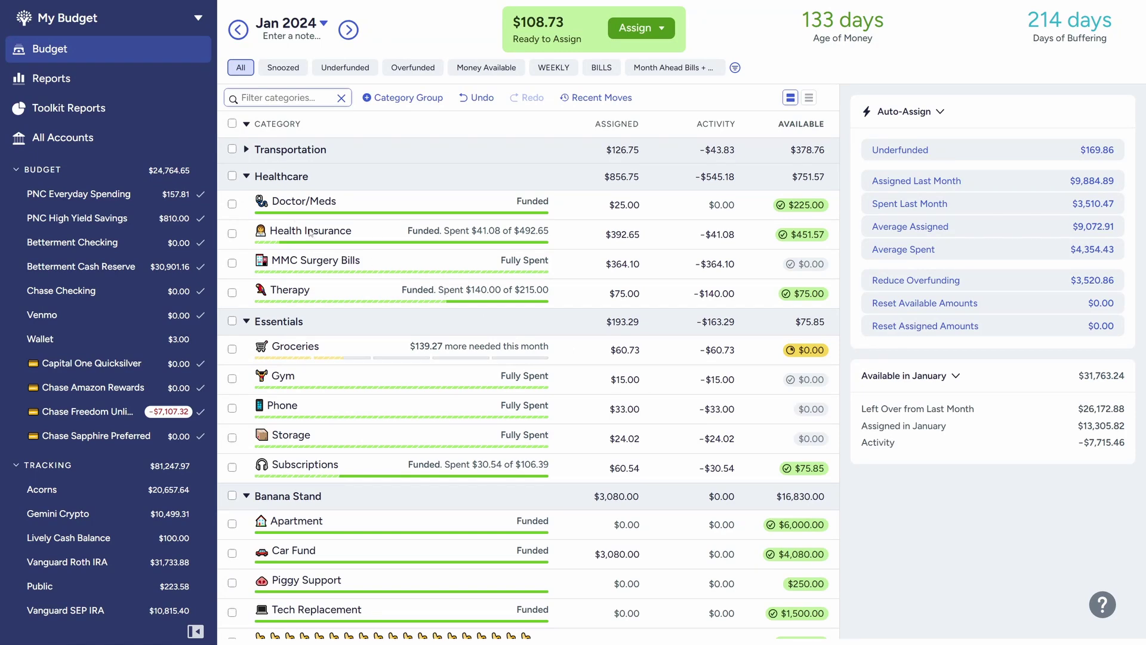
# Move Health Insurance and Therapy from Healthcare into Essentials, placing them below Gym and below Subscriptions respectively.
pyautogui.moveTo(315, 233); pyautogui.dragTo(320, 419)
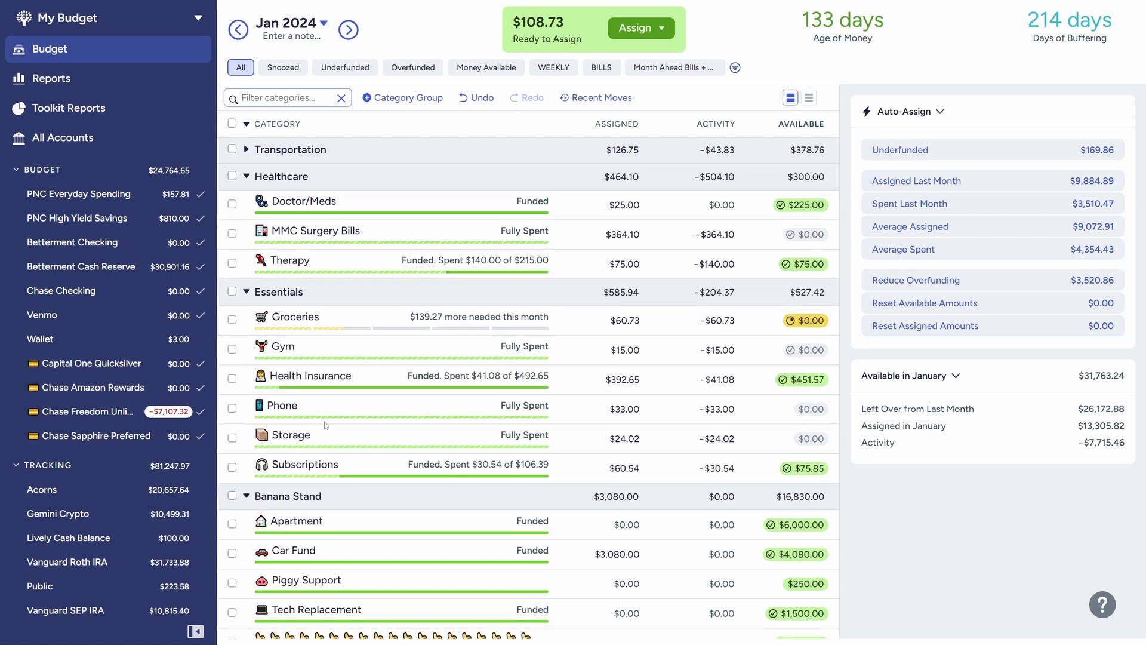
pyautogui.scroll(1, 327, 424)
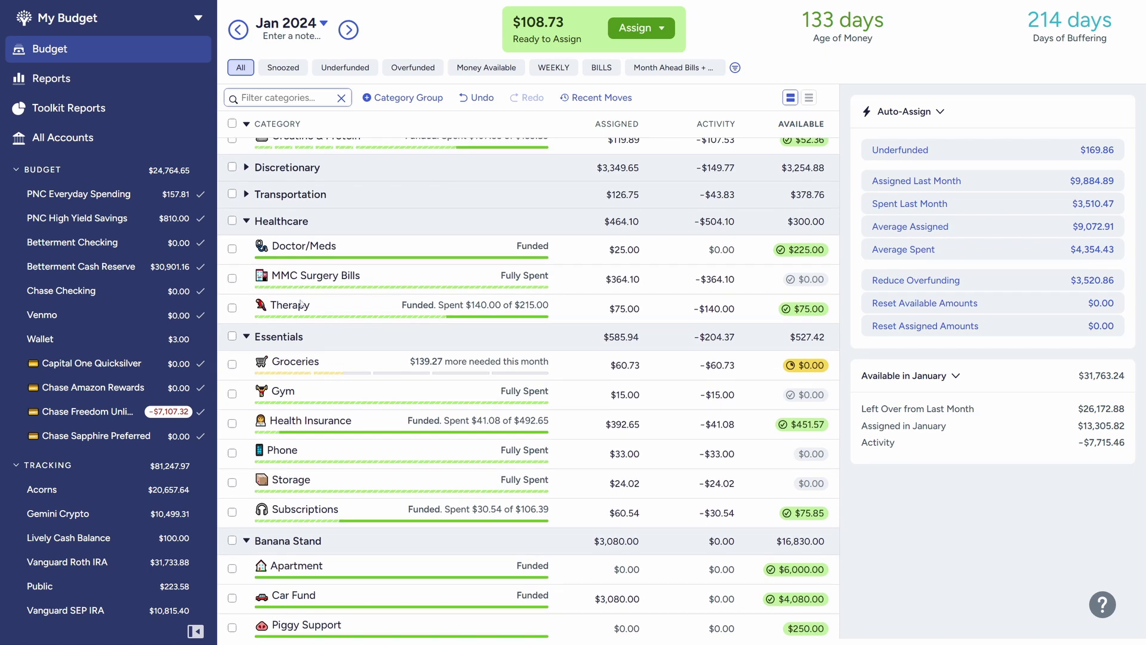
pyautogui.moveTo(296, 308); pyautogui.dragTo(303, 375)
pyautogui.moveTo(309, 507); pyautogui.dragTo(309, 542)
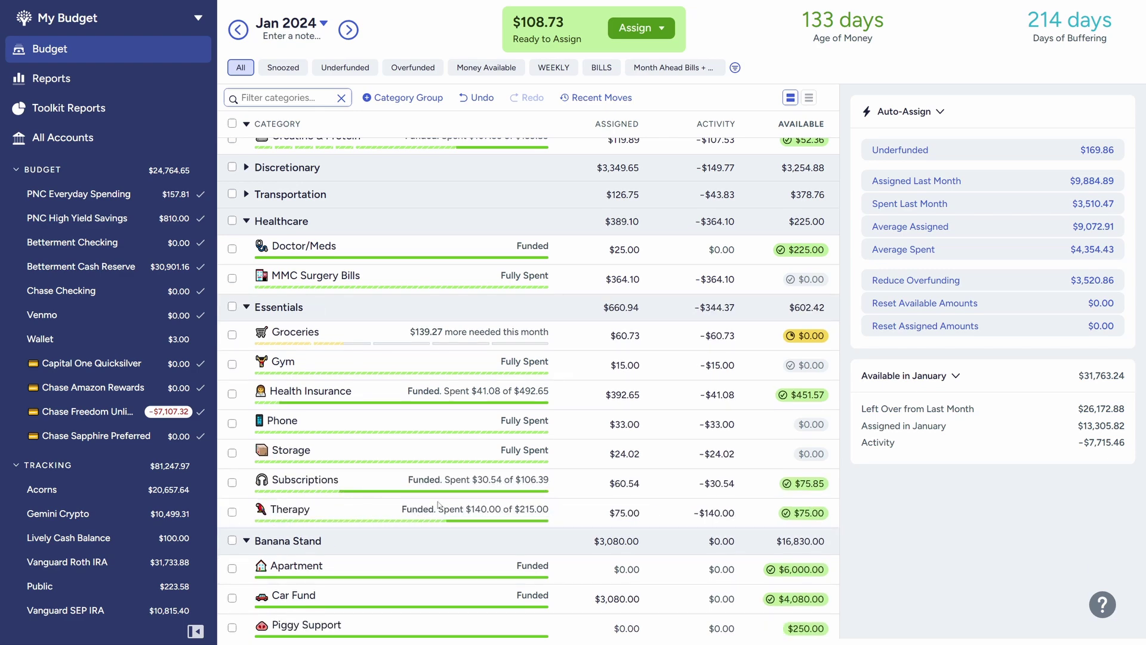
# Move Doctor/Meds from Healthcare into Essentials directly below Health Insurance and rename it Medical.
pyautogui.scroll(1, 390, 493)
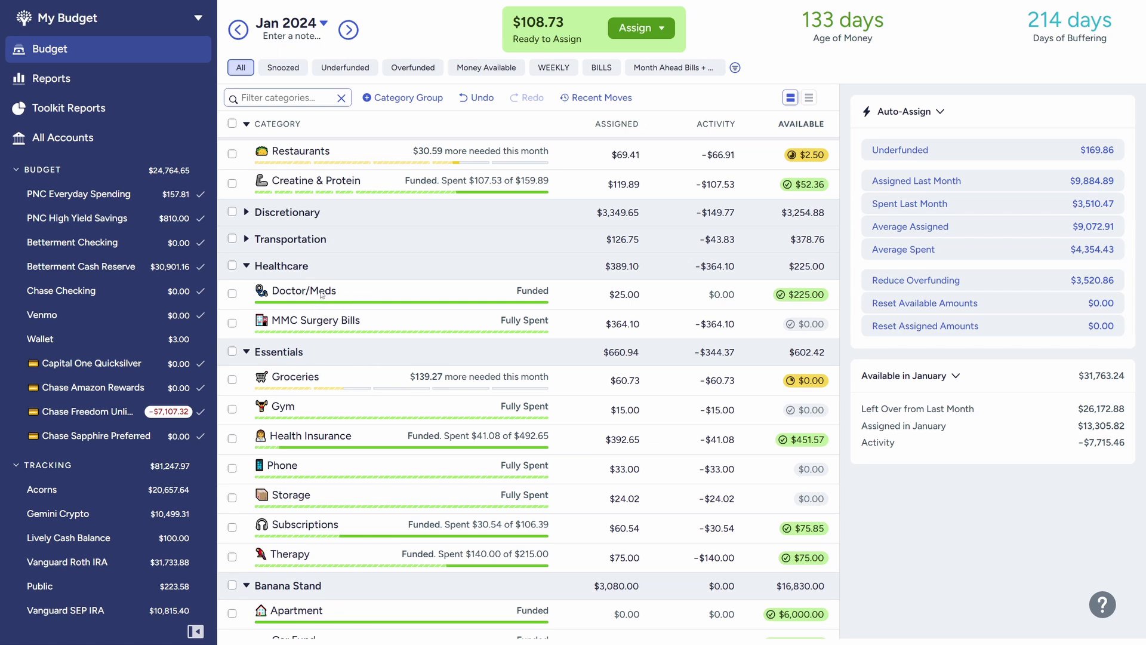
pyautogui.moveTo(321, 294); pyautogui.dragTo(332, 472)
pyautogui.click(291, 436)
pyautogui.click(292, 436)
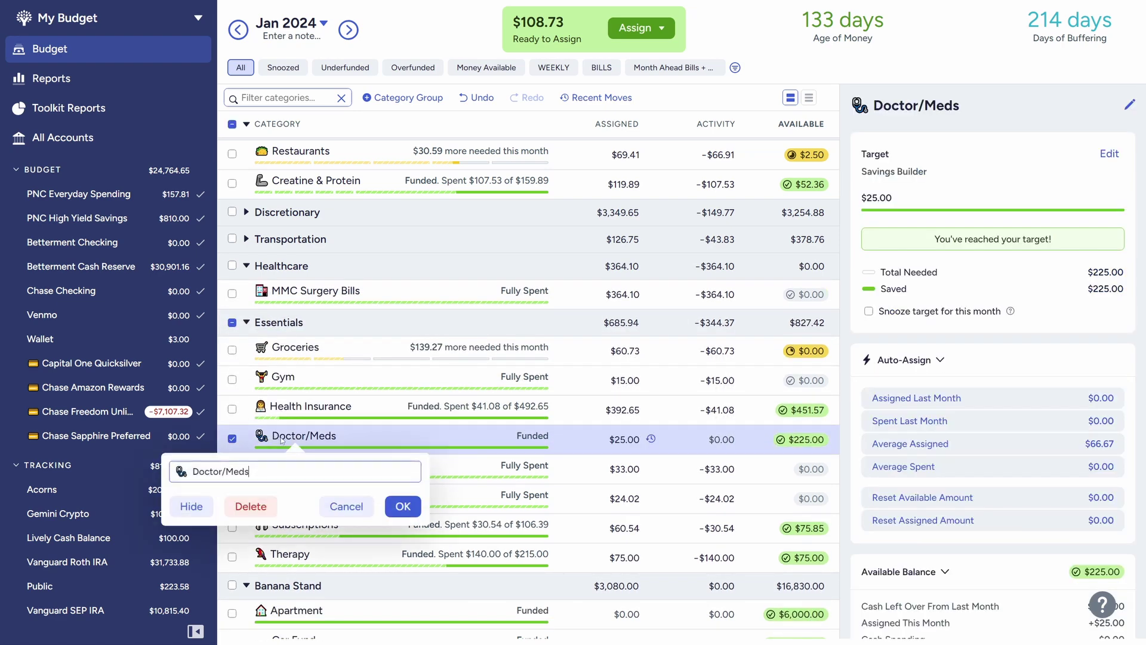
pyautogui.moveTo(255, 471); pyautogui.dragTo(191, 471)
pyautogui.write('Medical')
pyautogui.click(403, 506)
pyautogui.click(233, 439)
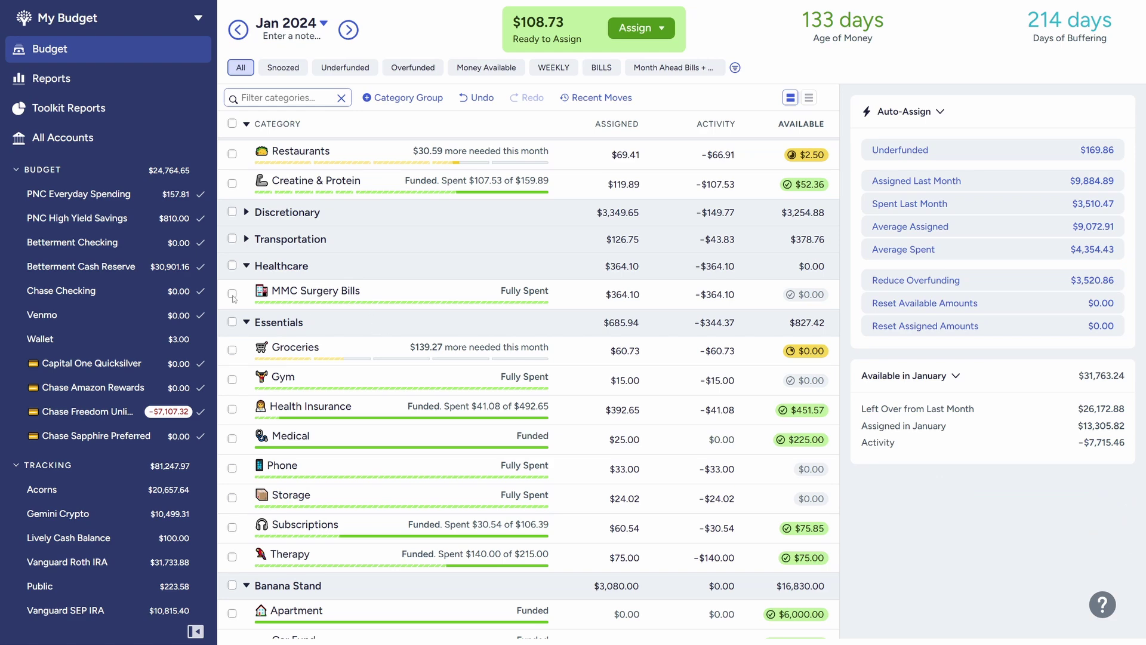
# Delete the MMC Surgery Bills category in Healthcare and reassign its past activity to Medical.
pyautogui.click(311, 297)
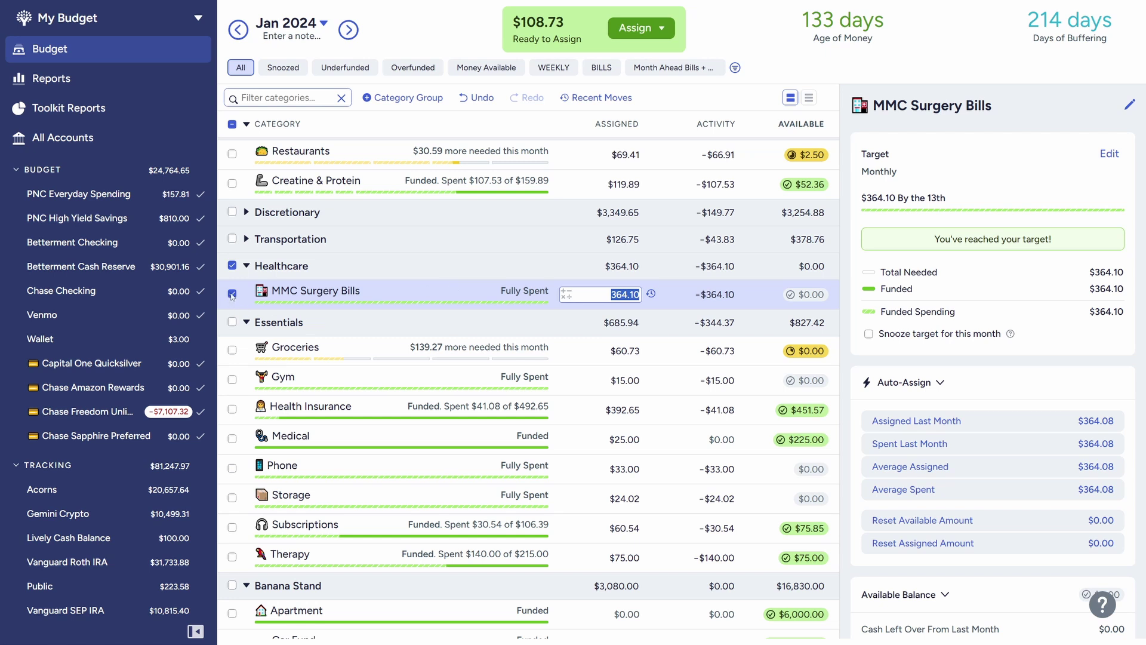
pyautogui.click(321, 294)
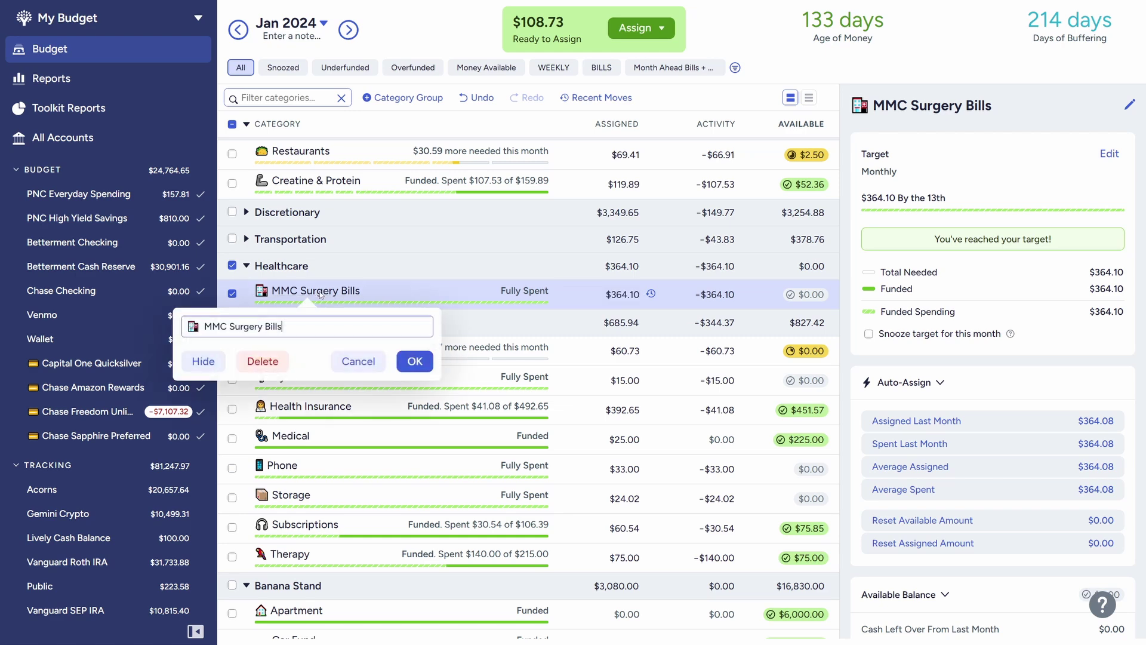
pyautogui.click(263, 362)
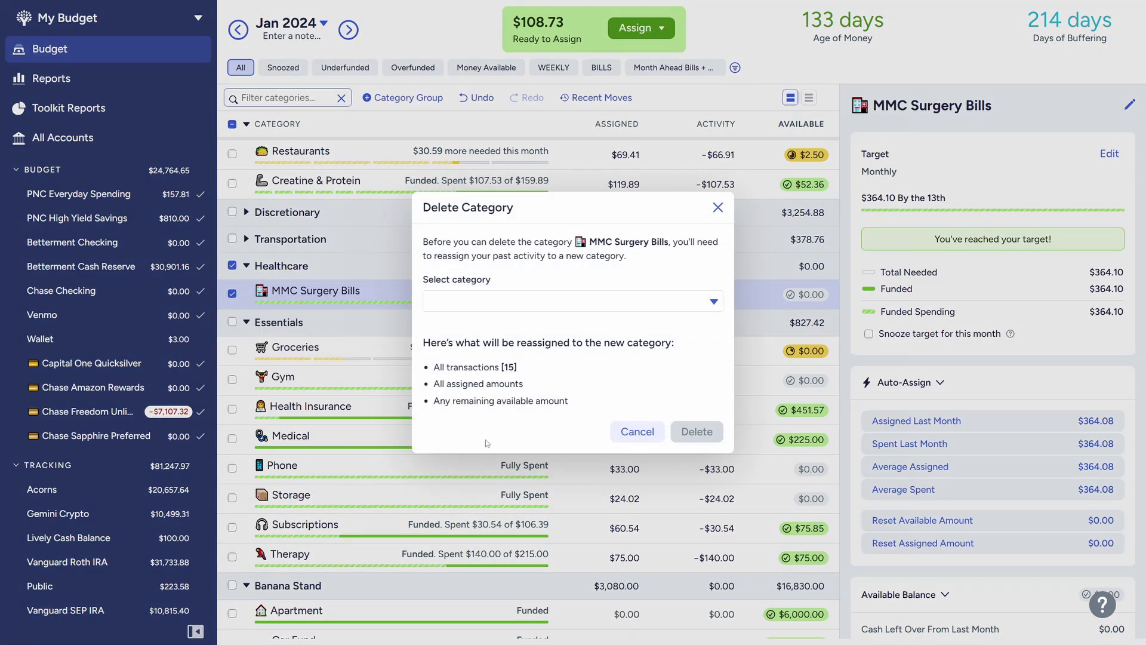
pyautogui.click(497, 296)
pyautogui.write('med')
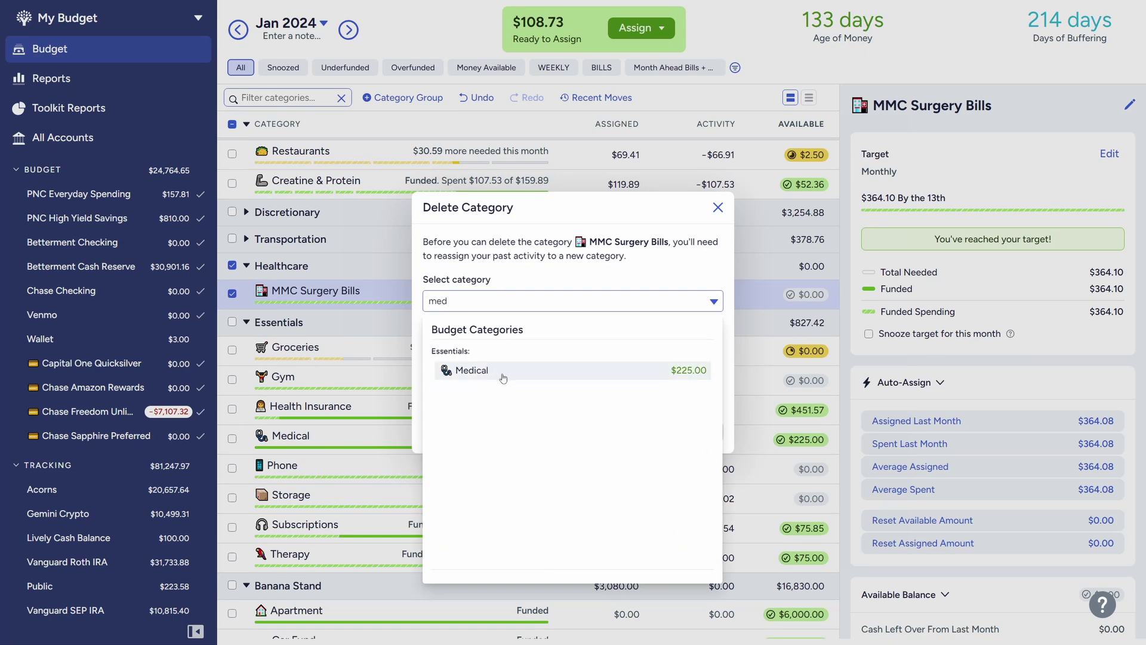
pyautogui.click(503, 378)
pyautogui.click(705, 434)
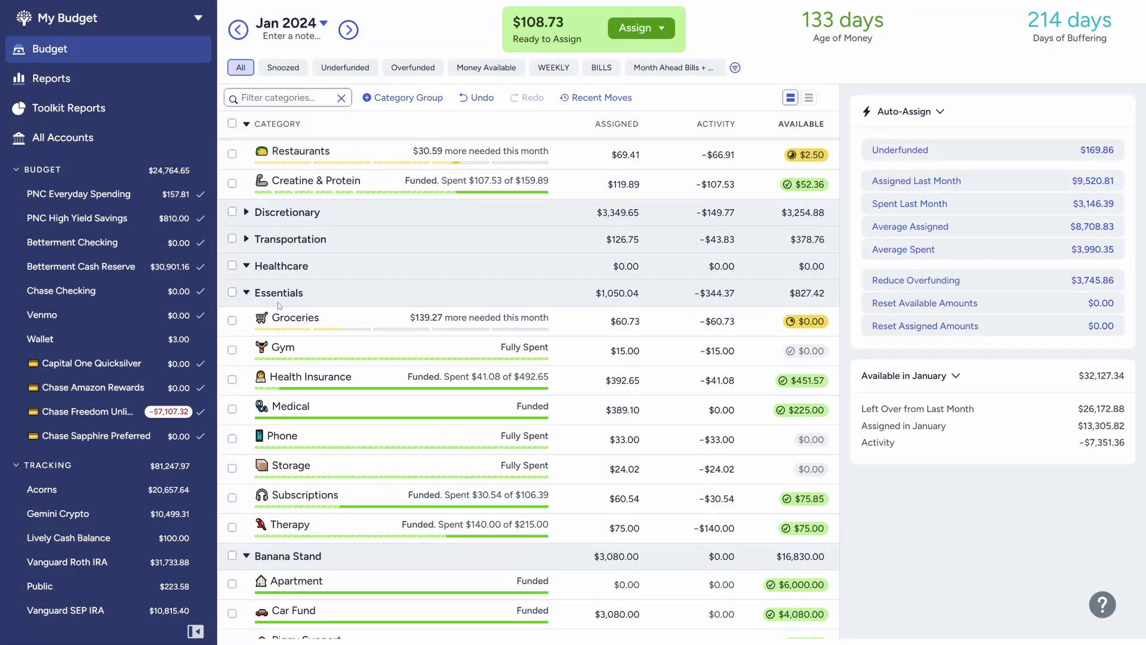
# Delete the empty Healthcare category group.
pyautogui.click(247, 267)
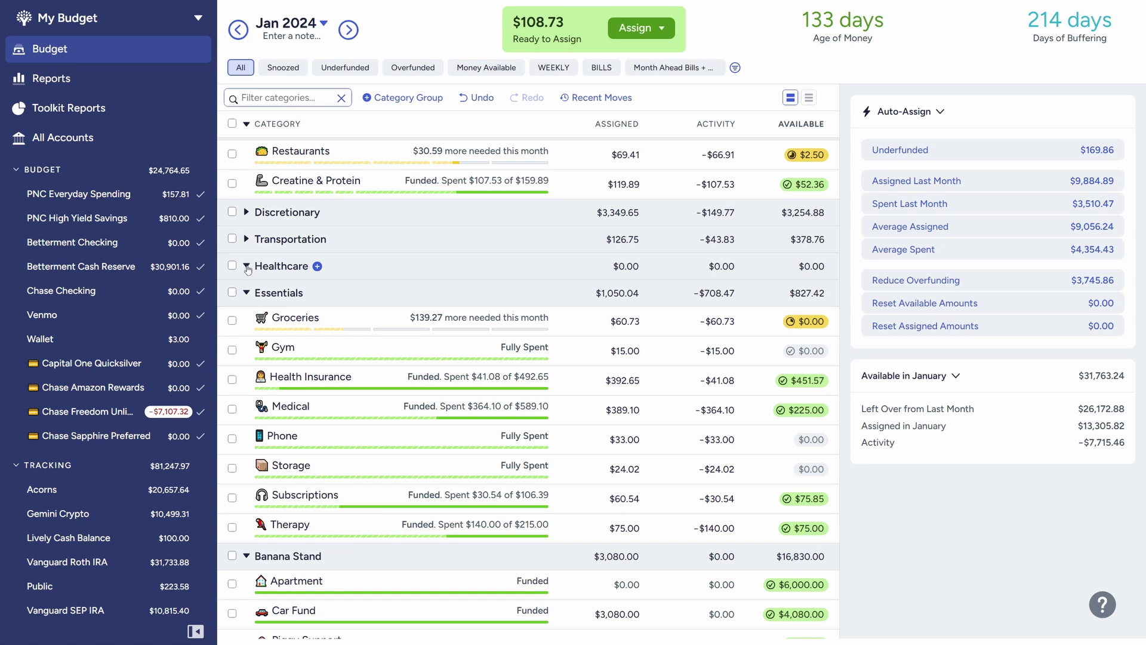
pyautogui.click(280, 267)
pyautogui.click(246, 345)
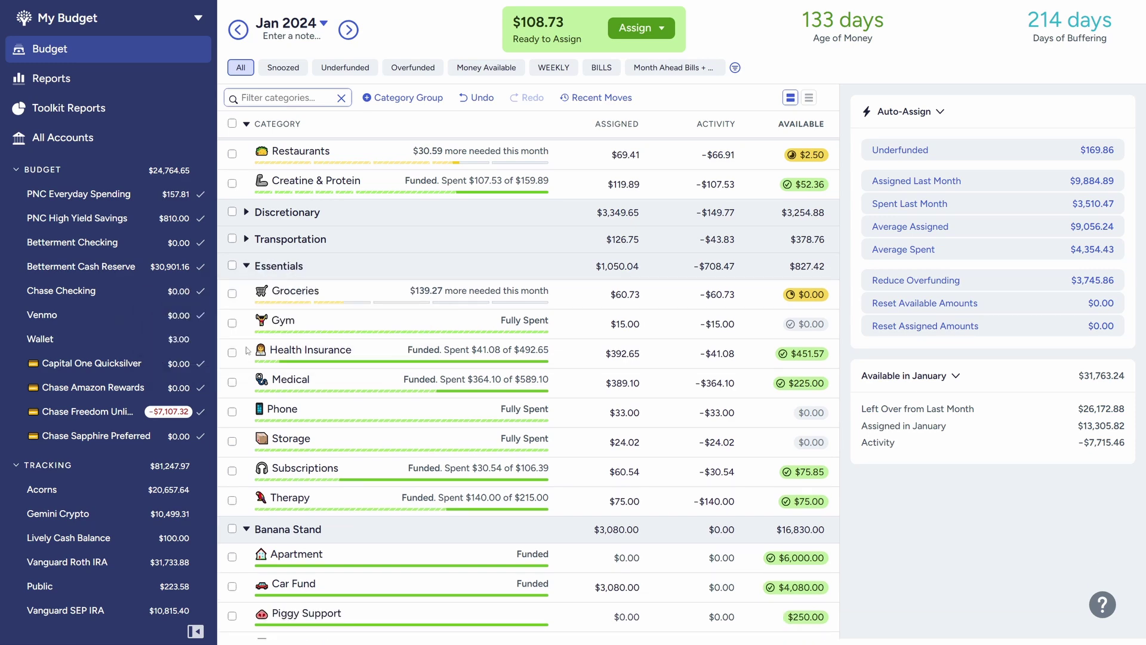
# Expand the Discretionary group and move its Consumables category into Essentials, directly below Health Insurance.
pyautogui.click(342, 353)
pyautogui.click(358, 355)
pyautogui.scroll(1, 435, 399)
pyautogui.click(246, 257)
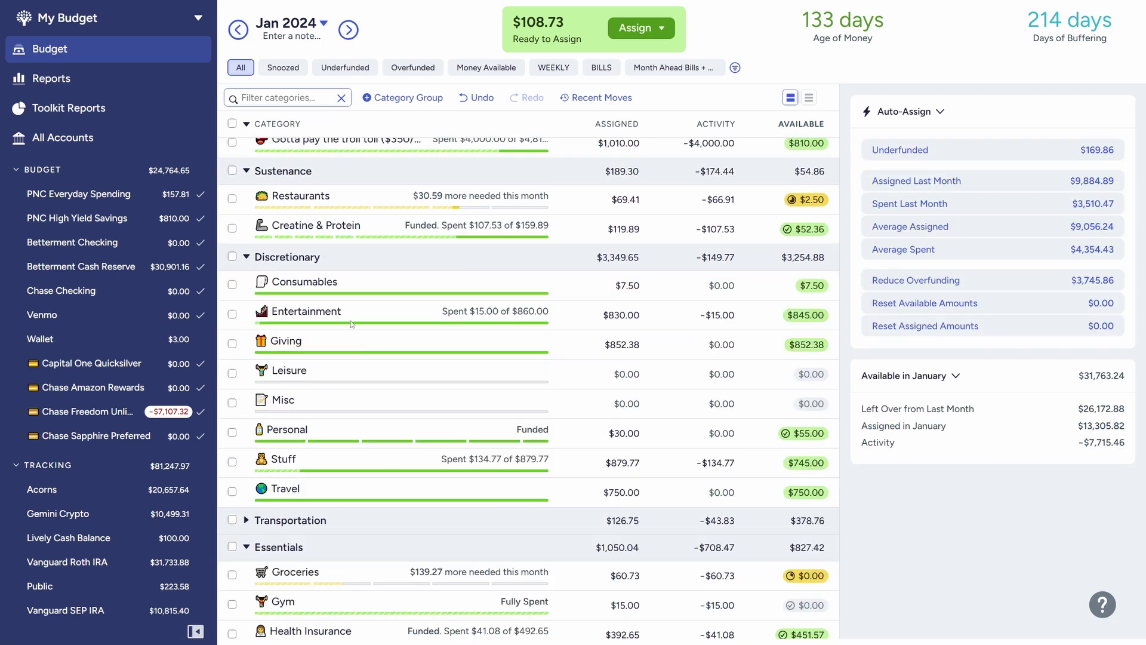
pyautogui.scroll(-4, 351, 323)
pyautogui.scroll(2, 322, 239)
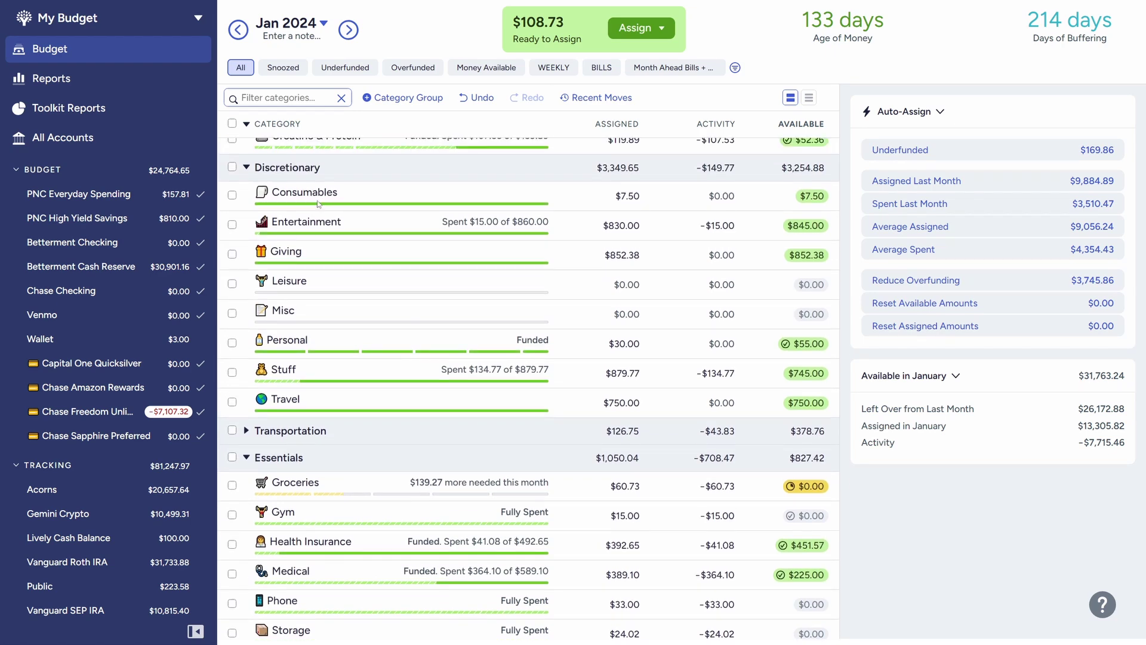
pyautogui.moveTo(316, 198)
pyautogui.mouseDown()
pyautogui.moveTo(346, 492)
pyautogui.moveTo(338, 578)
pyautogui.moveTo(325, 579)
pyautogui.mouseUp()
# Rename the Consumables category in Essentials as Household and leave it deselected.
pyautogui.click(300, 544)
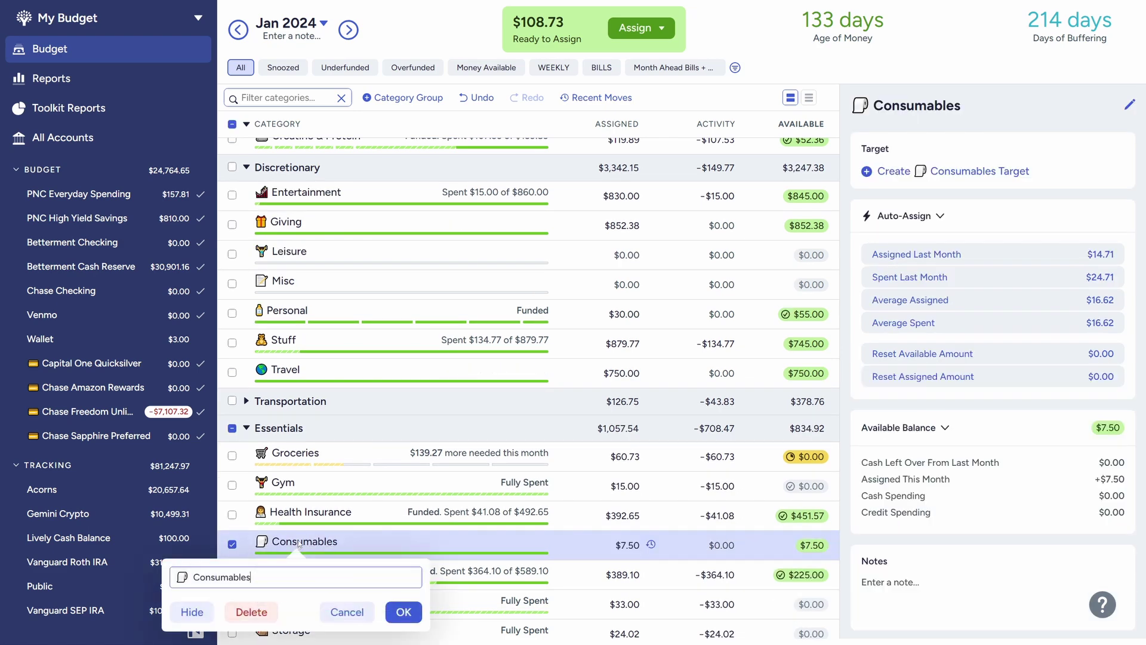
pyautogui.hotkey('ctrl', 'a')
pyautogui.write('Household')
pyautogui.click(404, 612)
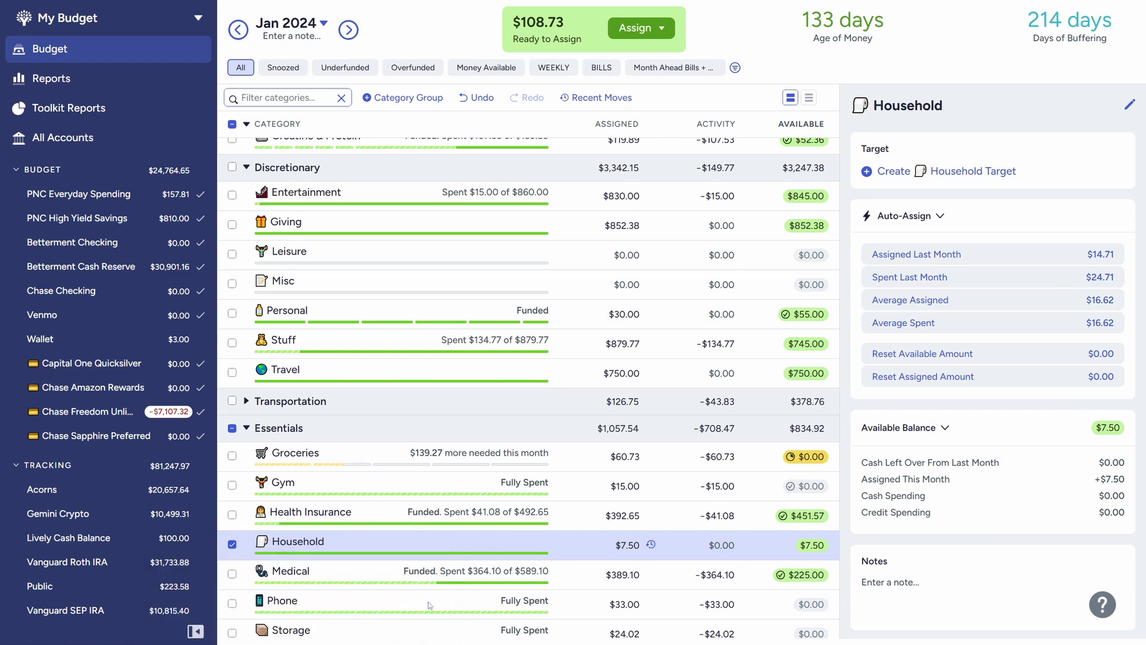
pyautogui.scroll(-1, 434, 605)
pyautogui.scroll(-1, 434, 605)
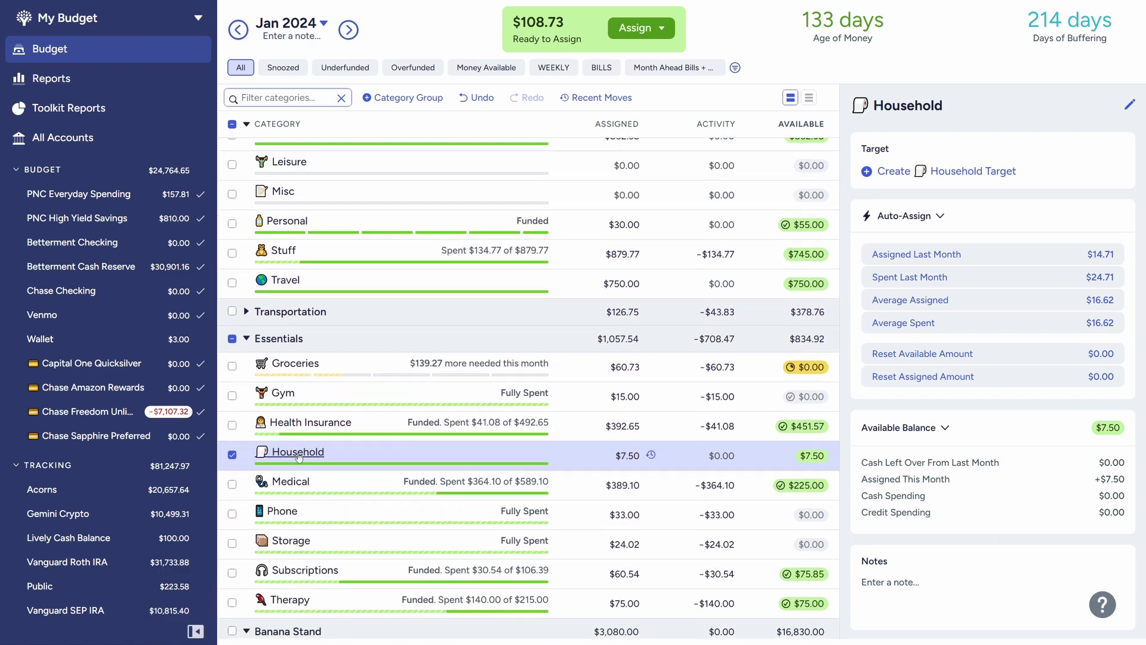
pyautogui.click(232, 456)
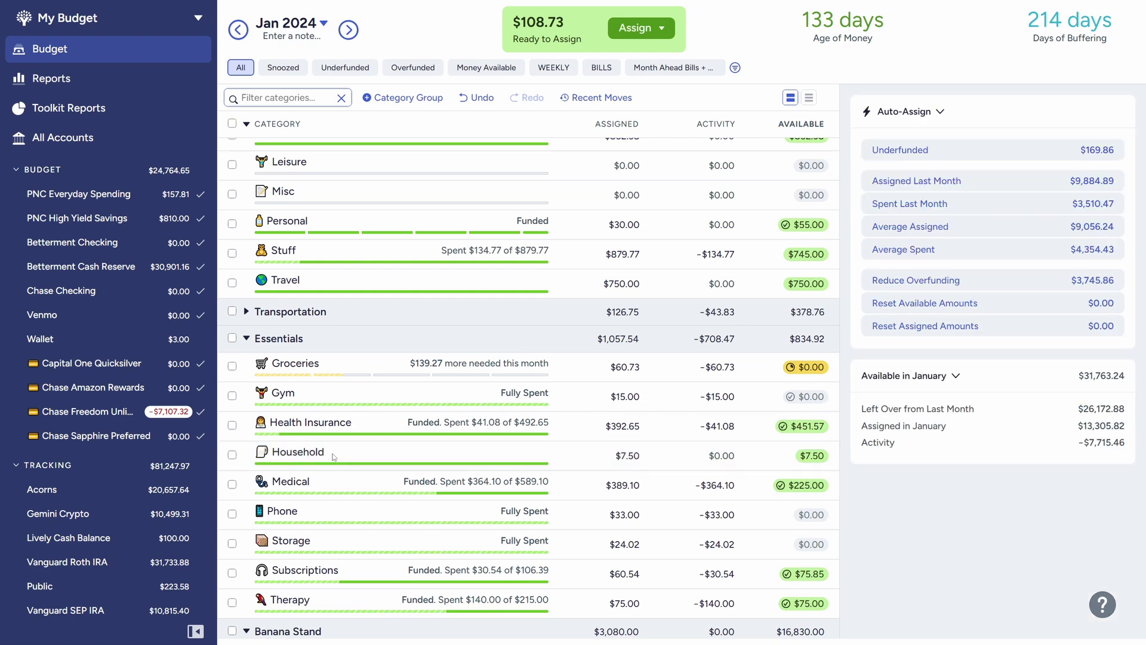
pyautogui.click(351, 457)
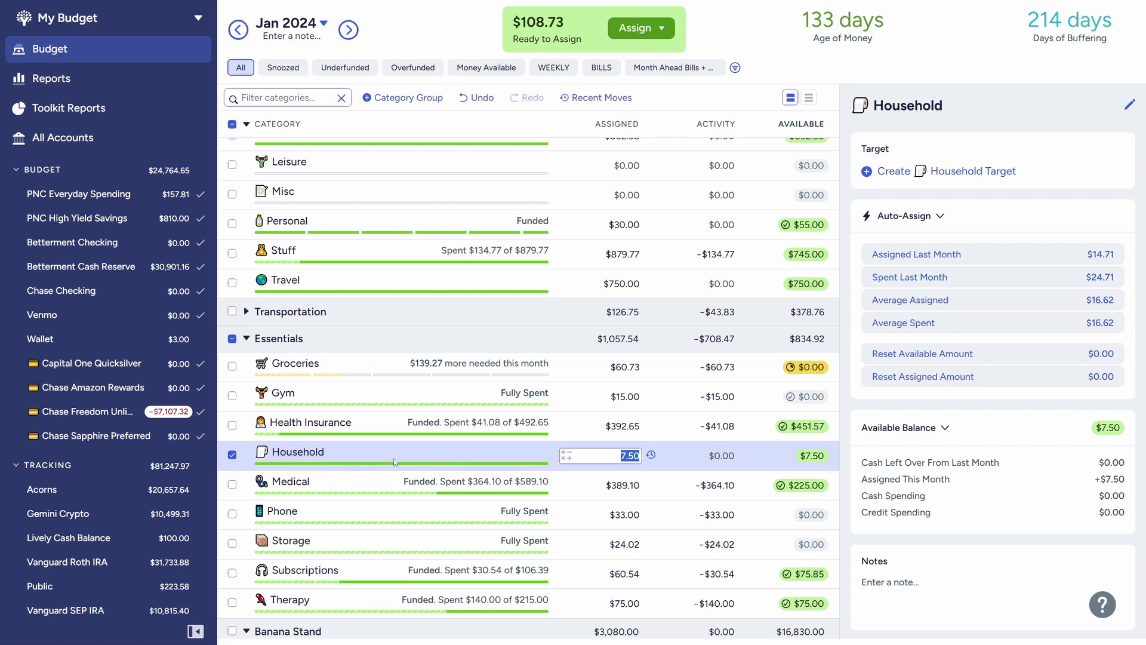
pyautogui.click(232, 454)
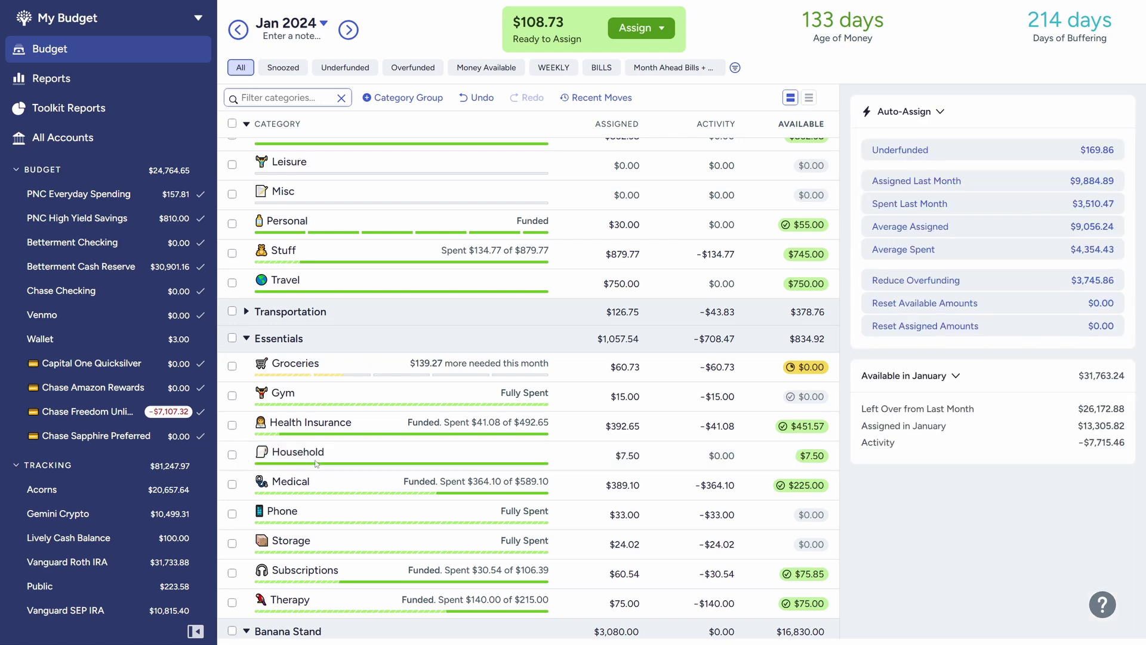
pyautogui.click(362, 458)
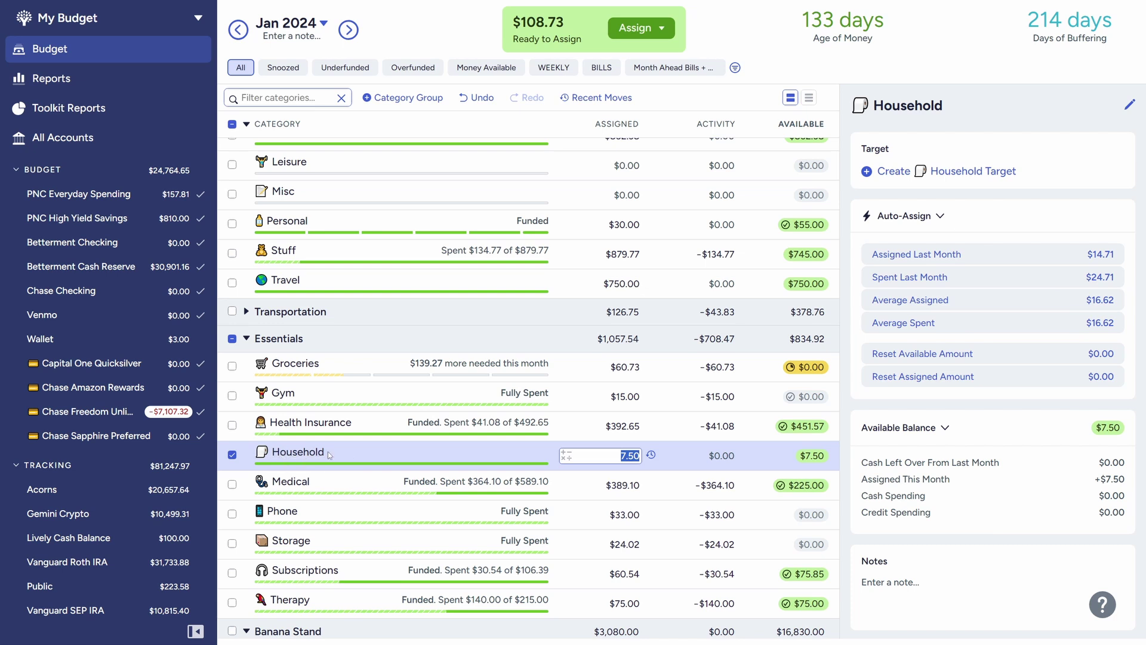
pyautogui.click(233, 455)
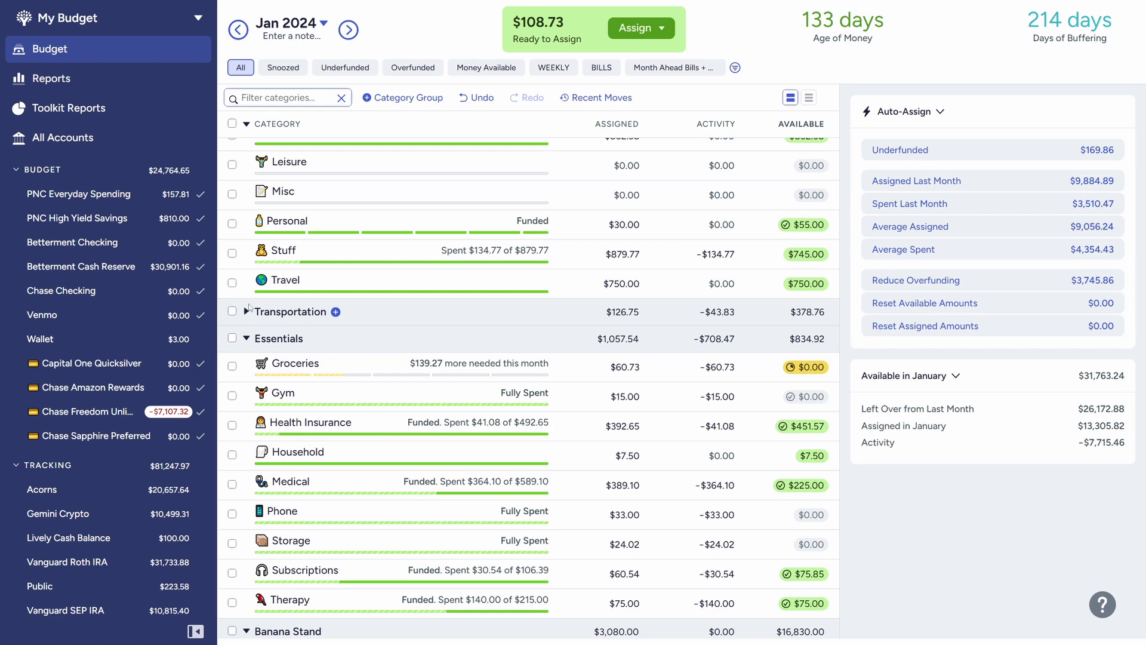
# Move the Misc category from Discretionary into Essentials, between Phone and Storage.
pyautogui.scroll(-2, 250, 412)
pyautogui.scroll(3, 249, 412)
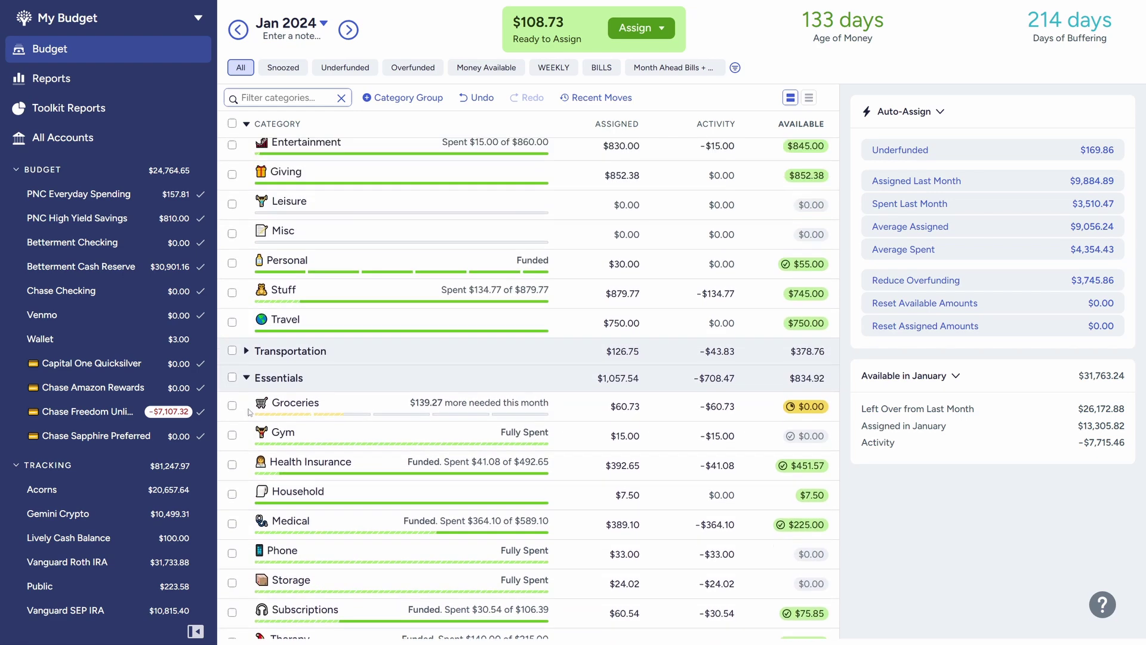
pyautogui.scroll(-1, 253, 405)
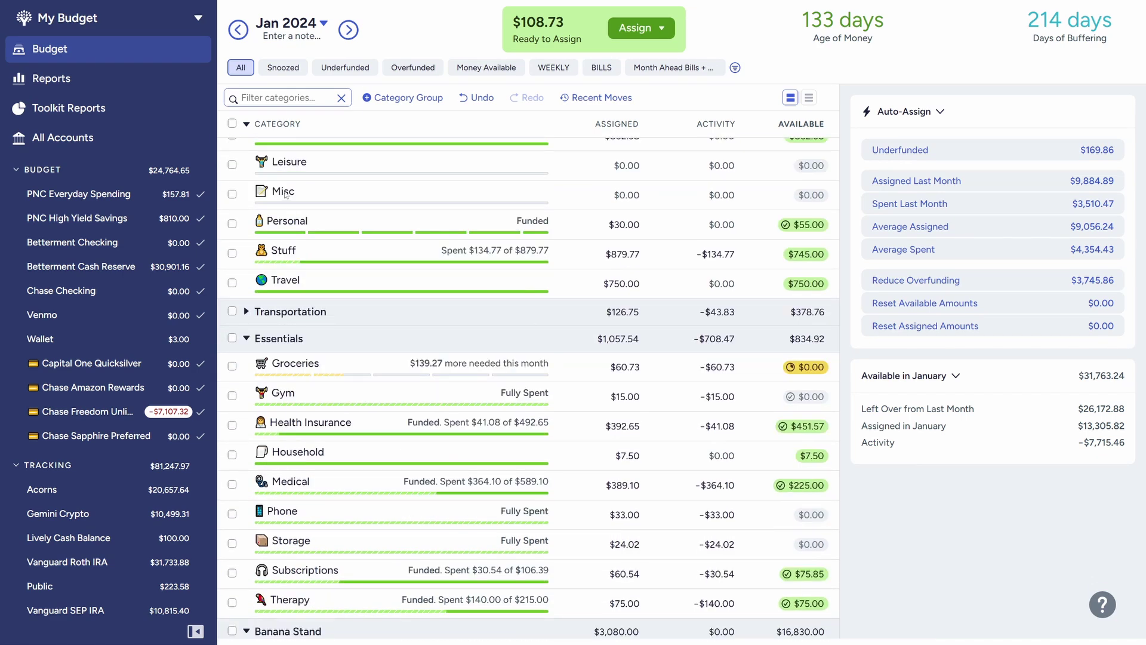
pyautogui.moveTo(287, 196); pyautogui.dragTo(280, 519)
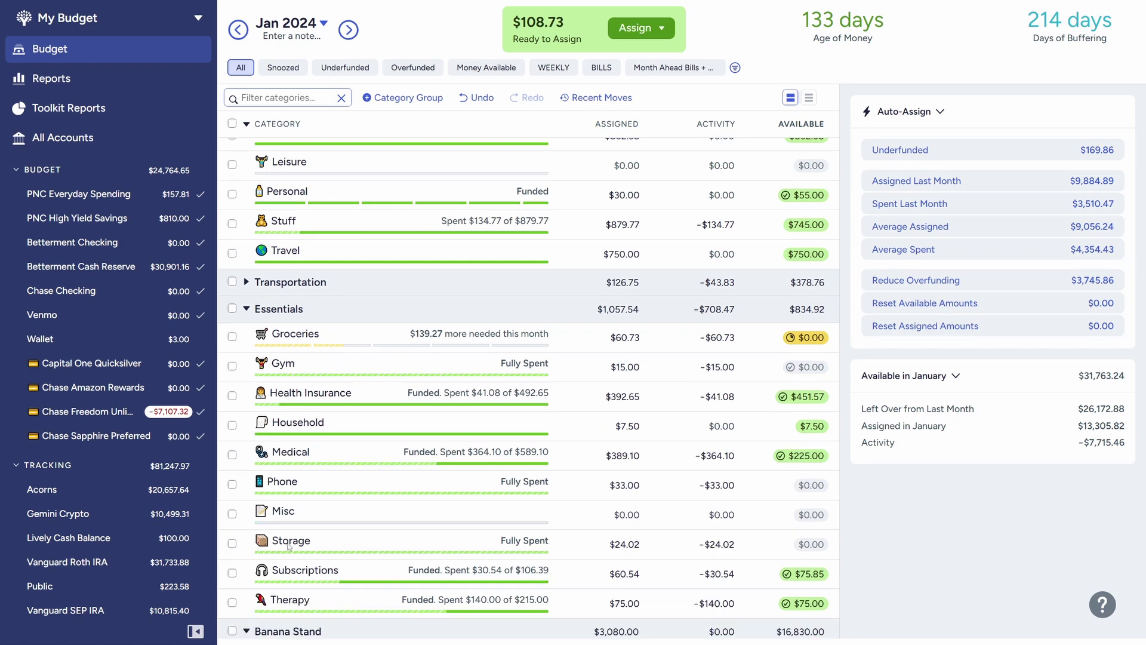
# Rename the Misc category in Essentials as Services & Fees and leave it deselected.
pyautogui.click(279, 511)
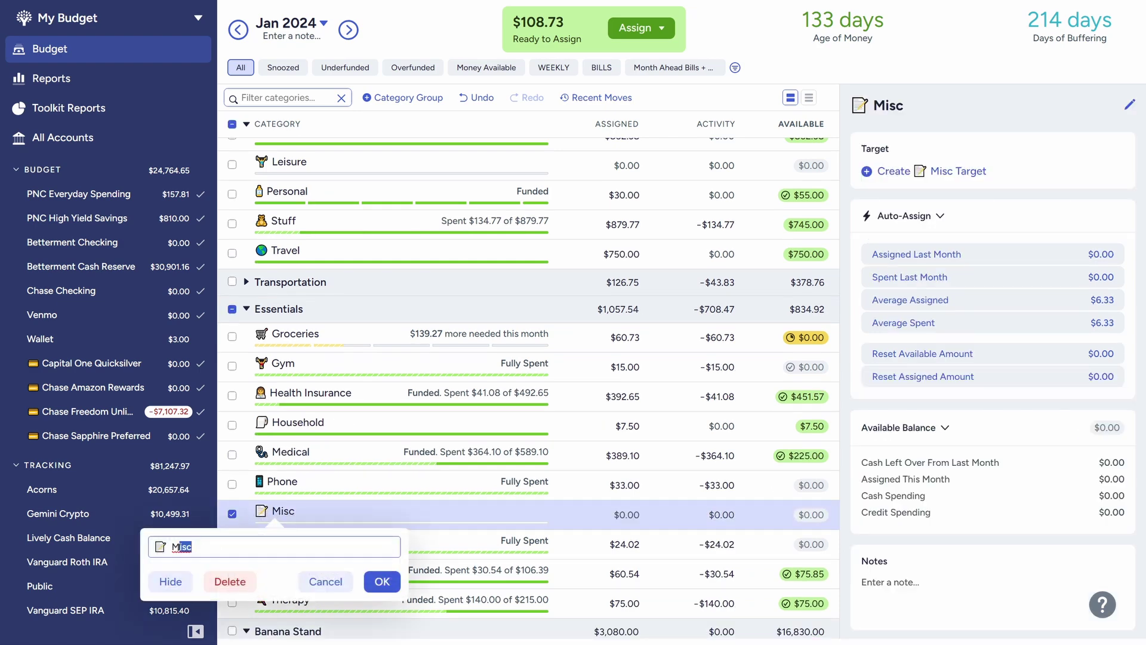
pyautogui.write('Services & Fees')
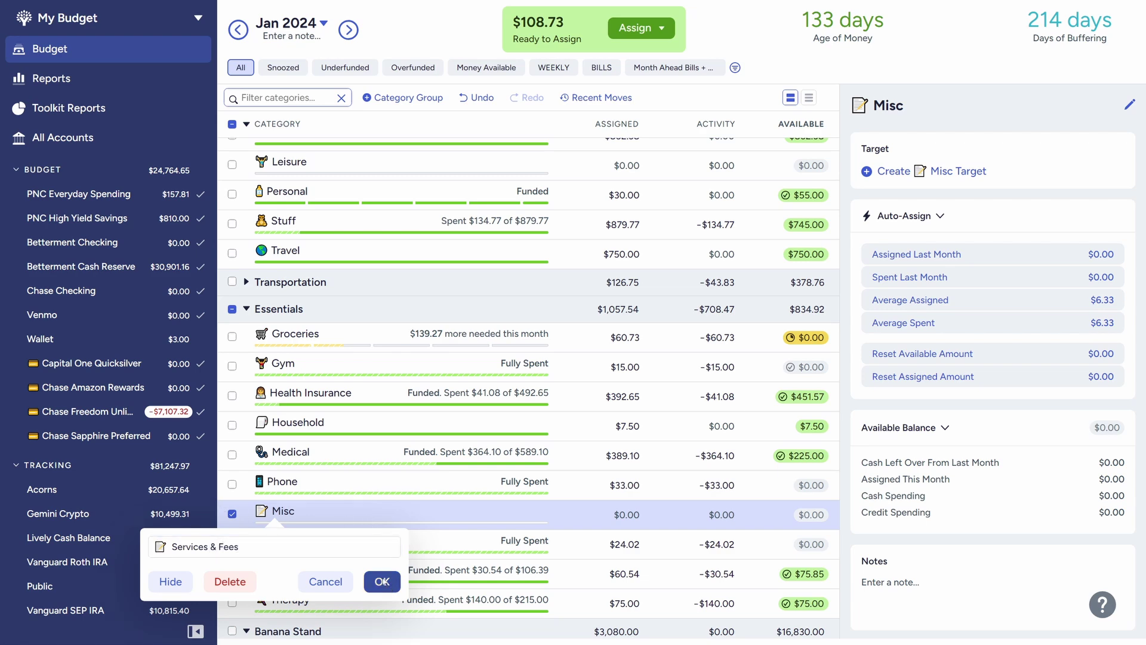
pyautogui.click(383, 584)
pyautogui.click(234, 516)
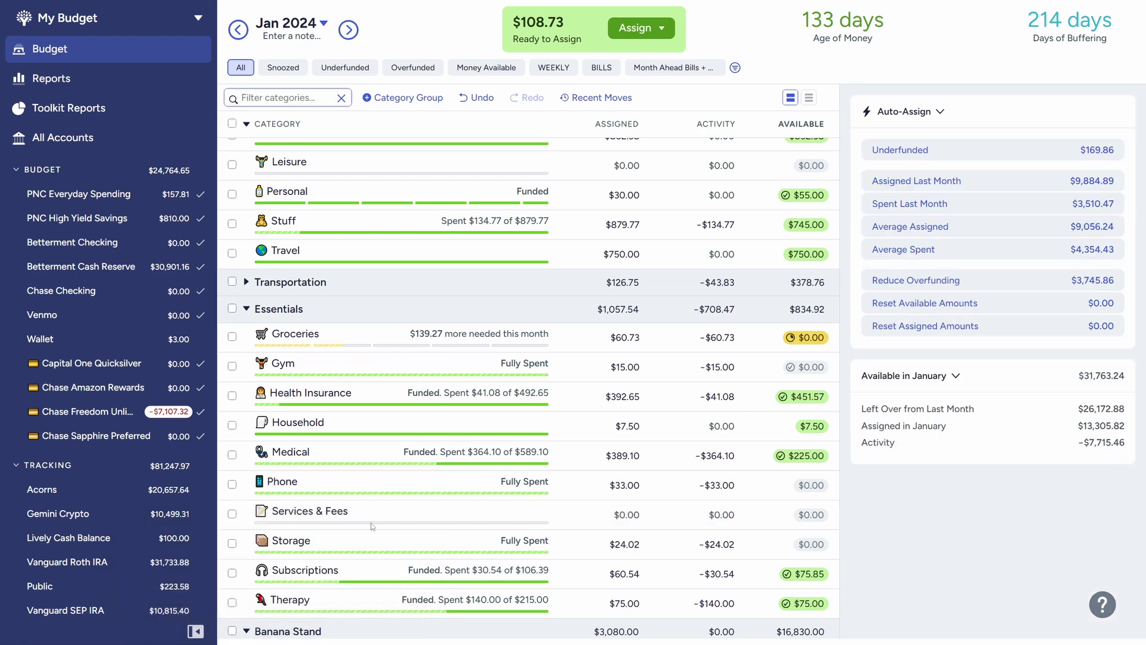
pyautogui.click(407, 515)
pyautogui.click(336, 223)
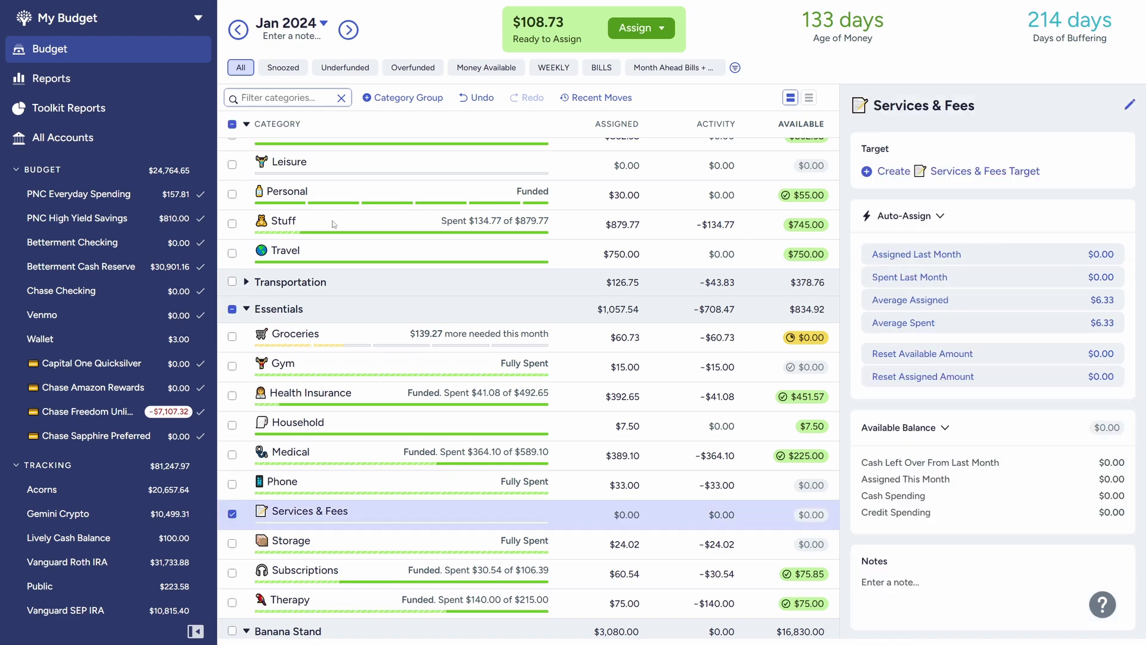
pyautogui.click(232, 225)
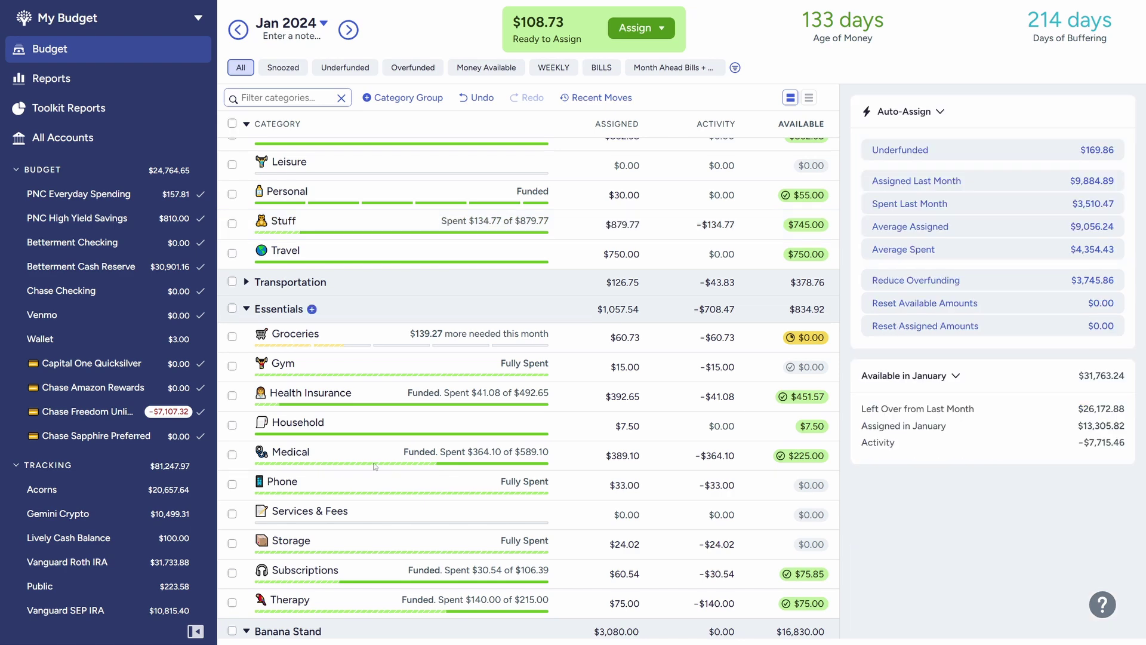
pyautogui.click(375, 511)
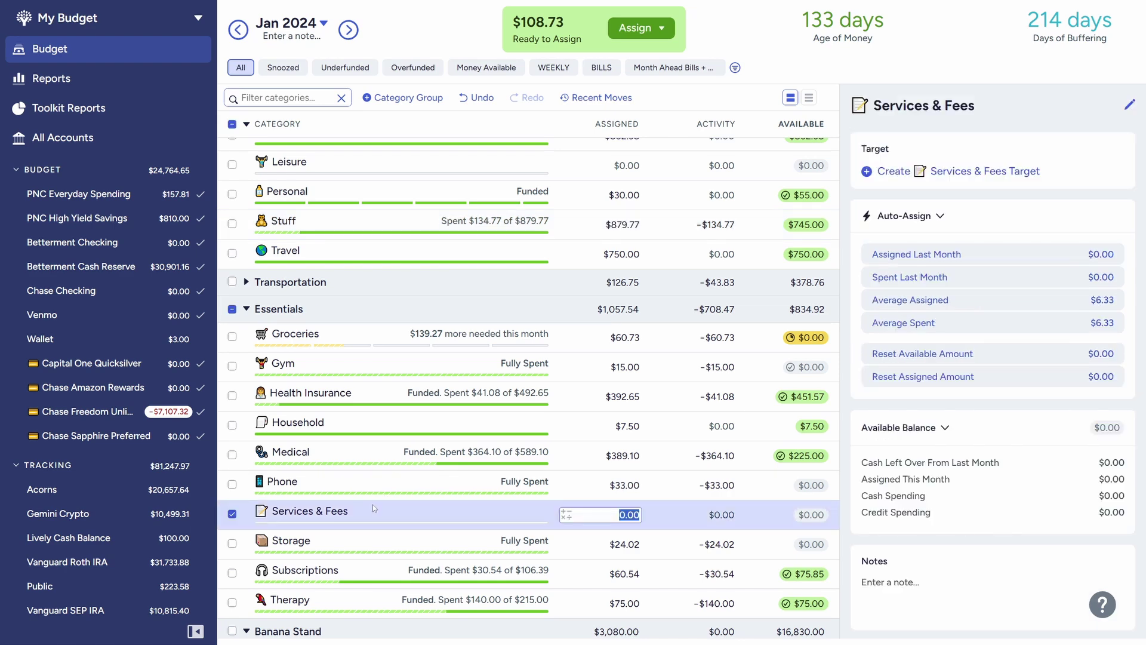
pyautogui.scroll(-7, 373, 509)
pyautogui.scroll(4, 357, 536)
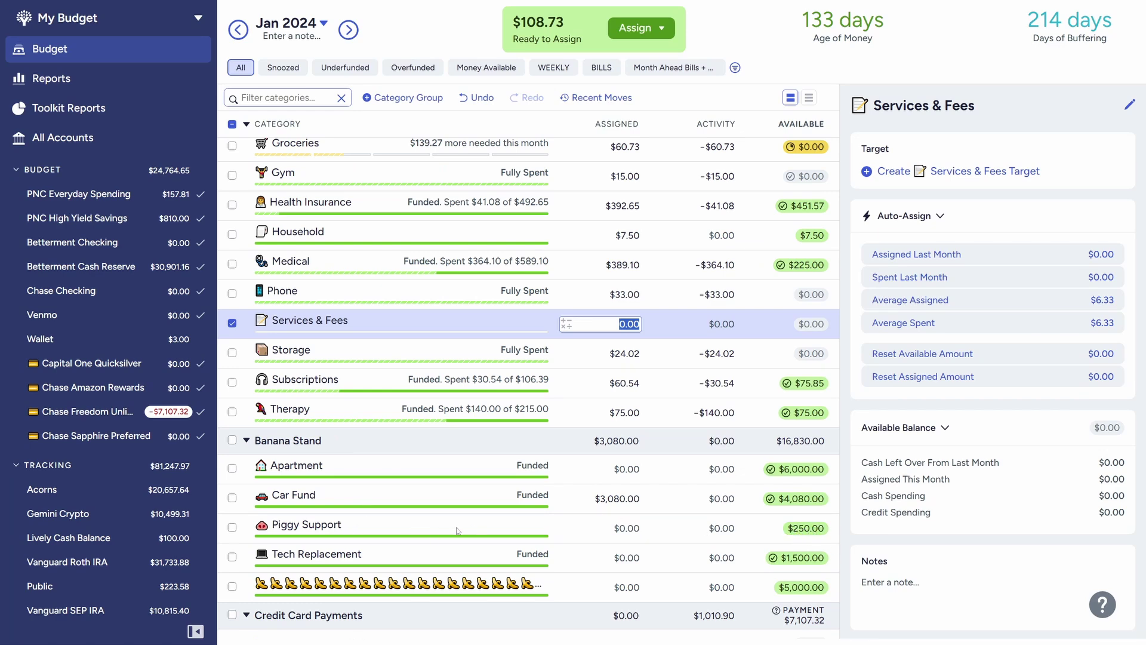
pyautogui.scroll(3, 463, 531)
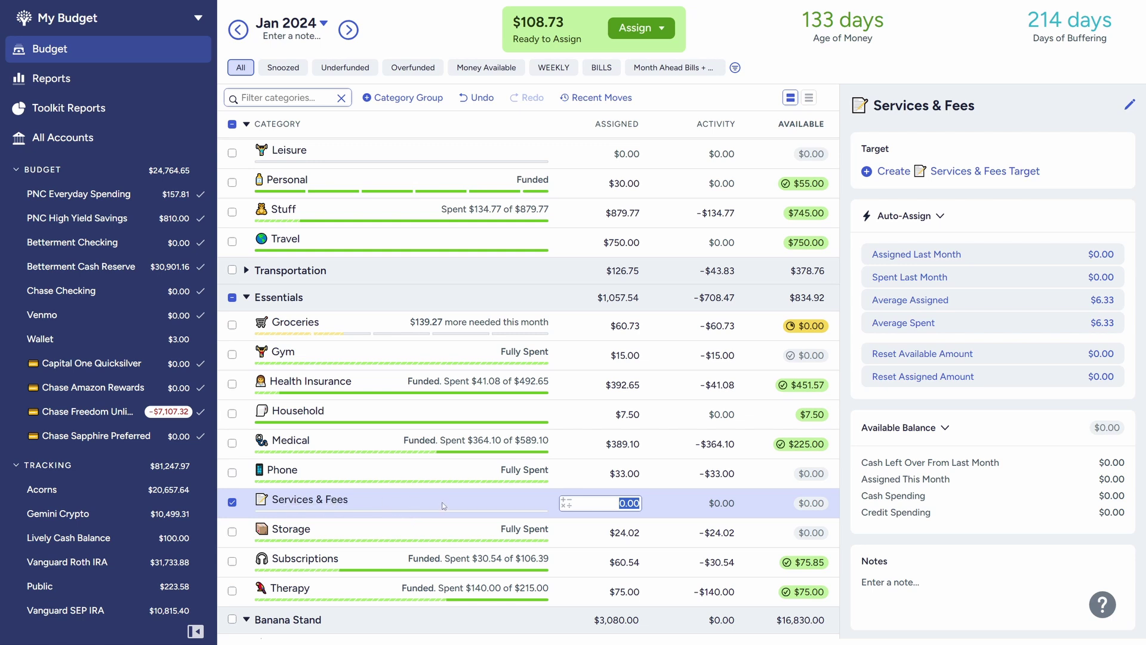
pyautogui.click(232, 503)
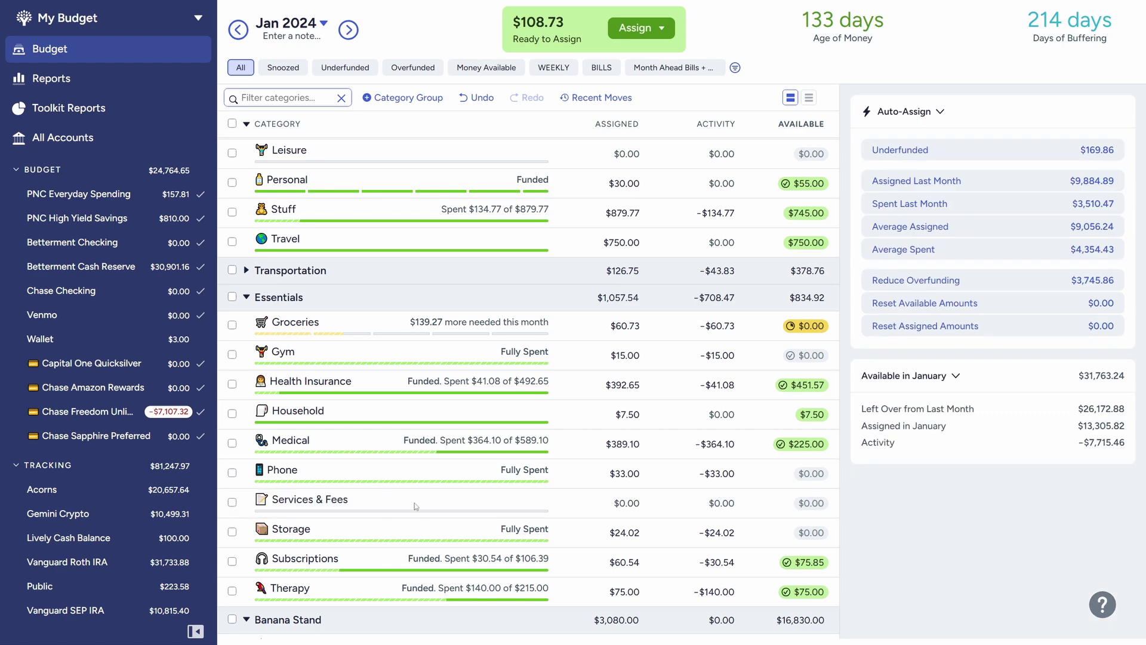
pyautogui.click(232, 503)
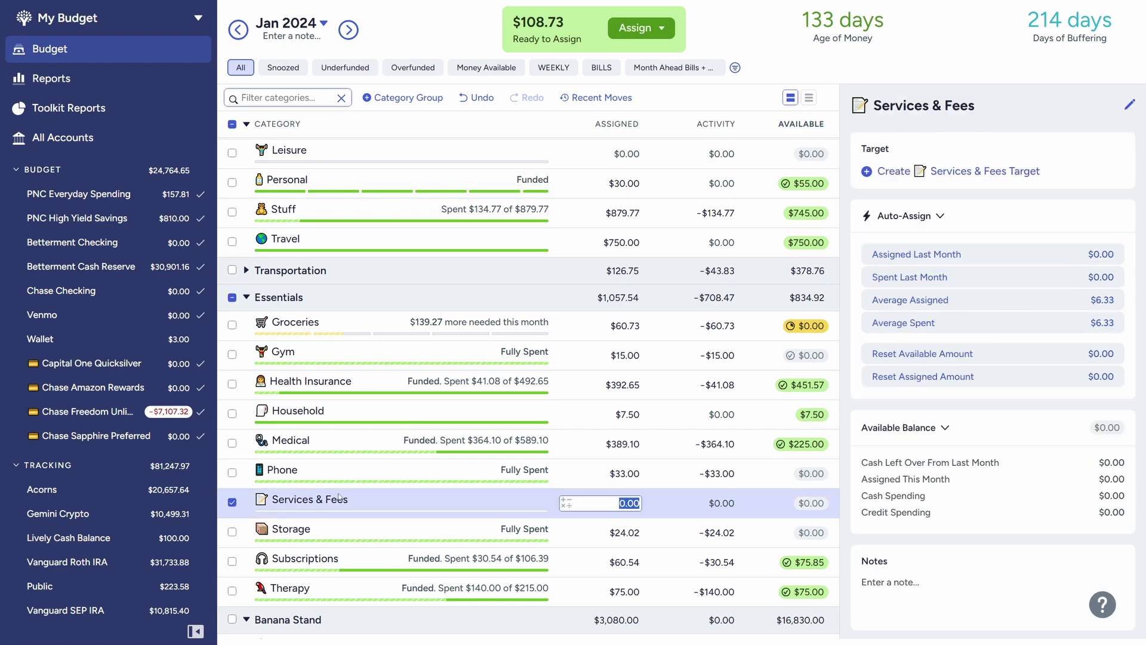
pyautogui.click(233, 503)
pyautogui.scroll(1, 370, 531)
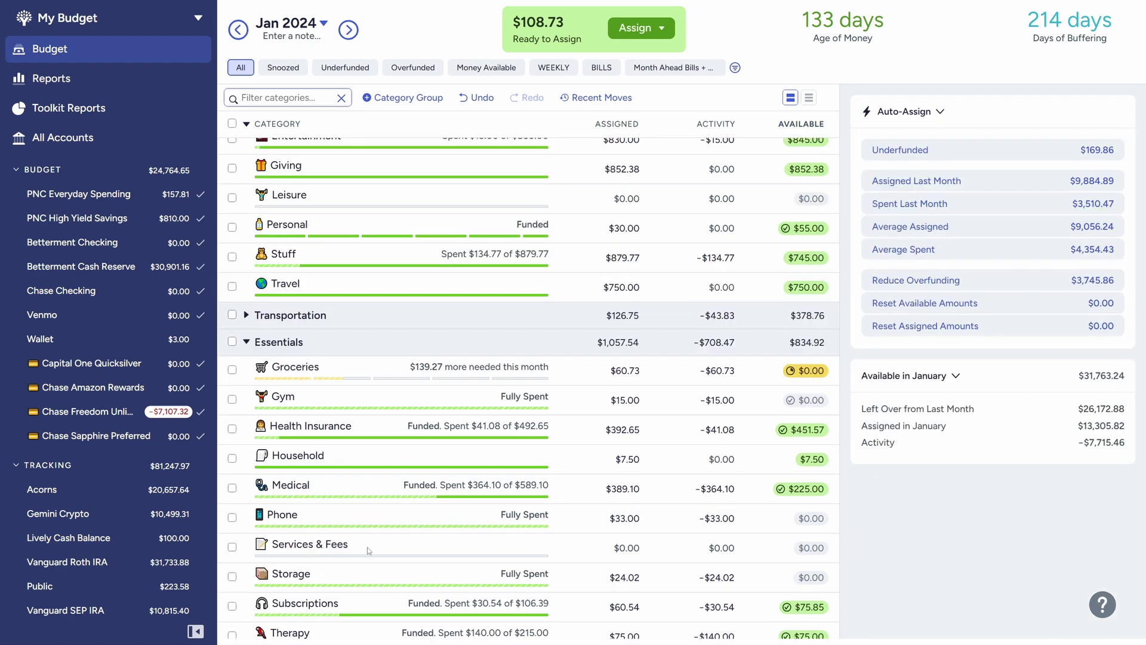
pyautogui.click(371, 549)
pyautogui.scroll(1, 358, 525)
pyautogui.scroll(-2, 334, 502)
pyautogui.scroll(3, 321, 486)
pyautogui.scroll(-2, 306, 505)
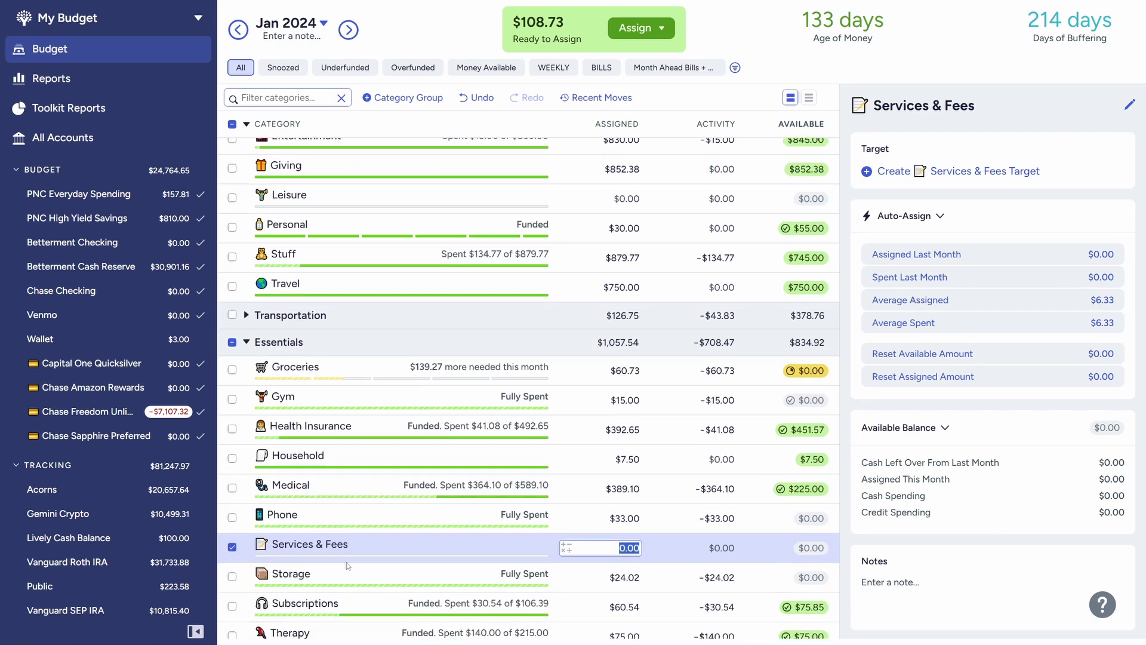
pyautogui.click(233, 548)
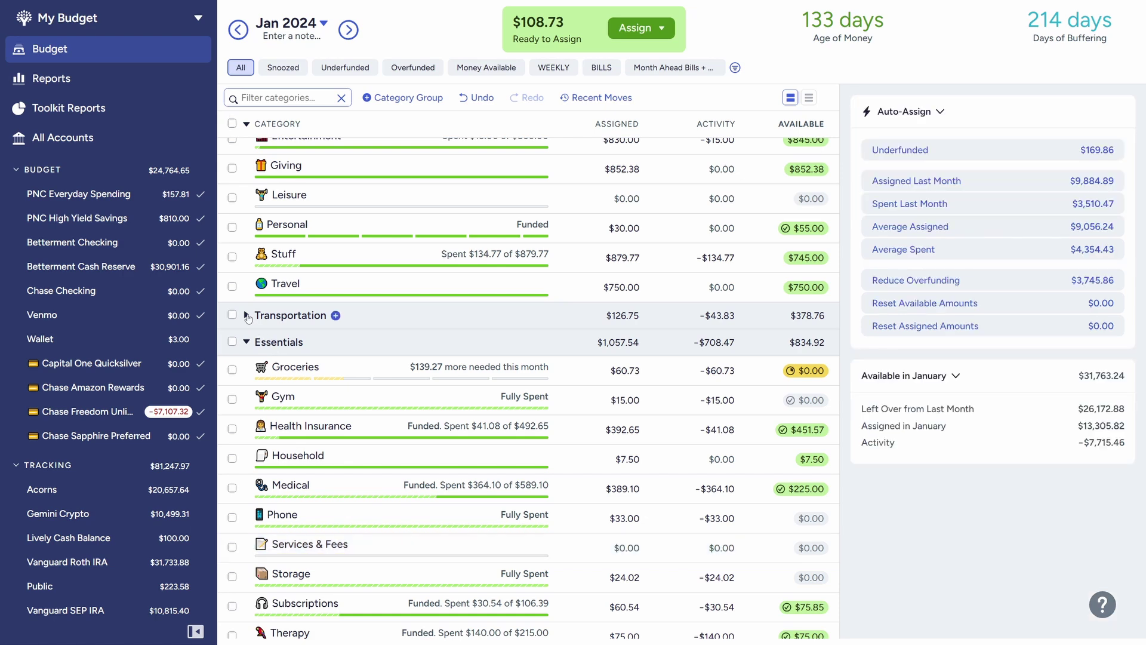
# Expand the Transportation group and delete its Registration/Renewal category, reassigning its past activity to the Transportation Insurance category.
pyautogui.click(247, 316)
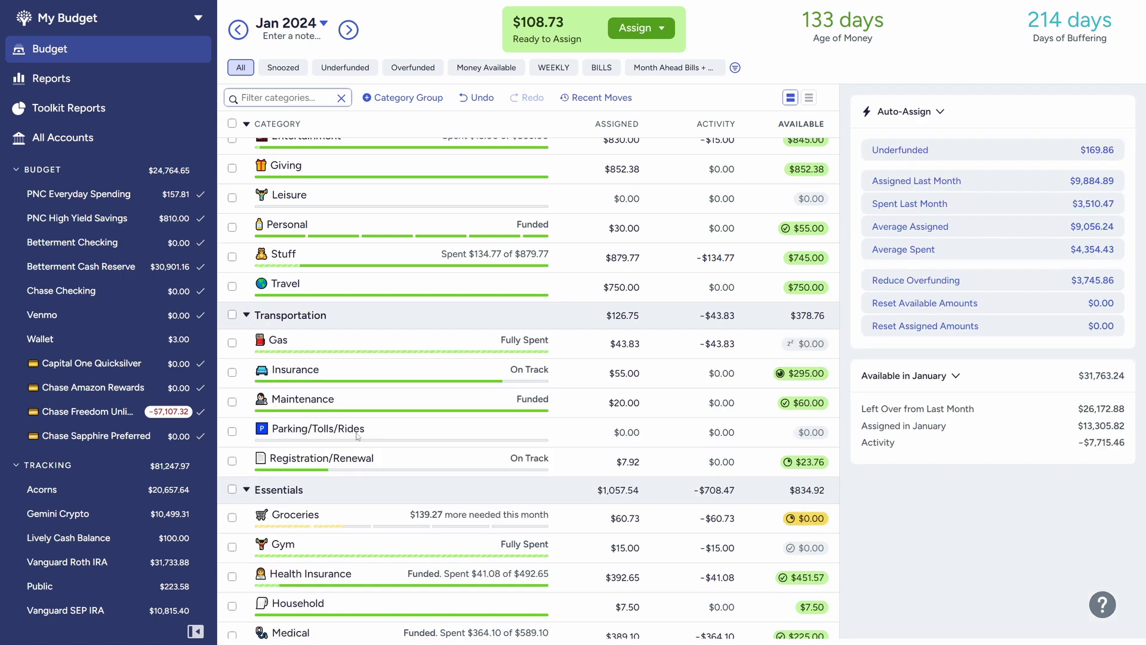
pyautogui.scroll(-3, 309, 305)
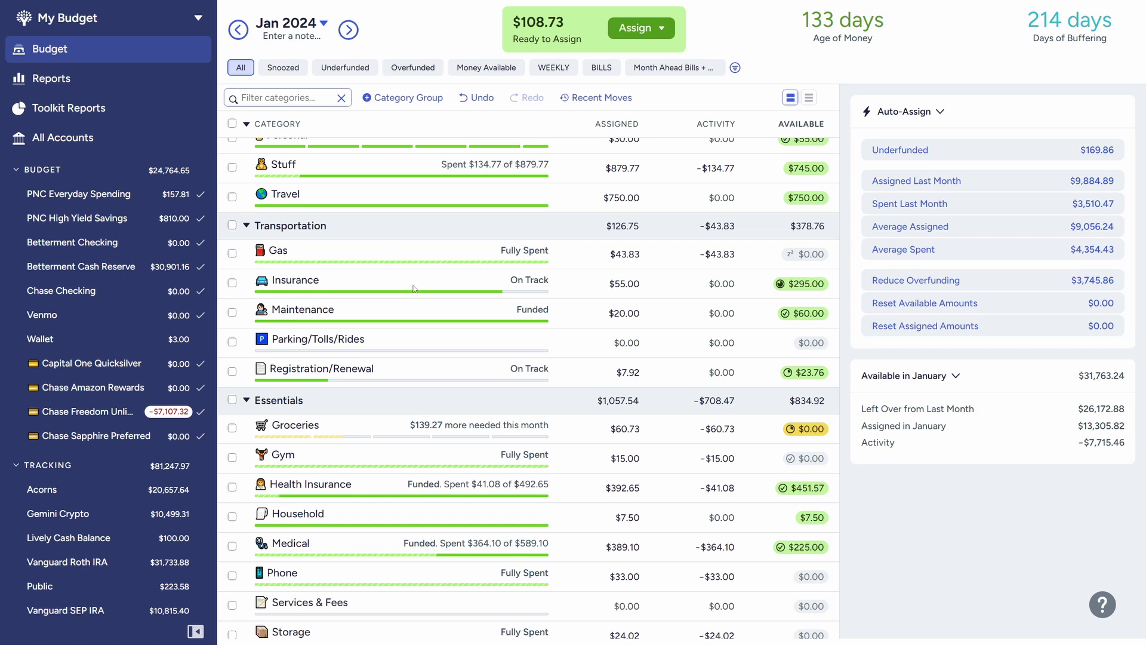
pyautogui.click(338, 373)
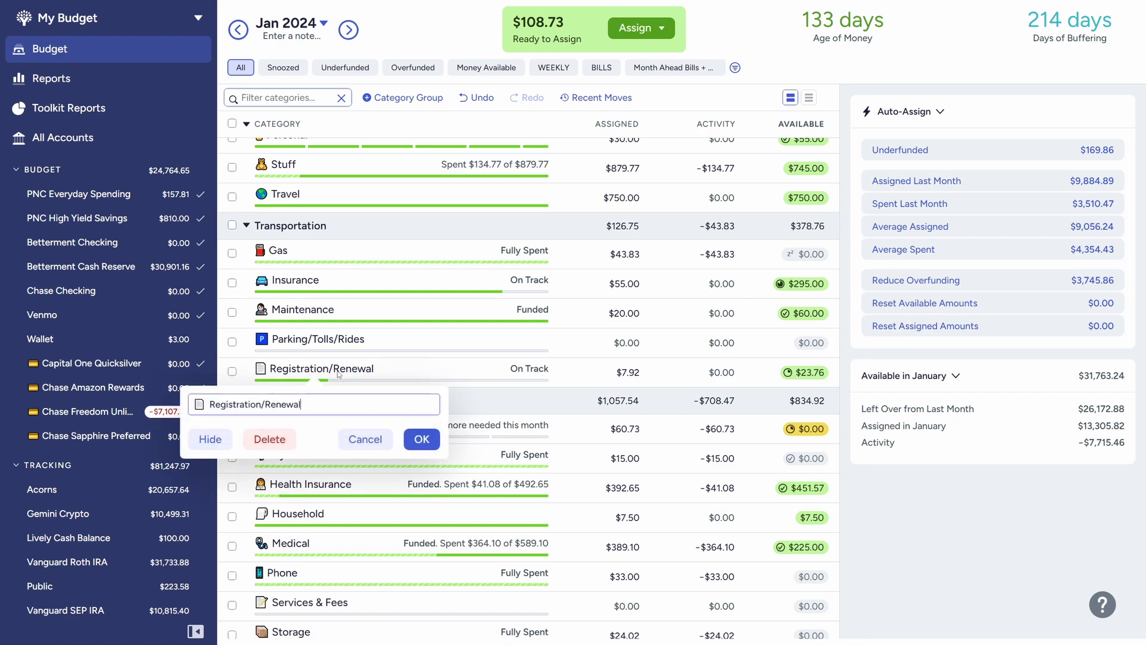
pyautogui.click(284, 440)
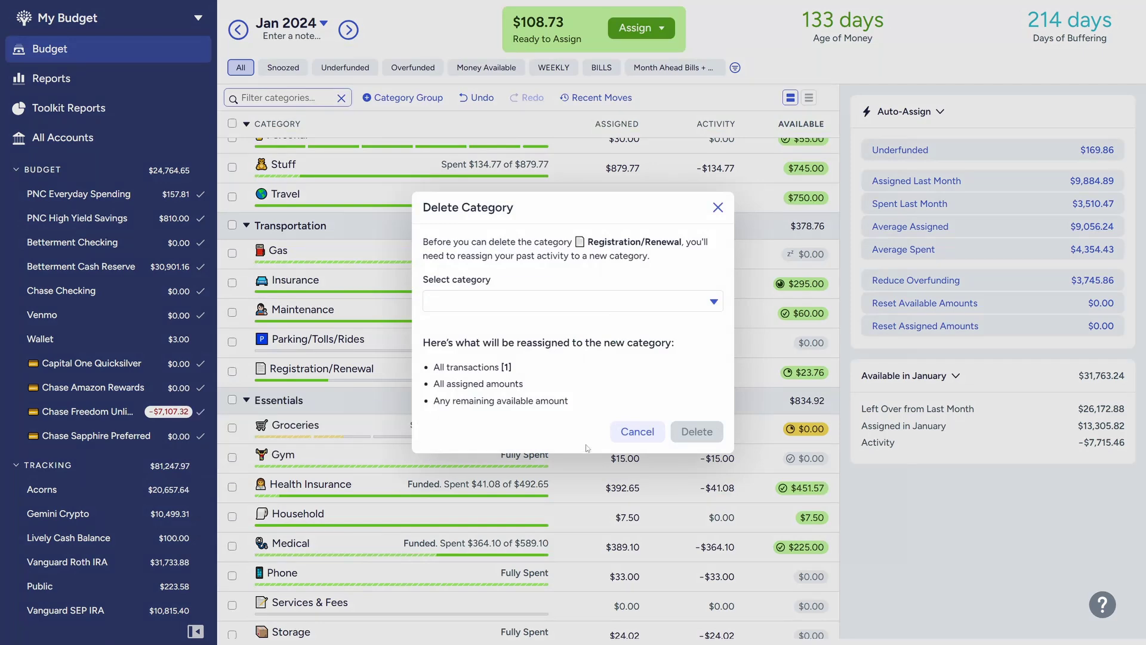
pyautogui.click(520, 300)
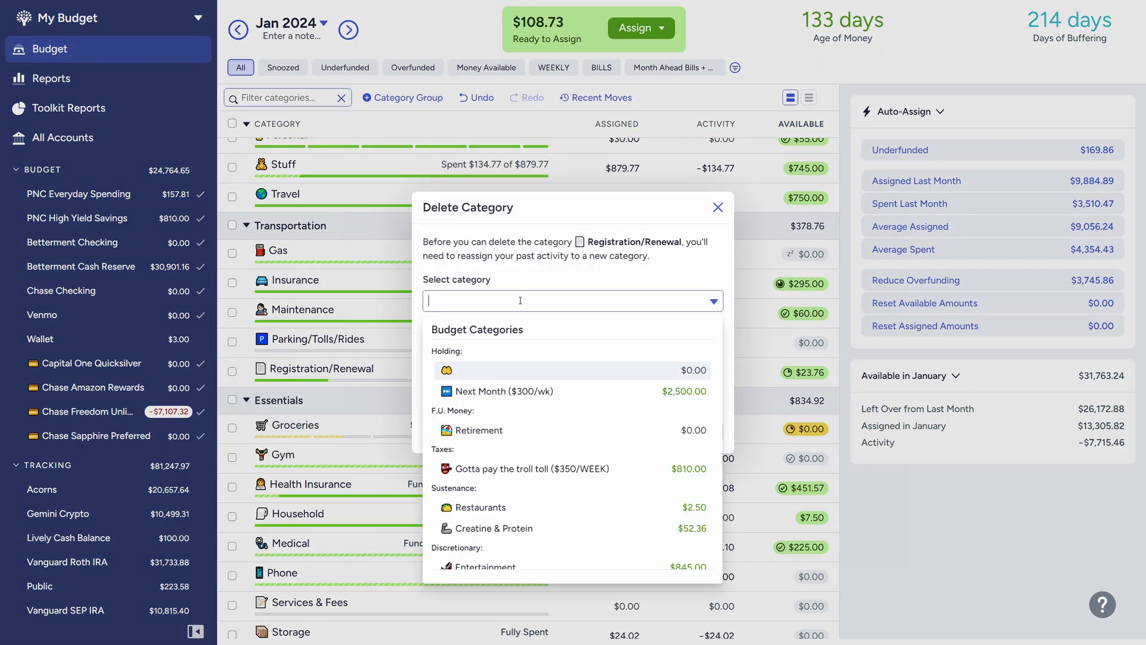
pyautogui.write('ins')
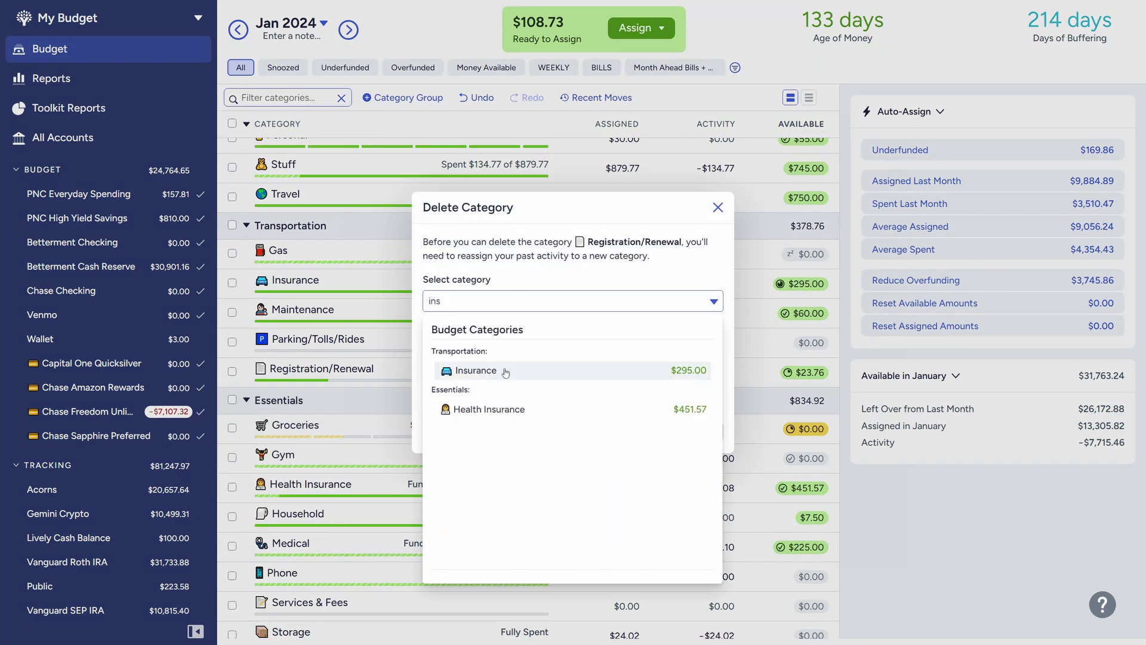
pyautogui.click(505, 370)
pyautogui.click(697, 431)
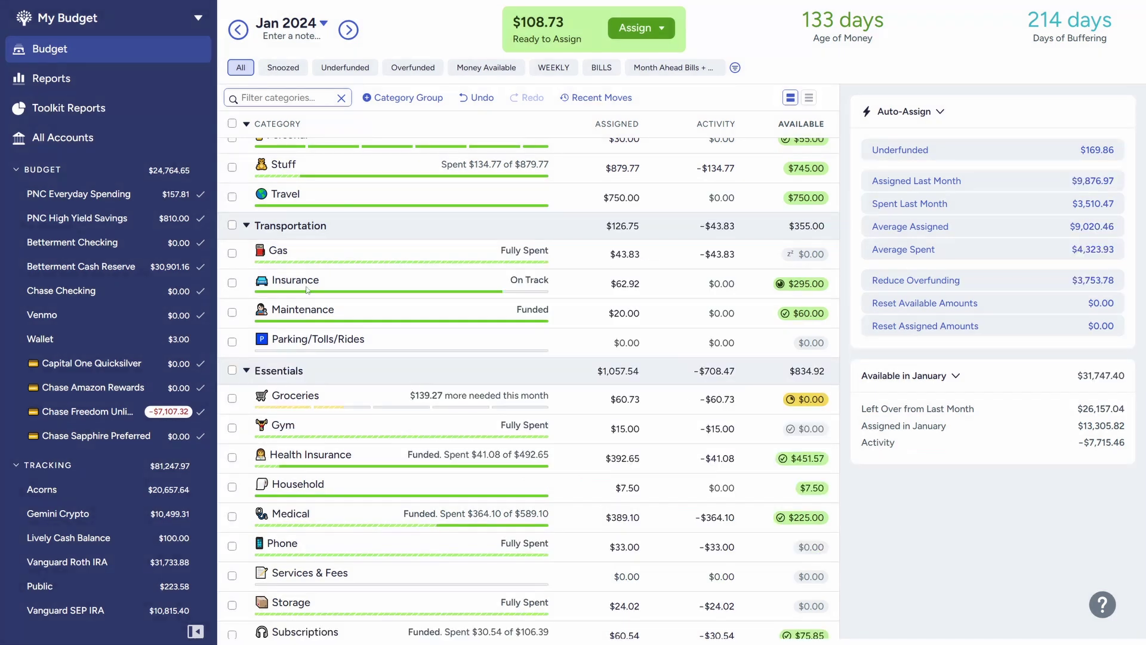
# Rename the Insurance category in Transportation as Insurance & Registration and leave it deselected.
pyautogui.click(302, 287)
pyautogui.click(320, 289)
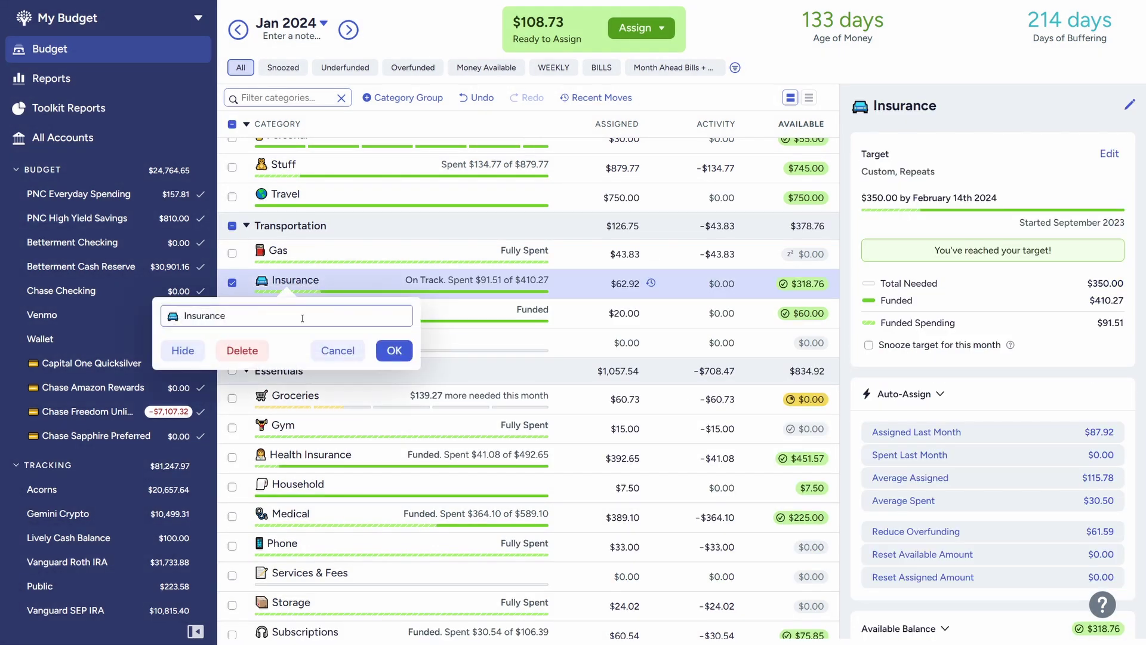
pyautogui.write('& Registrat')
pyautogui.click(394, 351)
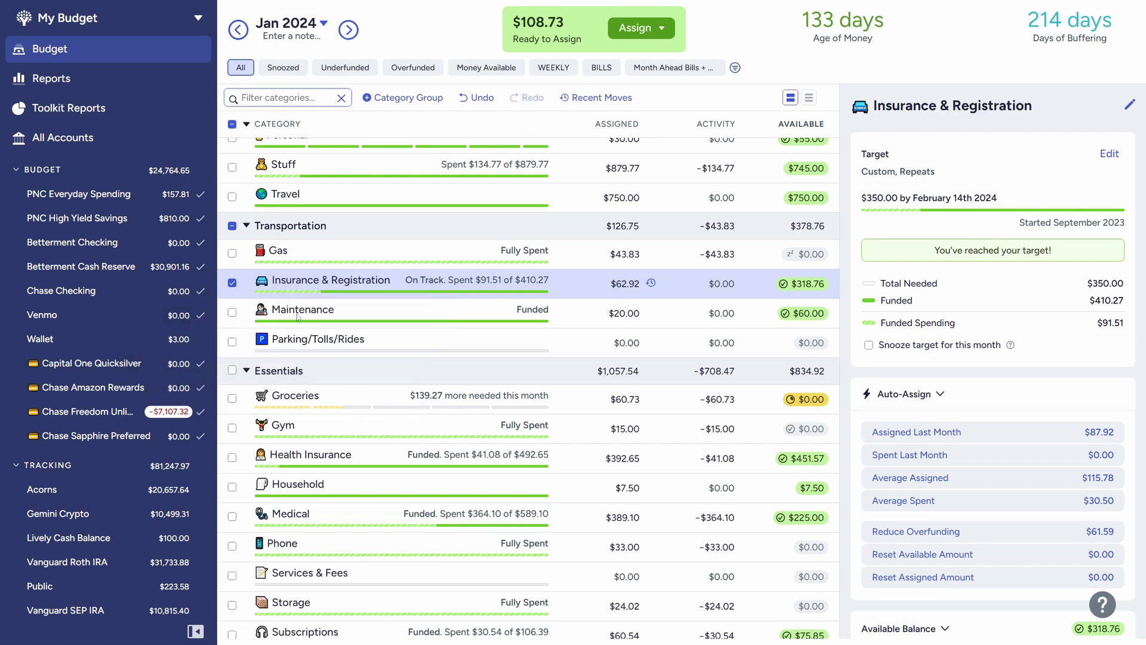
pyautogui.click(233, 283)
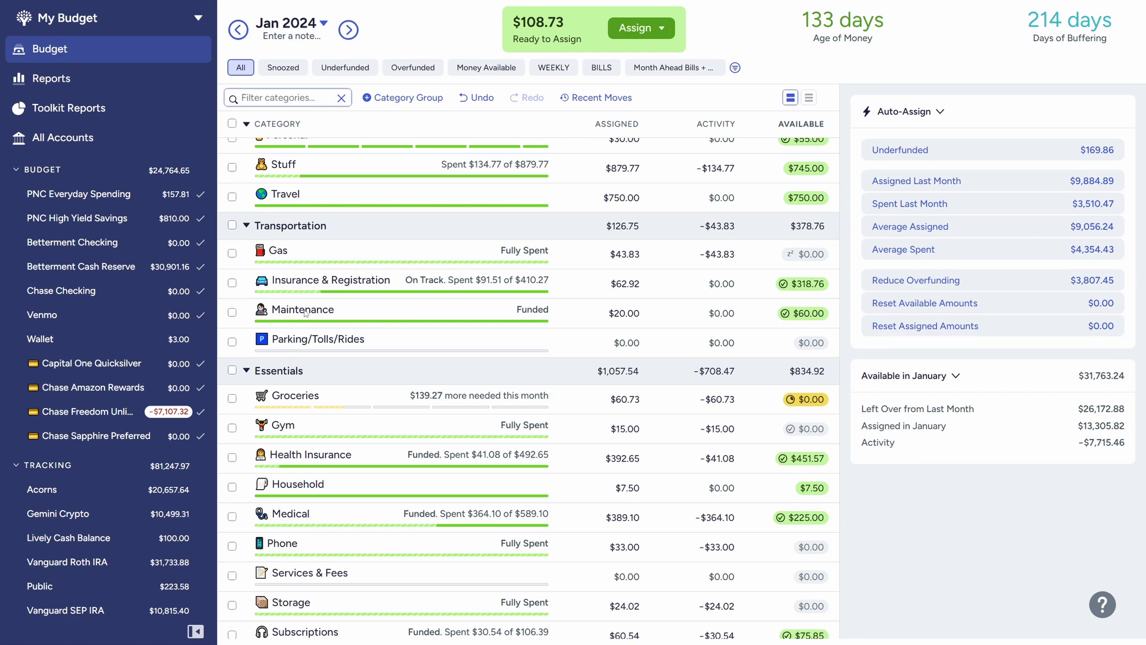
# Examine the Maintenance, Parking/Tolls/Rides, Services & Fees and Entertainment categories to judge where parking and ride costs belong, leaving them all deselected.
pyautogui.click(363, 315)
pyautogui.click(233, 313)
pyautogui.click(311, 341)
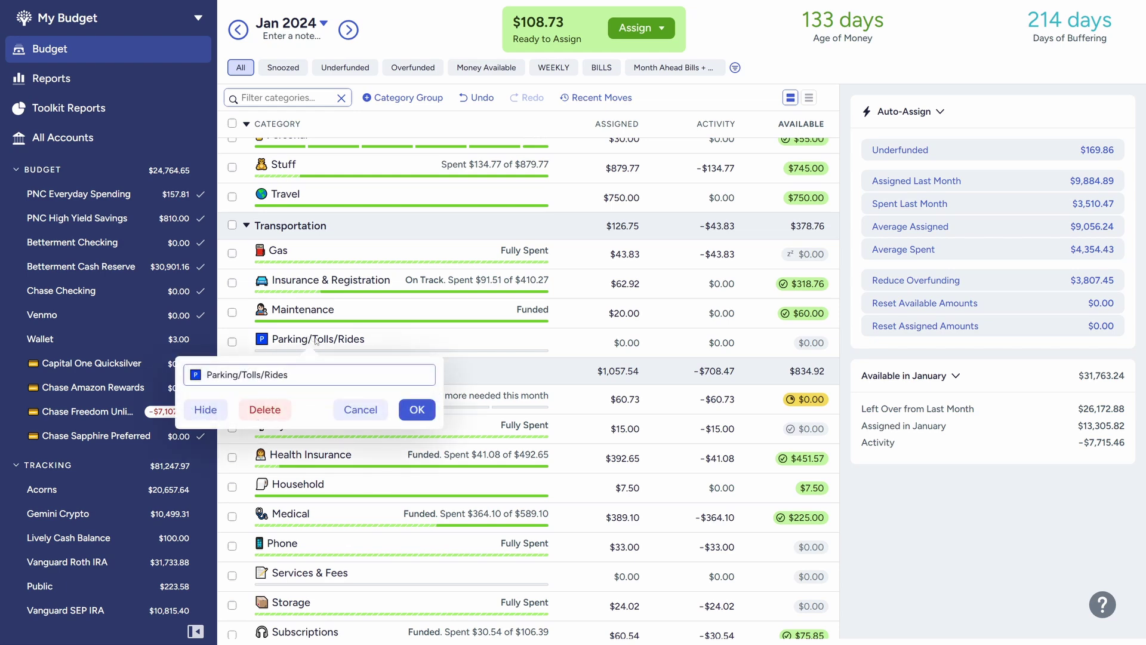
pyautogui.click(367, 412)
pyautogui.scroll(-1, 371, 540)
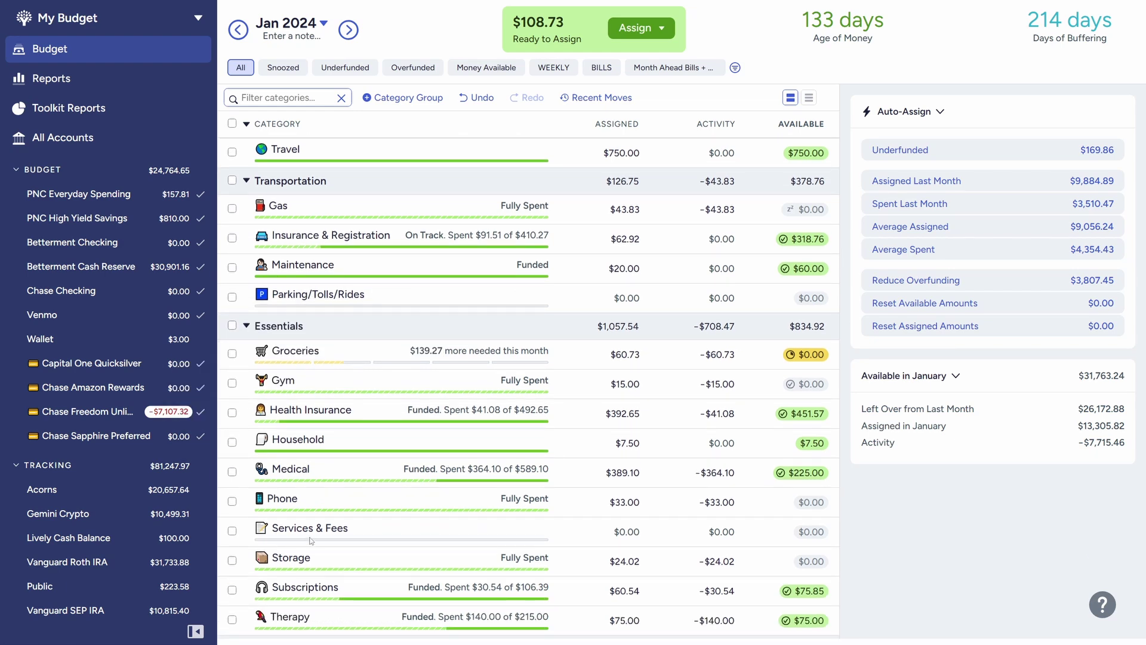
pyautogui.click(375, 527)
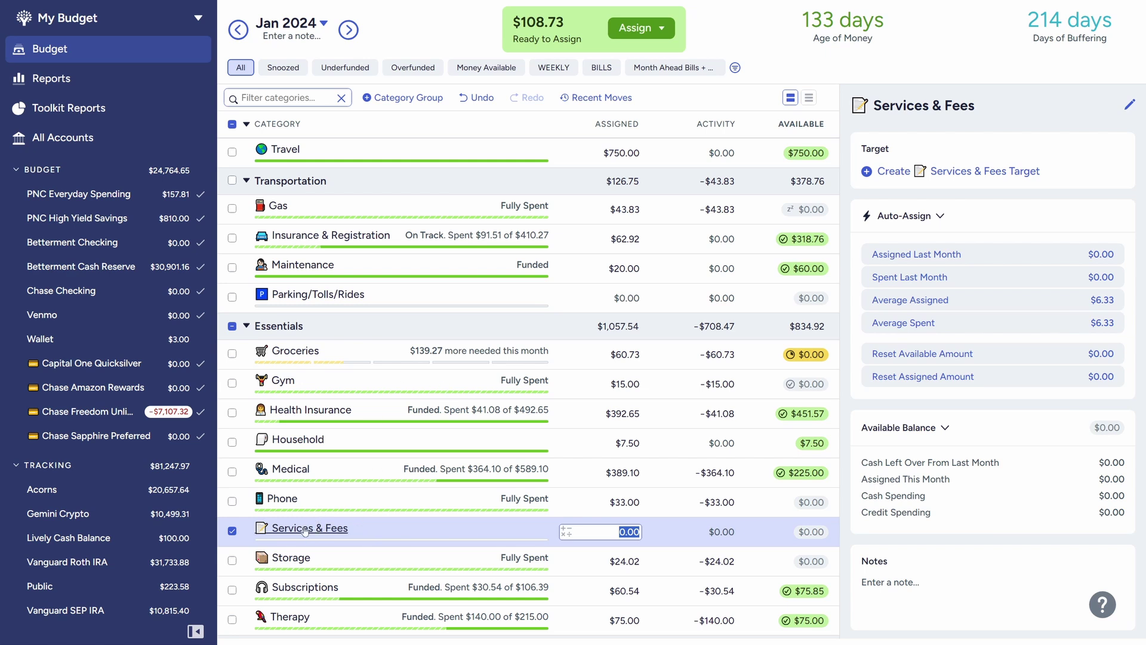
pyautogui.click(241, 533)
pyautogui.click(232, 531)
pyautogui.scroll(2, 240, 533)
pyautogui.click(378, 392)
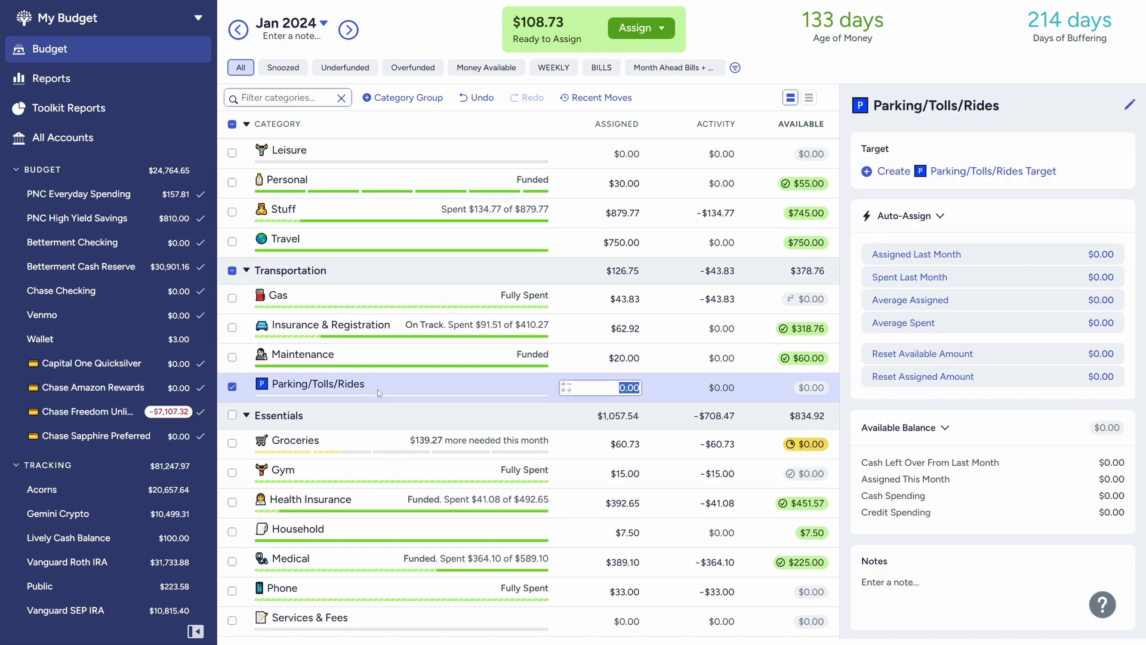
pyautogui.scroll(3, 377, 392)
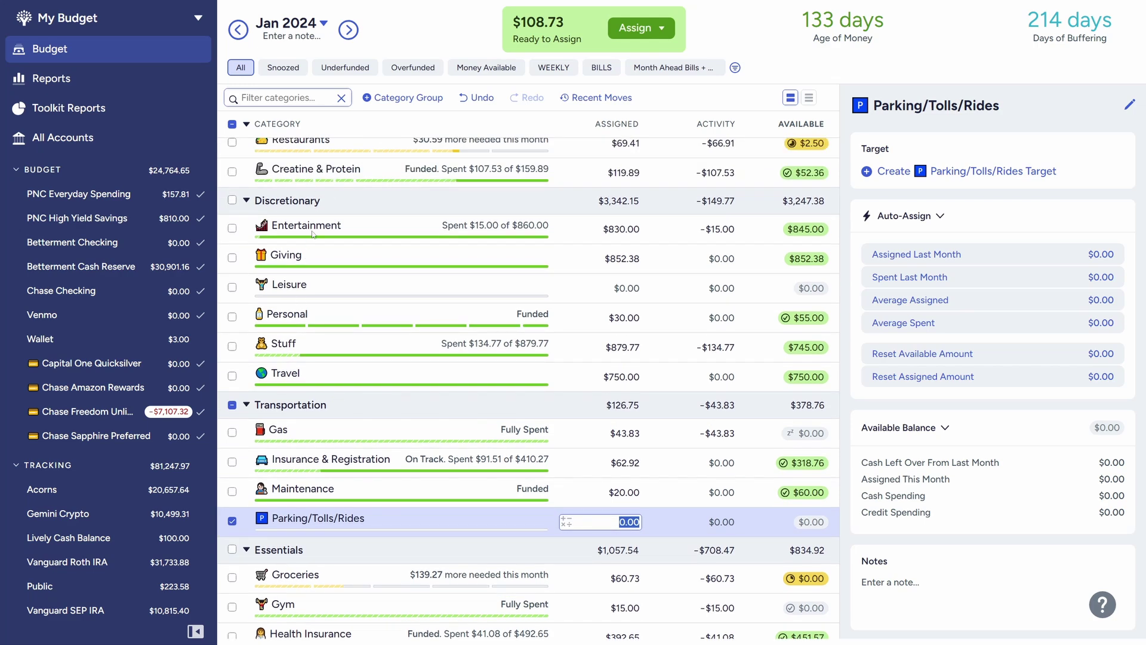
pyautogui.click(375, 227)
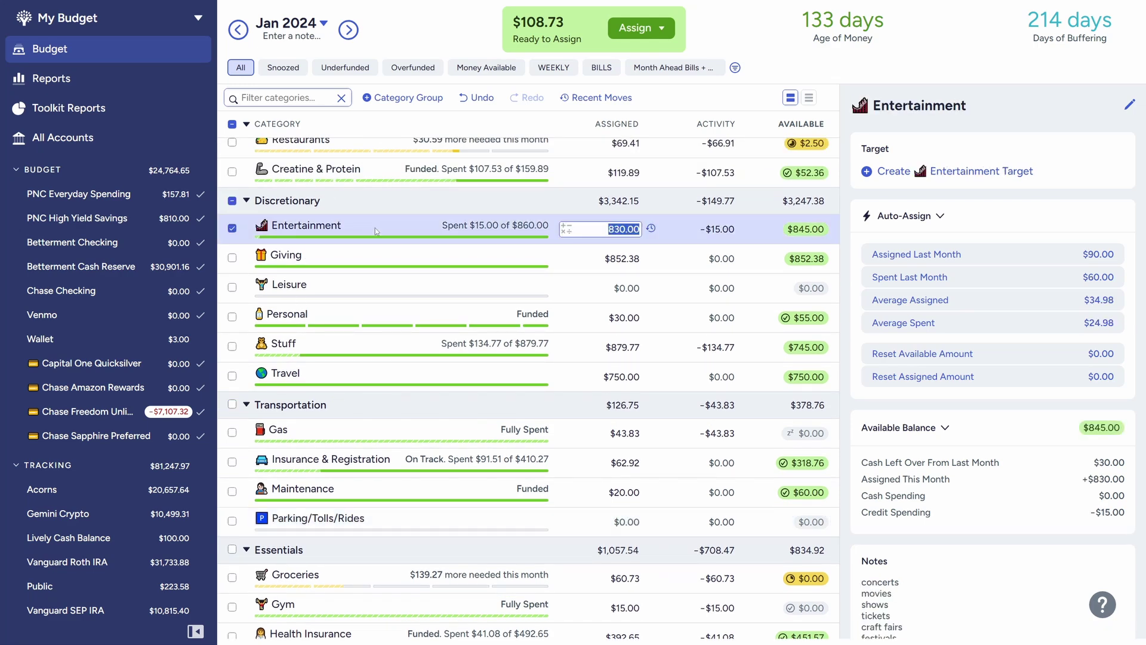
pyautogui.click(232, 229)
# Delete the Parking/Tolls/Rides category from the Transportation group.
pyautogui.scroll(-1, 319, 477)
pyautogui.click(319, 475)
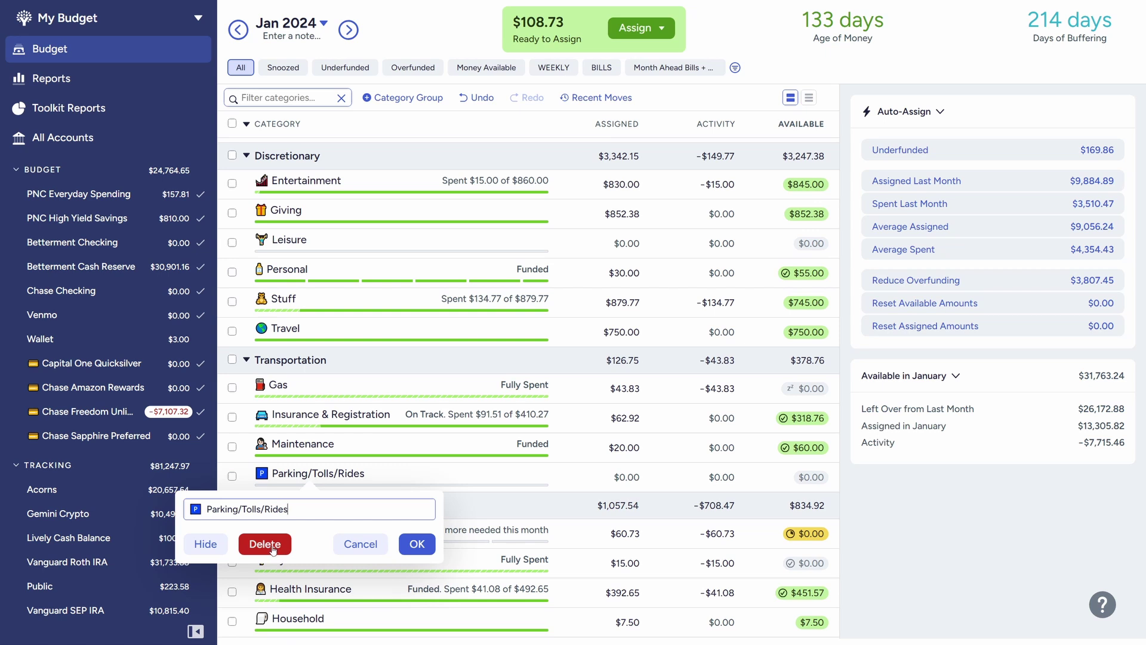
pyautogui.click(273, 548)
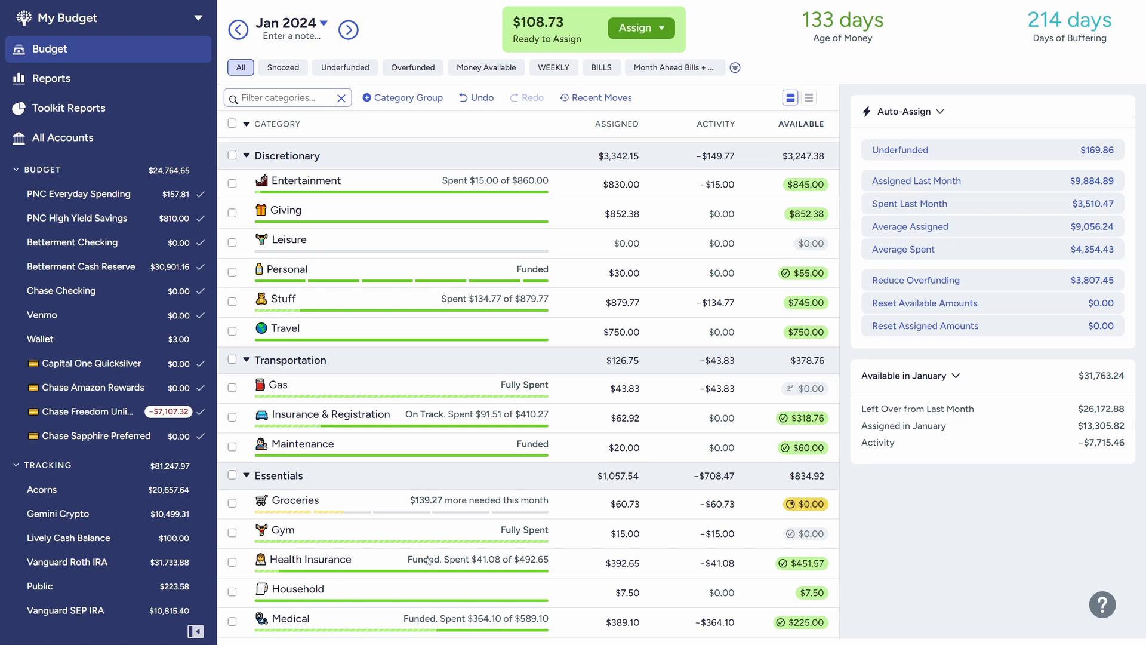
# Rename the Discretionary category group as Fulfillment.
pyautogui.scroll(-3, 428, 557)
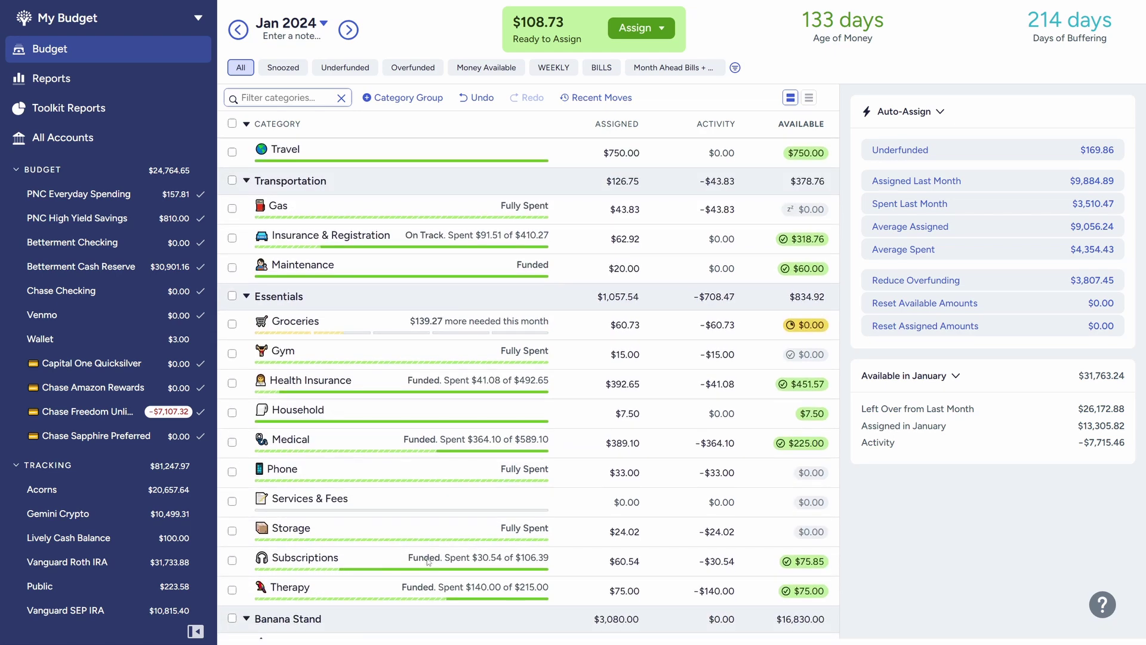
pyautogui.scroll(-7, 427, 560)
pyautogui.scroll(6, 425, 558)
pyautogui.scroll(6, 425, 556)
pyautogui.scroll(-3, 425, 543)
pyautogui.scroll(1, 425, 543)
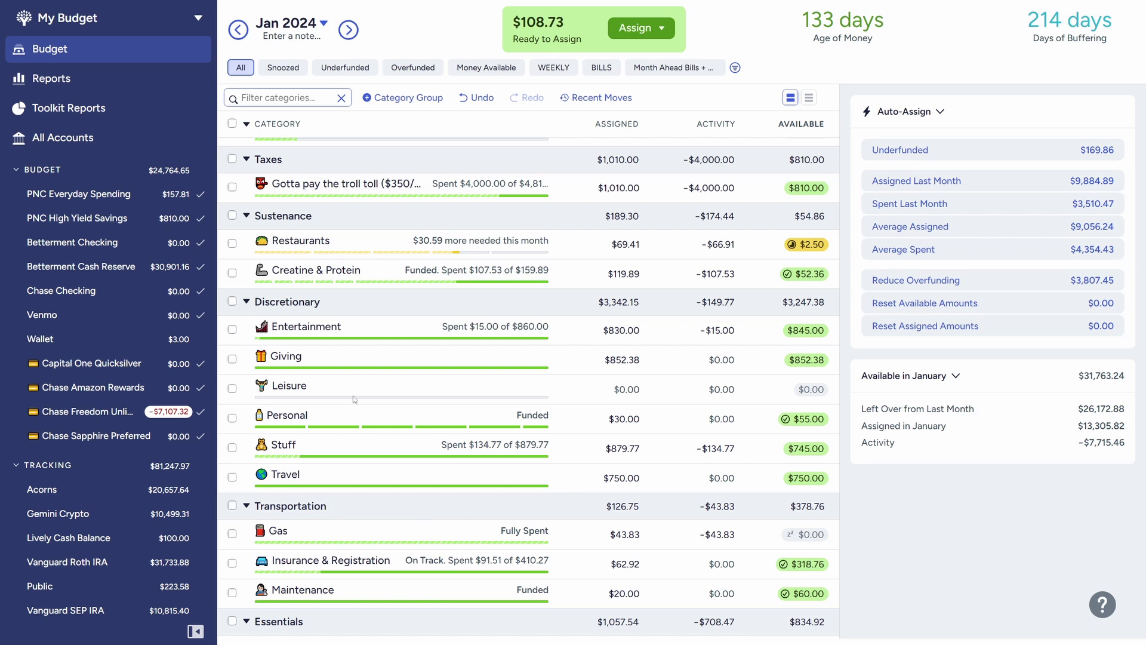
pyautogui.click(291, 305)
pyautogui.hotkey('ctrl', 'a')
pyautogui.write('Fu')
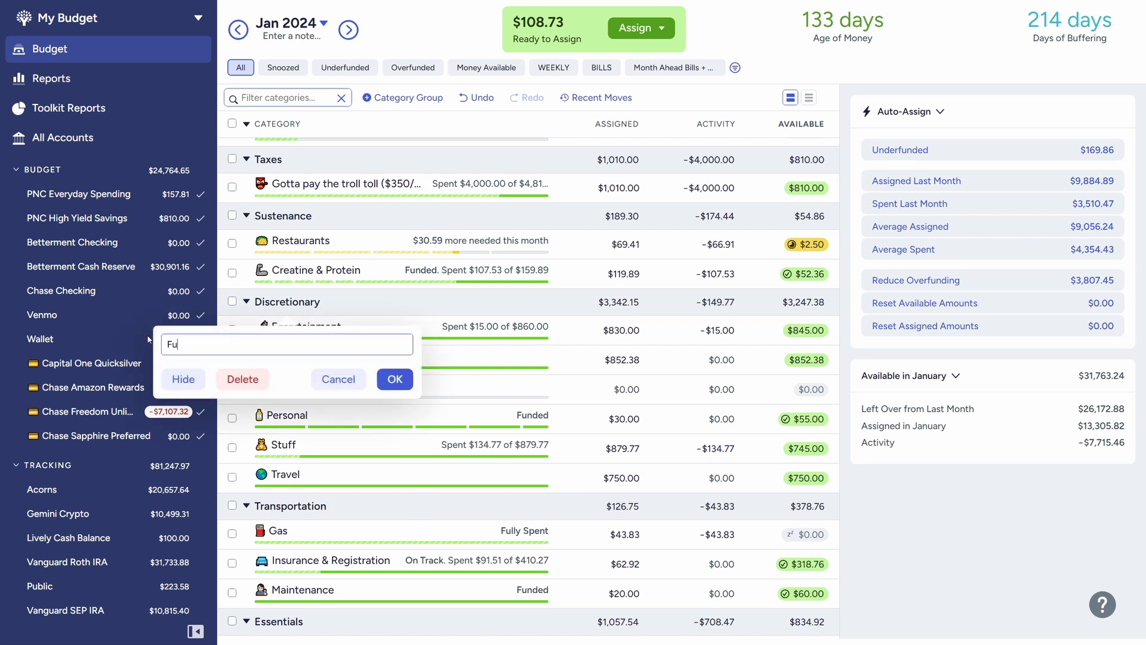
pyautogui.write('lfillment')
pyautogui.click(395, 379)
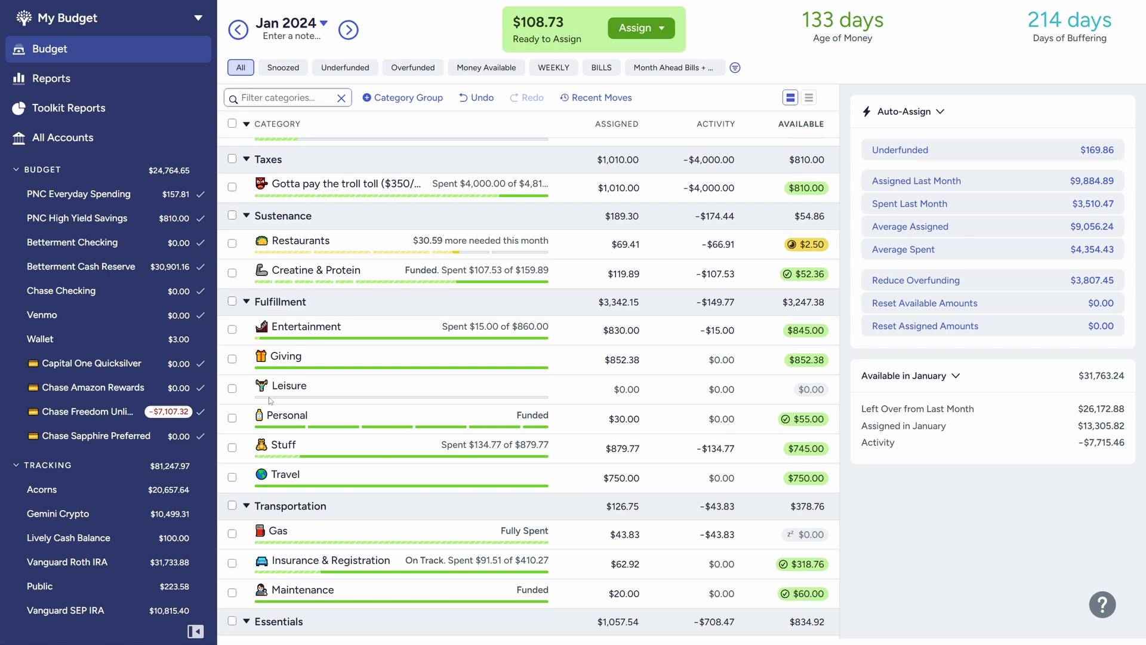
# Review the Holding, F.U. Money, Taxes, Sustenance and Fulfillment groups and the categories they contain.
pyautogui.scroll(1, 338, 403)
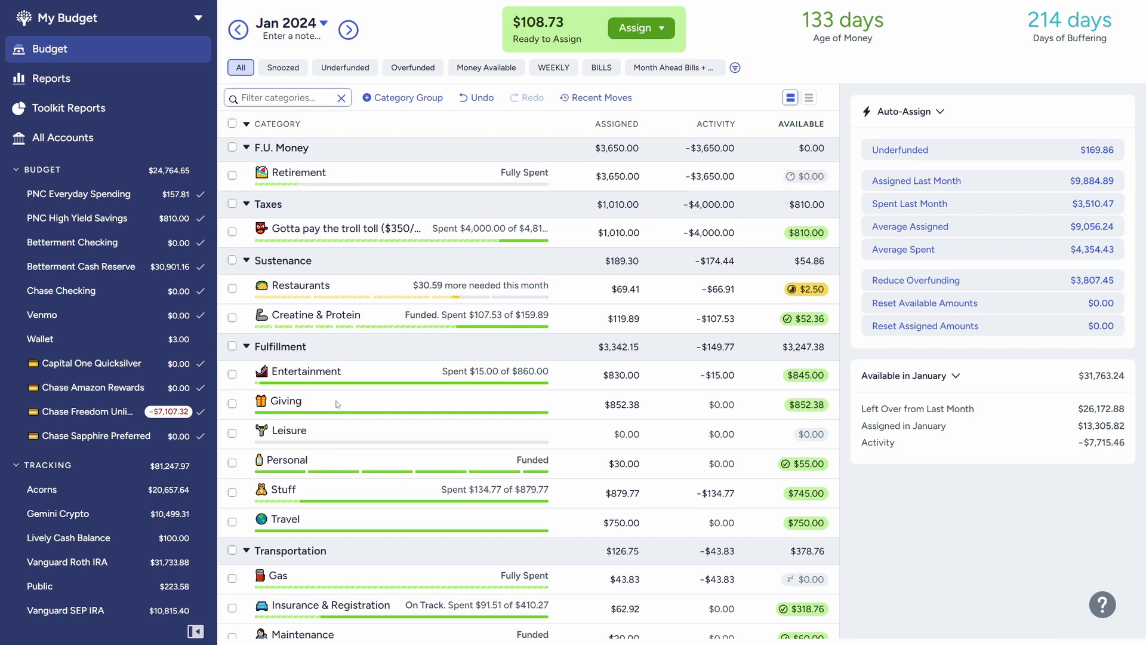
pyautogui.scroll(1, 320, 402)
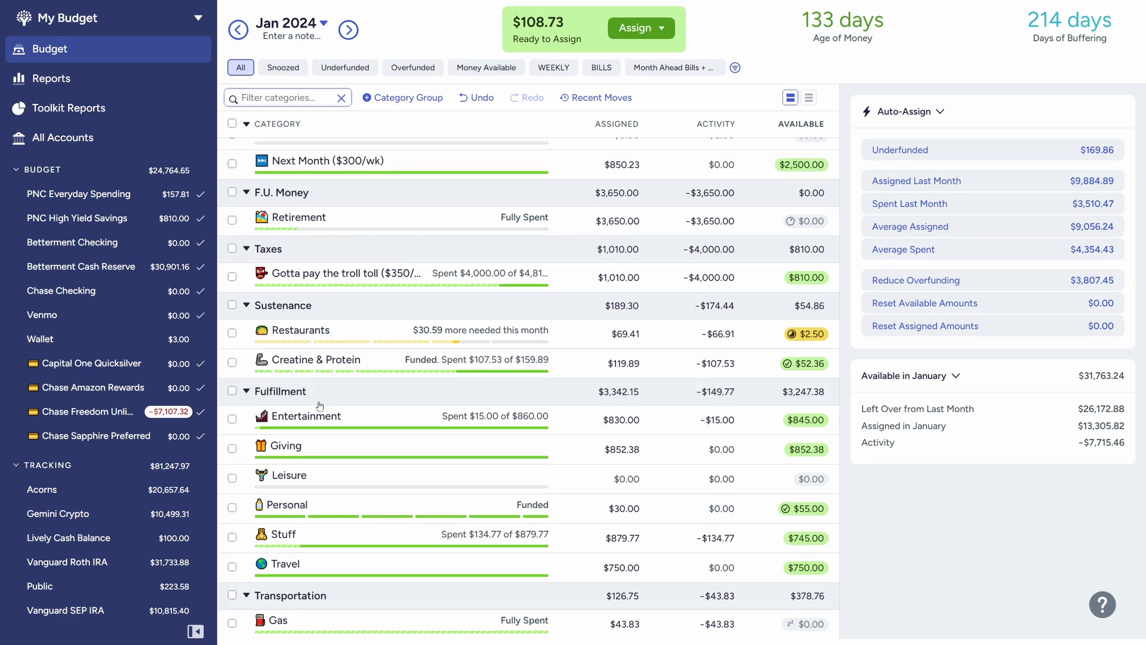
pyautogui.scroll(1, 373, 302)
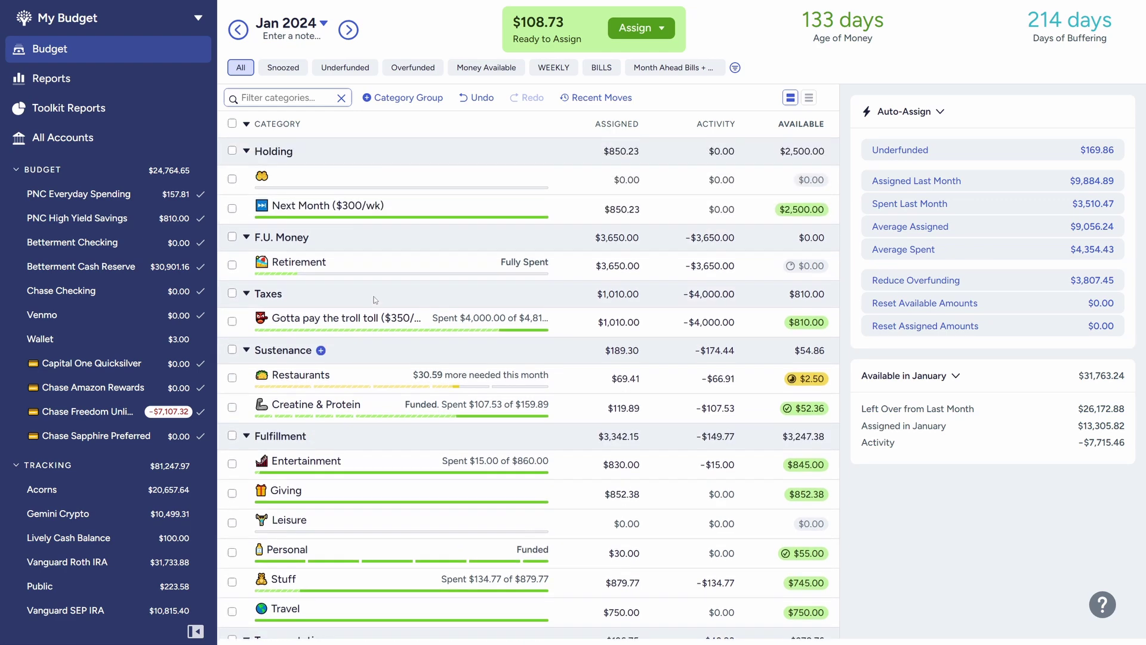
pyautogui.scroll(-1, 380, 364)
pyautogui.scroll(1, 343, 227)
pyautogui.click(404, 266)
pyautogui.click(405, 266)
pyautogui.scroll(-1, 477, 349)
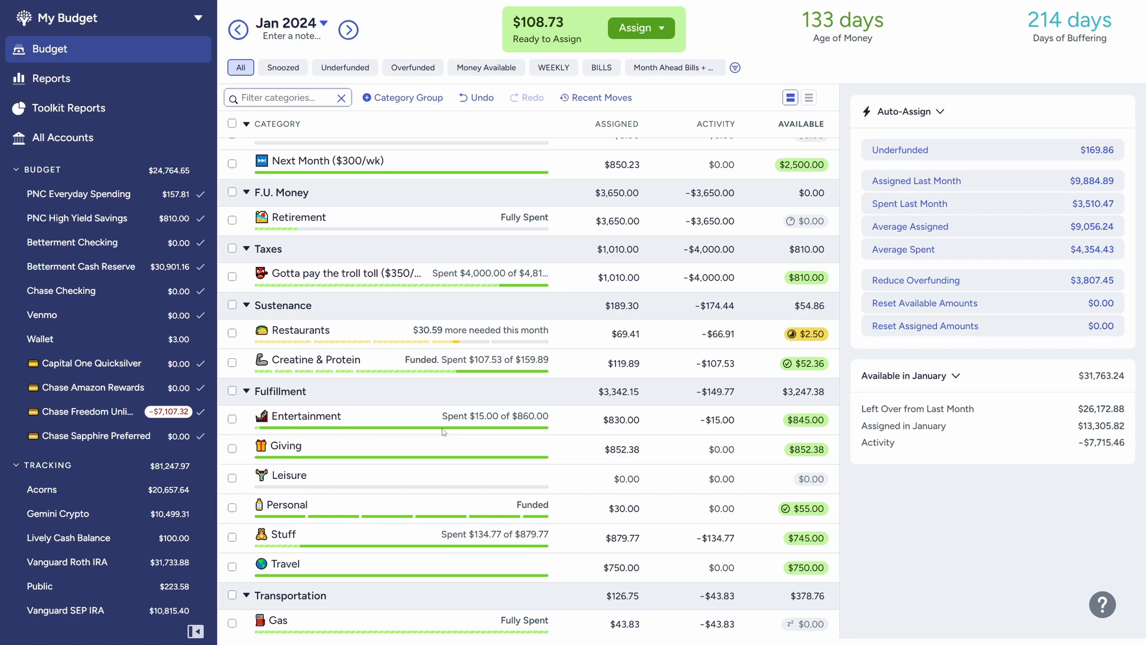
# Add a category named with only the money bag emoji to the Fulfillment group and leave it deselected.
pyautogui.scroll(-1, 436, 429)
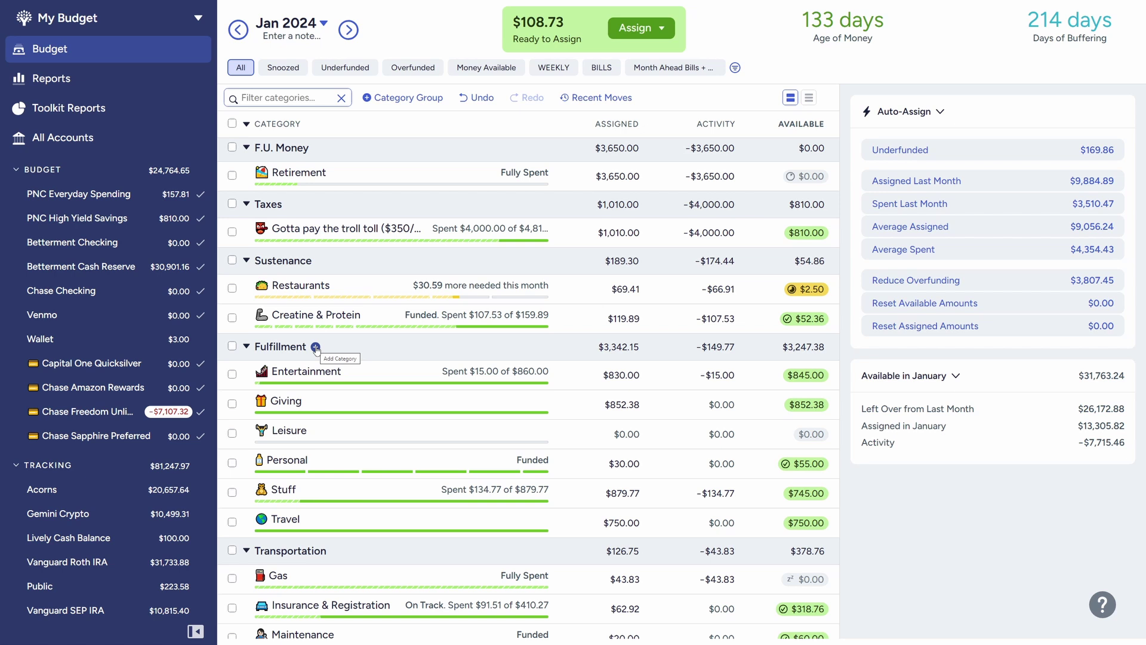
pyautogui.click(315, 348)
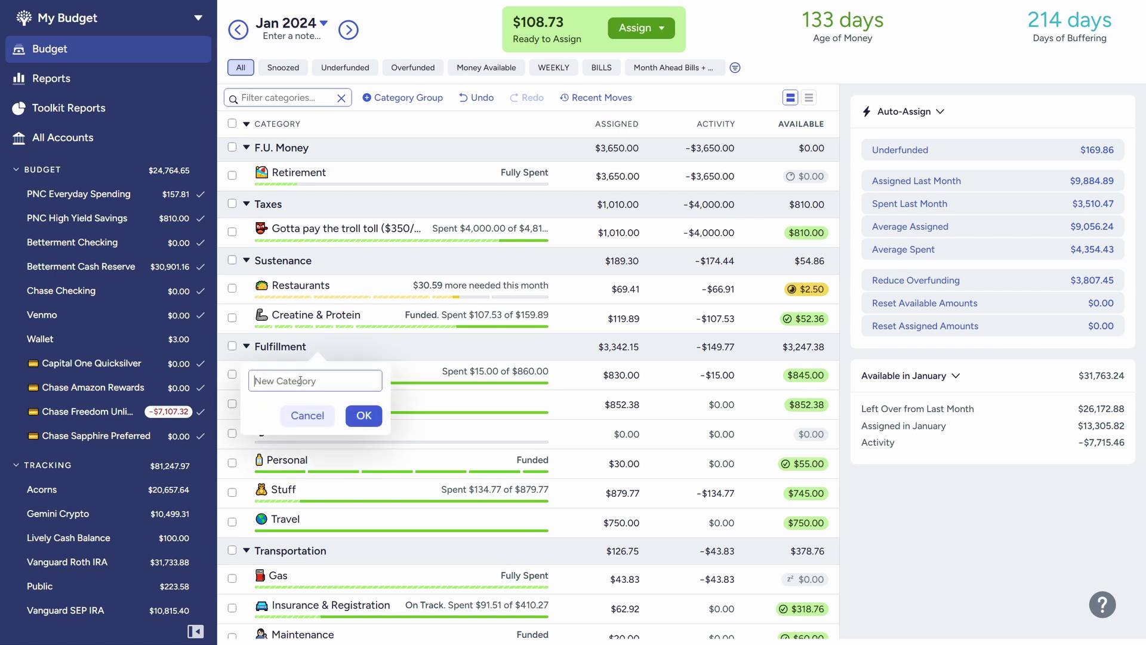
pyautogui.press('super+period')
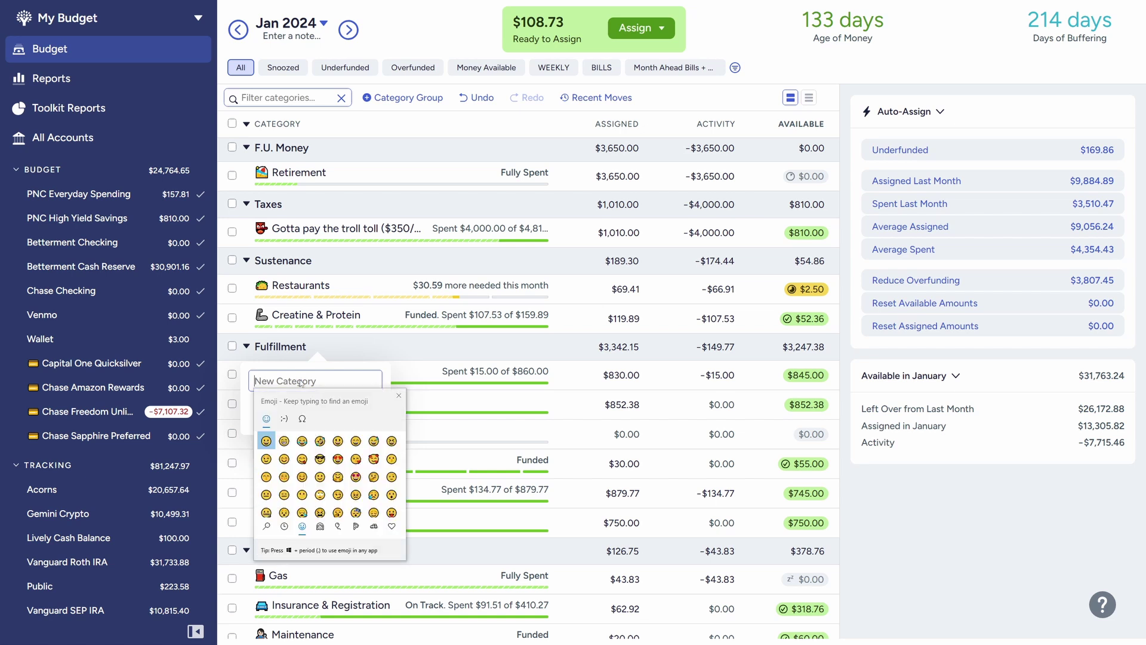
pyautogui.write('mon')
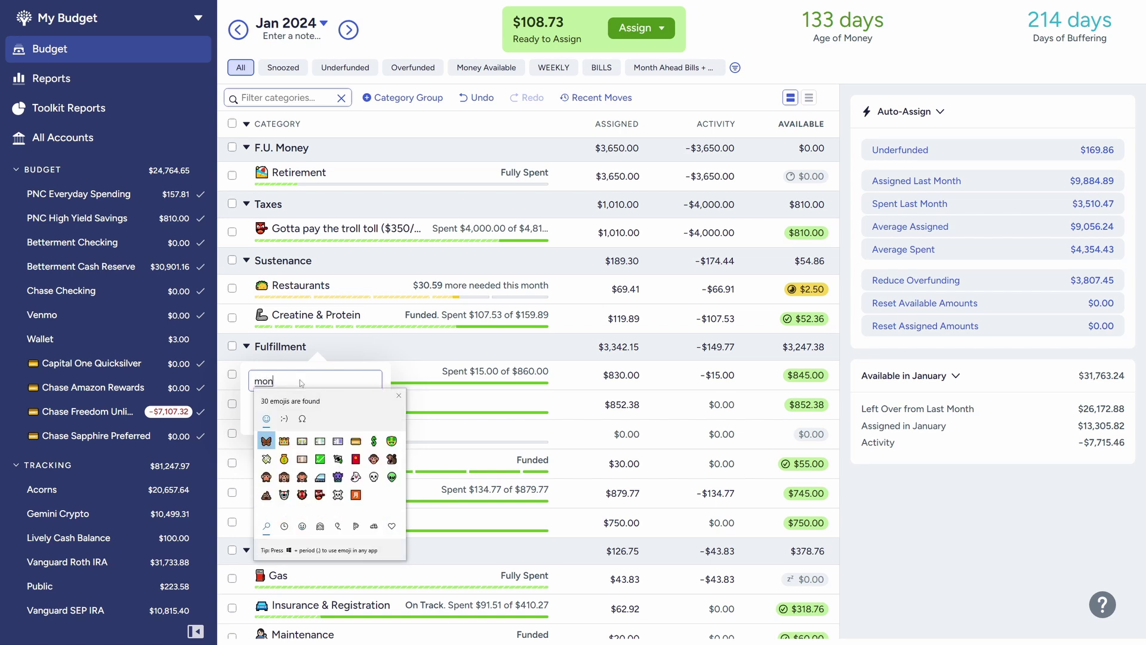
pyautogui.click(285, 459)
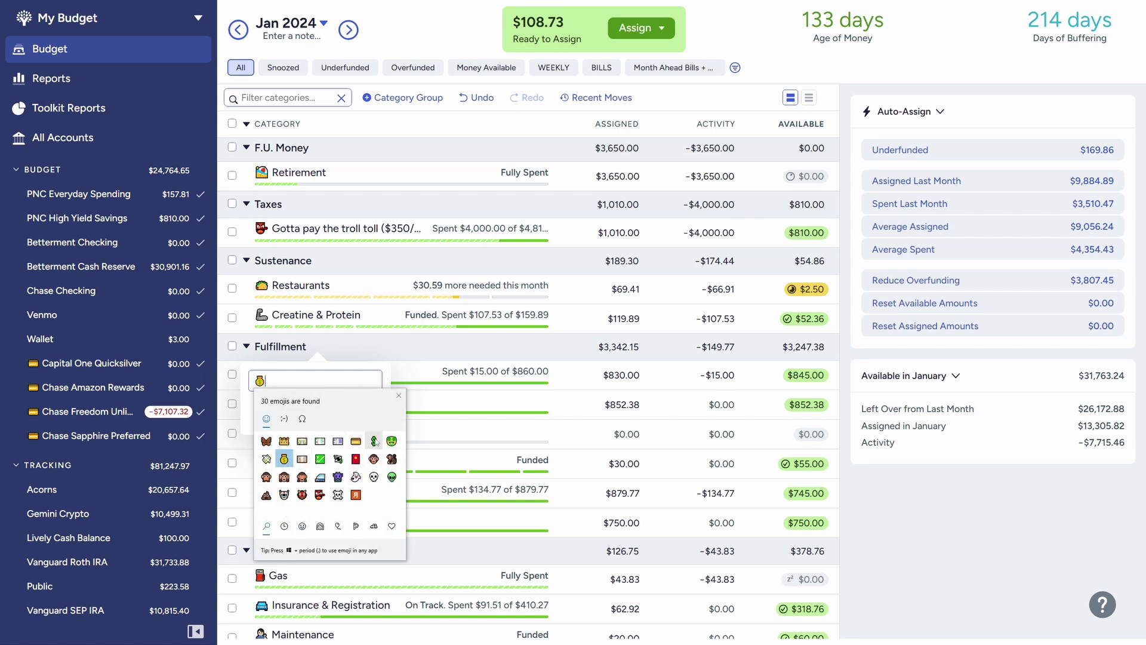
pyautogui.click(354, 381)
pyautogui.click(365, 413)
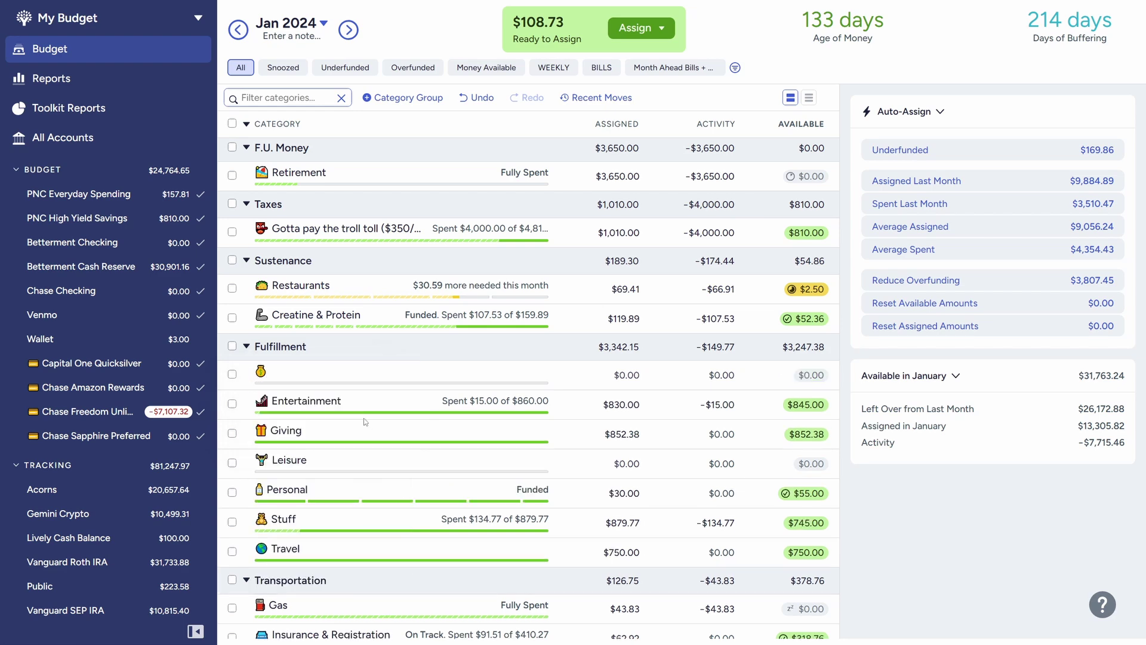
pyautogui.click(351, 374)
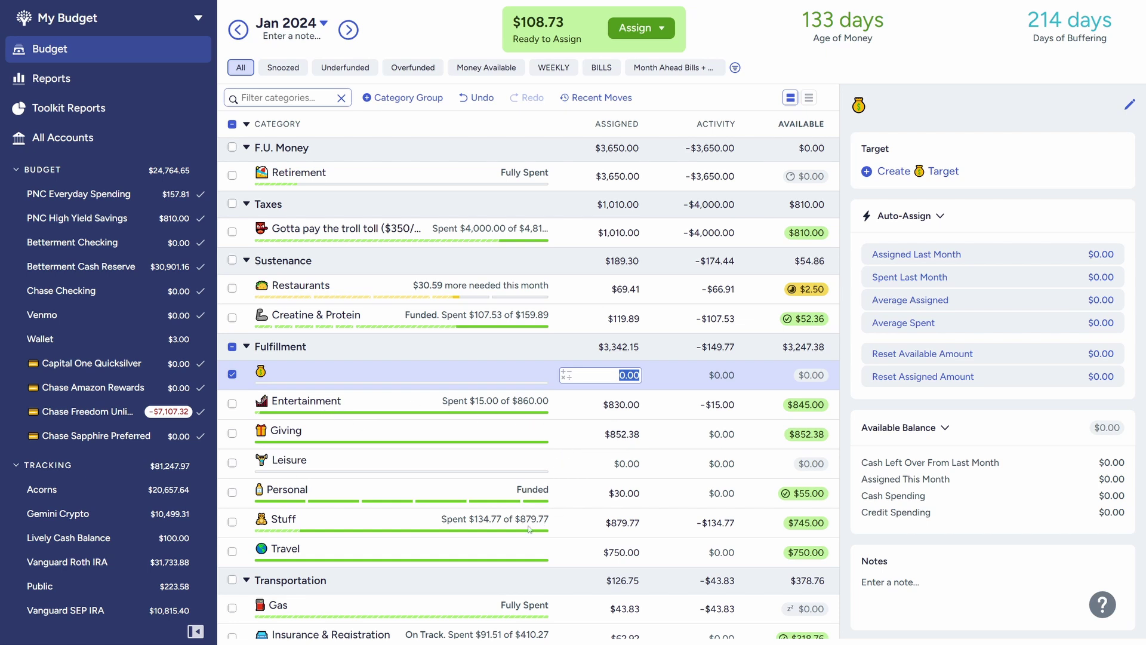
pyautogui.scroll(-3, 546, 490)
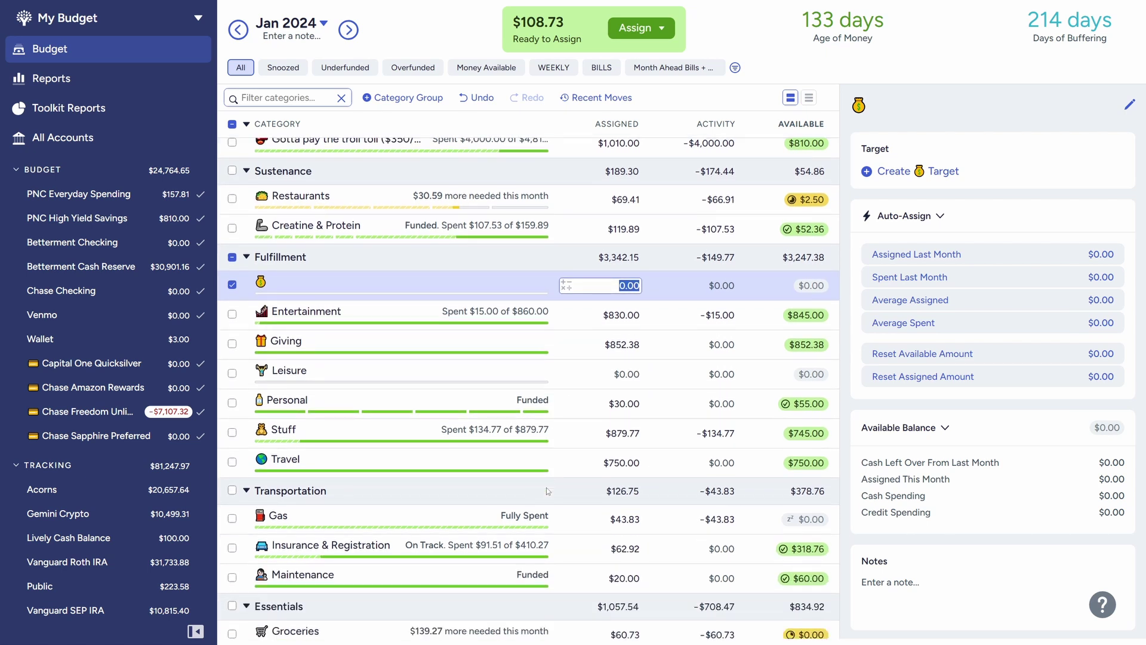
pyautogui.press('Escape')
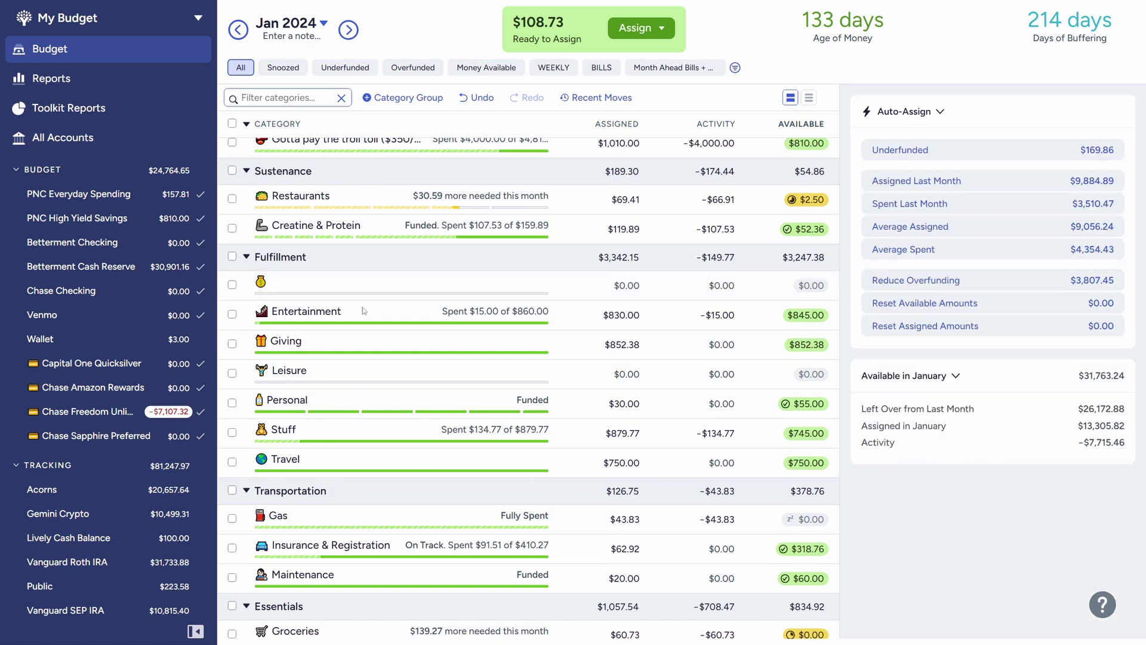
# Examine the details of the Entertainment, Giving, Leisure, Personal and money bag categories in the Fulfillment group.
pyautogui.click(403, 308)
pyautogui.click(354, 342)
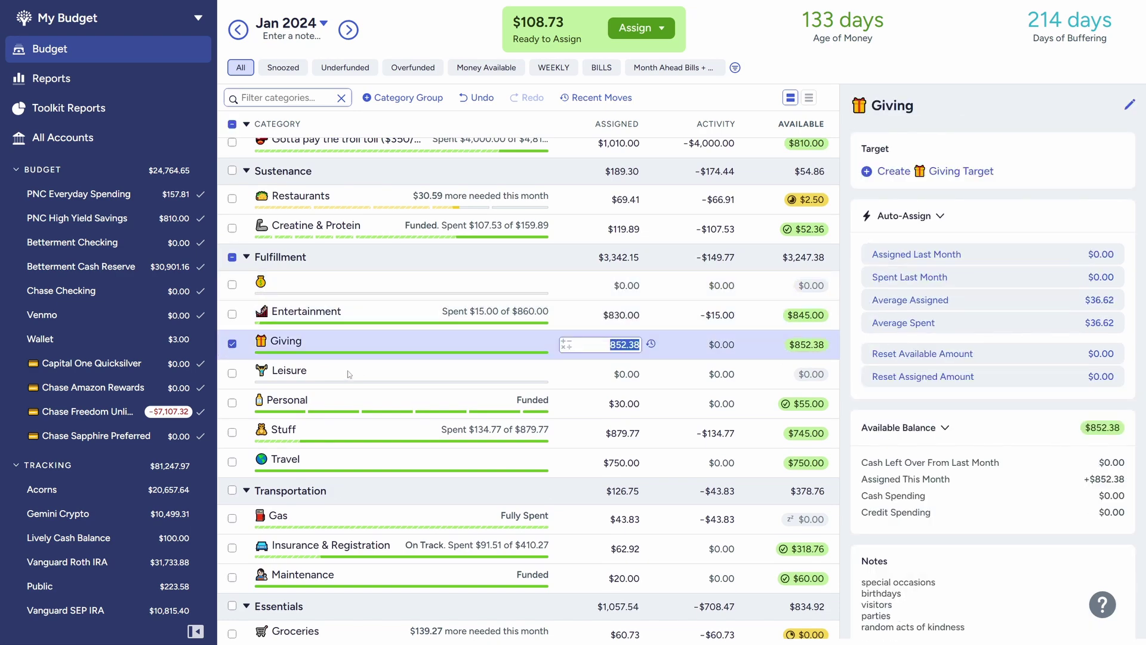
pyautogui.click(349, 373)
pyautogui.click(346, 403)
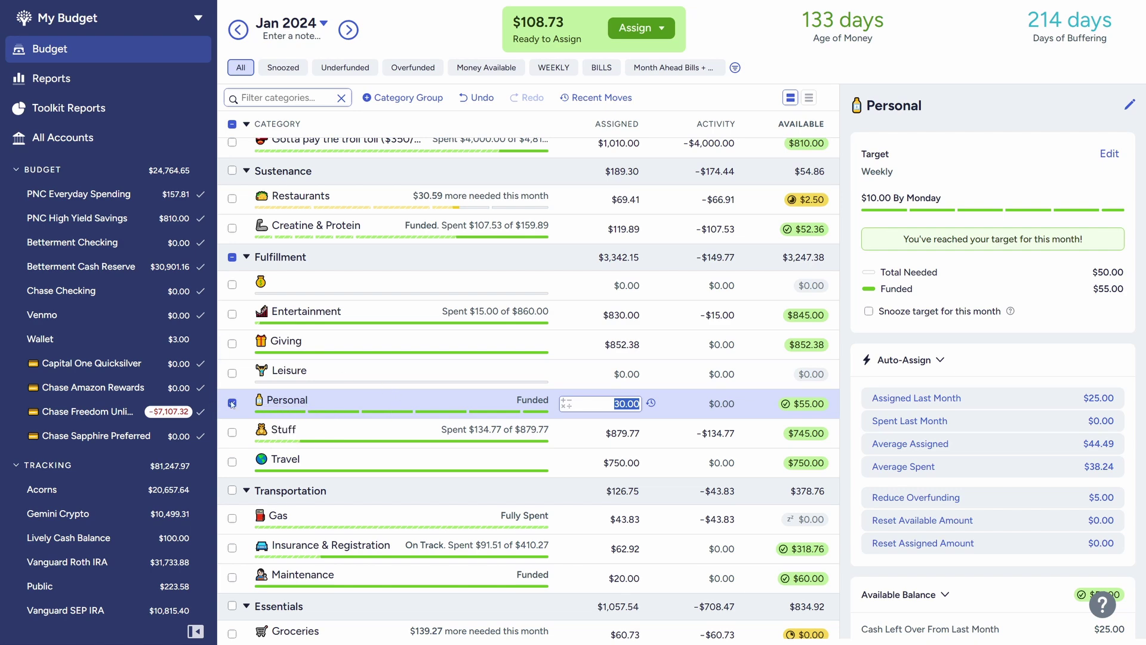
pyautogui.press('Escape')
pyautogui.click(436, 280)
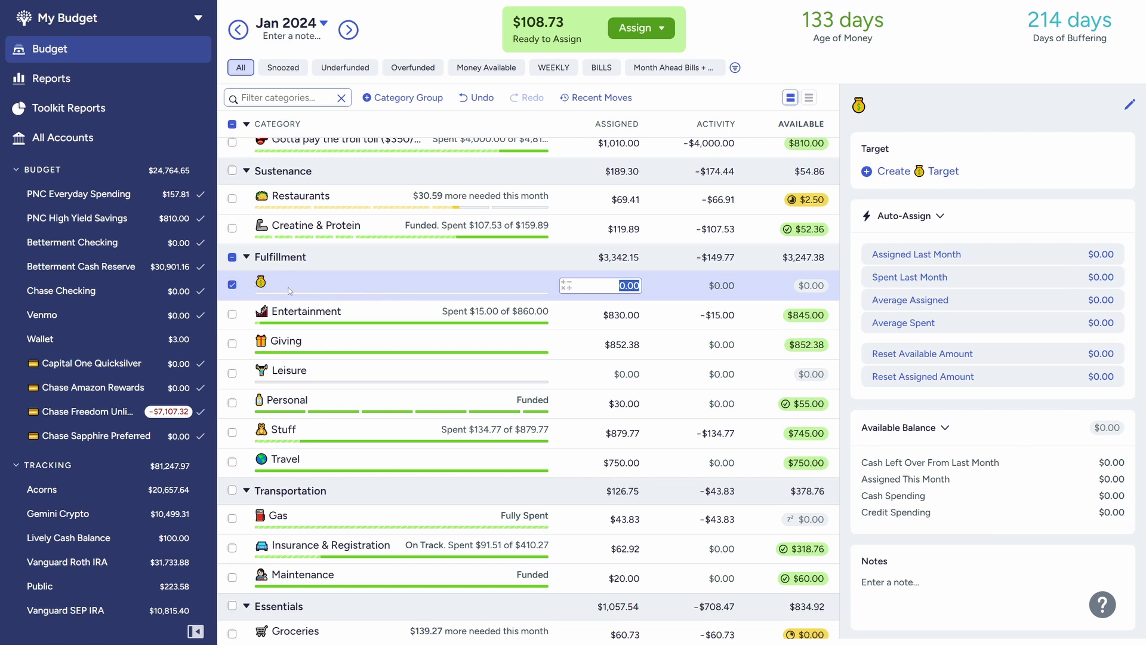
pyautogui.click(233, 286)
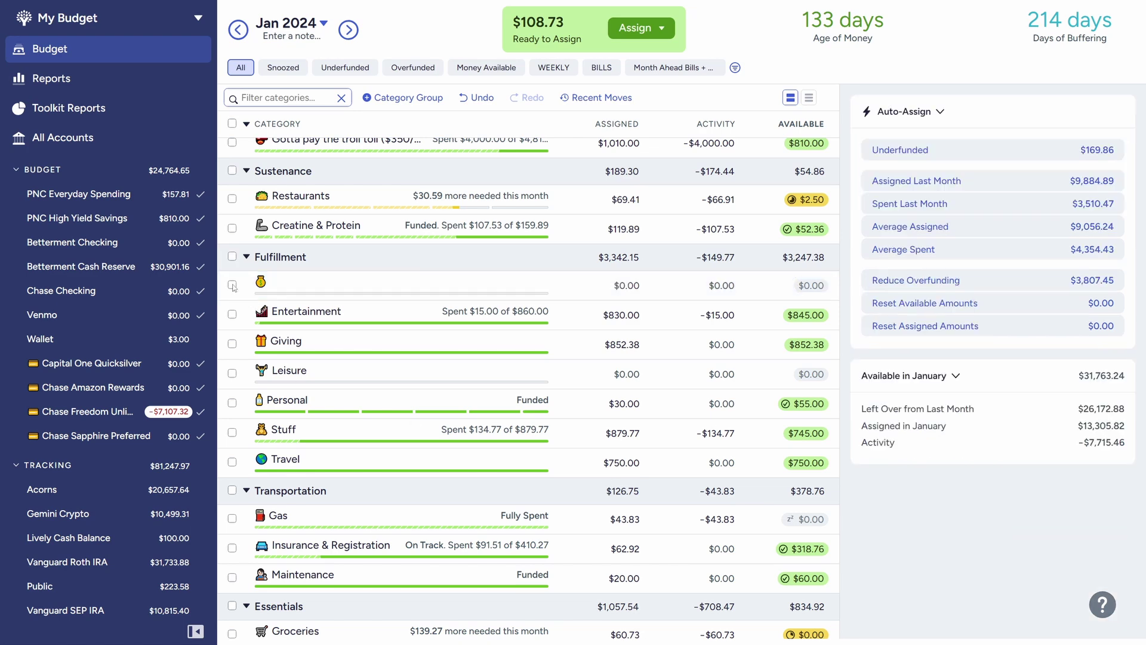
pyautogui.click(339, 292)
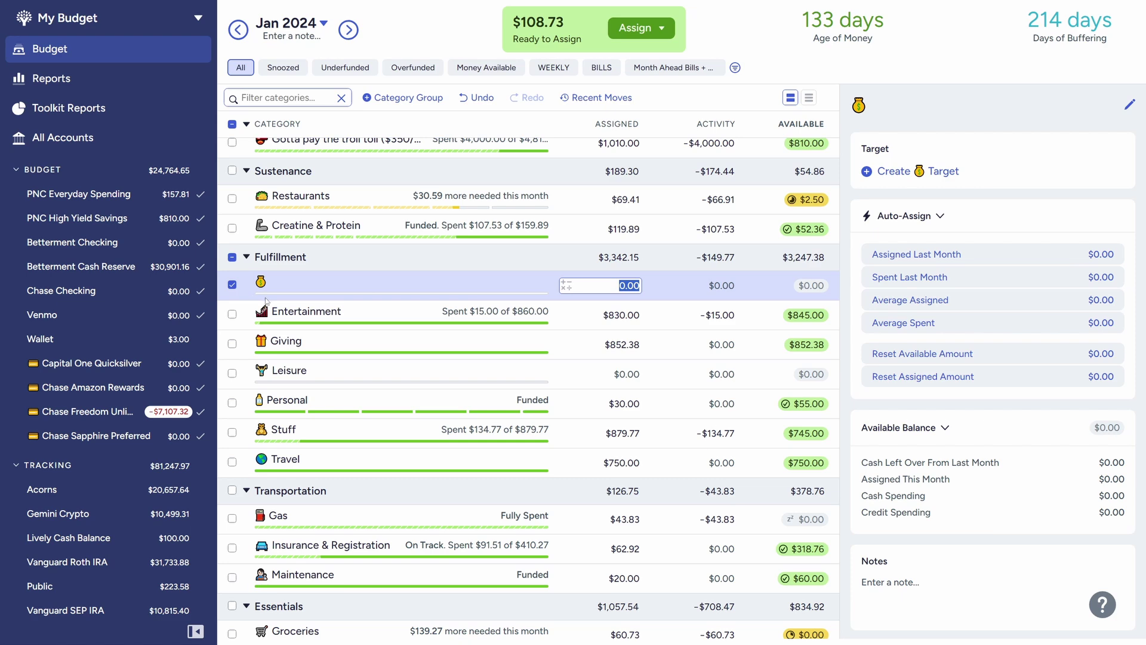
pyautogui.click(231, 284)
# Delete the Creatine & Protein category from the Sustenance group, reassigning its past activity to Personal.
pyautogui.scroll(1, 338, 289)
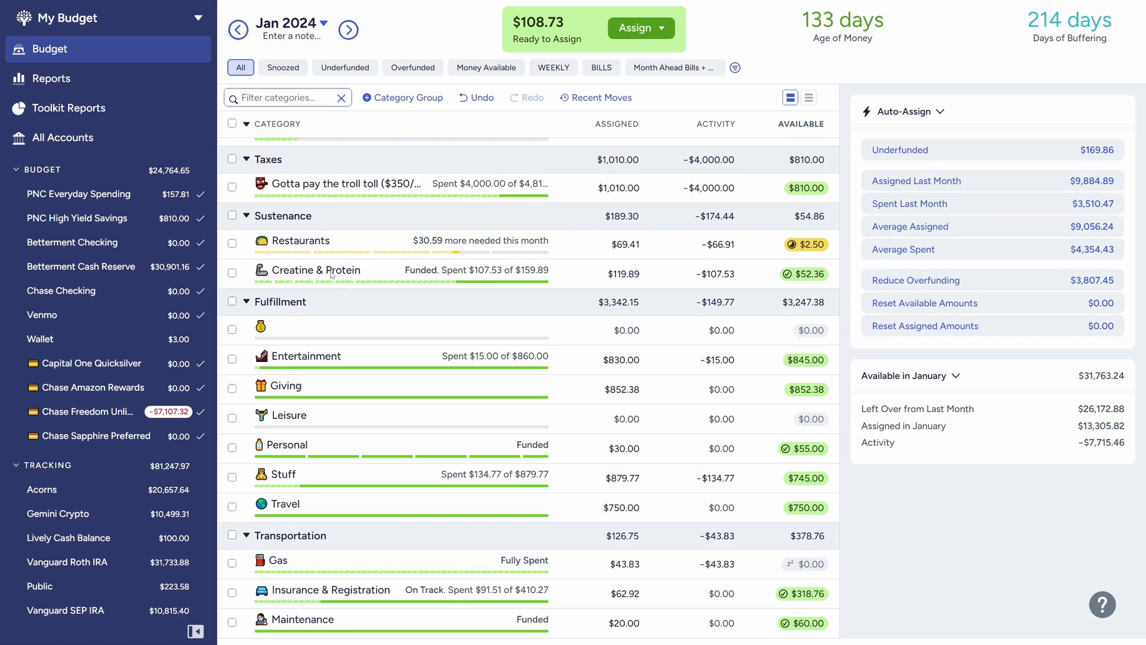
pyautogui.click(332, 275)
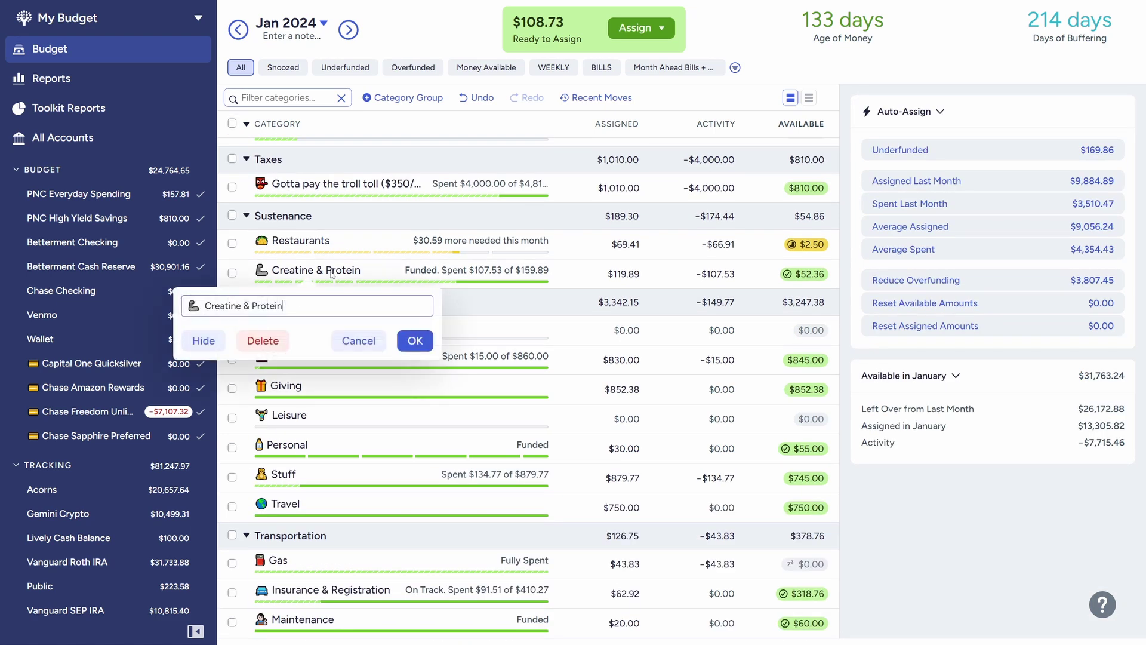
pyautogui.click(264, 341)
pyautogui.click(573, 298)
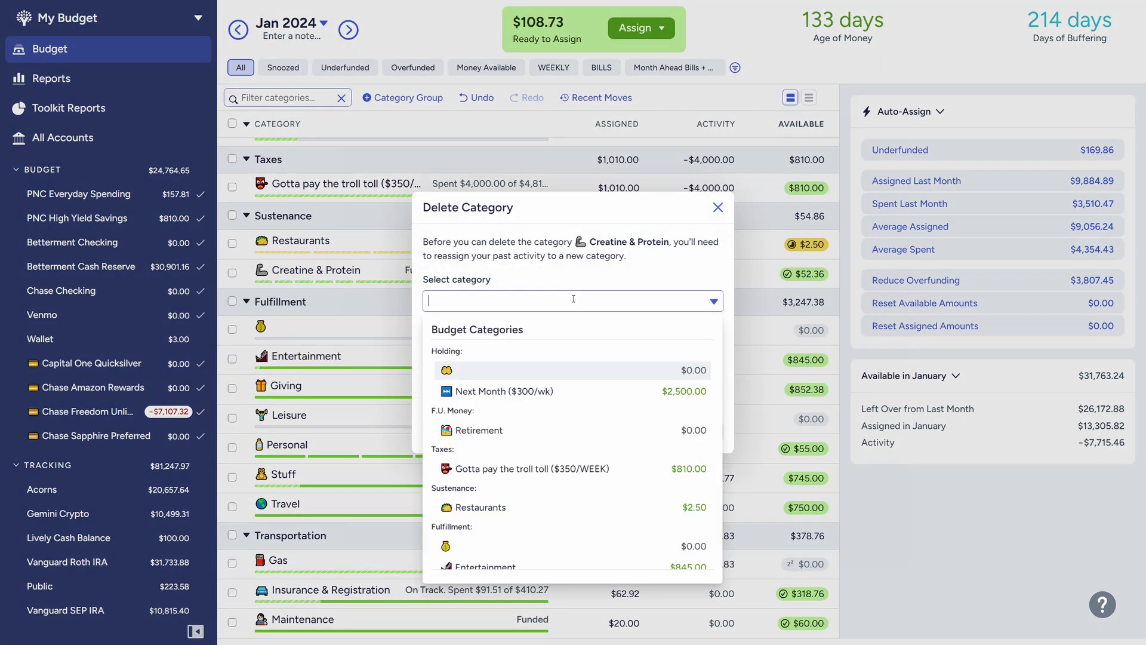
pyautogui.write('per')
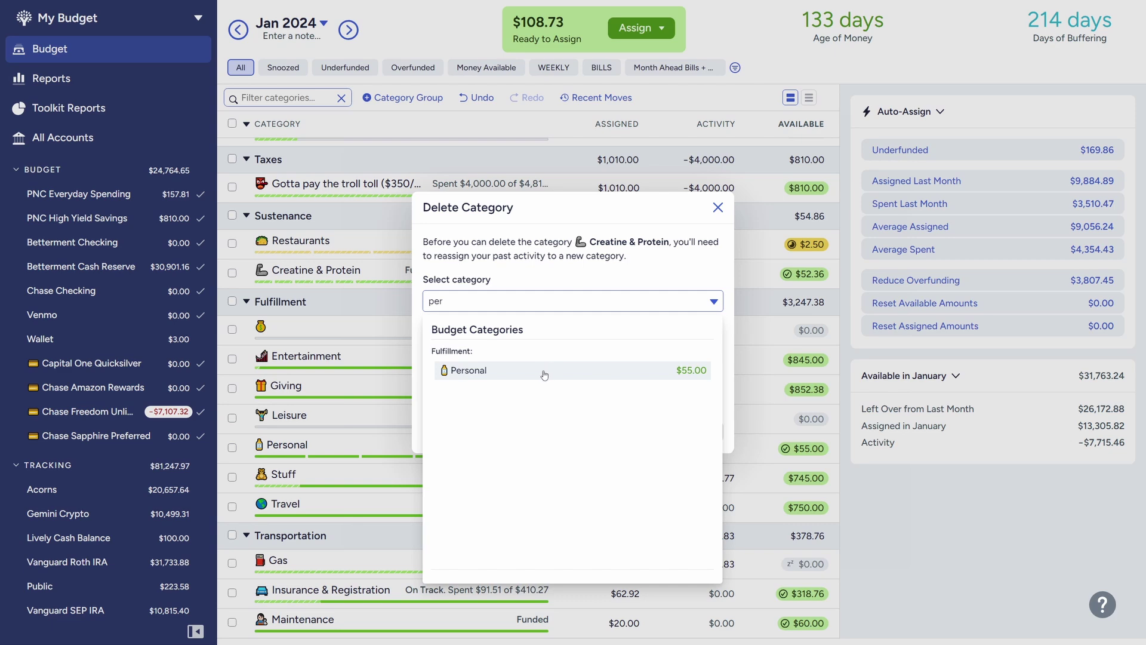
pyautogui.click(543, 370)
pyautogui.click(700, 432)
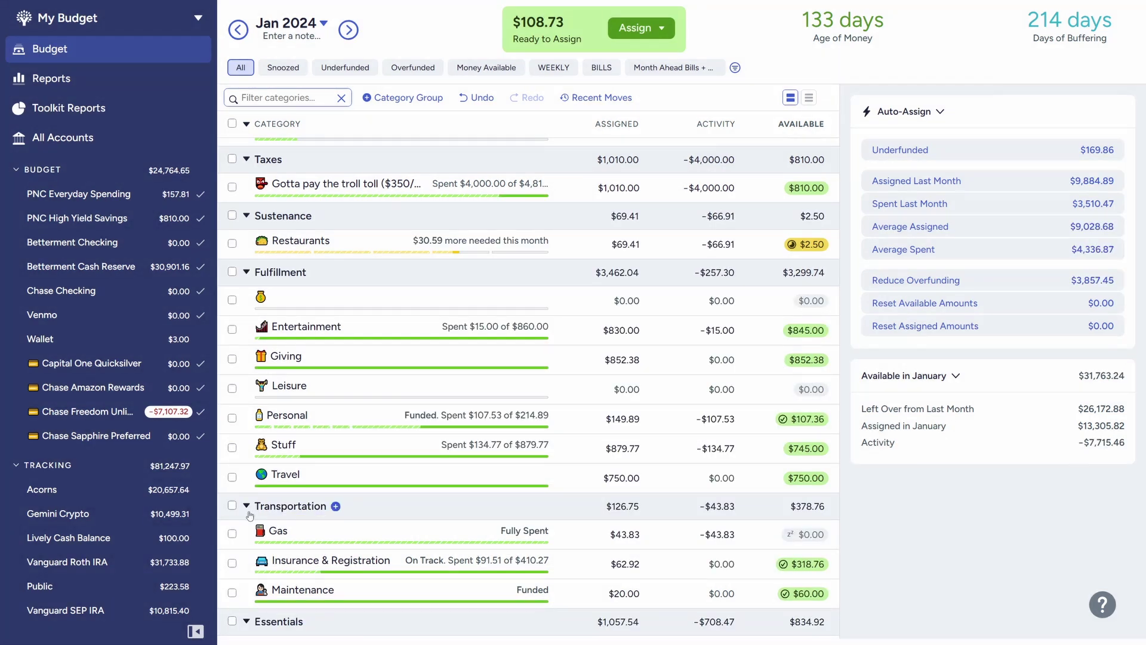
# Change the Personal category's name to Personal Care and remove the bottle emoji in front of it.
pyautogui.click(291, 417)
pyautogui.click(291, 417)
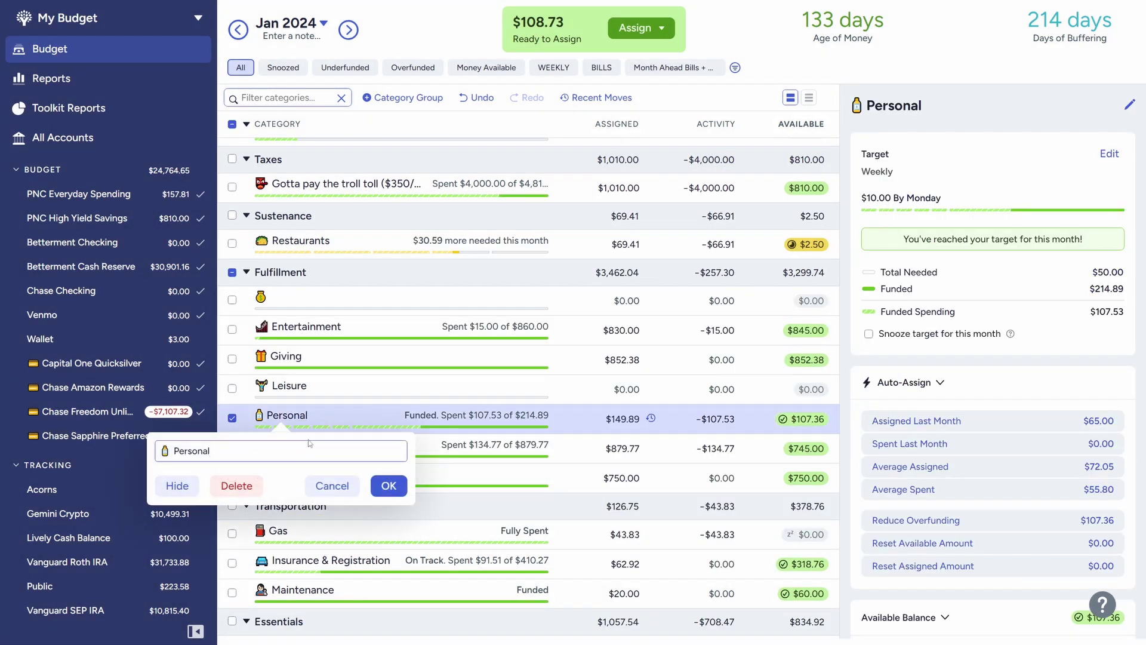
pyautogui.write('Care')
pyautogui.click(162, 451)
pyautogui.press('Delete')
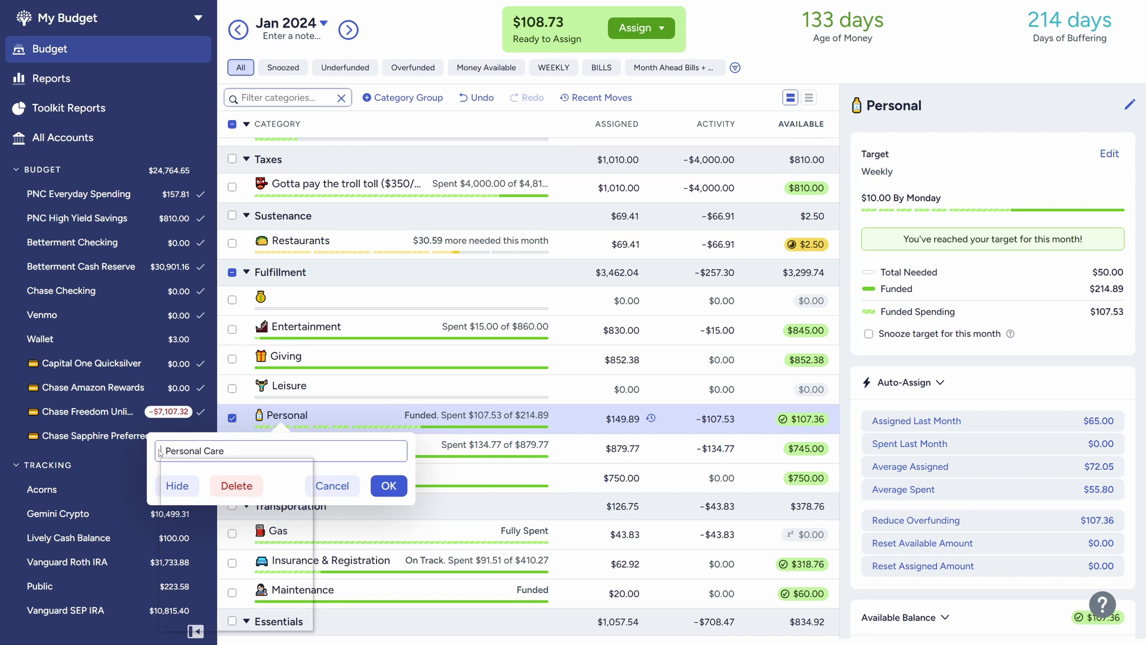
# Put a person emoji in front of the Personal Care name, save it and deselect the category.
pyautogui.press('super+period')
pyautogui.write('bath')
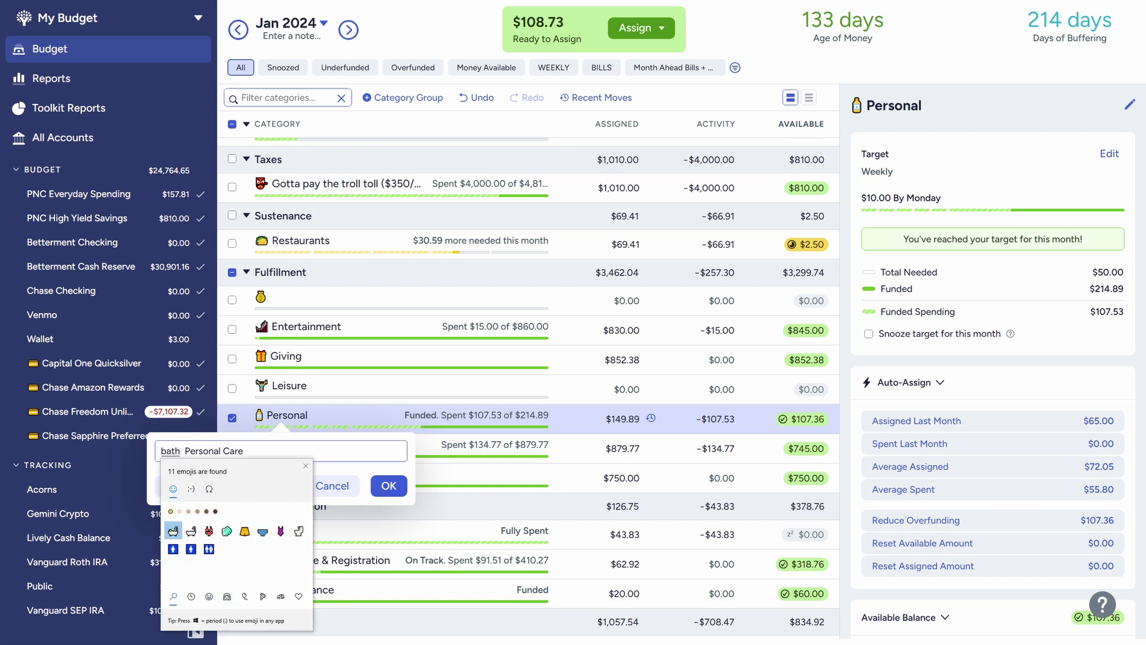
pyautogui.press('Escape')
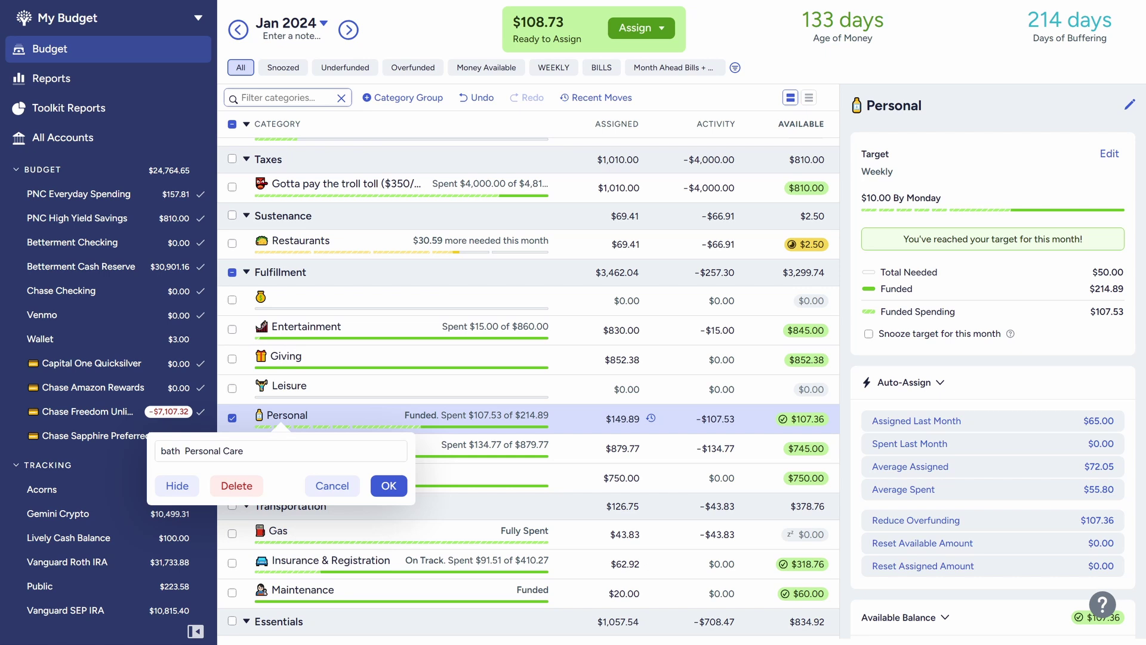
pyautogui.click(184, 451)
pyautogui.doubleClick(170, 451)
pyautogui.write('🛀')
pyautogui.click(385, 490)
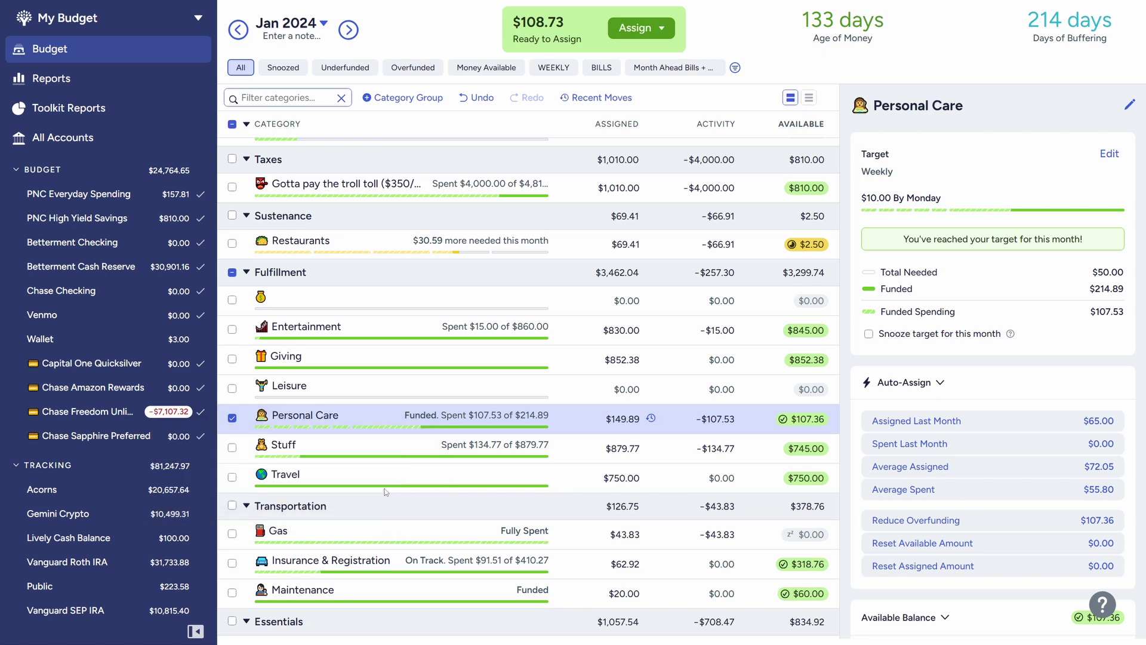
pyautogui.moveTo(321, 418)
pyautogui.click(233, 419)
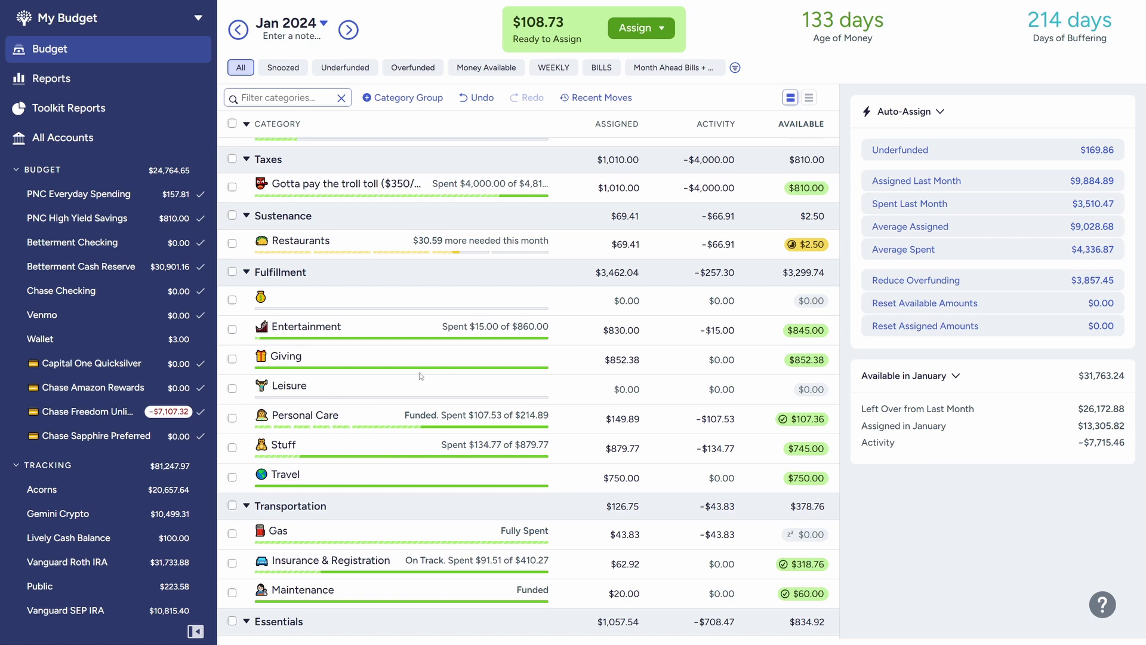
# Check the Leisure category's notes in the Fulfillment group and delete the category.
pyautogui.scroll(-1, 457, 456)
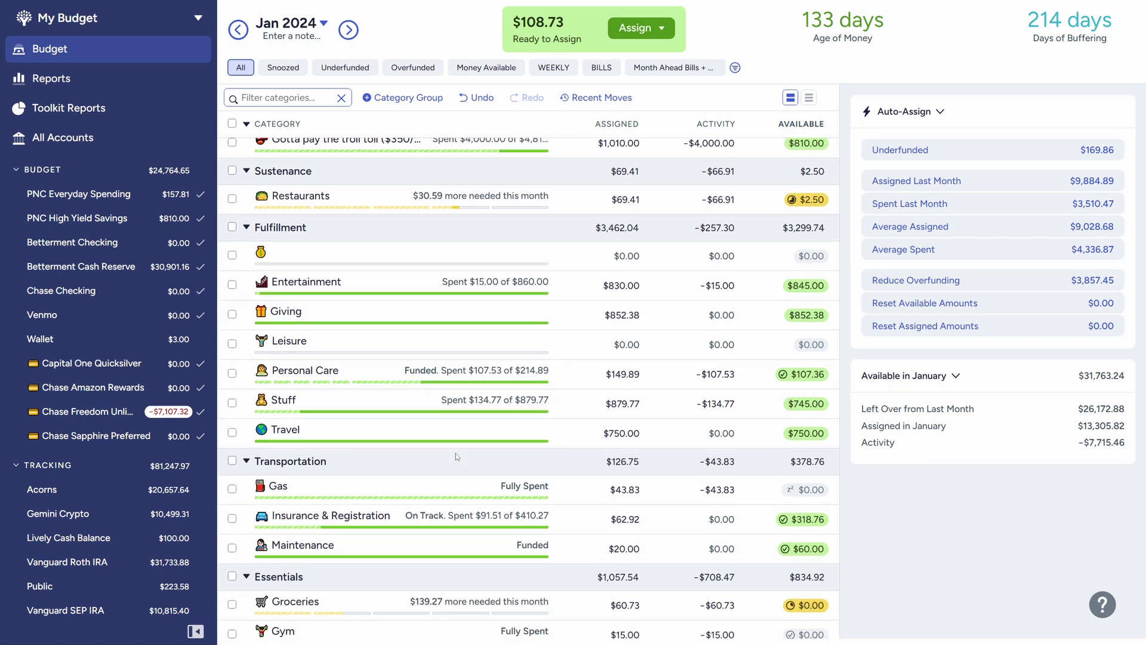
pyautogui.moveTo(300, 371)
pyautogui.scroll(1, 300, 374)
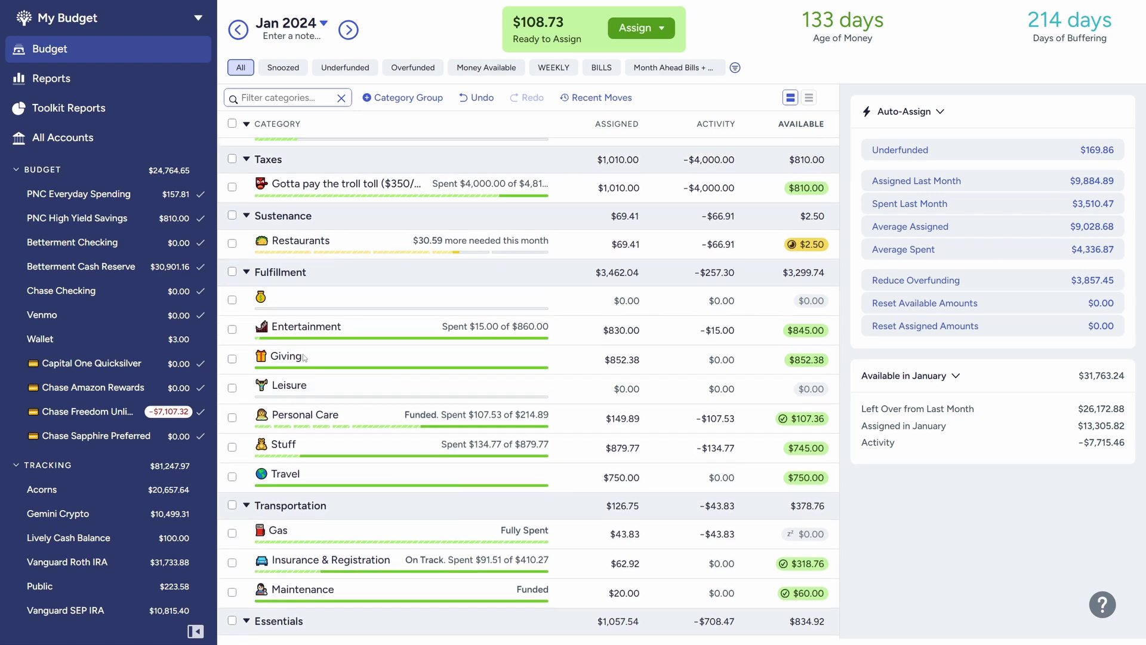
pyautogui.click(356, 386)
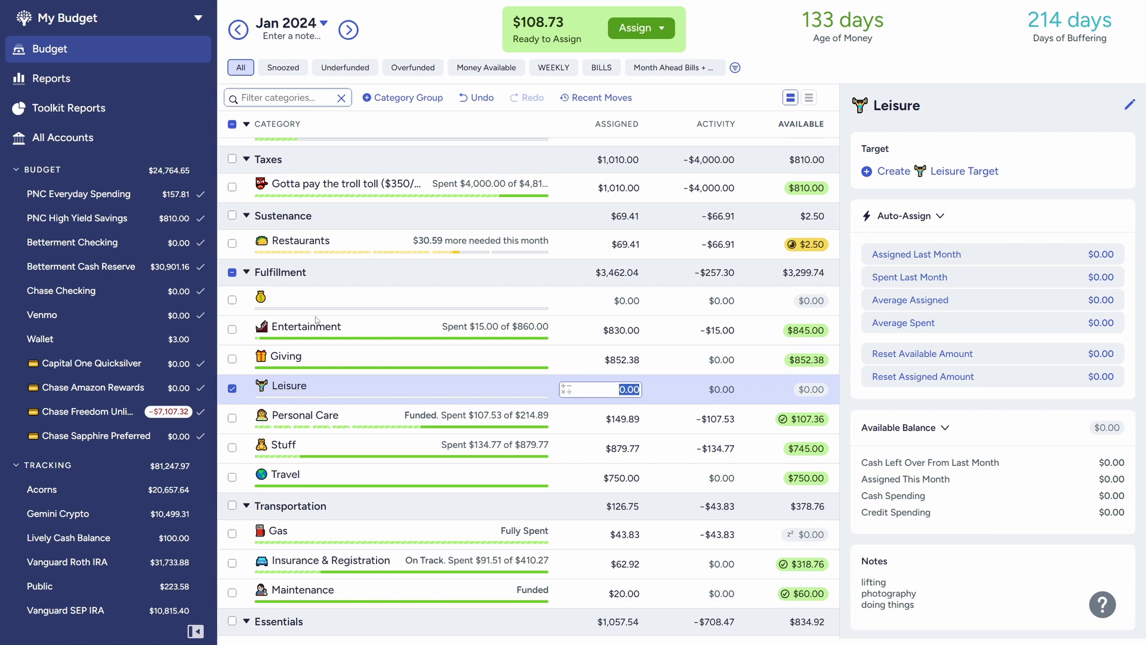
pyautogui.moveTo(318, 333)
pyautogui.moveTo(282, 392)
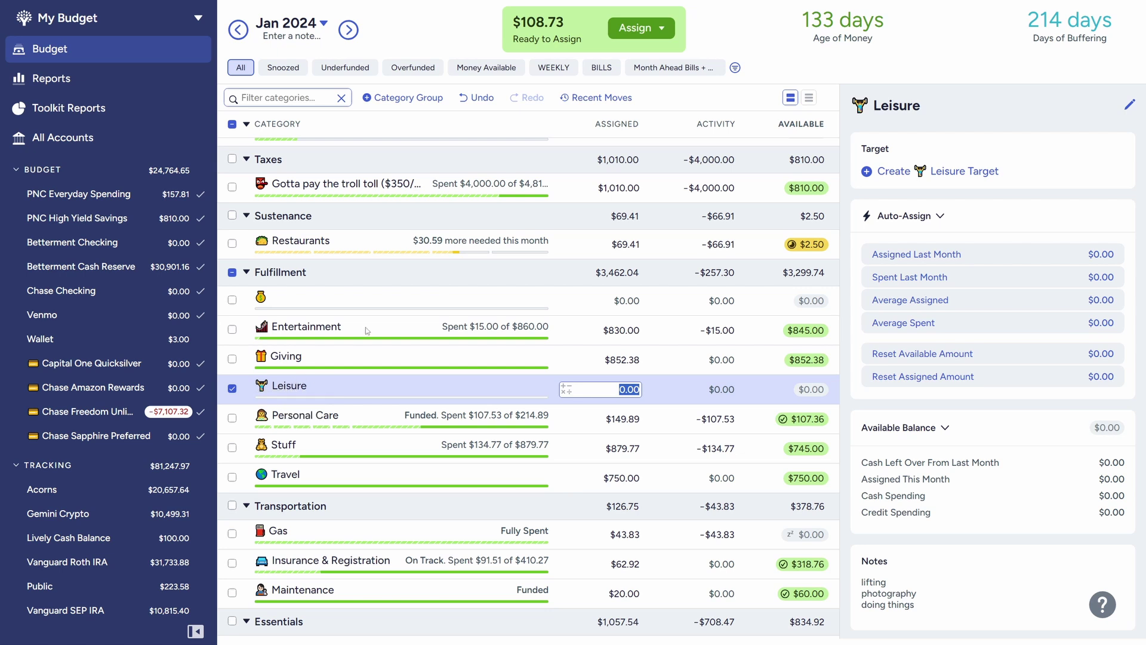
pyautogui.press('Escape')
pyautogui.click(288, 389)
pyautogui.click(238, 458)
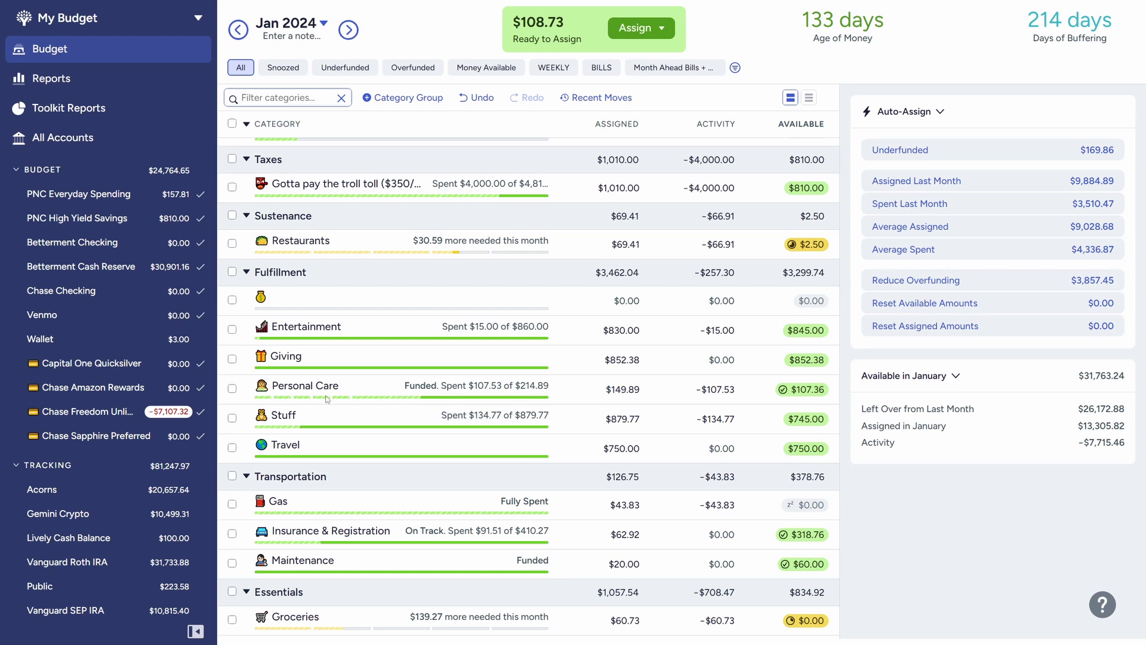
# Rename the Entertainment category as Seeing & Doing with a landscape emoji in front.
pyautogui.click(362, 328)
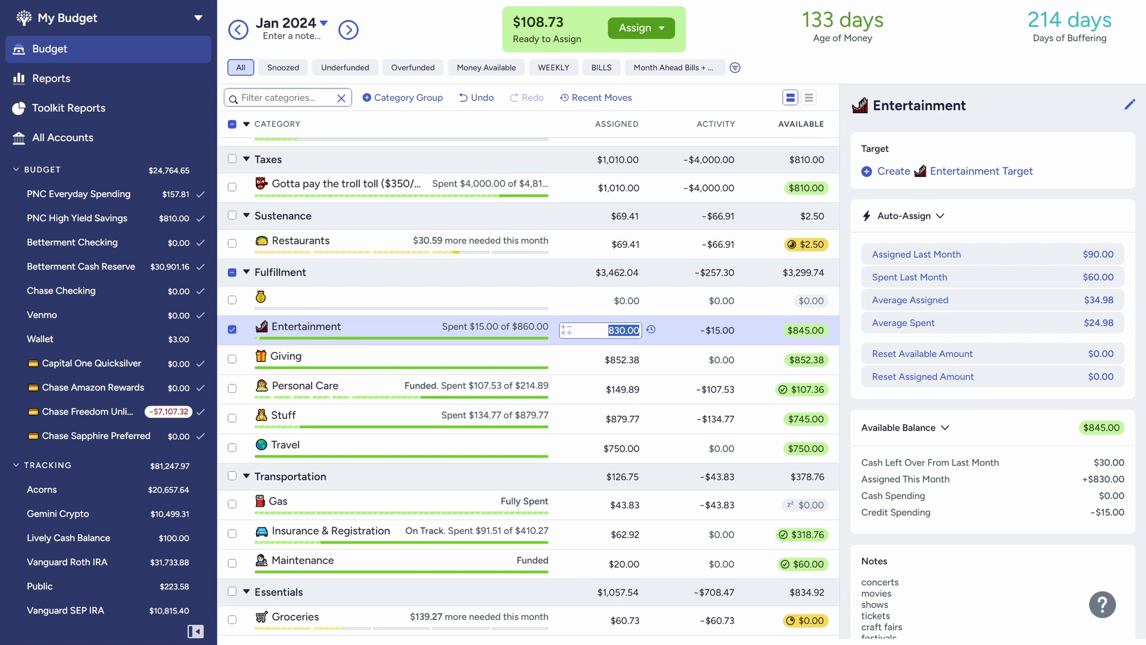
pyautogui.press('Return')
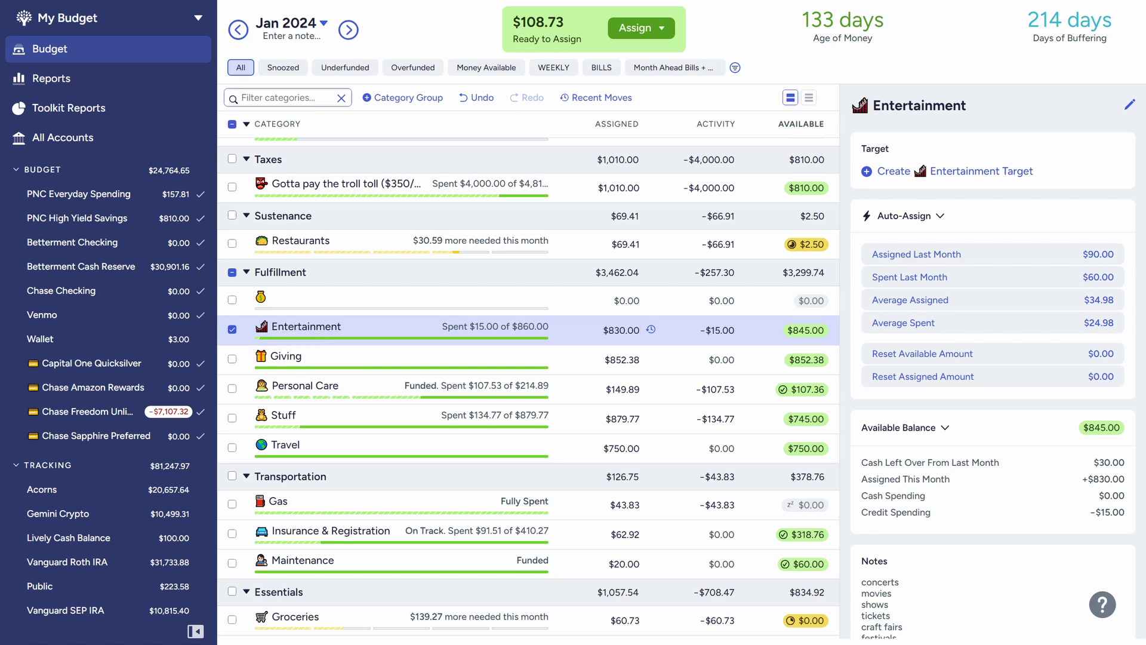
pyautogui.click(292, 330)
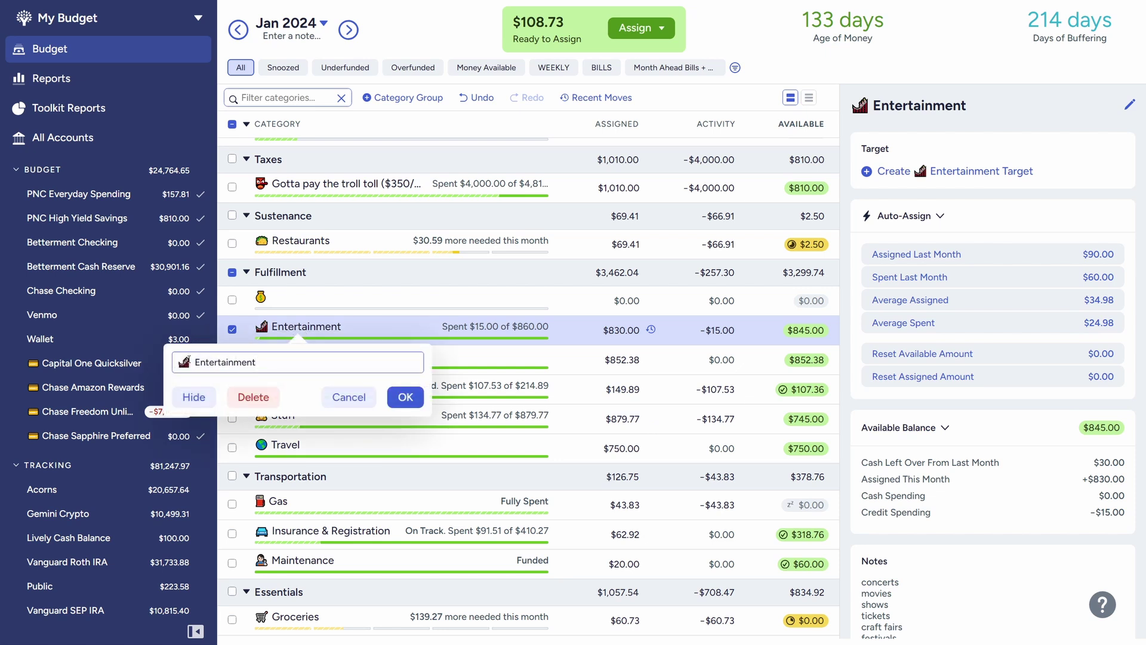
pyautogui.moveTo(258, 361); pyautogui.dragTo(196, 362)
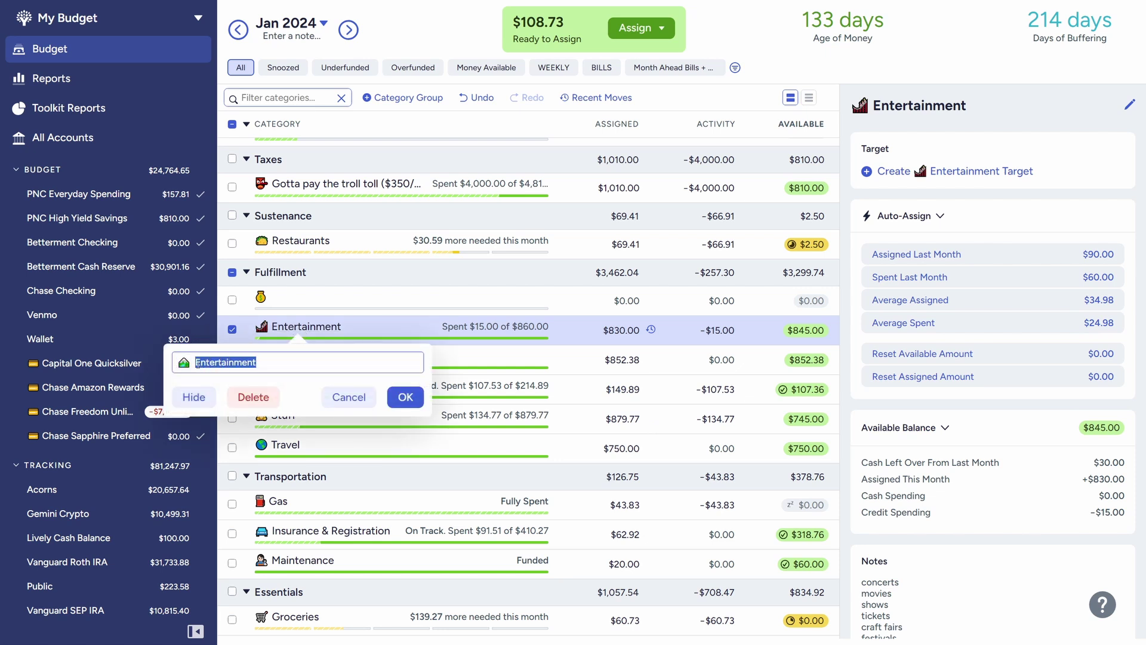
pyautogui.write('Seeing & Doing')
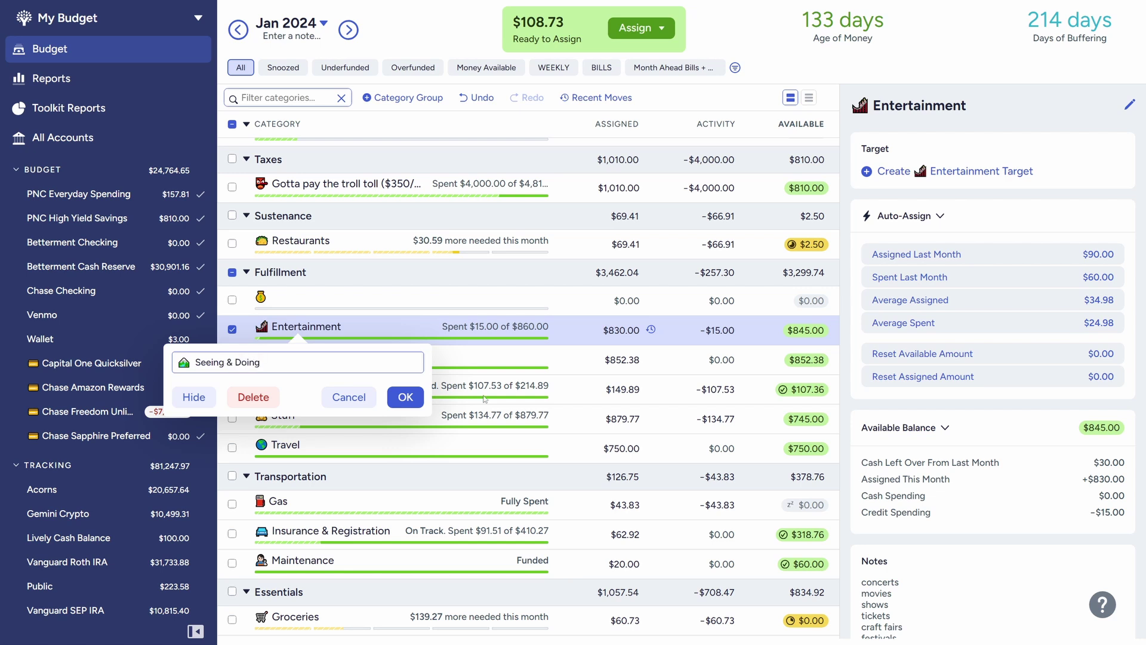
pyautogui.click(408, 398)
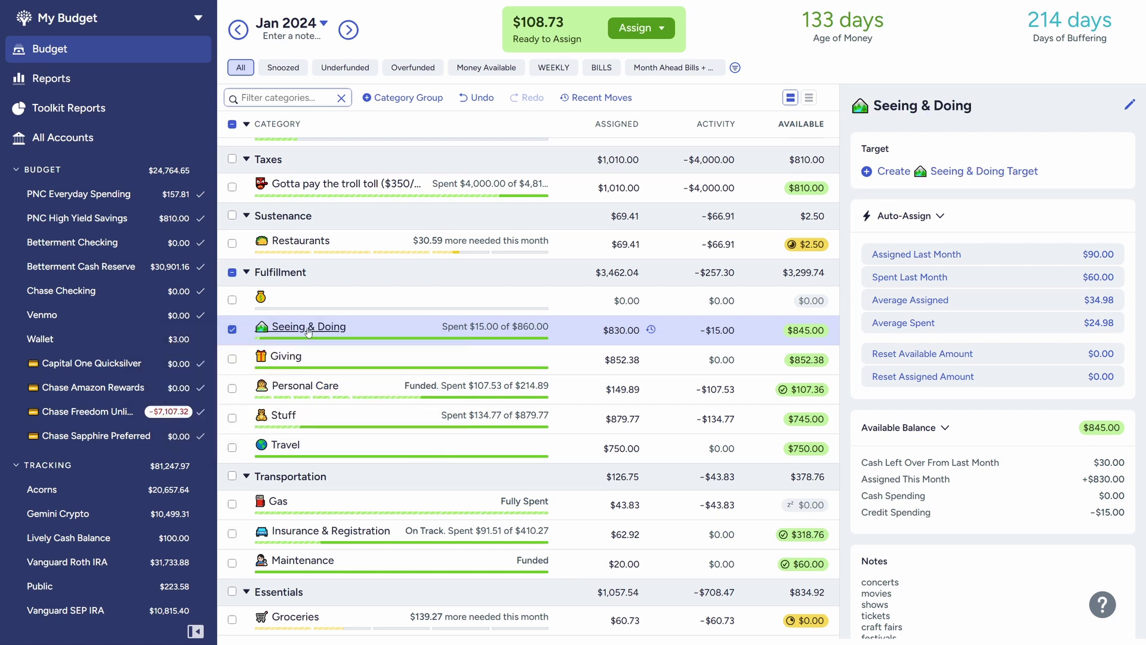
# Move the Seeing & Doing category between Personal Care and Stuff in the Fulfillment group.
pyautogui.moveTo(308, 333); pyautogui.dragTo(245, 395)
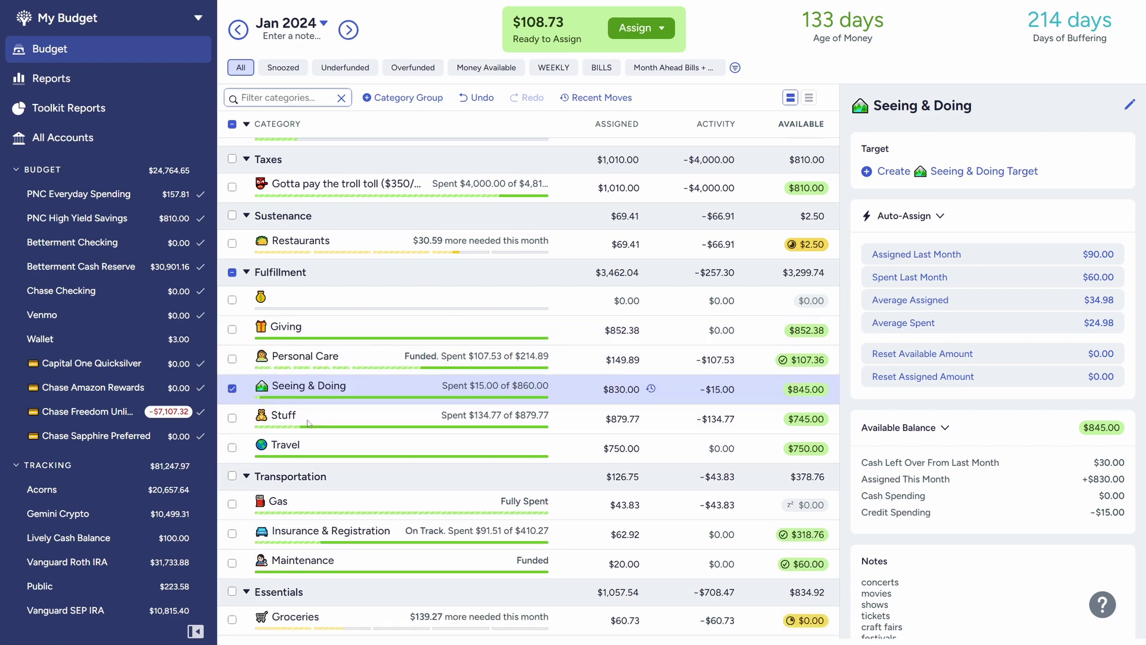
pyautogui.click(236, 391)
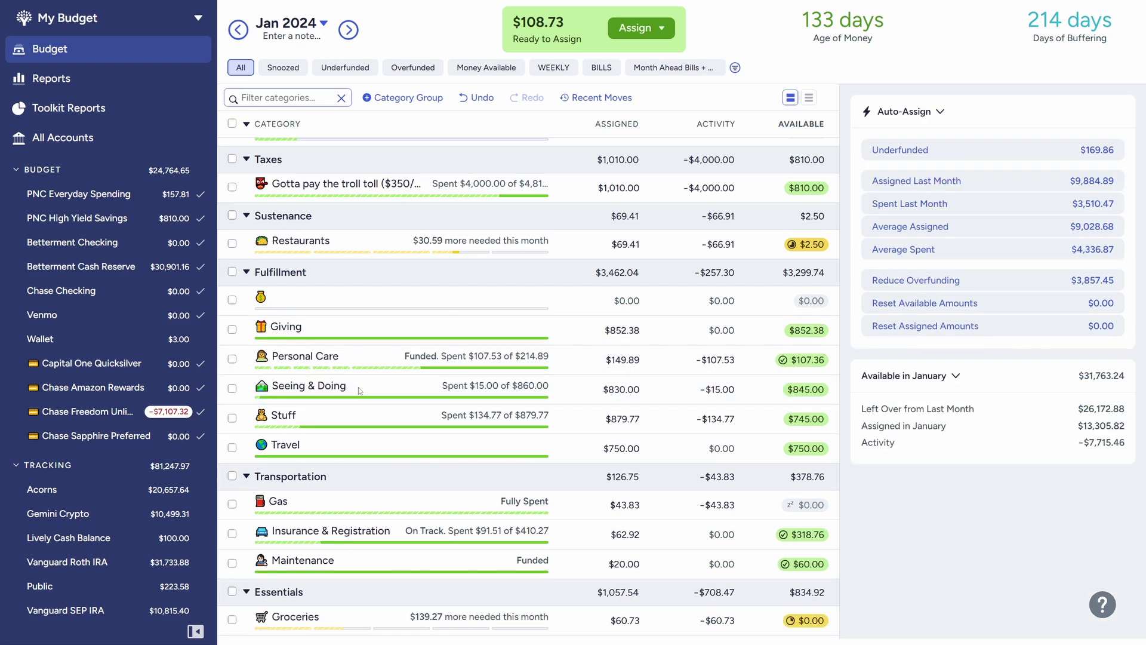
pyautogui.click(358, 392)
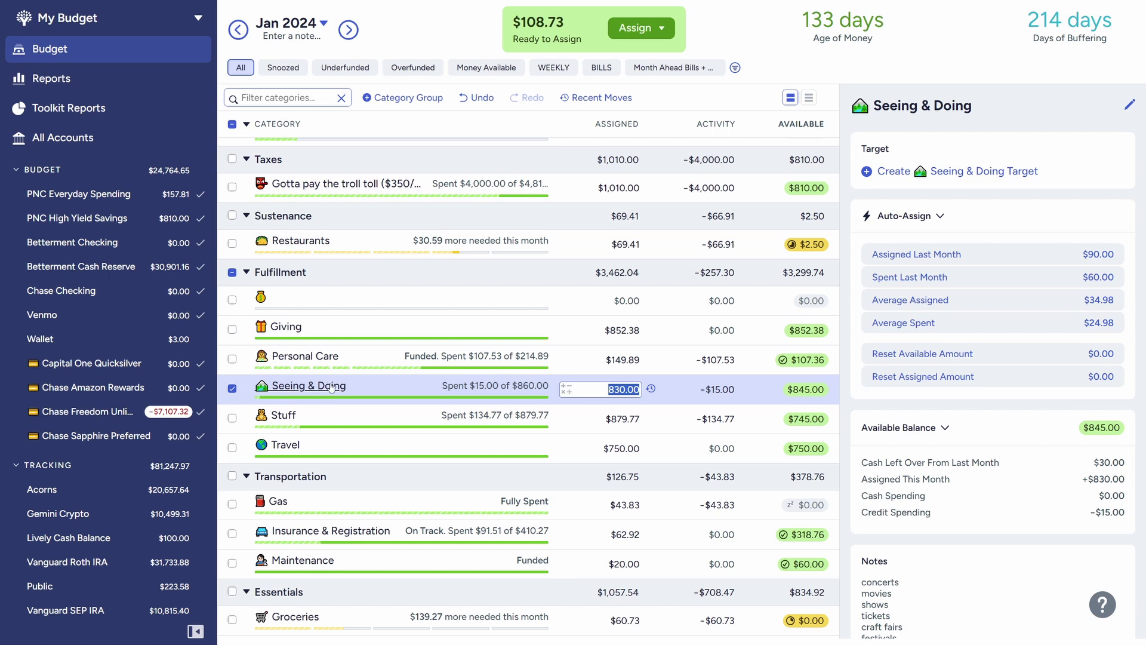
pyautogui.press('Escape')
# Change the Stuff category's name to Stuff & Things and remove the bear emoji in front of it.
pyautogui.click(329, 417)
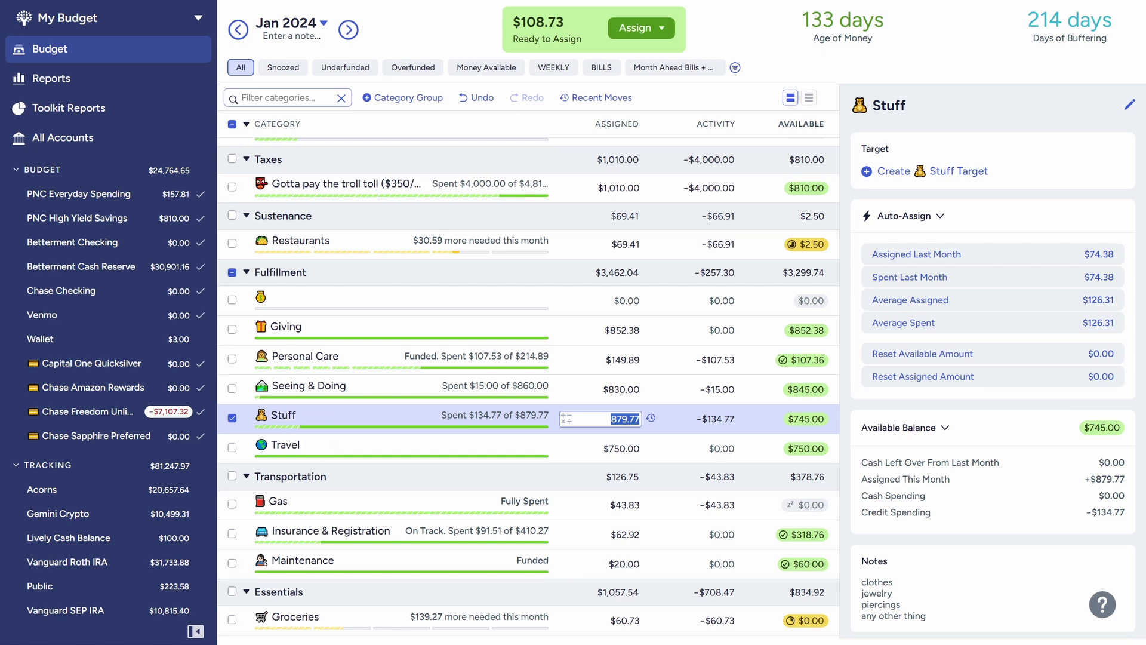
pyautogui.press('Escape')
pyautogui.click(285, 417)
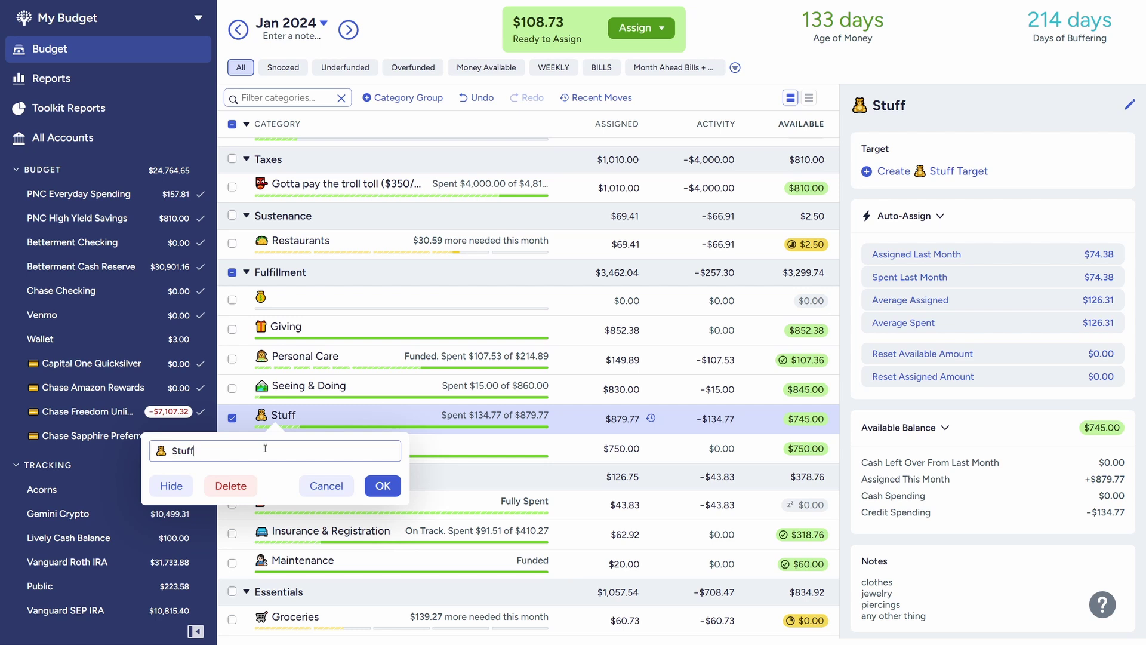
pyautogui.write('& Things')
pyautogui.click(166, 453)
pyautogui.press('BackSpace')
# Put a camera emoji in front of the Stuff & Things name, save the category and deselect it.
pyautogui.press('super+period')
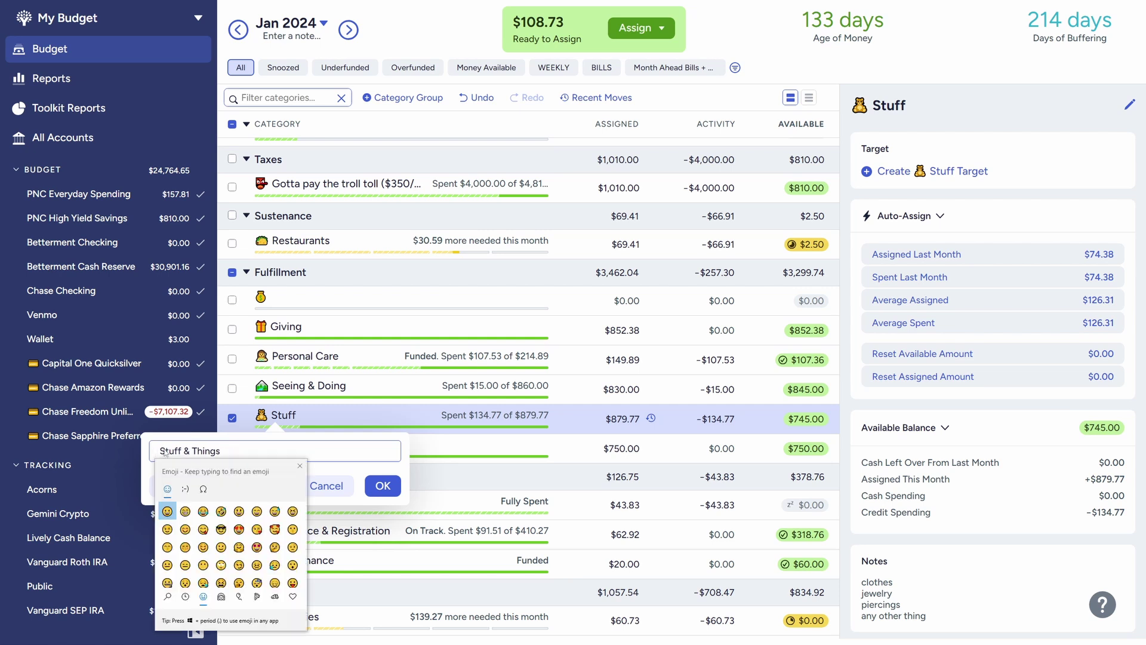
pyautogui.write('p')
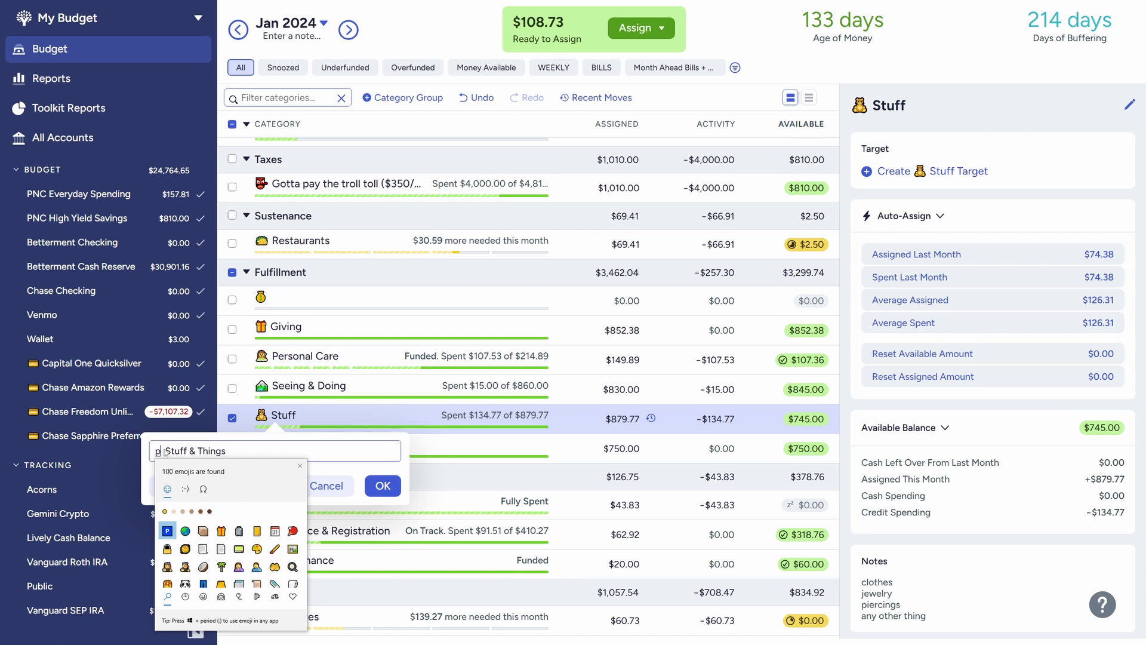
pyautogui.press('BackSpace')
pyautogui.write('camer')
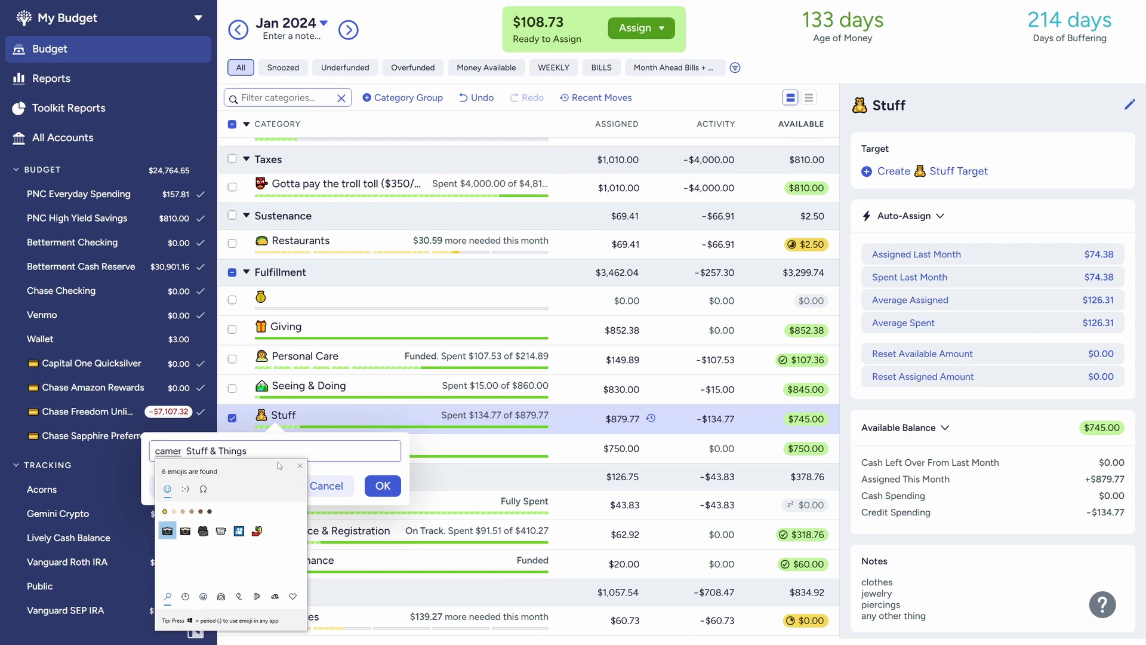
pyautogui.click(169, 532)
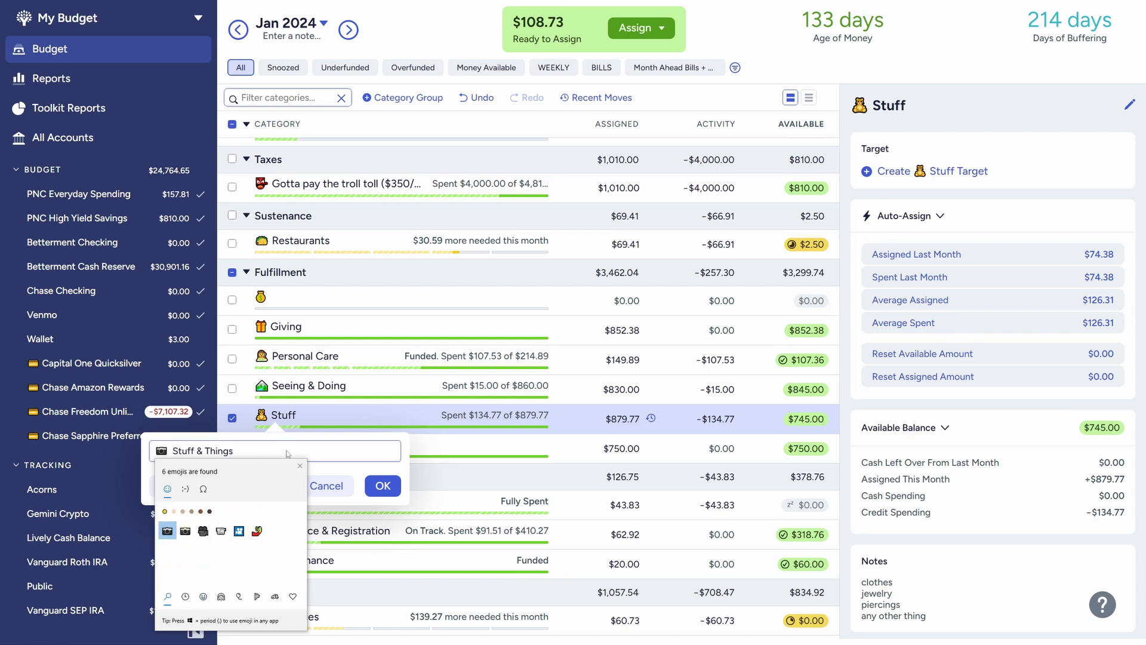
pyautogui.click(300, 465)
pyautogui.click(382, 485)
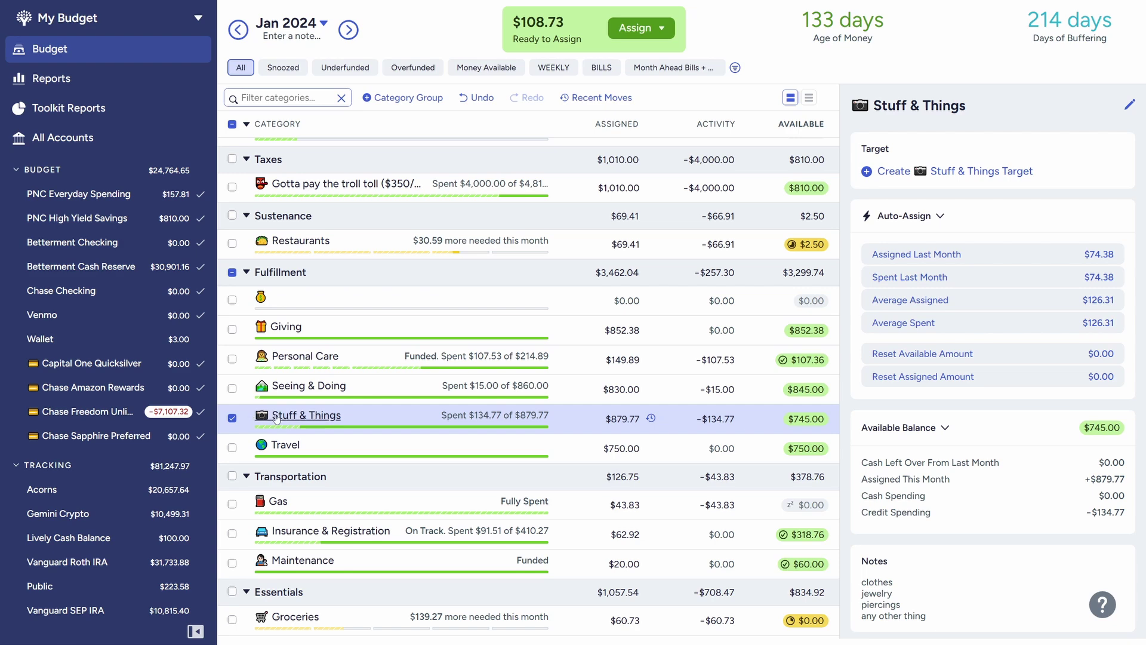
pyautogui.click(232, 419)
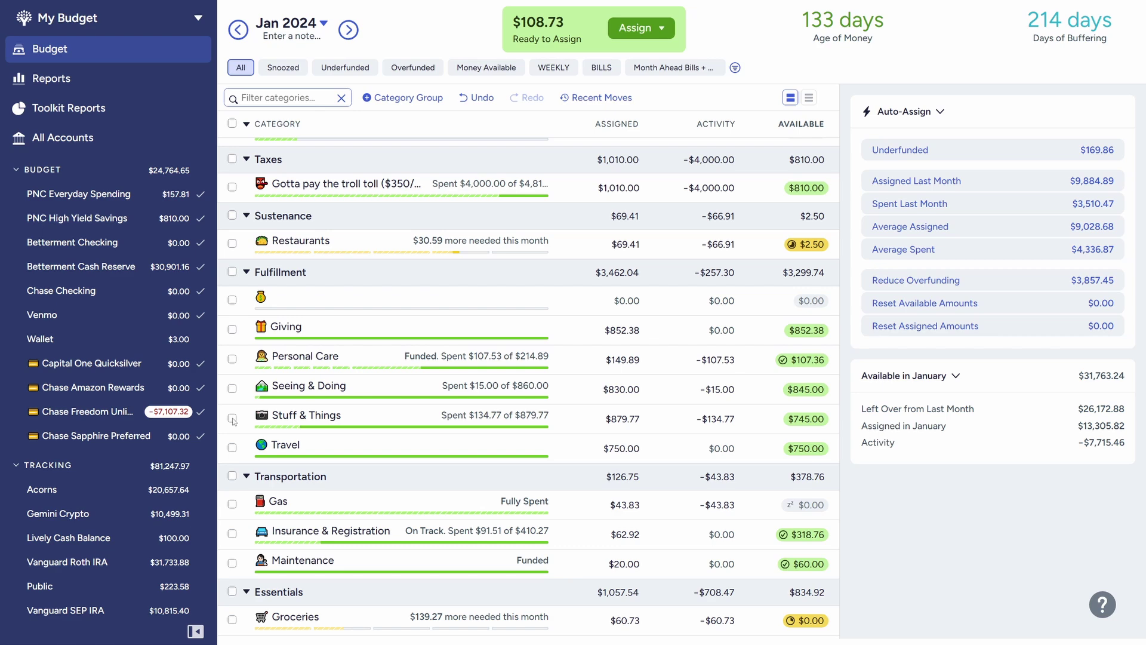
# Replace the globe emoji in front of the Travel category's name with an airplane emoji.
pyautogui.click(283, 445)
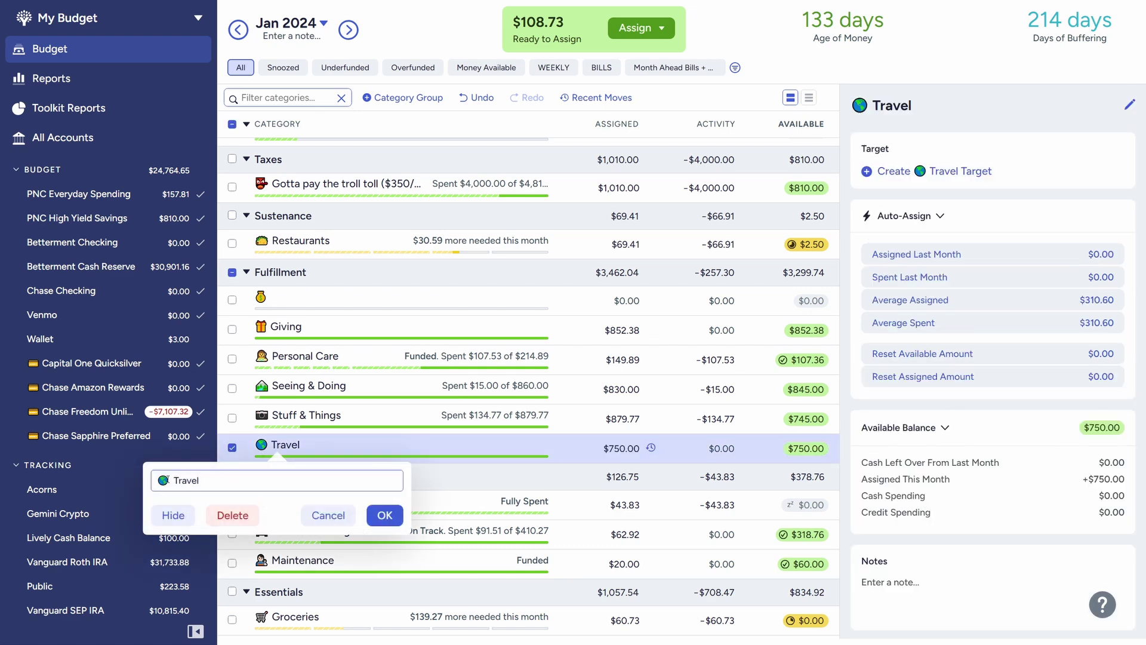
pyautogui.press('BackSpace')
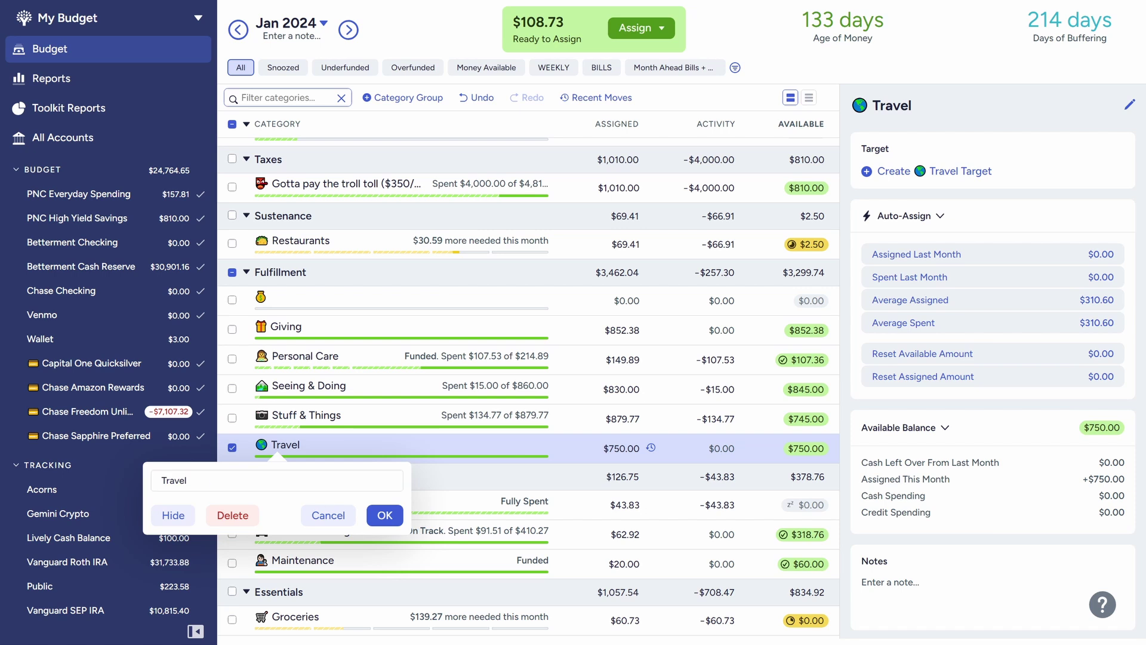
pyautogui.click(156, 480)
pyautogui.write('✈')
pyautogui.click(385, 516)
pyautogui.click(232, 447)
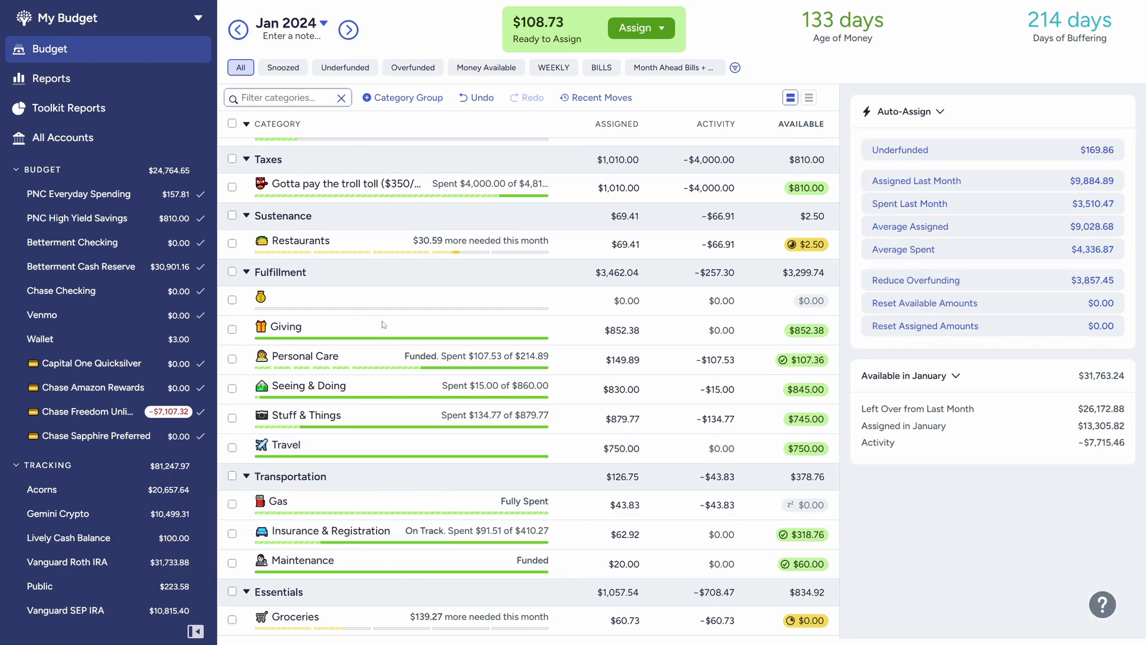
# Rename the Giving category in the Fulfillment group as Gifts & Good Vibes, keeping its gift emoji.
pyautogui.click(297, 330)
pyautogui.click(298, 331)
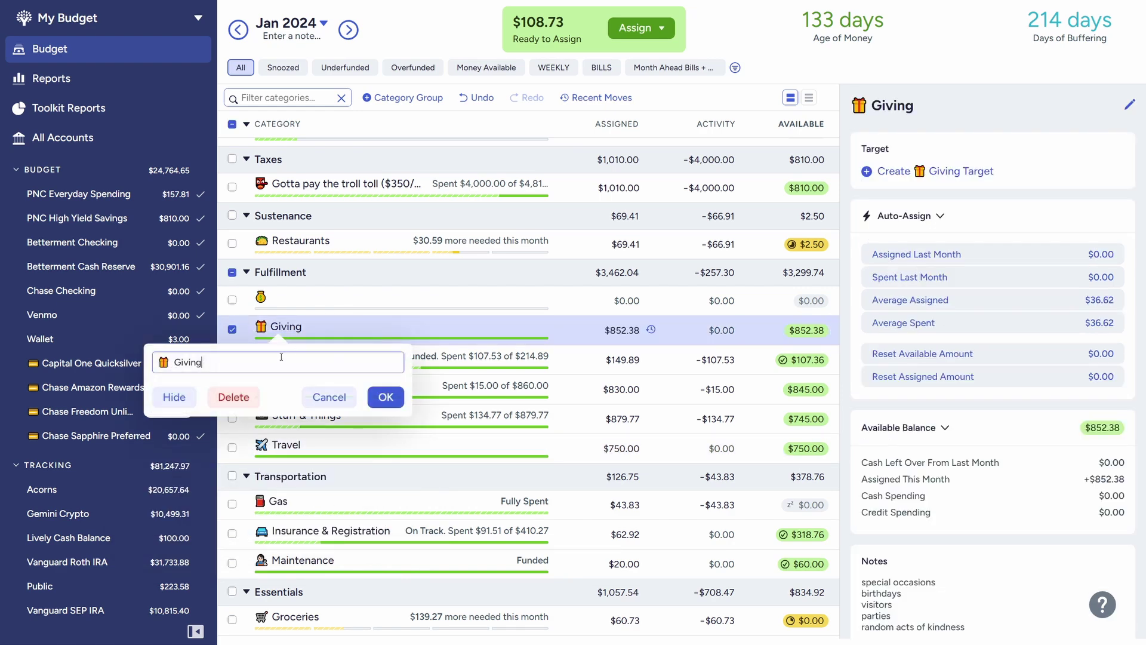
pyautogui.press('BackSpace')
pyautogui.press('BackSpace')
pyautogui.press('BackSpace')
pyautogui.press('BackSpace')
pyautogui.write('fts & Good Vibes')
pyautogui.click(395, 405)
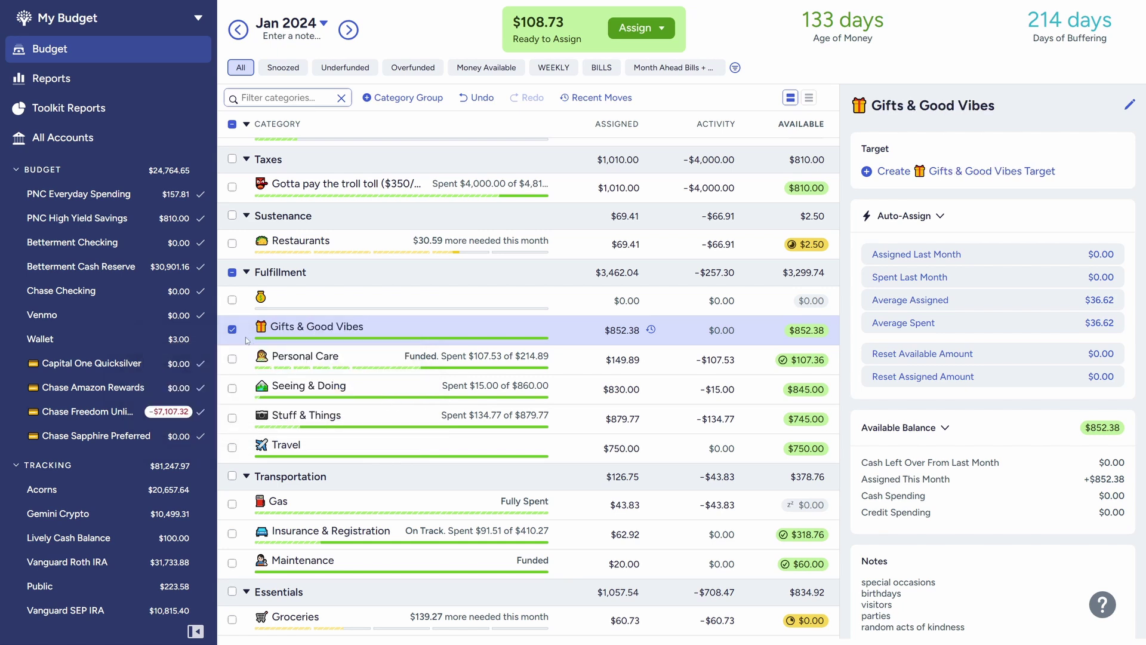
# Compare the notes of the Gifts & Good Vibes and Seeing & Doing categories.
pyautogui.click(373, 329)
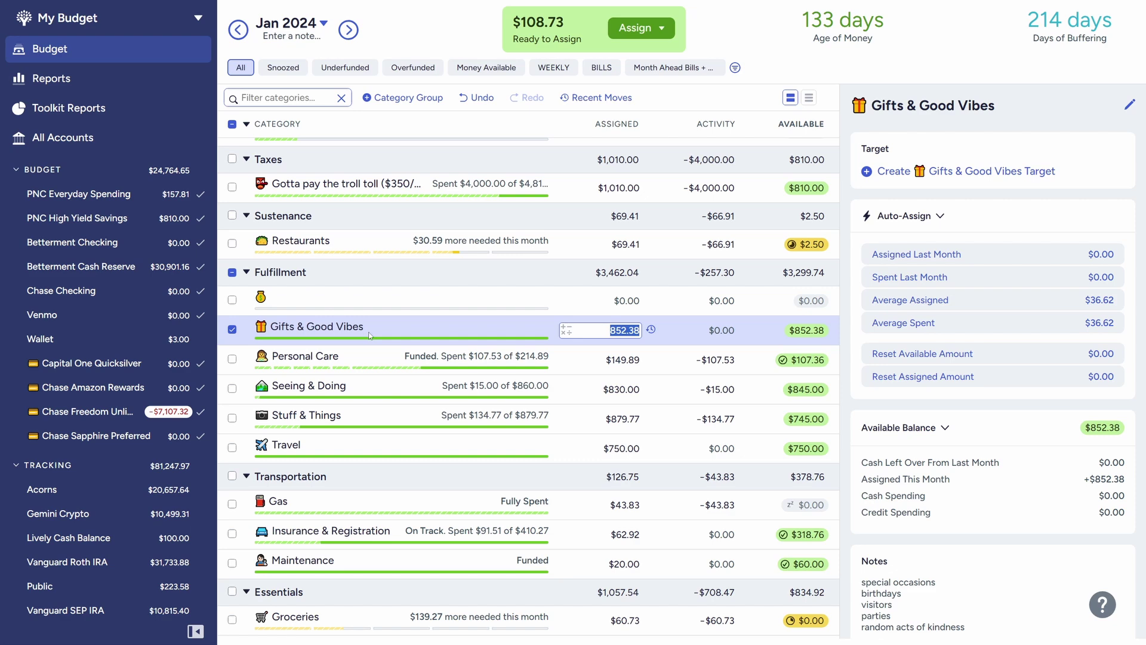
pyautogui.click(233, 331)
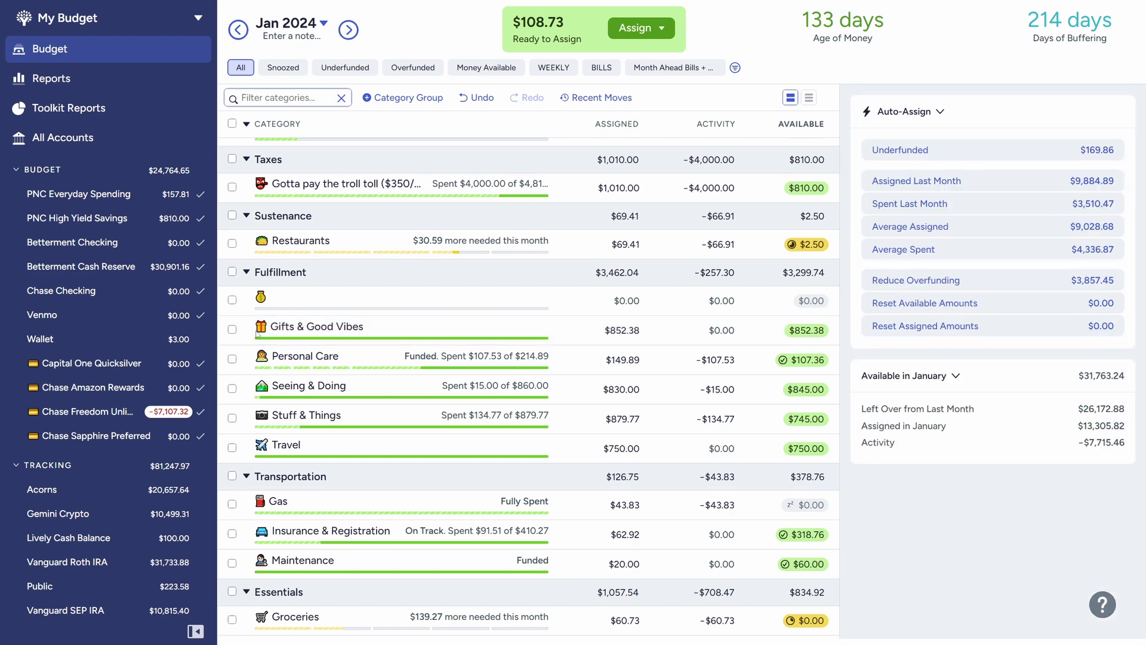
pyautogui.click(232, 331)
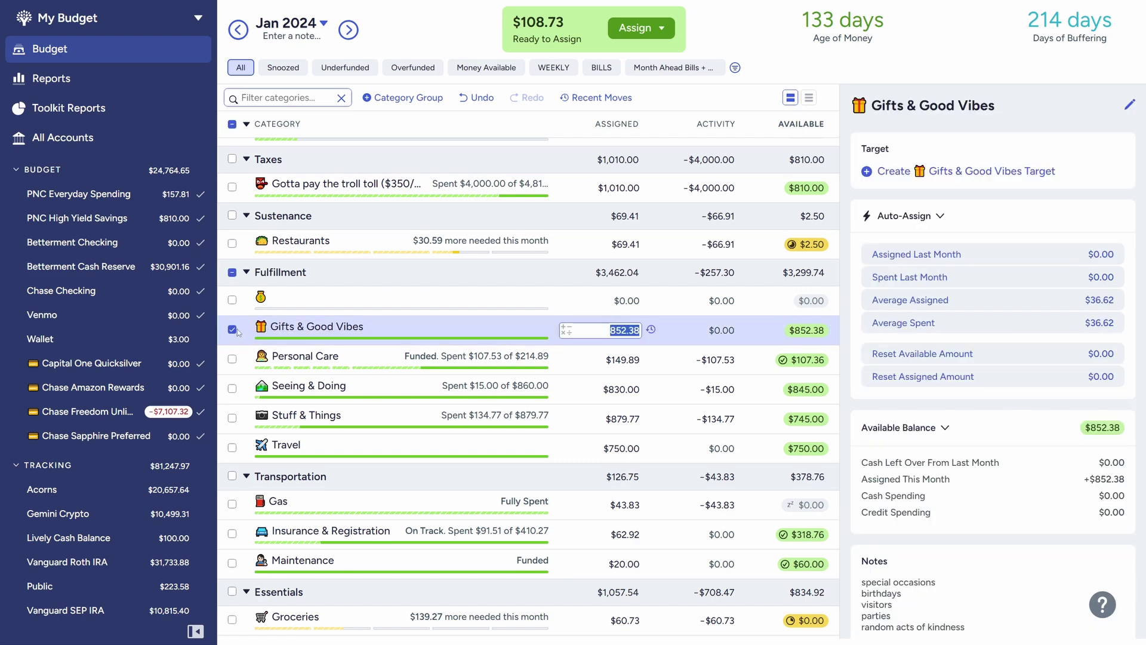
pyautogui.click(360, 388)
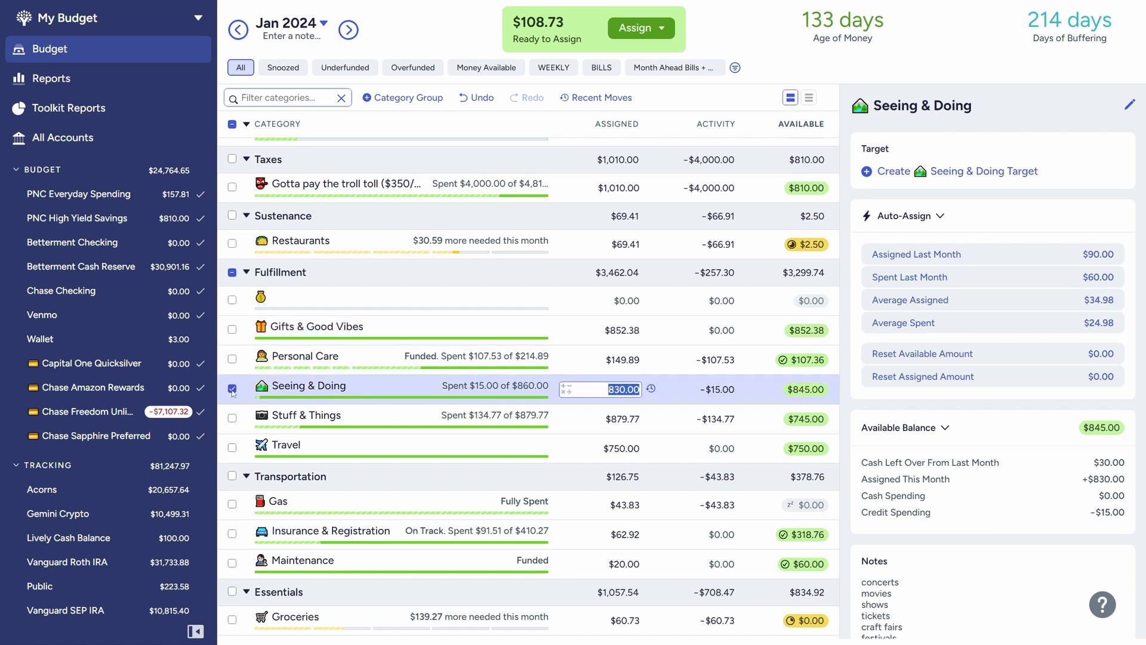
pyautogui.click(360, 389)
pyautogui.click(384, 327)
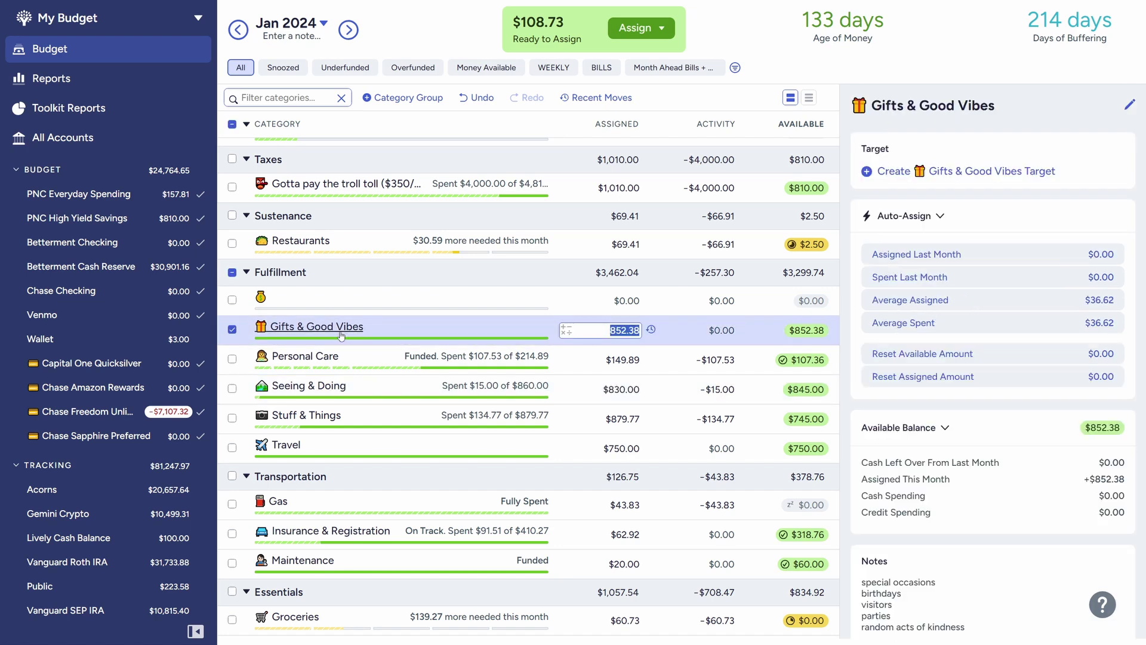
pyautogui.click(233, 329)
# Move the Restaurants category into the Fulfillment group above Gifts & Good Vibes and rename it Food & Drink, keeping the taco emoji.
pyautogui.scroll(1, 316, 339)
pyautogui.moveTo(302, 291); pyautogui.dragTo(192, 373)
pyautogui.click(295, 345)
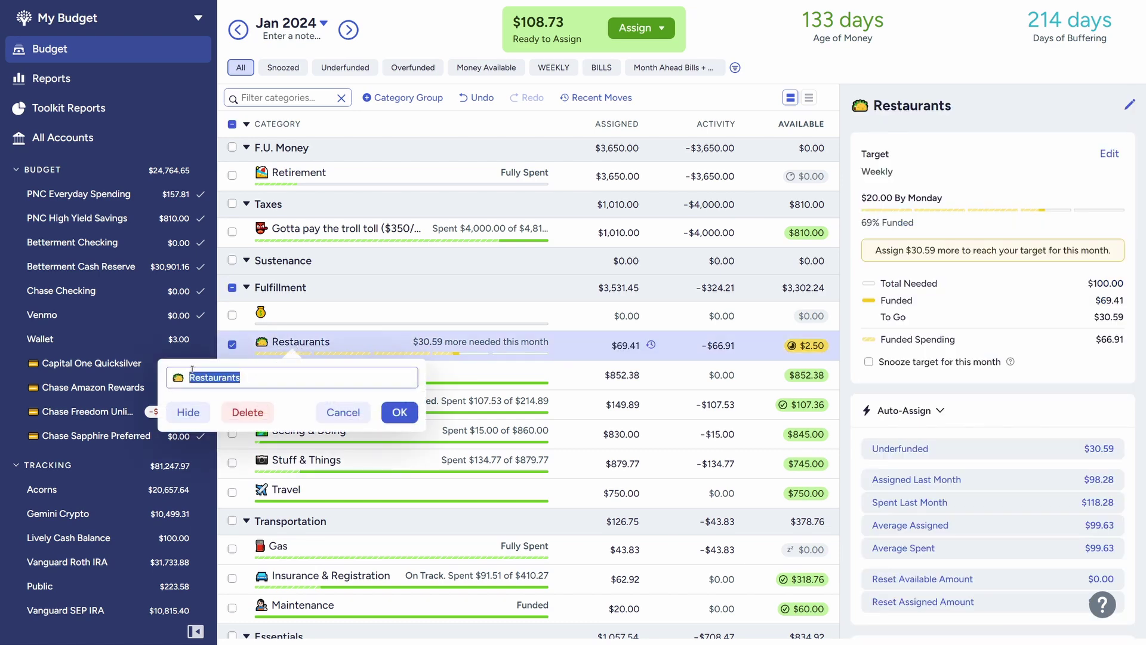
pyautogui.write('Food & Drink')
pyautogui.click(400, 413)
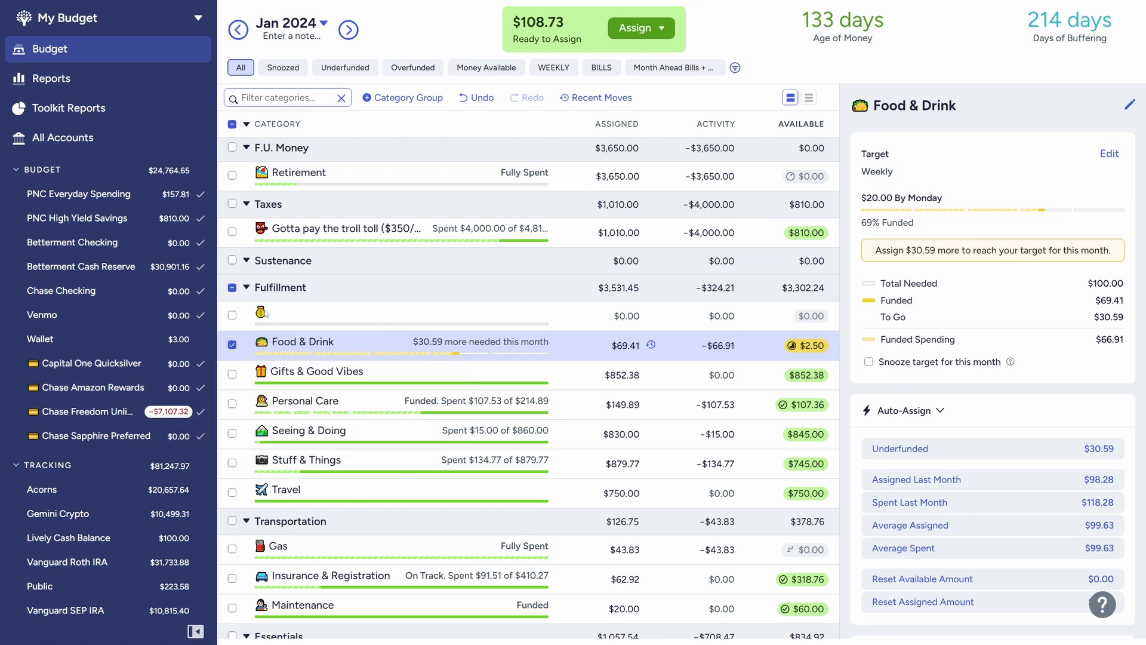
# Deselect the Food & Drink category and delete the empty Sustenance category group.
pyautogui.click(233, 345)
pyautogui.click(281, 261)
pyautogui.click(238, 338)
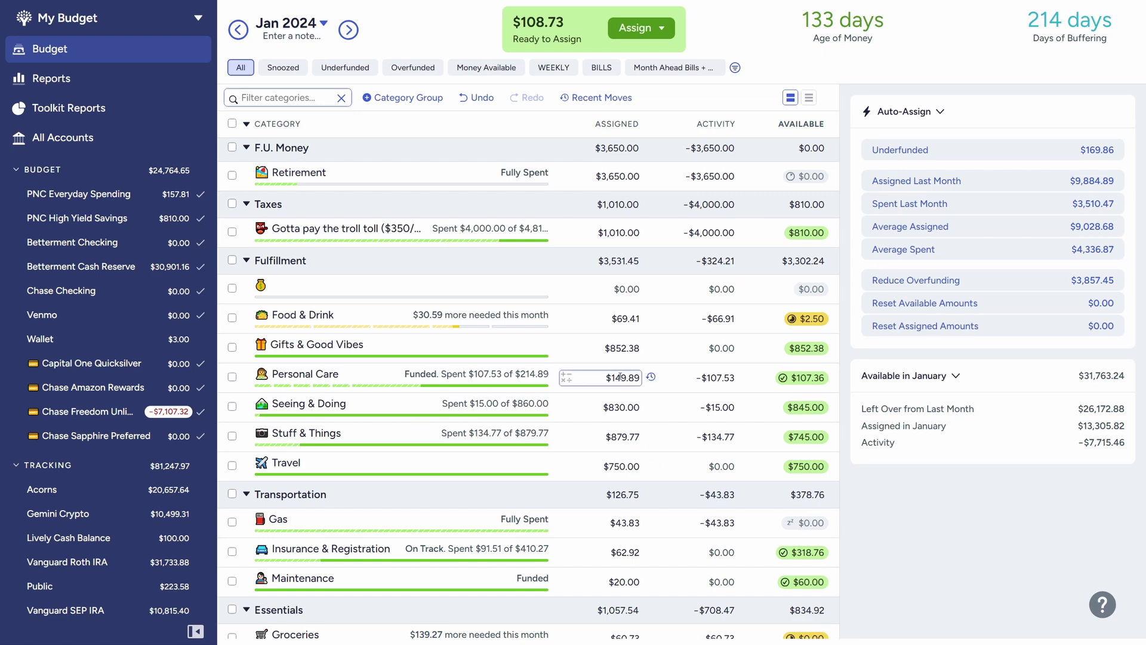
# Move $502.38 from Gifts & Good Vibes to Ready to Assign, leaving $350 available in the category.
pyautogui.scroll(-2, 597, 376)
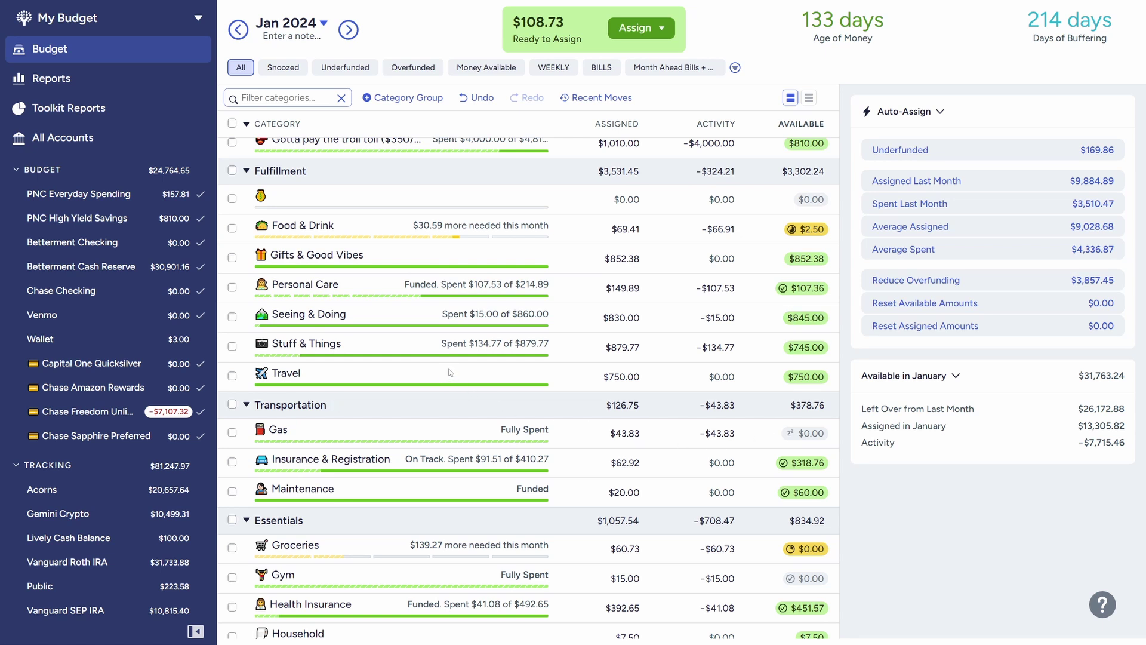
pyautogui.click(802, 260)
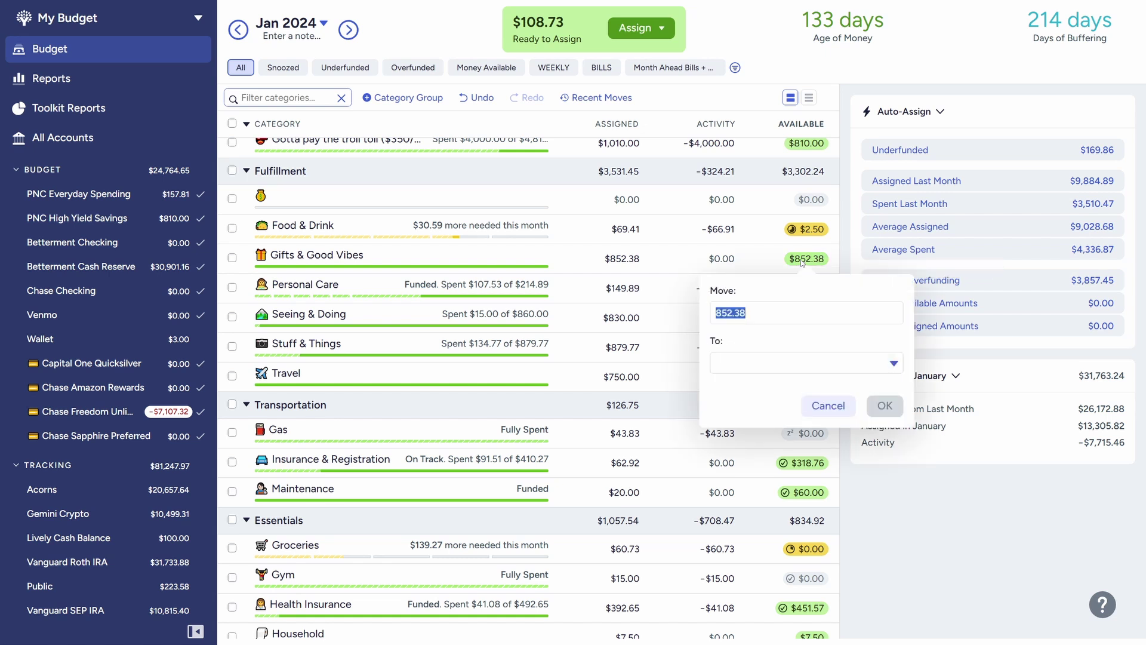
pyautogui.click(798, 313)
pyautogui.write('-350')
pyautogui.click(767, 364)
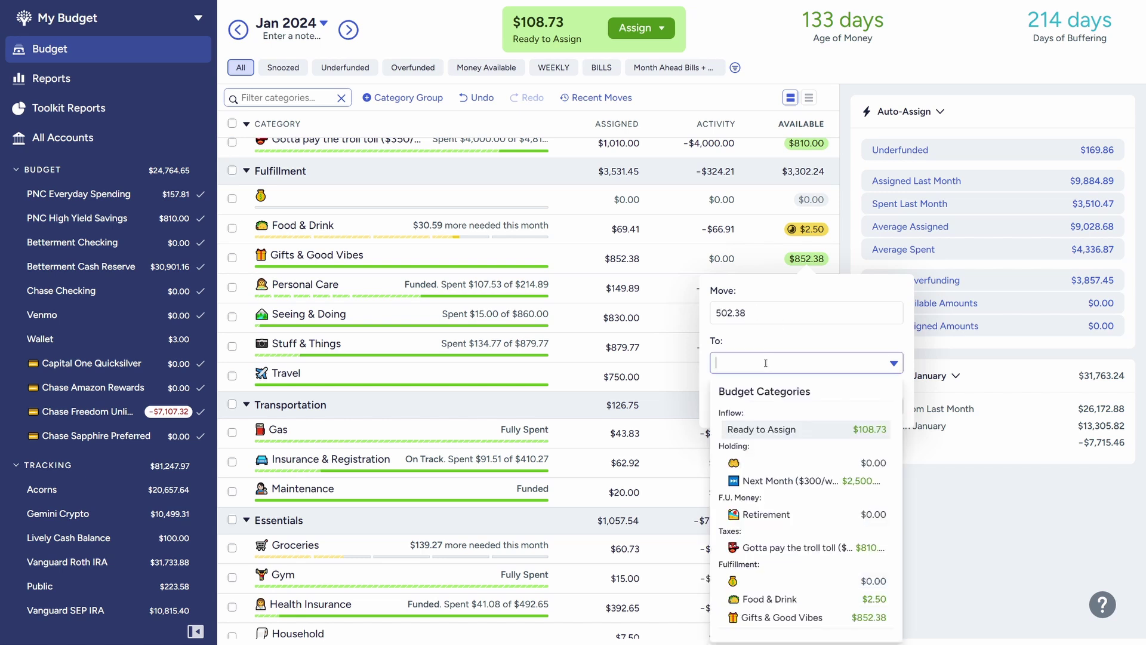
pyautogui.click(775, 428)
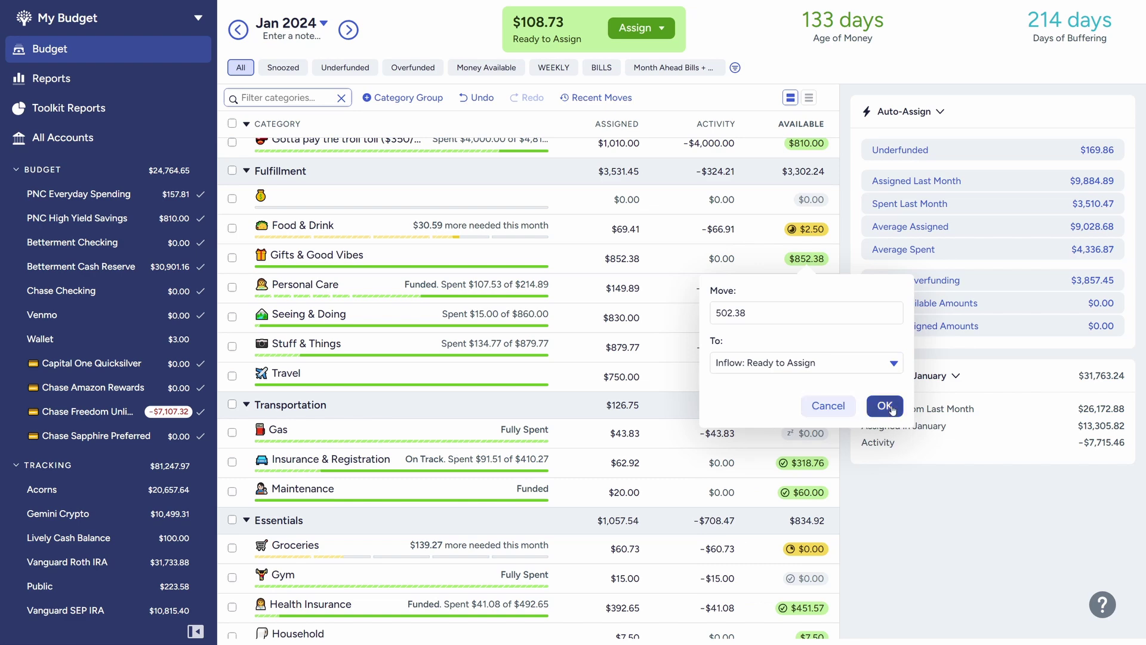
pyautogui.press('Return')
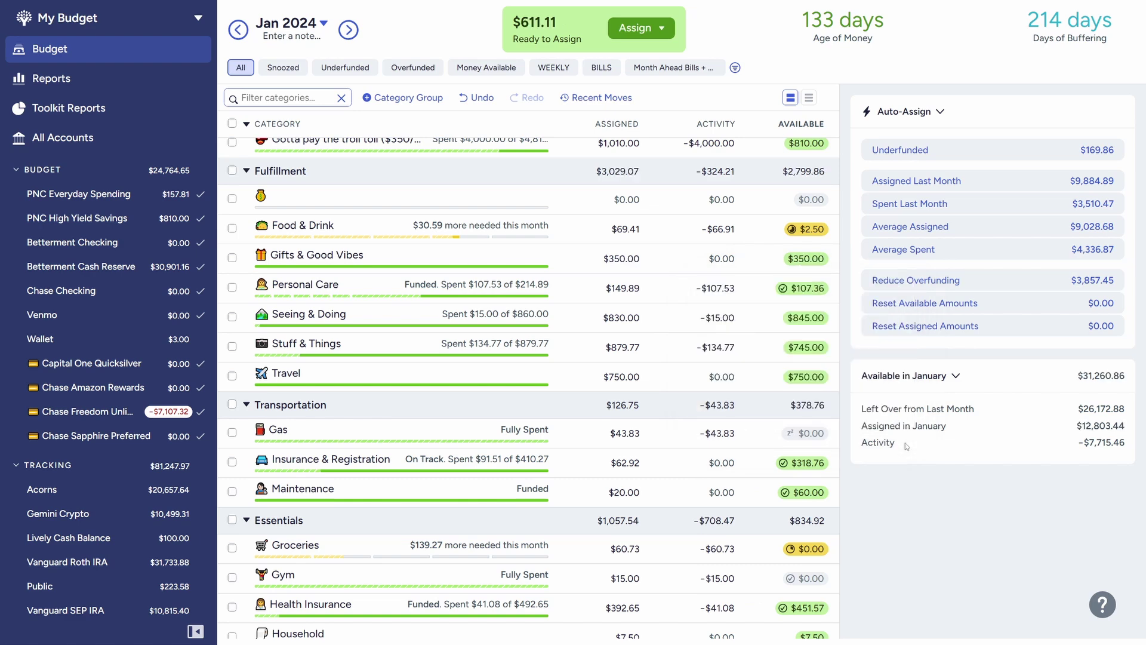
# Adjust Personal Care's assigned amount by +120-107.36 to make $120.00 available.
pyautogui.click(358, 284)
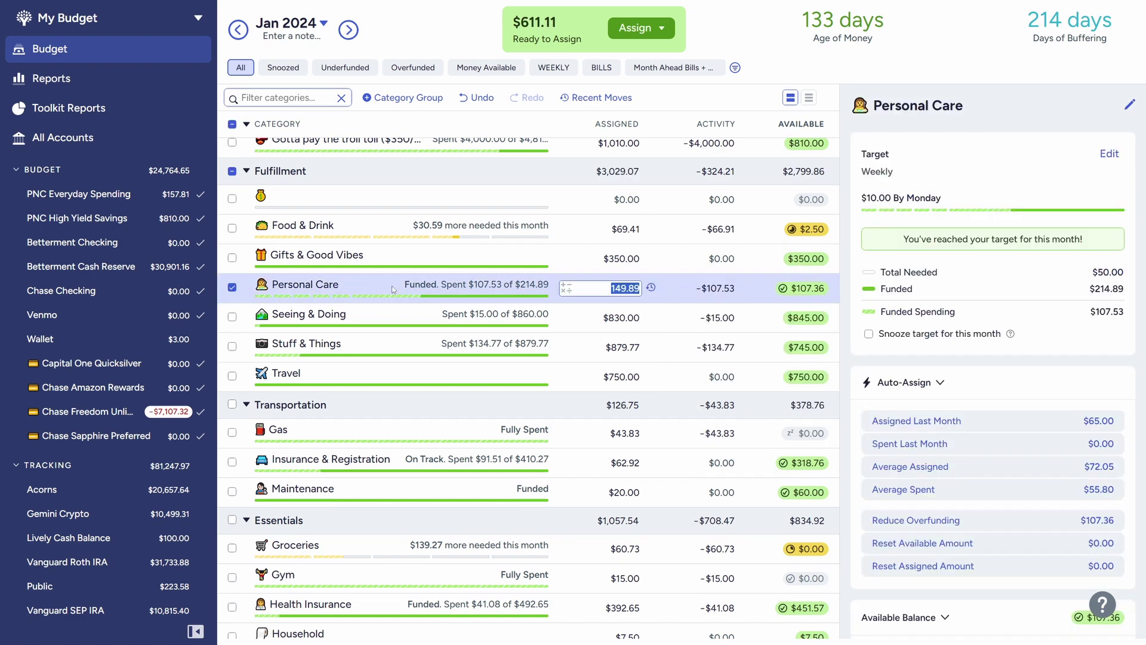
pyautogui.click(624, 288)
pyautogui.write('+120-107.36')
pyautogui.press('Return')
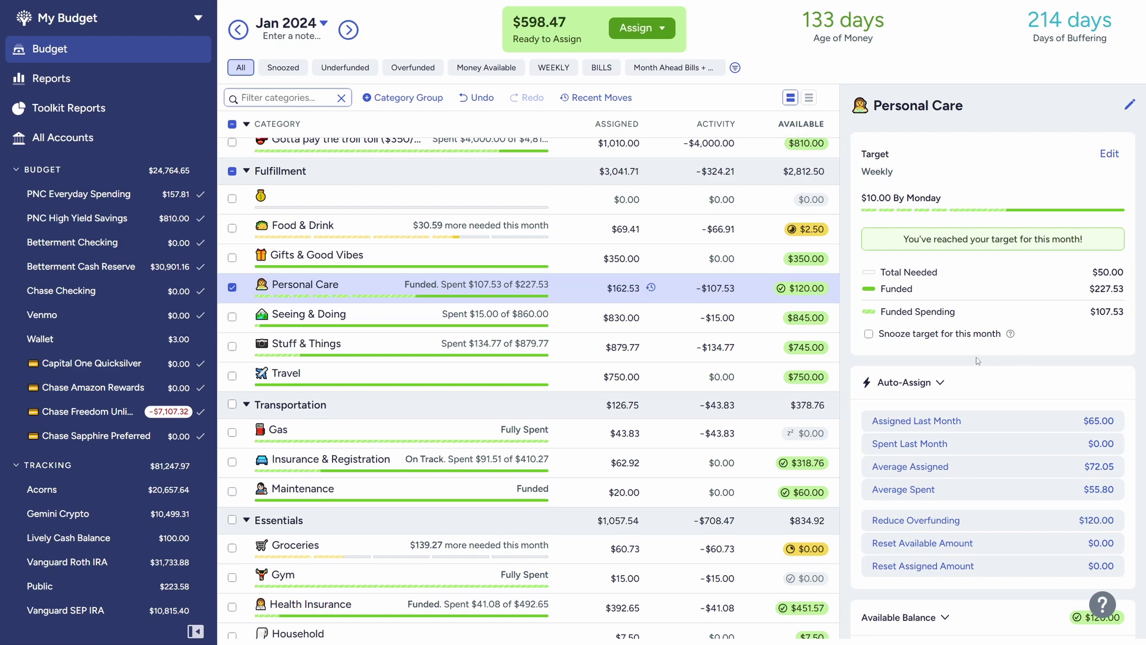
# Move $545.00 from Seeing & Doing to Ready to Assign, leaving $300 available, and deselect the category.
pyautogui.click(407, 318)
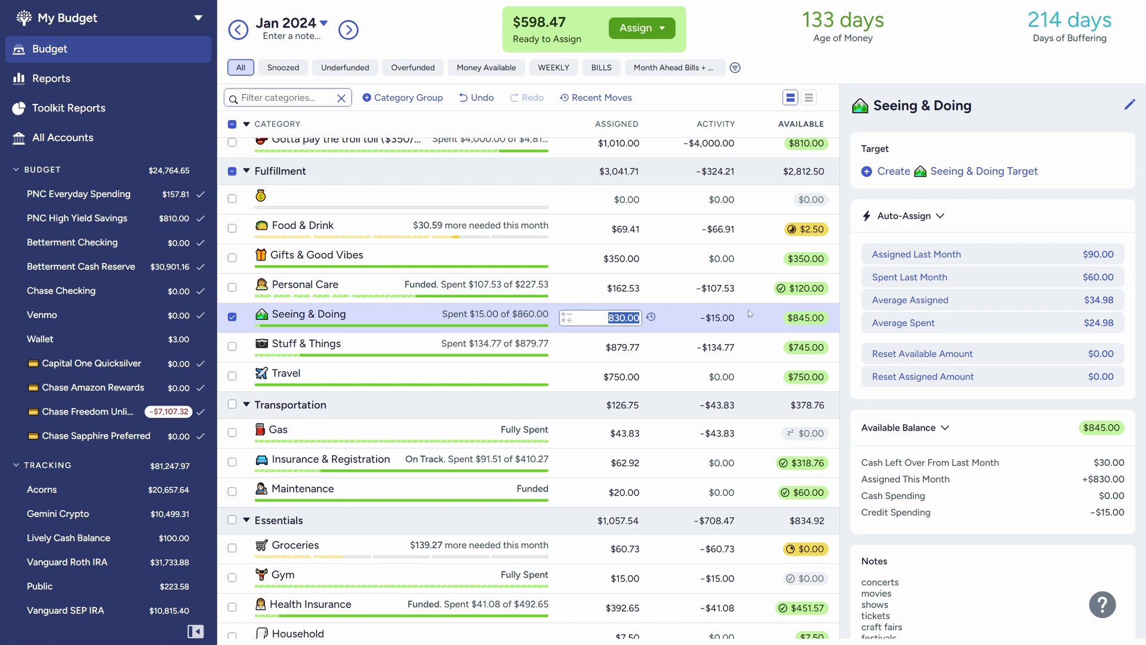
pyautogui.click(804, 320)
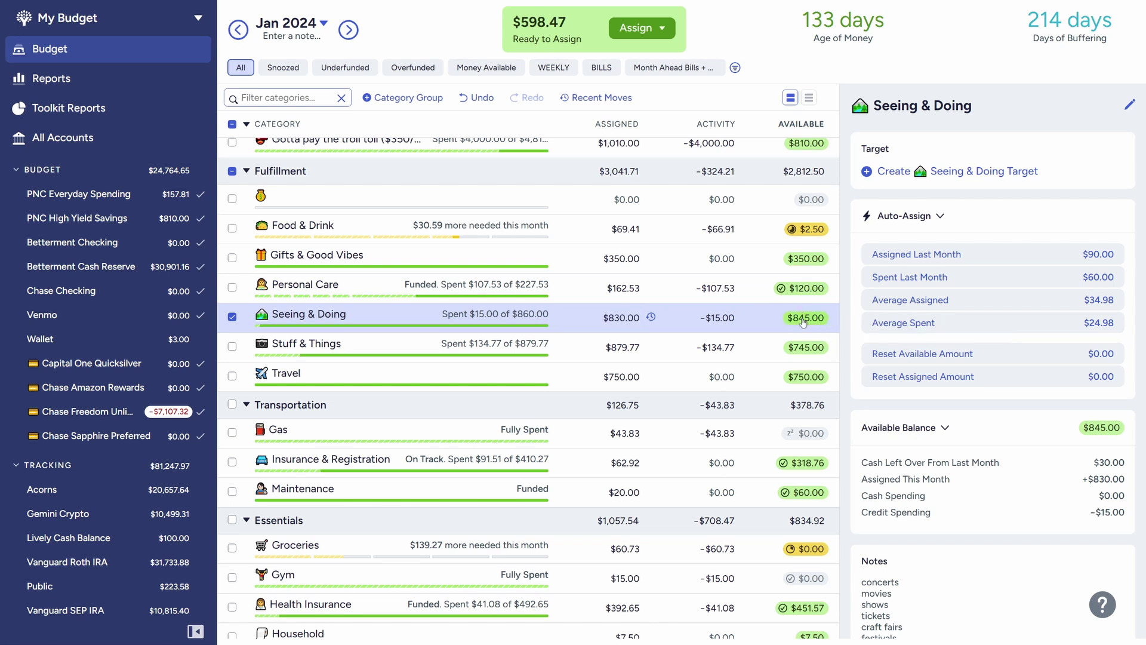
pyautogui.click(806, 319)
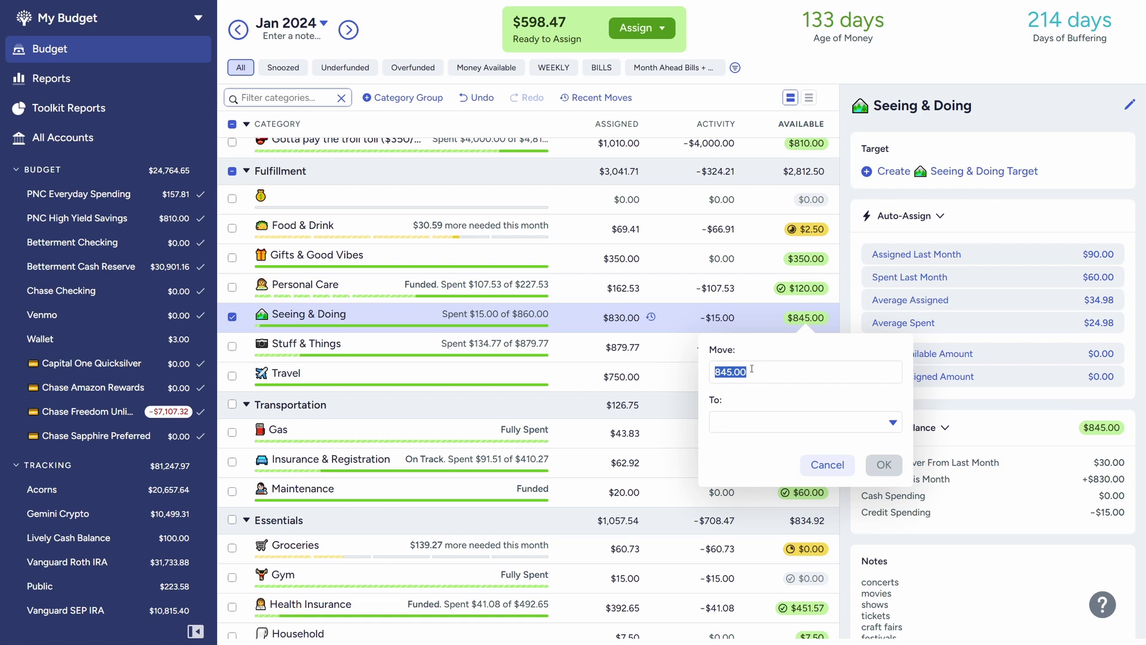
pyautogui.press('Left')
pyautogui.press('Right')
pyautogui.write('.000')
pyautogui.click(763, 422)
pyautogui.write('rea')
pyautogui.click(770, 194)
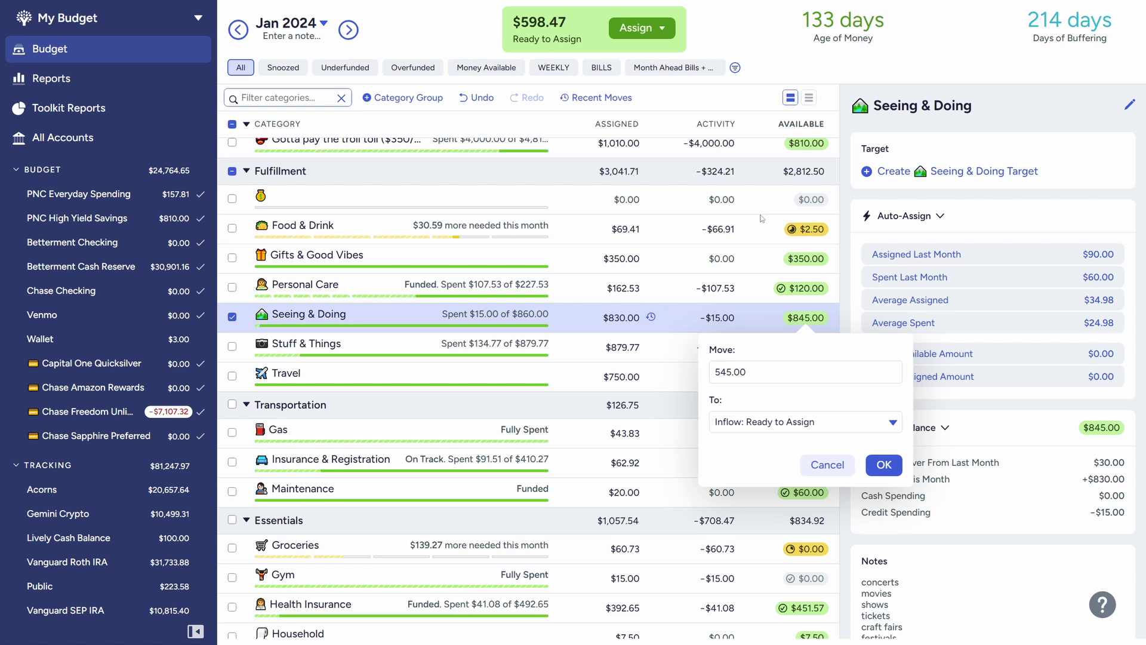
pyautogui.click(884, 464)
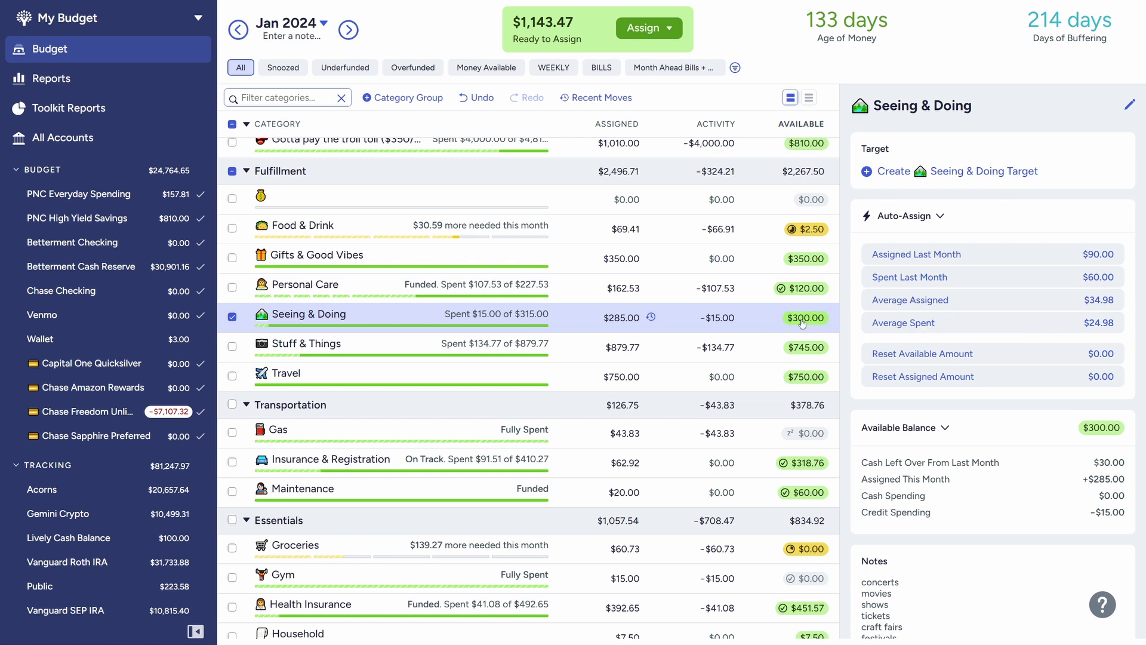
pyautogui.click(233, 317)
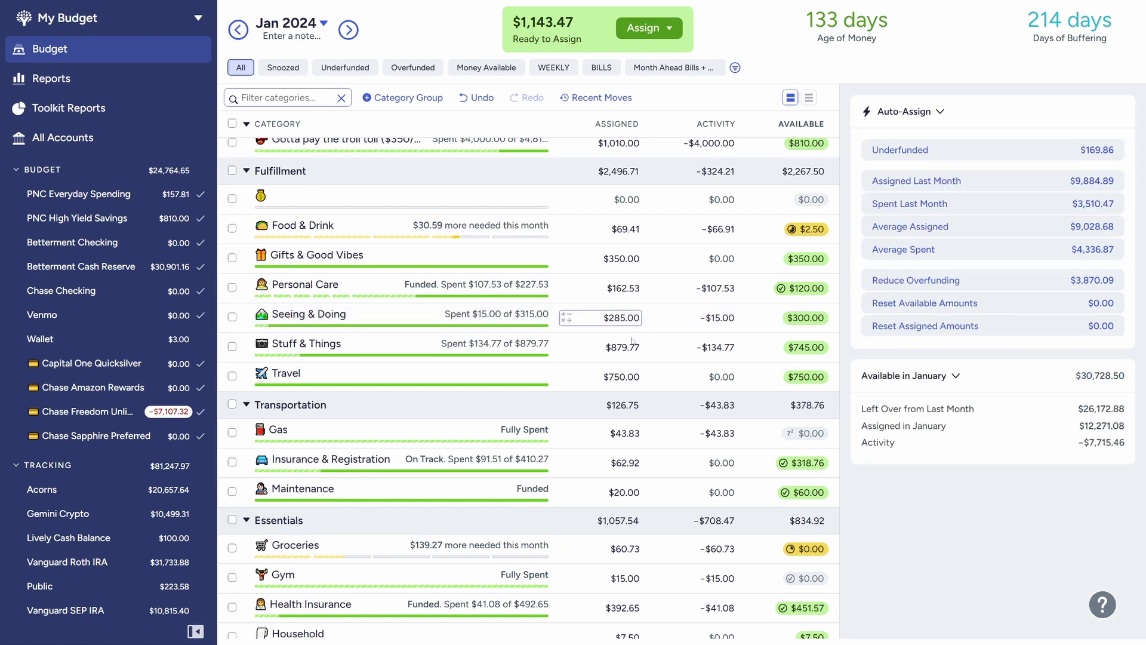
# Move $625.00 from Stuff & Things to Ready to Assign, leaving $120 available, and deselect the category.
pyautogui.click(361, 347)
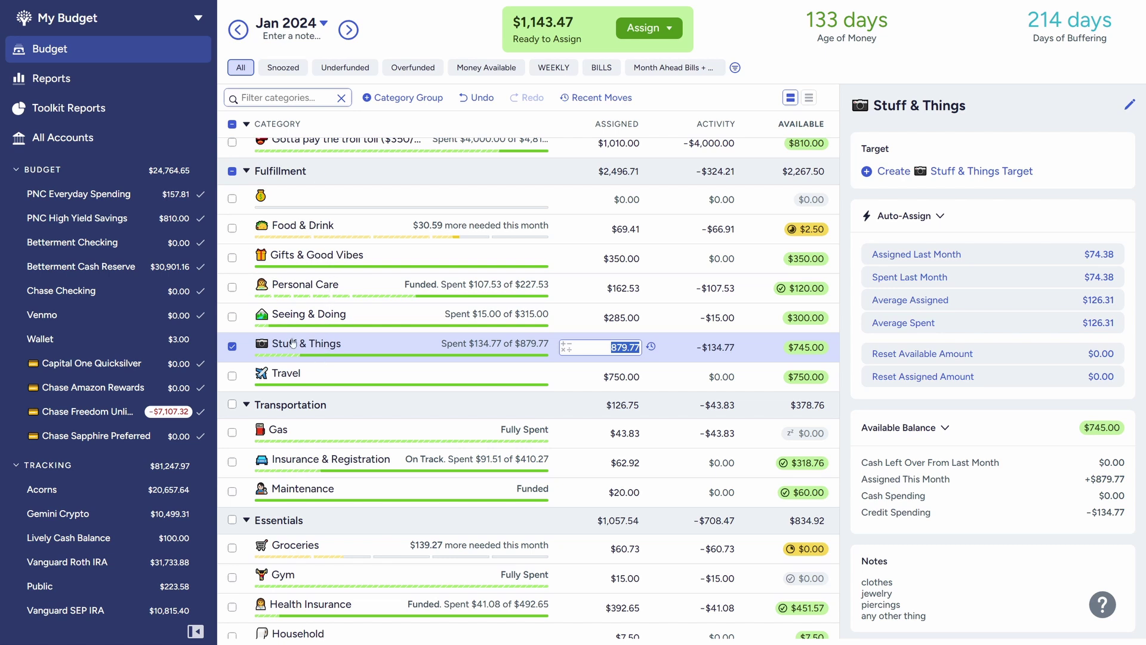
pyautogui.click(806, 353)
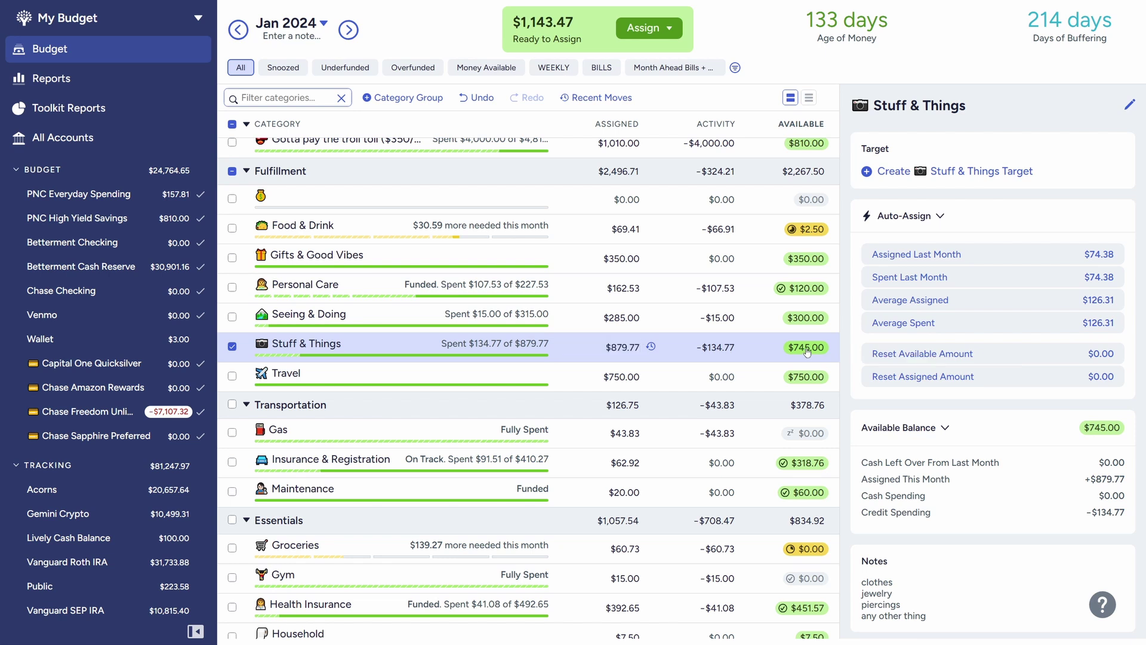
pyautogui.click(807, 354)
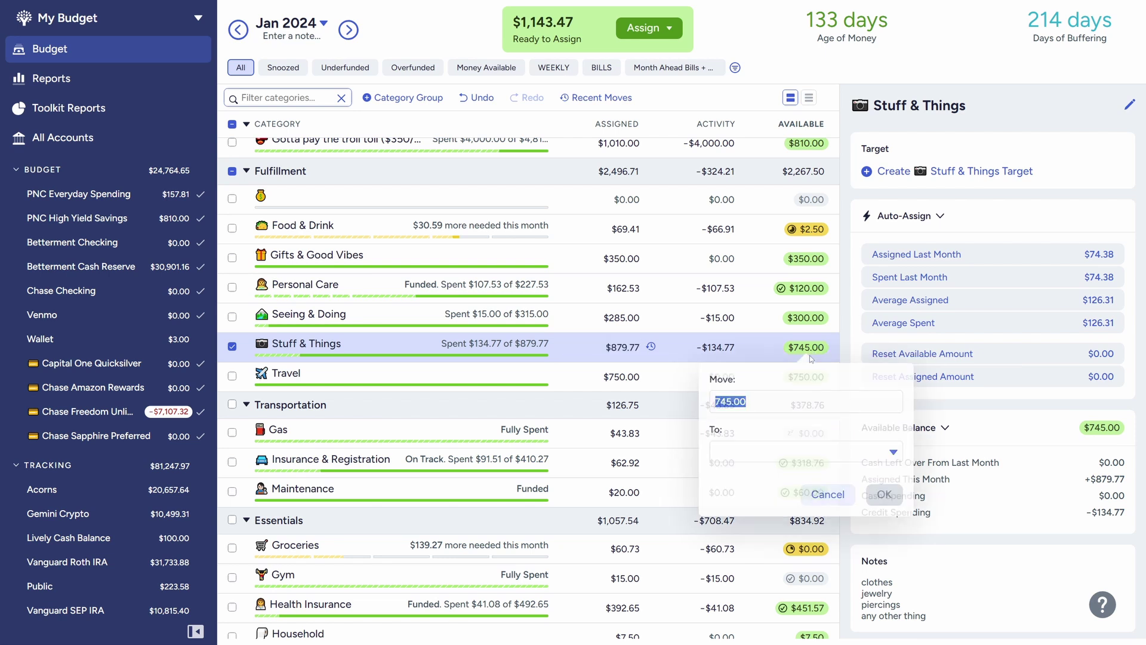
pyautogui.click(784, 397)
pyautogui.write('-120')
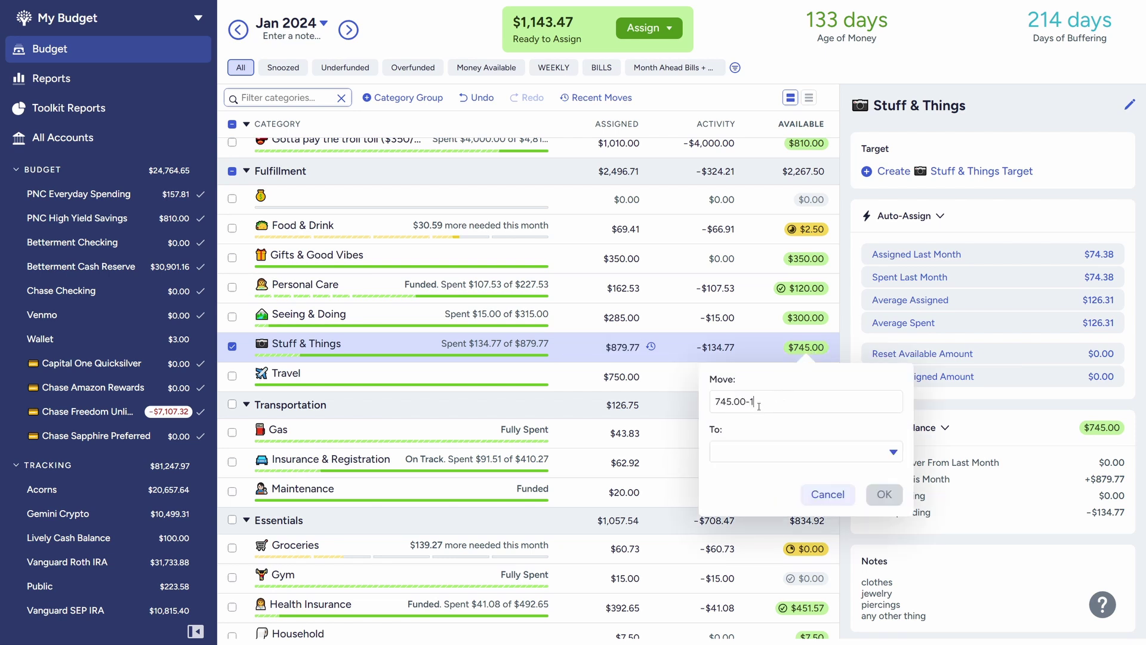
pyautogui.click(775, 449)
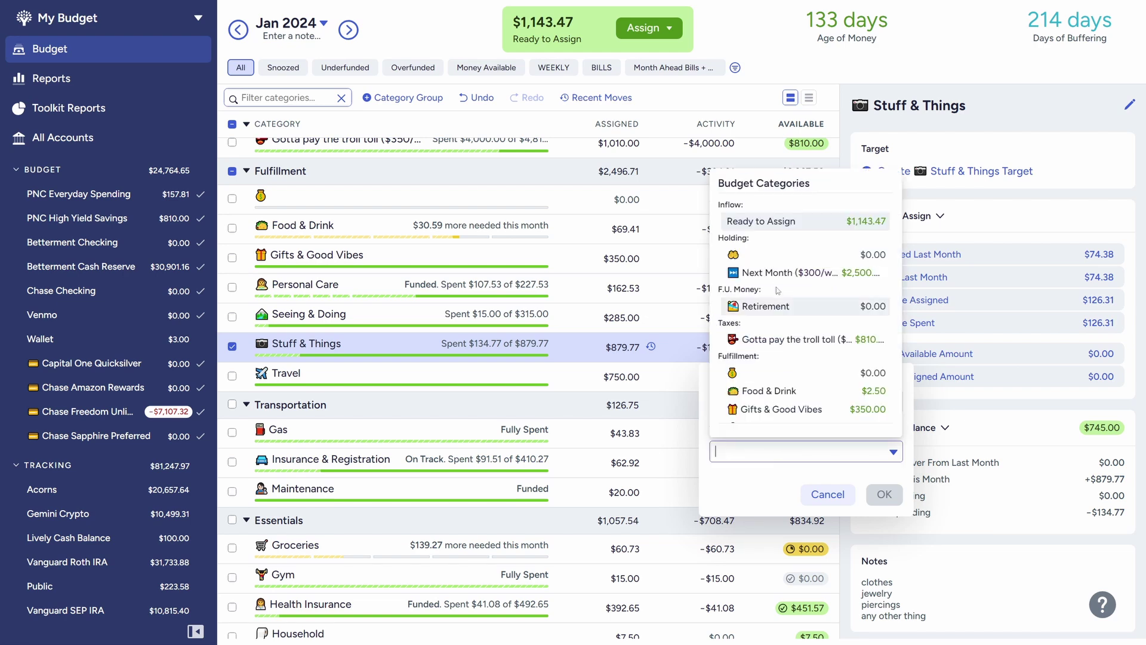
pyautogui.click(770, 217)
pyautogui.click(884, 494)
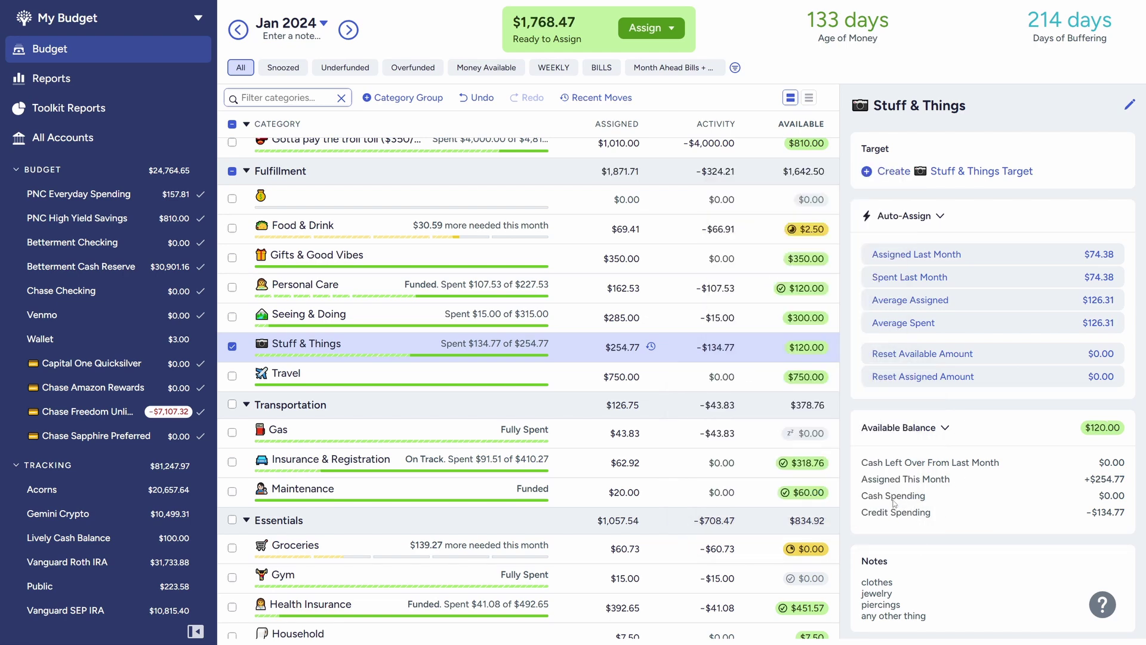
pyautogui.click(230, 348)
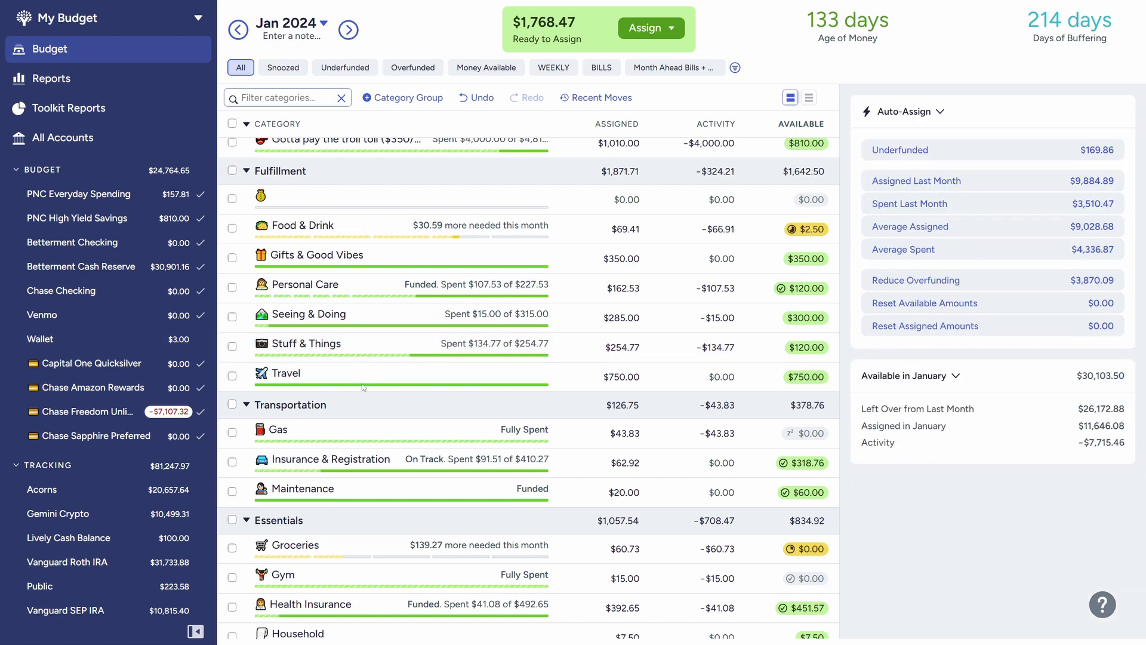
# Examine the Travel category's balance alongside the categories further down the budget, and deselect Travel.
pyautogui.click(370, 378)
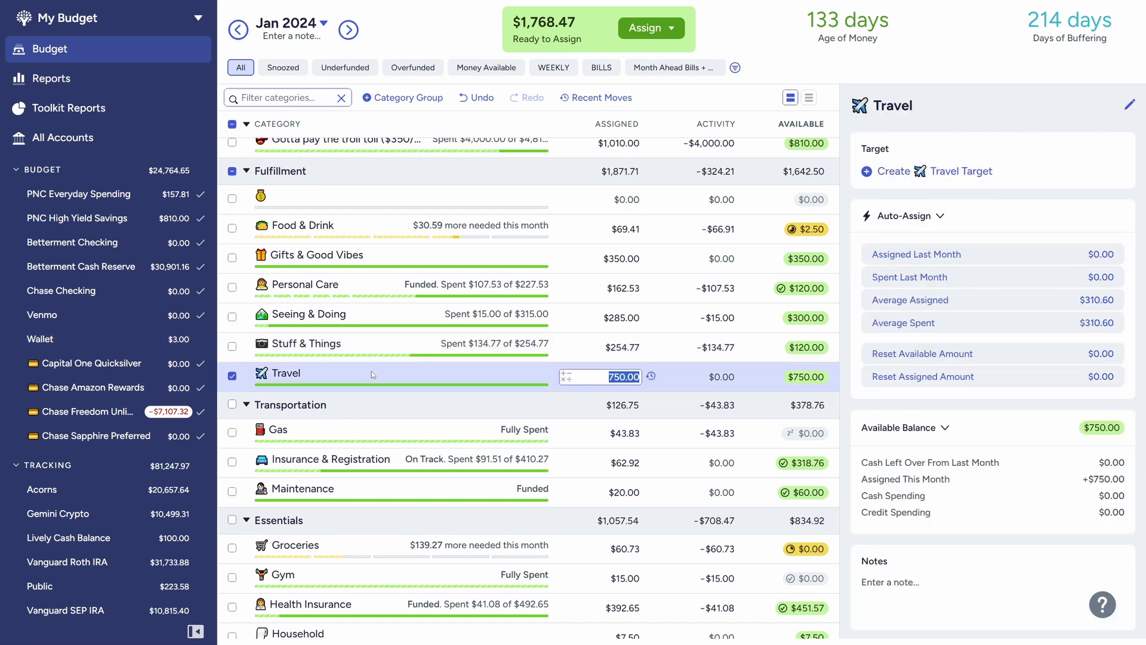
pyautogui.scroll(-3, 442, 416)
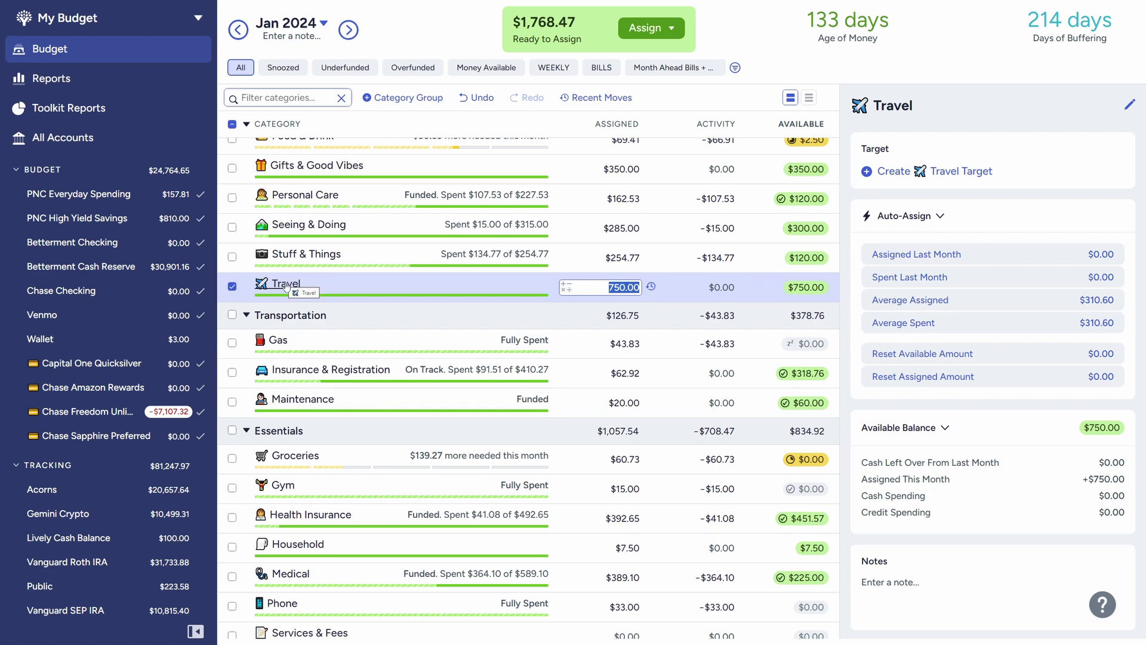
pyautogui.scroll(-10, 290, 310)
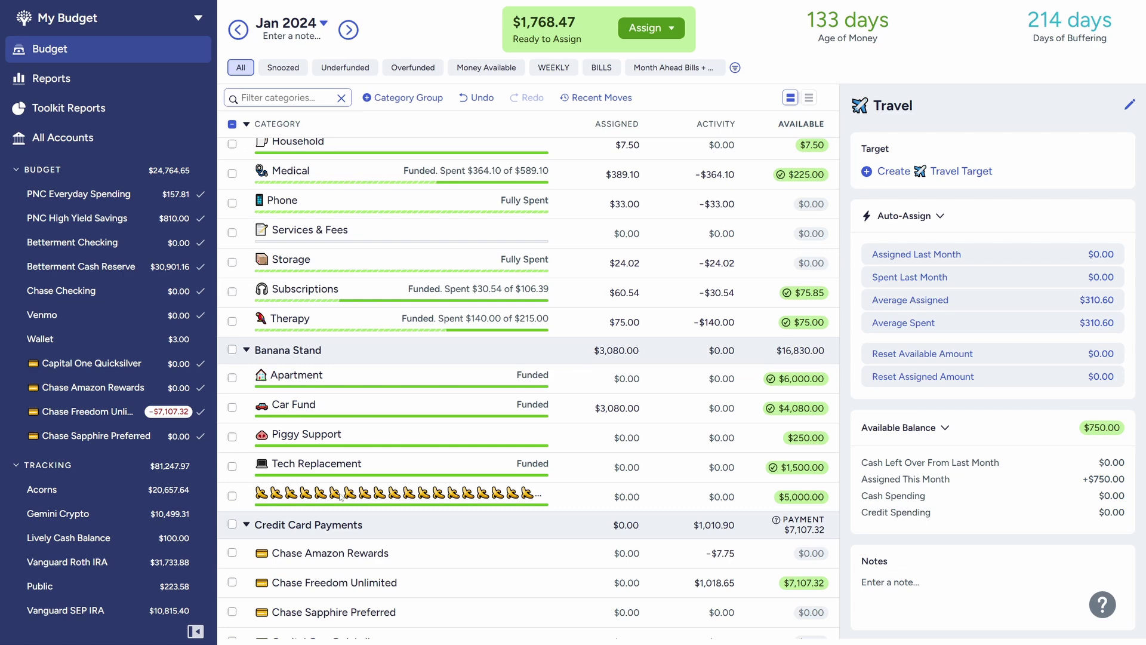
pyautogui.scroll(12, 339, 493)
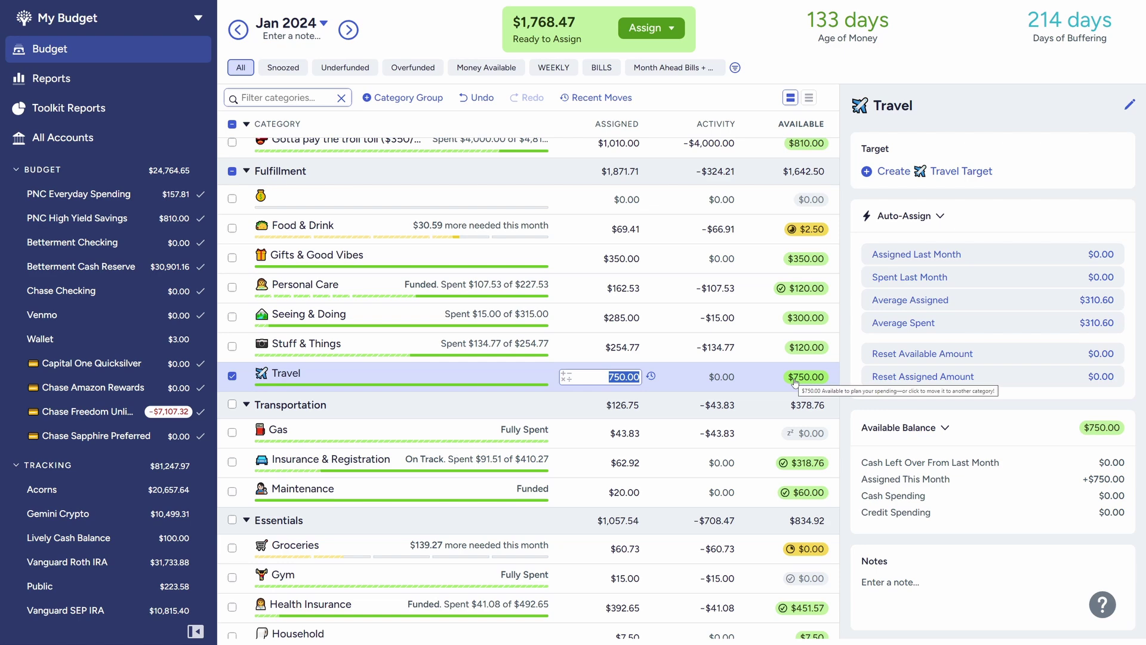
pyautogui.click(233, 376)
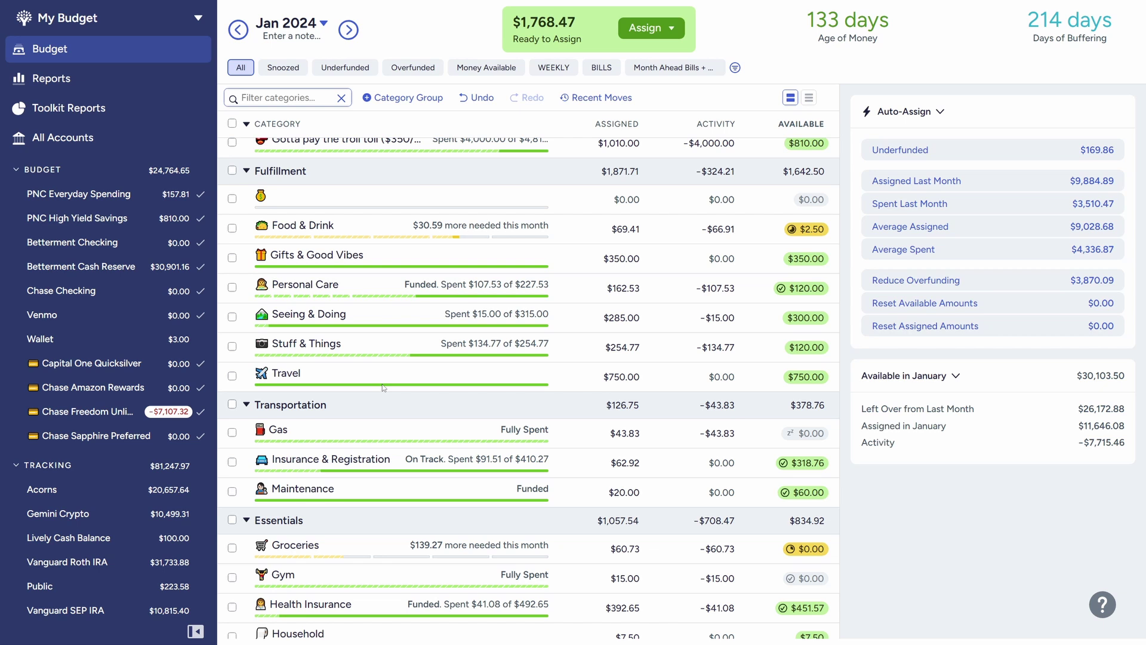
# Adjust Health Insurance's assigned amount by +481-451.57 to make $481.00 available, and deselect the category.
pyautogui.scroll(1, 382, 385)
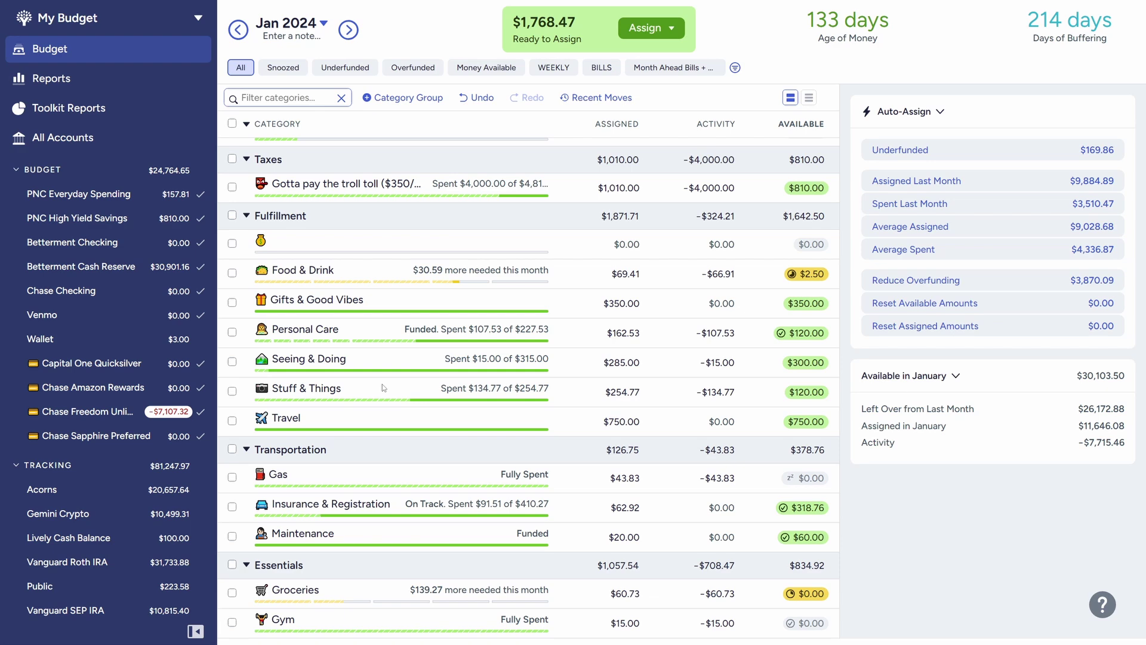
pyautogui.scroll(-5, 382, 385)
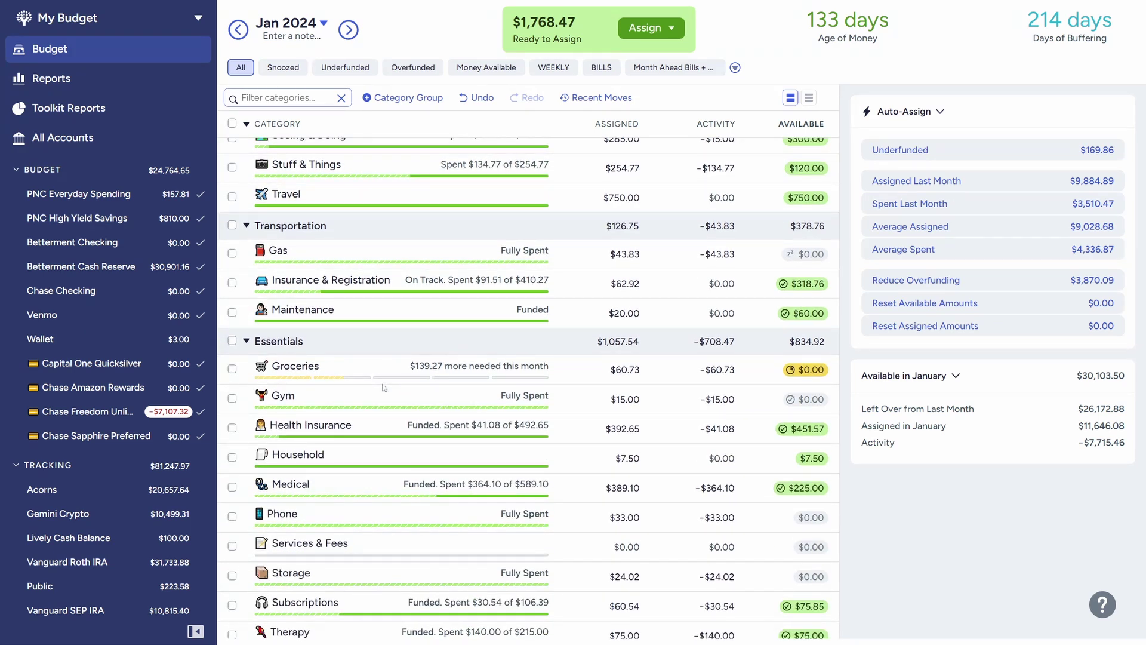
pyautogui.scroll(-4, 384, 387)
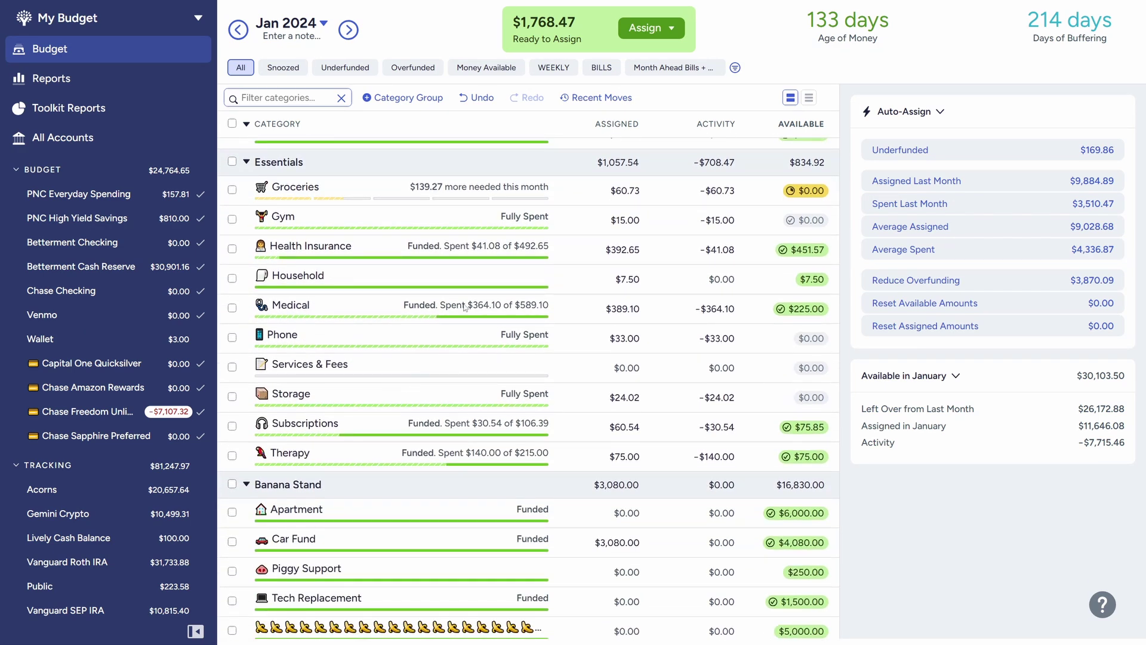
pyautogui.click(810, 250)
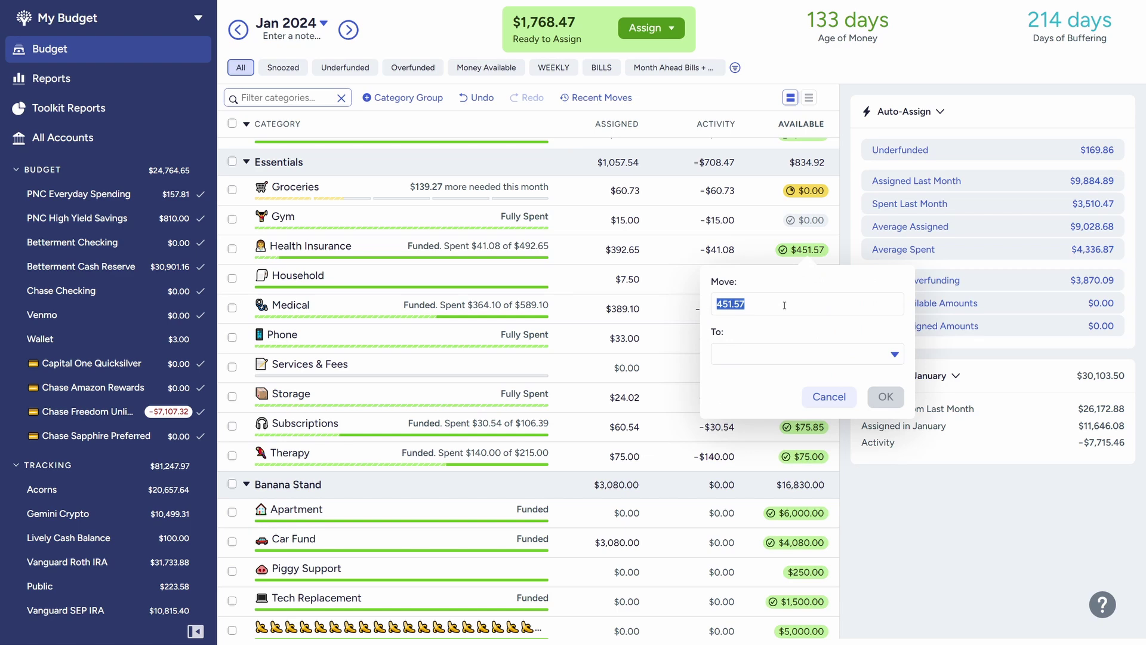
pyautogui.click(829, 396)
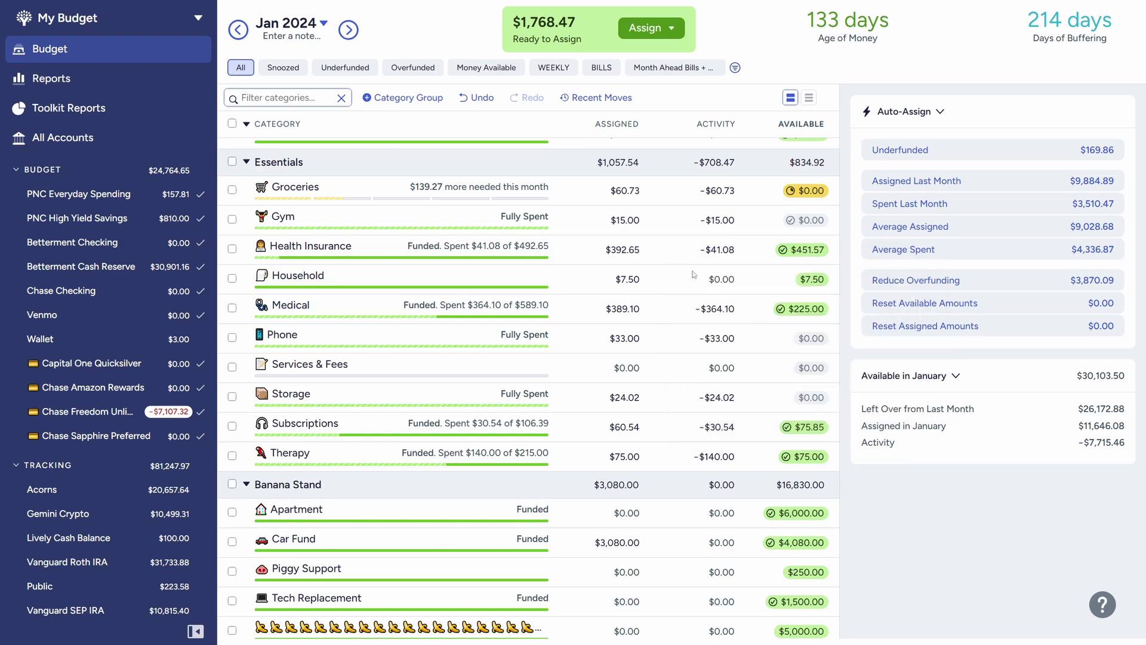
pyautogui.click(627, 251)
pyautogui.press('End')
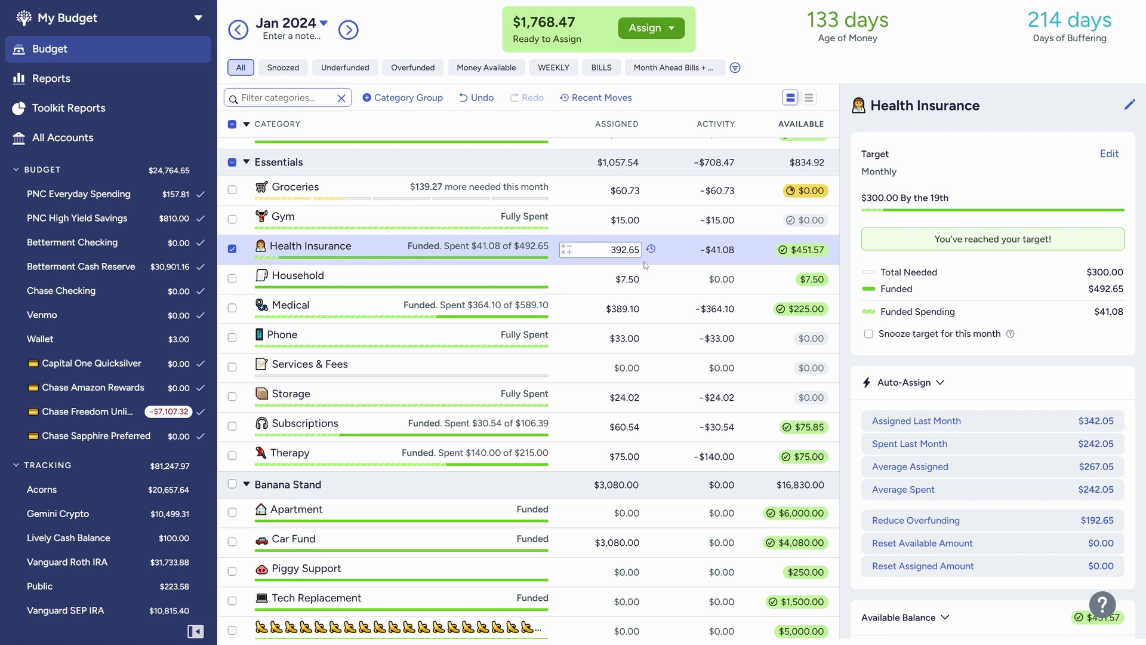
pyautogui.write('+481-451.57')
pyautogui.press('Return')
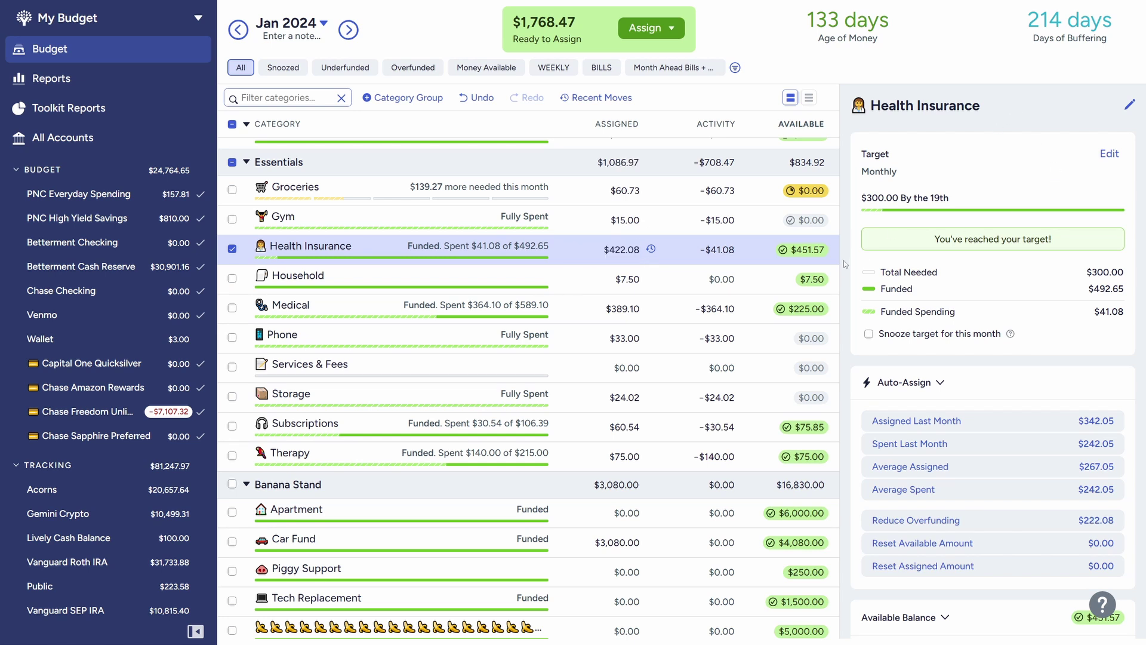
pyautogui.click(232, 249)
# Move $25.00 from Medical to Ready to Assign, leaving $200 available, and deselect the category.
pyautogui.scroll(-1, 447, 294)
pyautogui.click(378, 263)
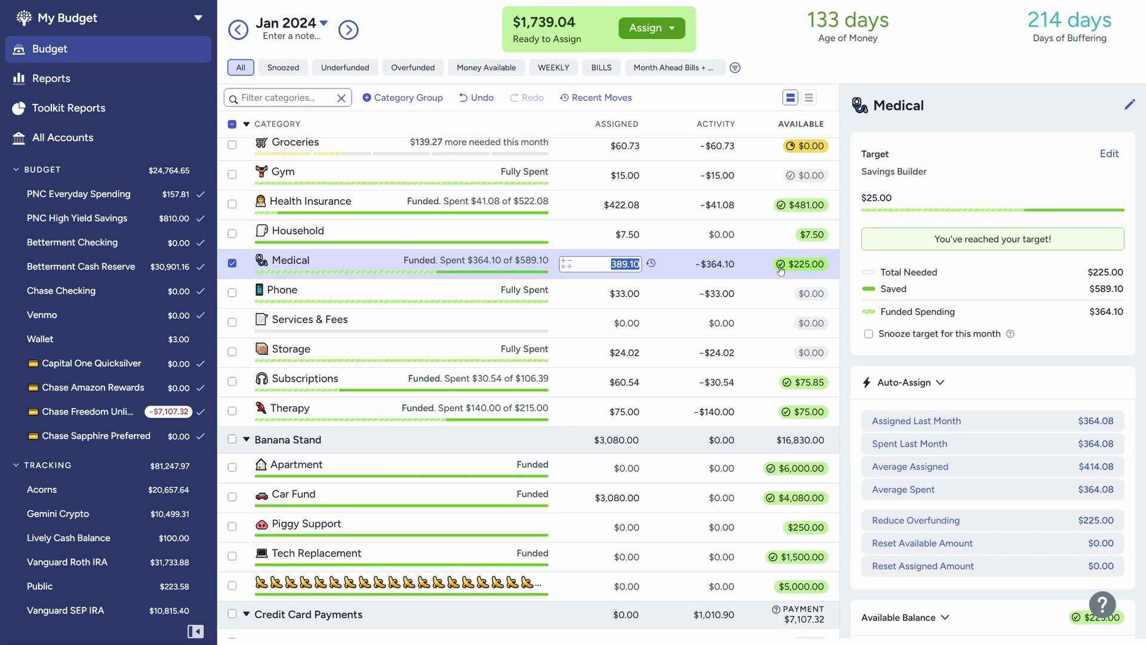
pyautogui.moveTo(808, 268)
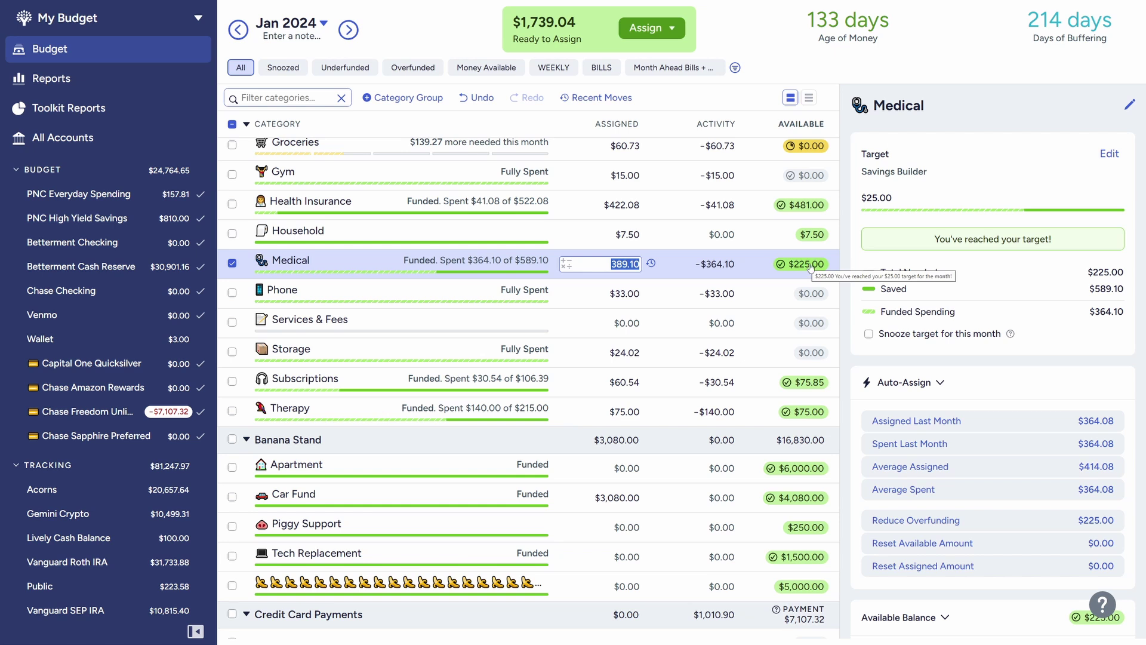
pyautogui.press('Escape')
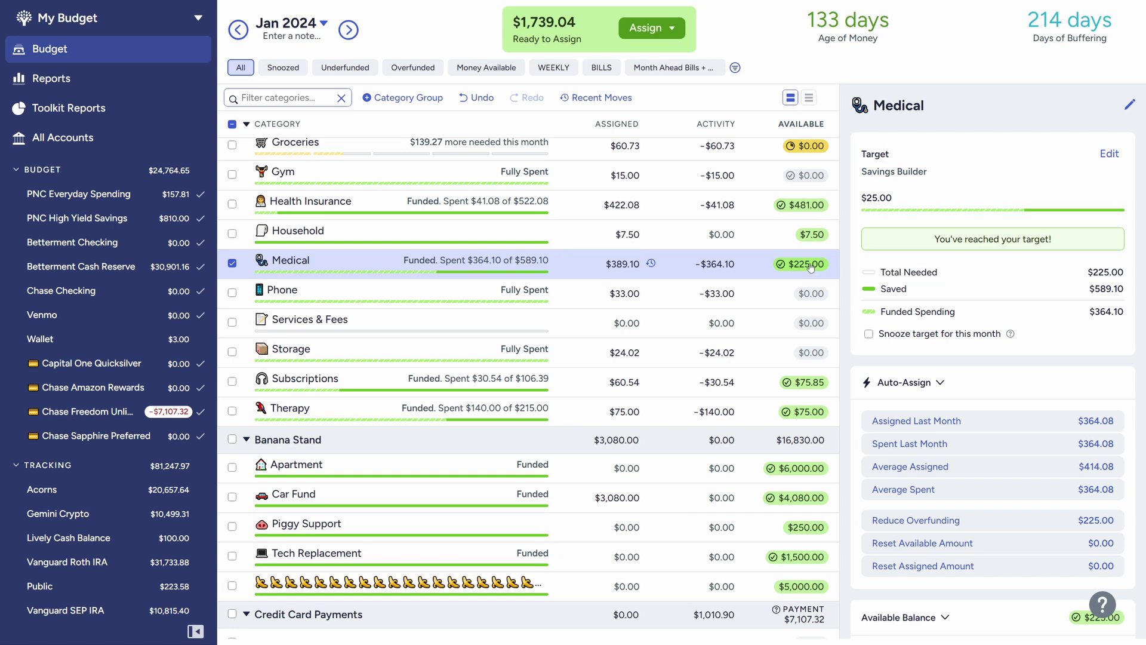
pyautogui.click(810, 264)
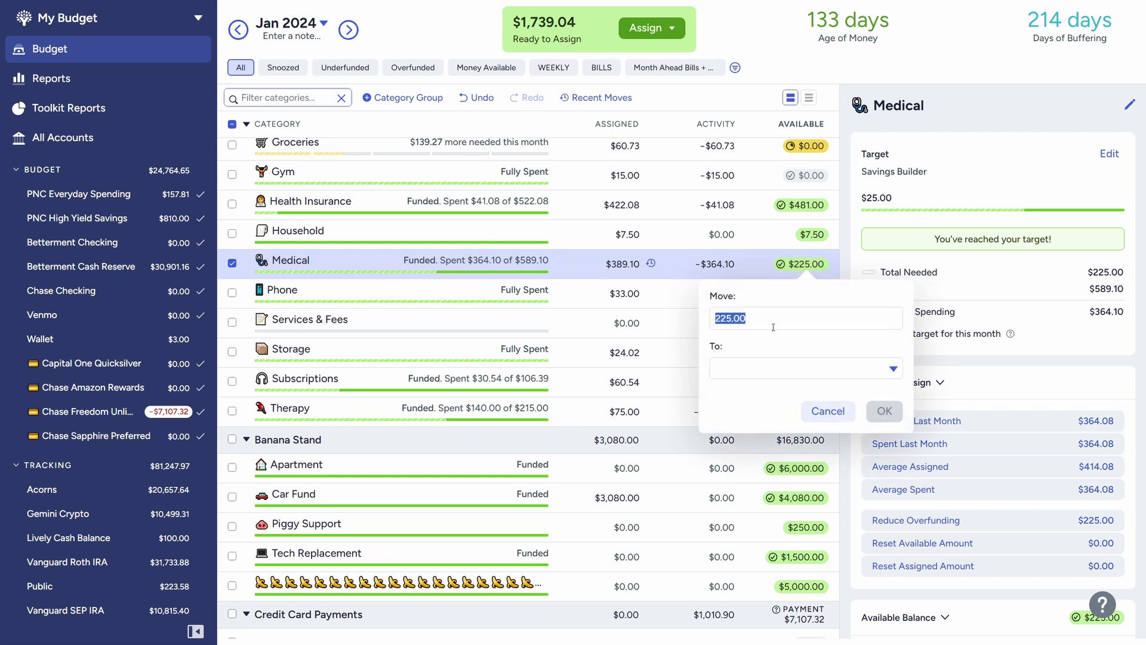
pyautogui.write('25')
pyautogui.click(761, 371)
pyautogui.click(767, 427)
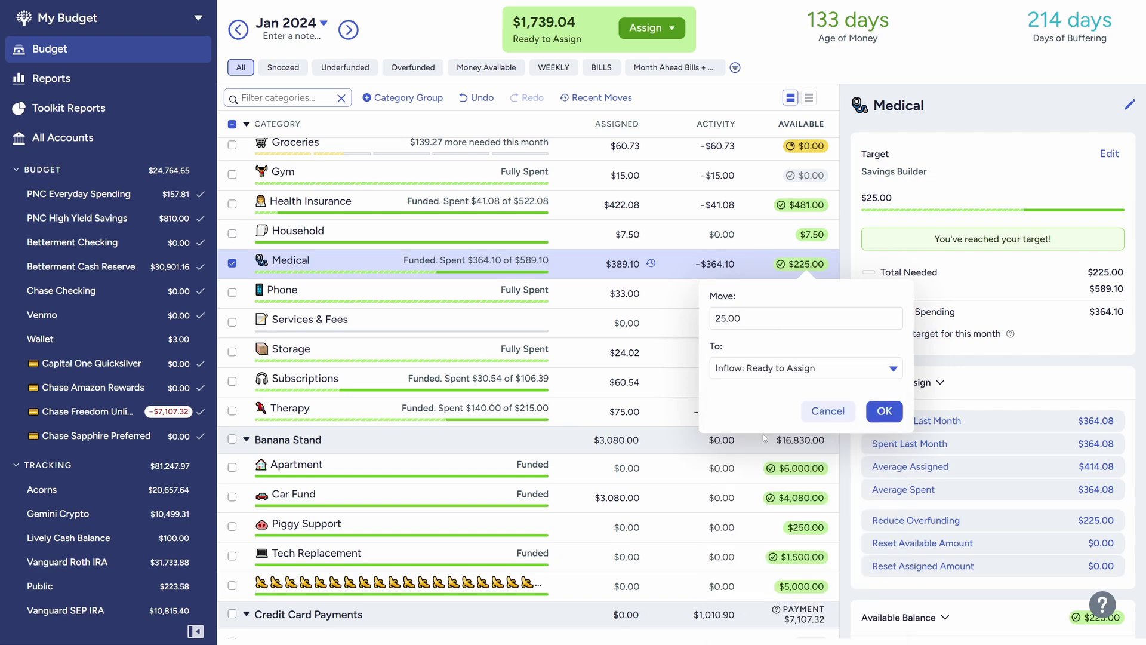
pyautogui.click(884, 412)
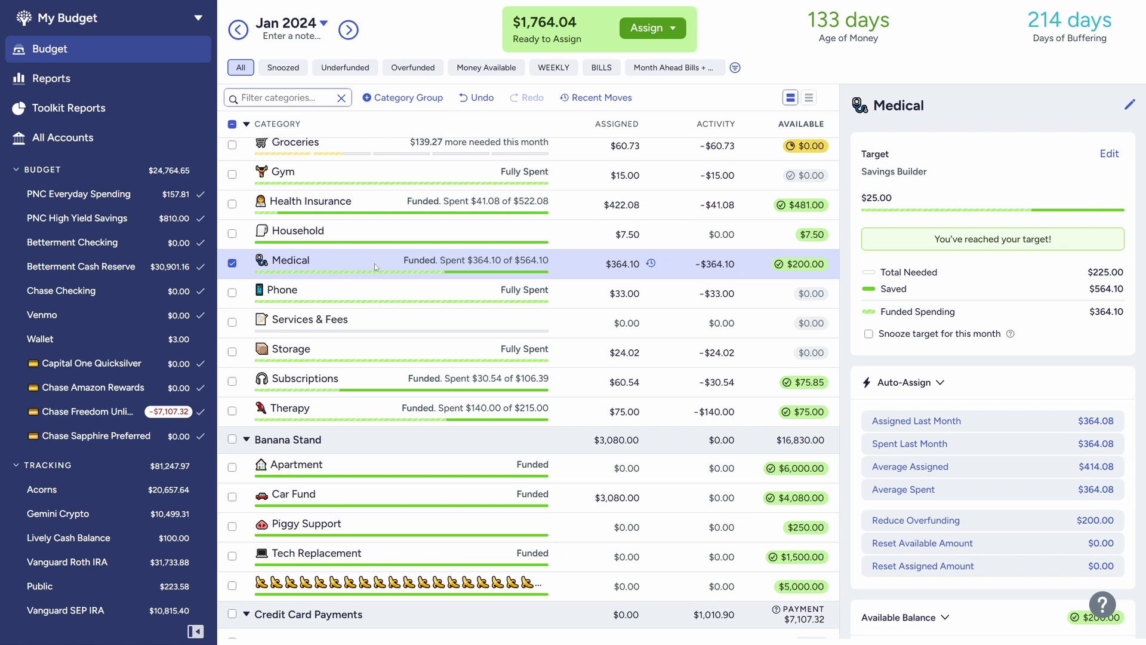
pyautogui.click(232, 263)
# Move $25.85 from Subscriptions to Ready to Assign, leaving $50 available in the category.
pyautogui.scroll(-1, 447, 319)
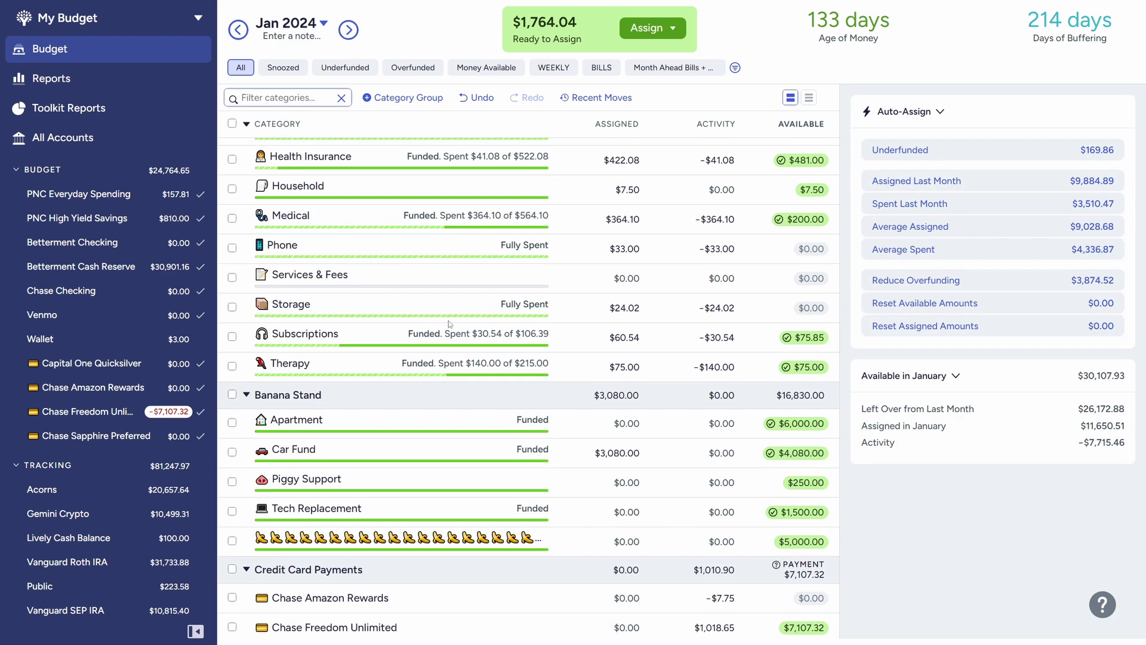
pyautogui.click(383, 341)
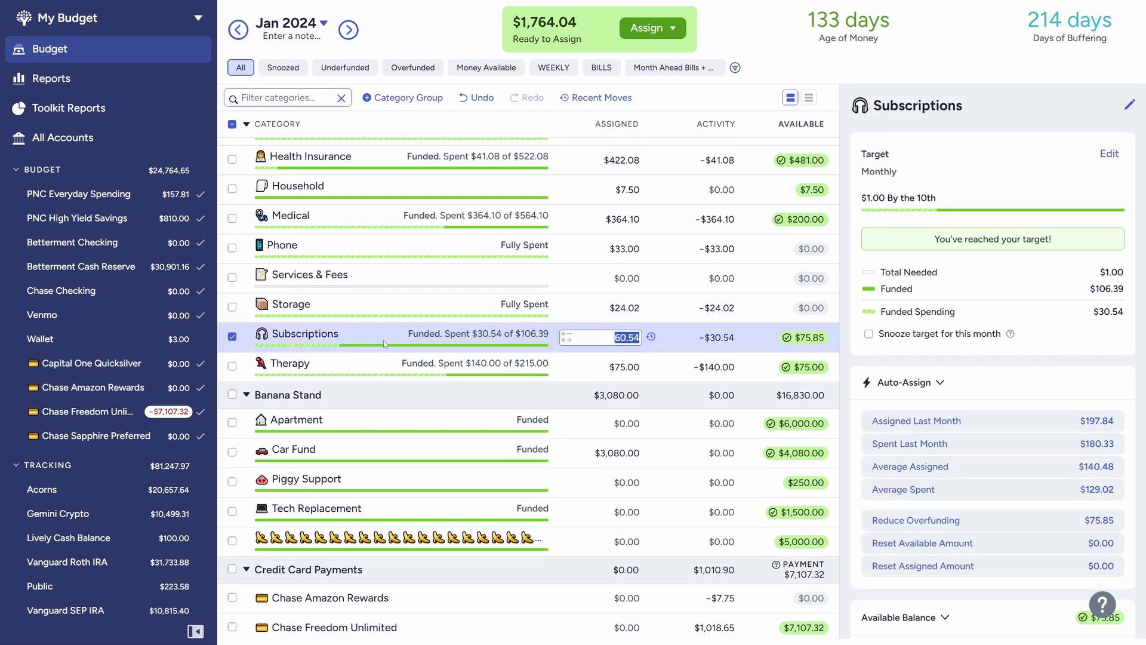
pyautogui.moveTo(795, 348)
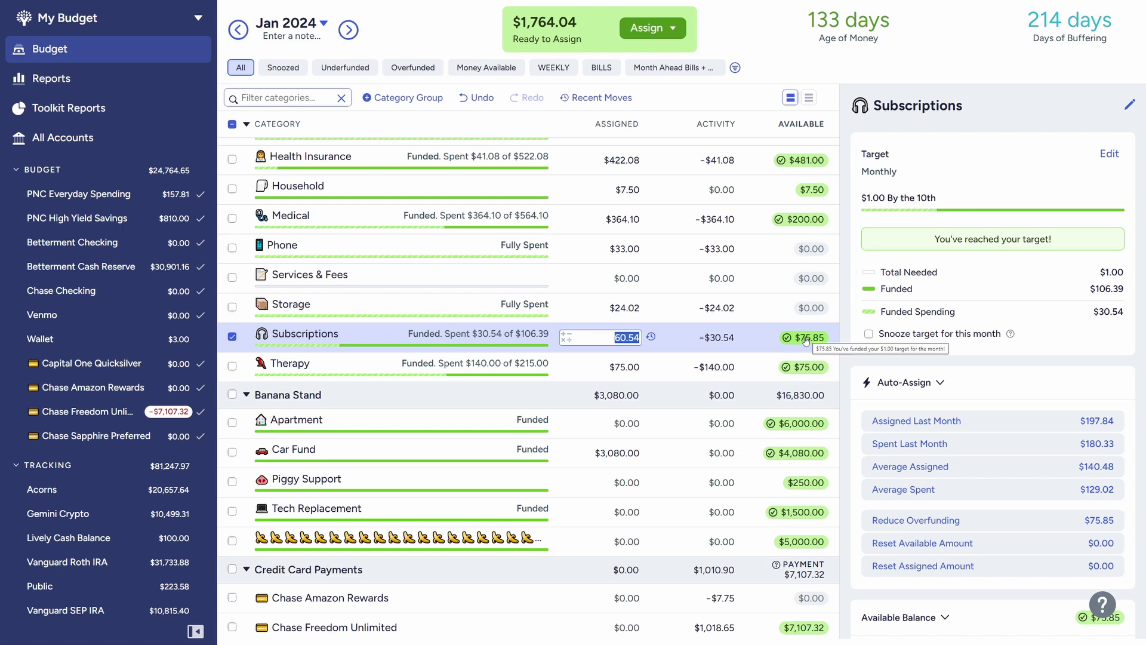
pyautogui.press('Escape')
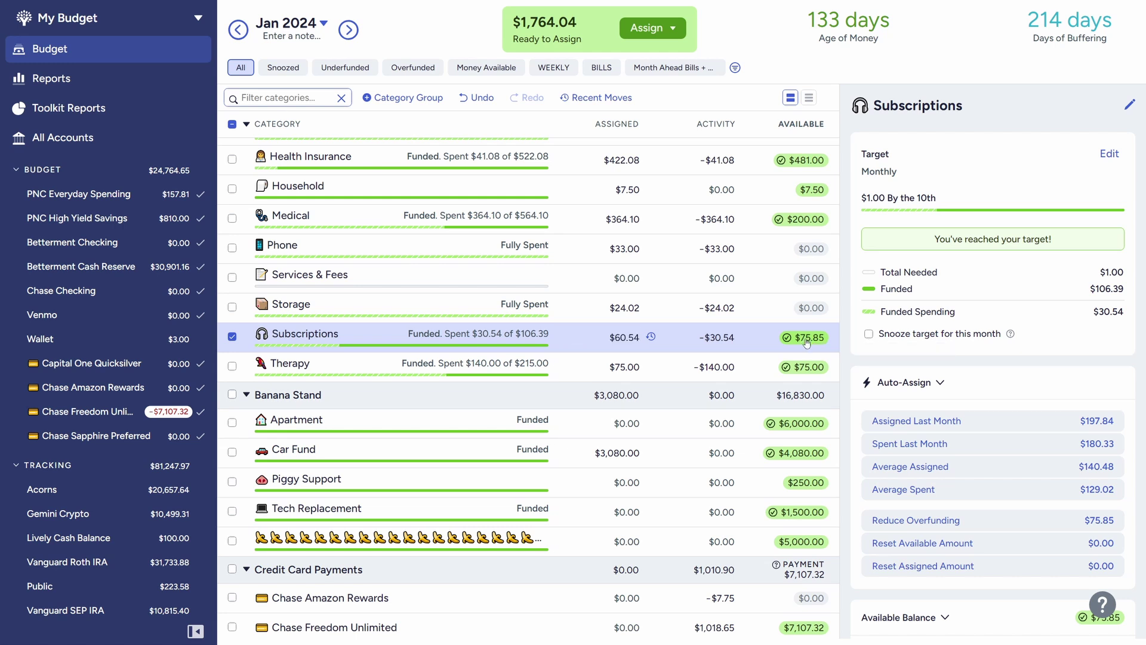
pyautogui.click(806, 342)
pyautogui.click(769, 391)
pyautogui.write('-50')
pyautogui.click(773, 442)
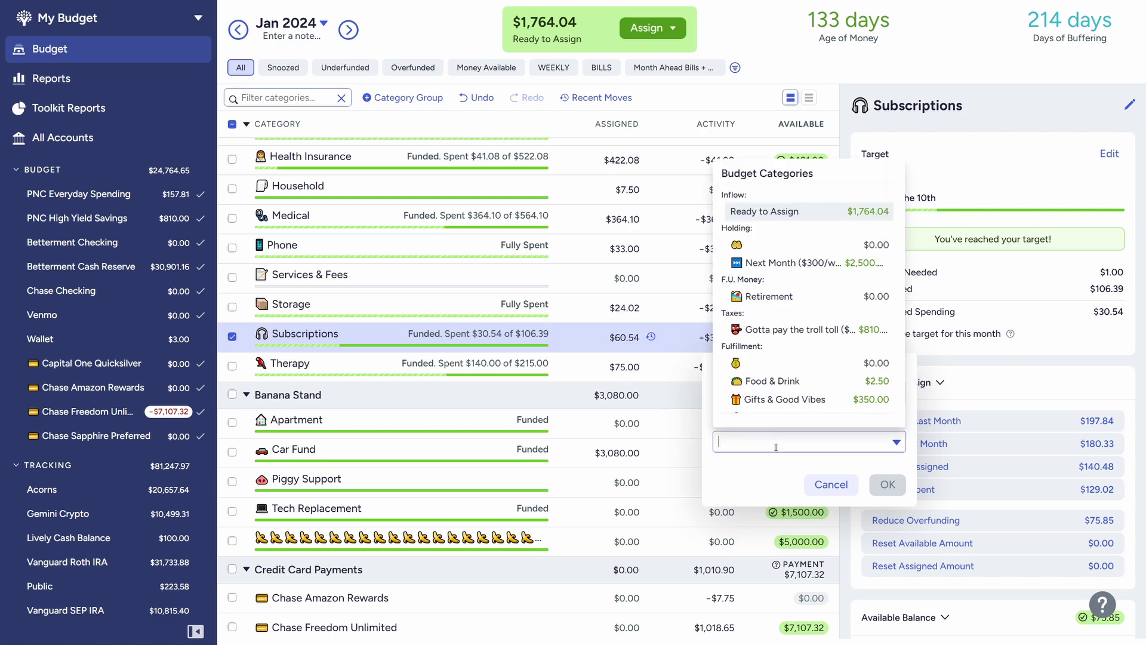
pyautogui.click(779, 169)
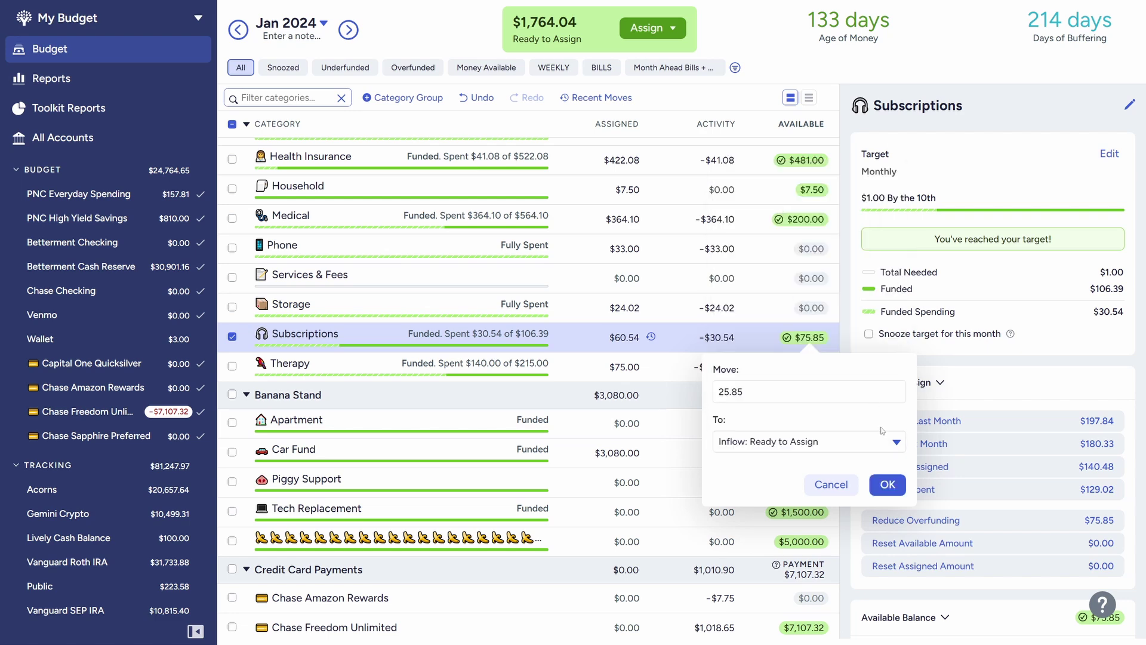
pyautogui.click(888, 484)
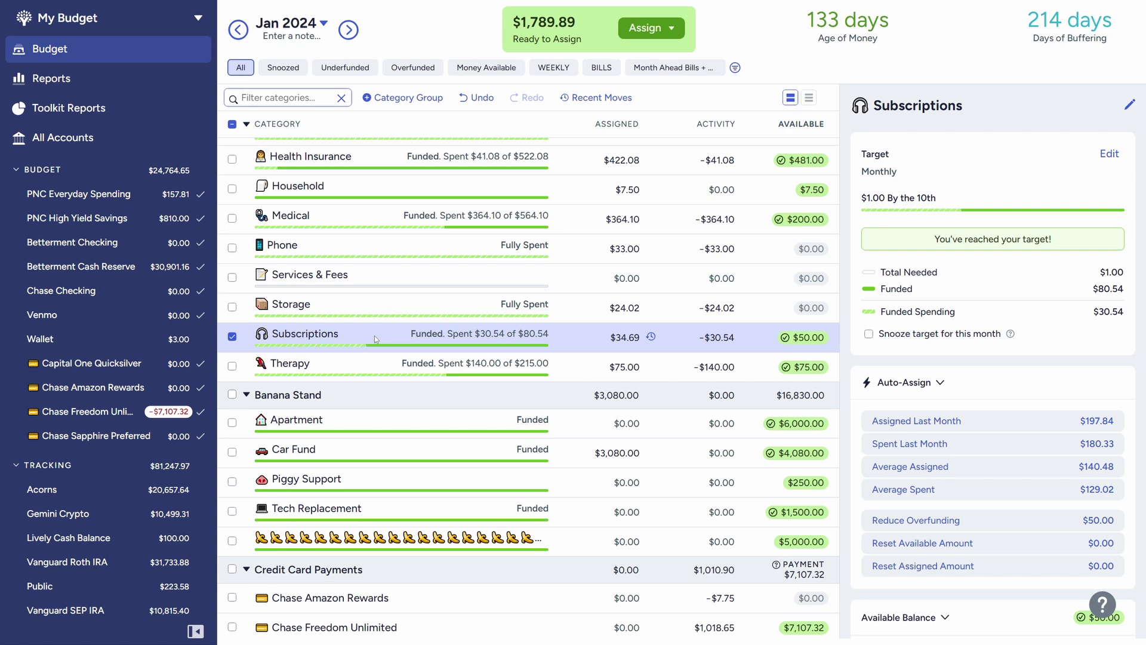
# Review the Subscriptions transactions, move $15 from Subscriptions to Ready to Assign to leave $35 available, and deselect the category.
pyautogui.click(726, 343)
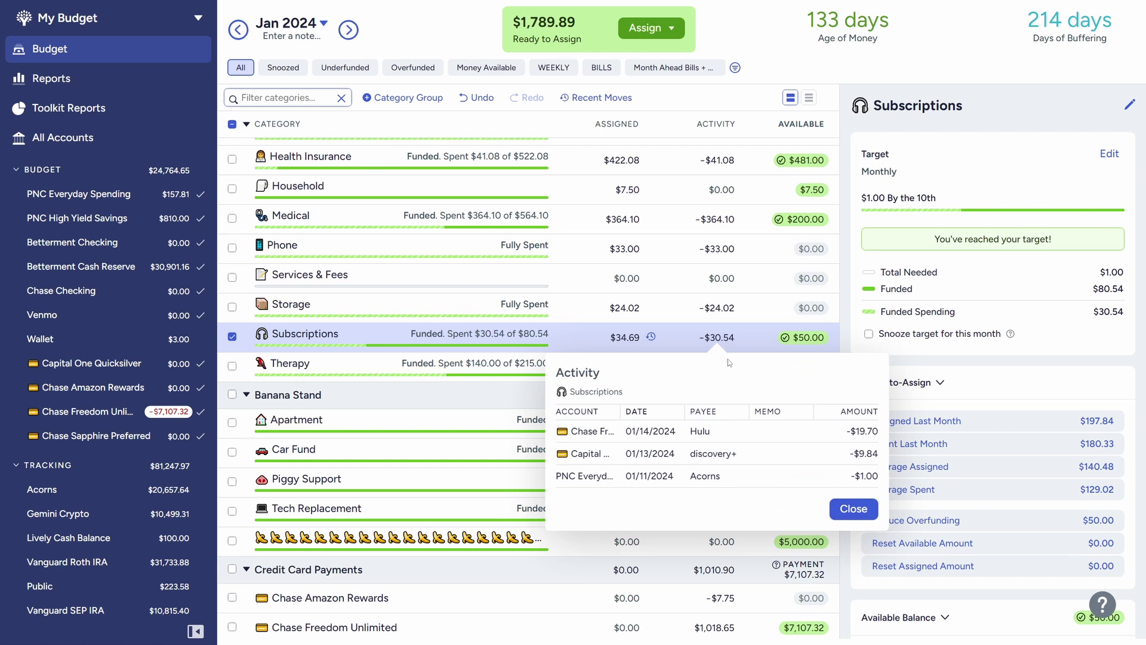
pyautogui.click(850, 506)
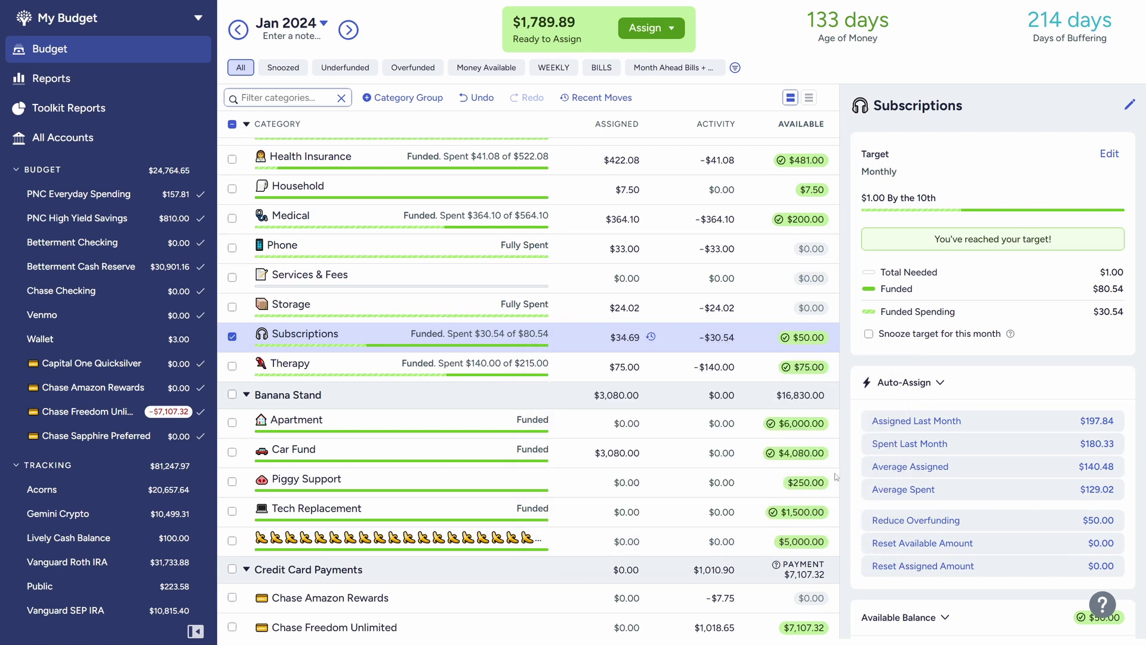
pyautogui.click(799, 339)
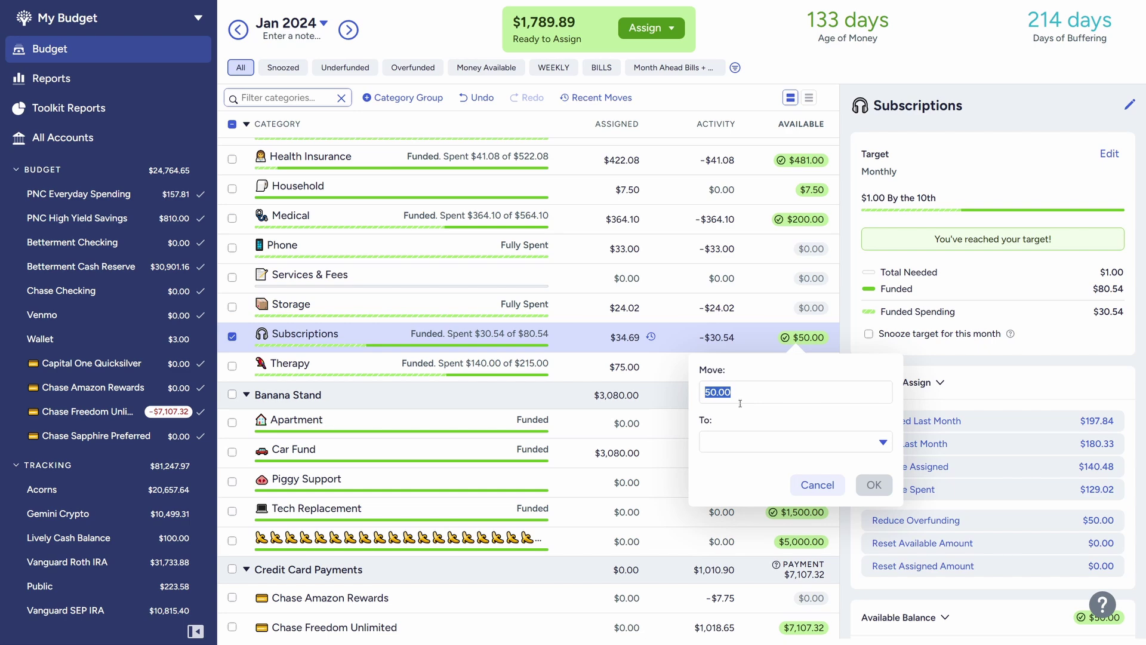
pyautogui.write('15')
pyautogui.press('Tab')
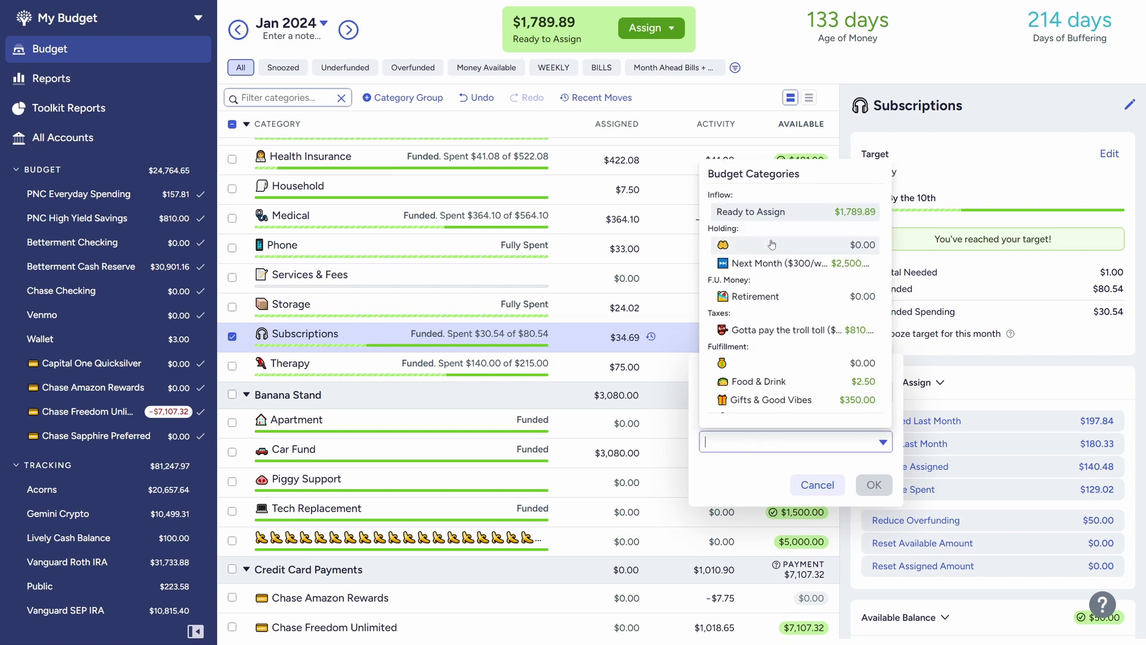
pyautogui.press('Return')
pyautogui.click(874, 485)
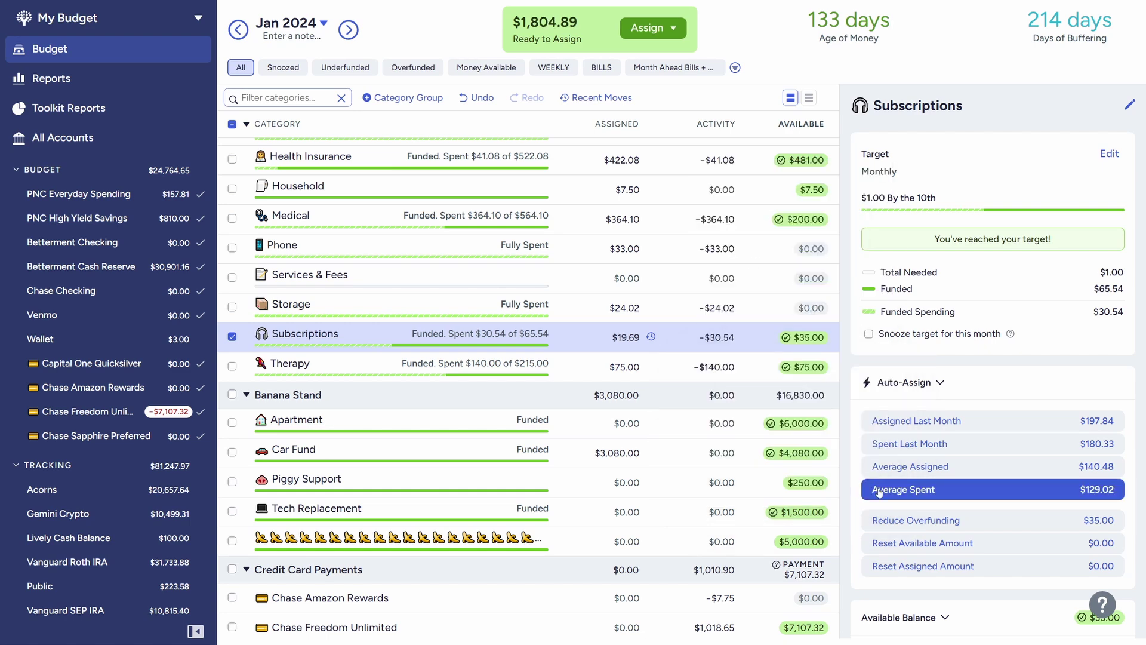
pyautogui.click(357, 337)
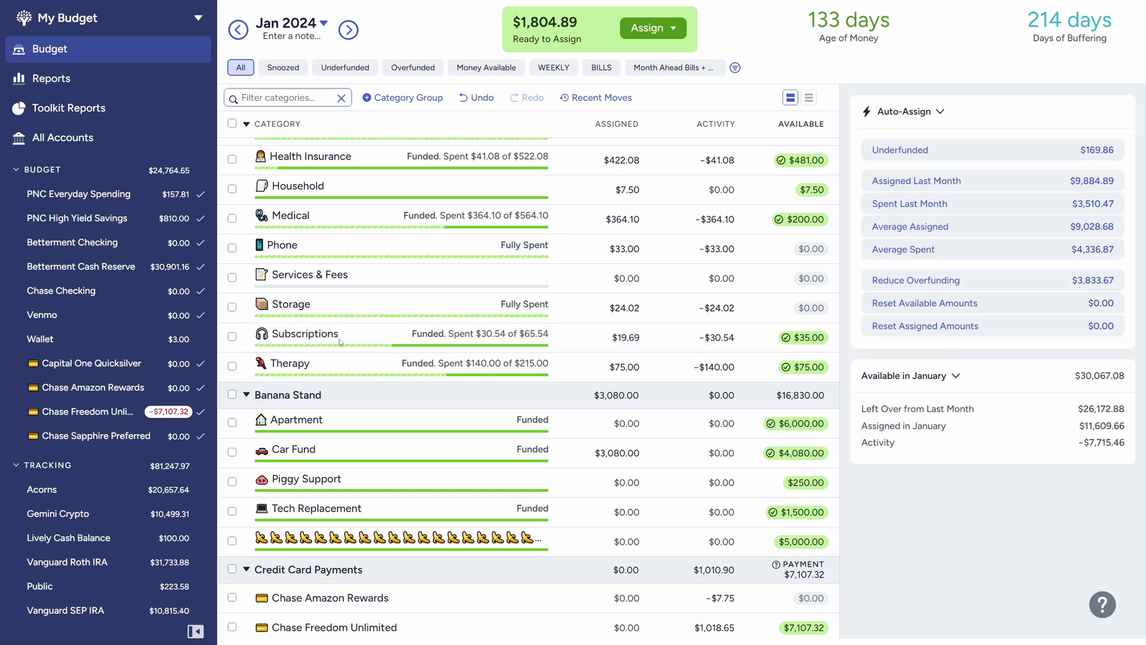
# Examine the Subscriptions category and the balances around it, check the Next Month category, and leave both deselected.
pyautogui.click(357, 336)
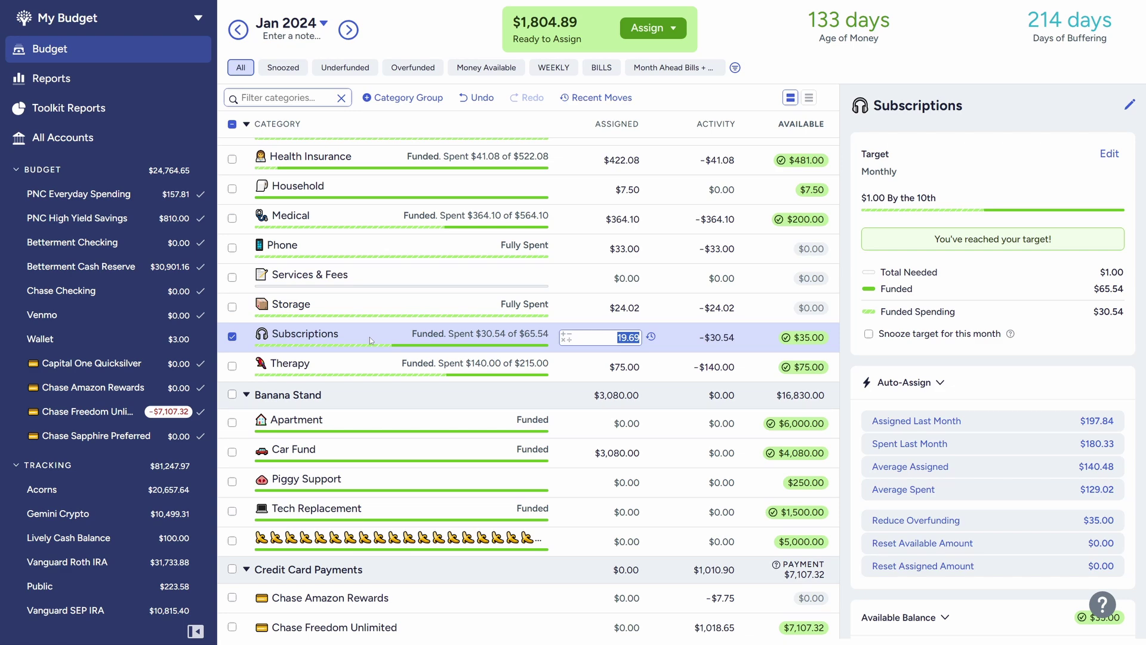
pyautogui.scroll(3, 370, 337)
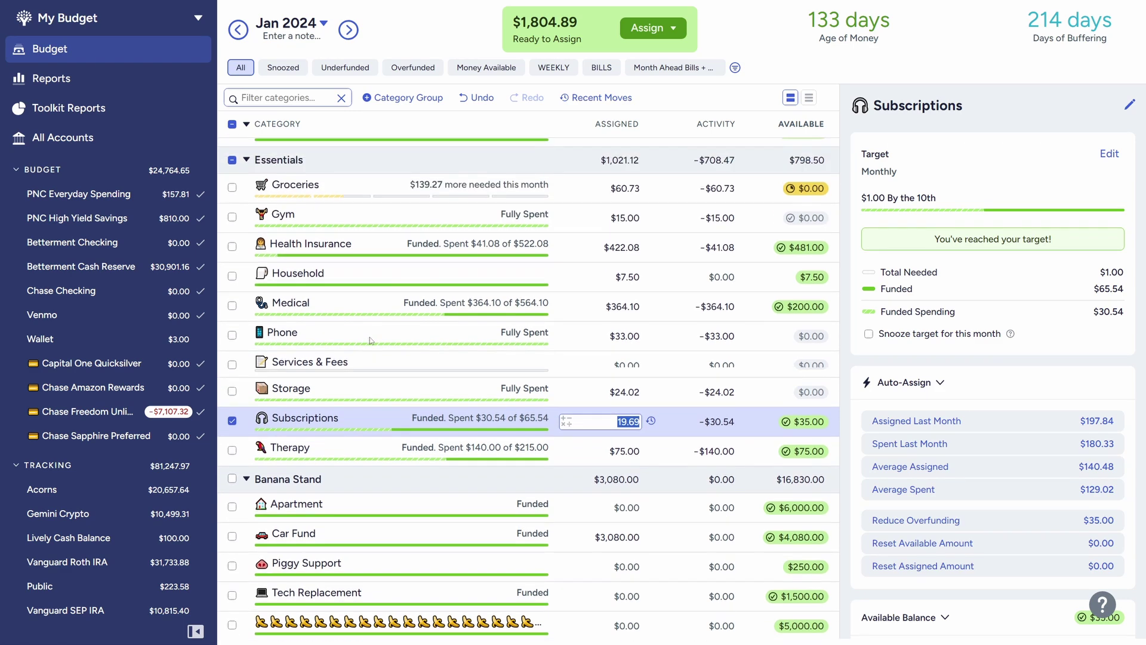
pyautogui.scroll(-2, 370, 337)
pyautogui.scroll(-1, 370, 340)
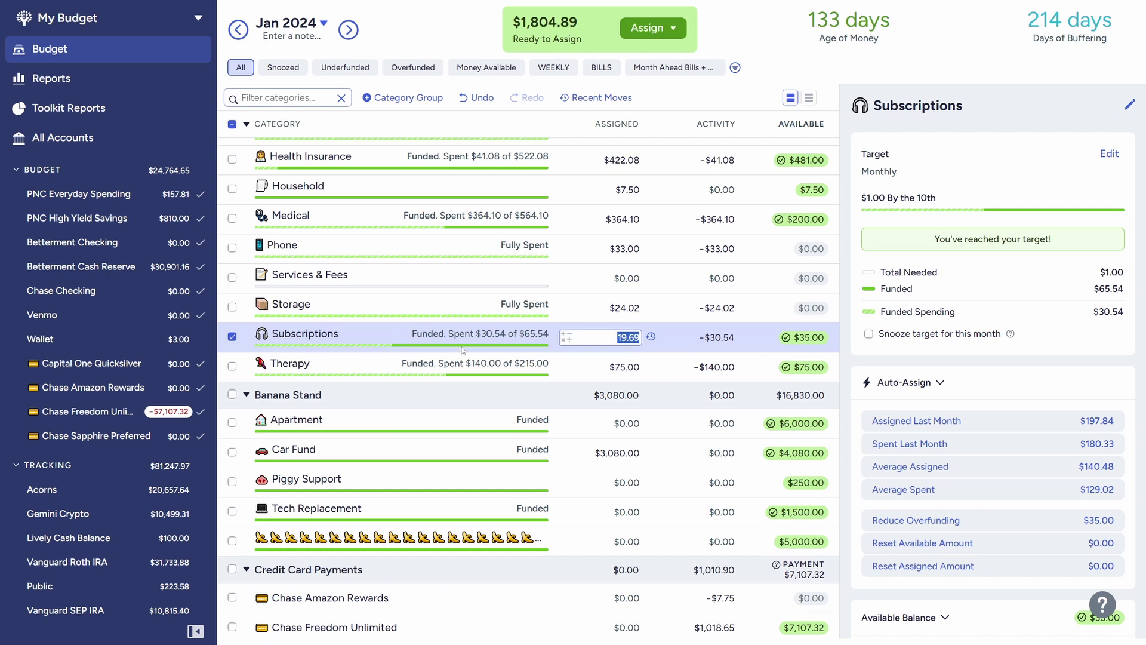
pyautogui.click(232, 338)
pyautogui.scroll(-1, 420, 404)
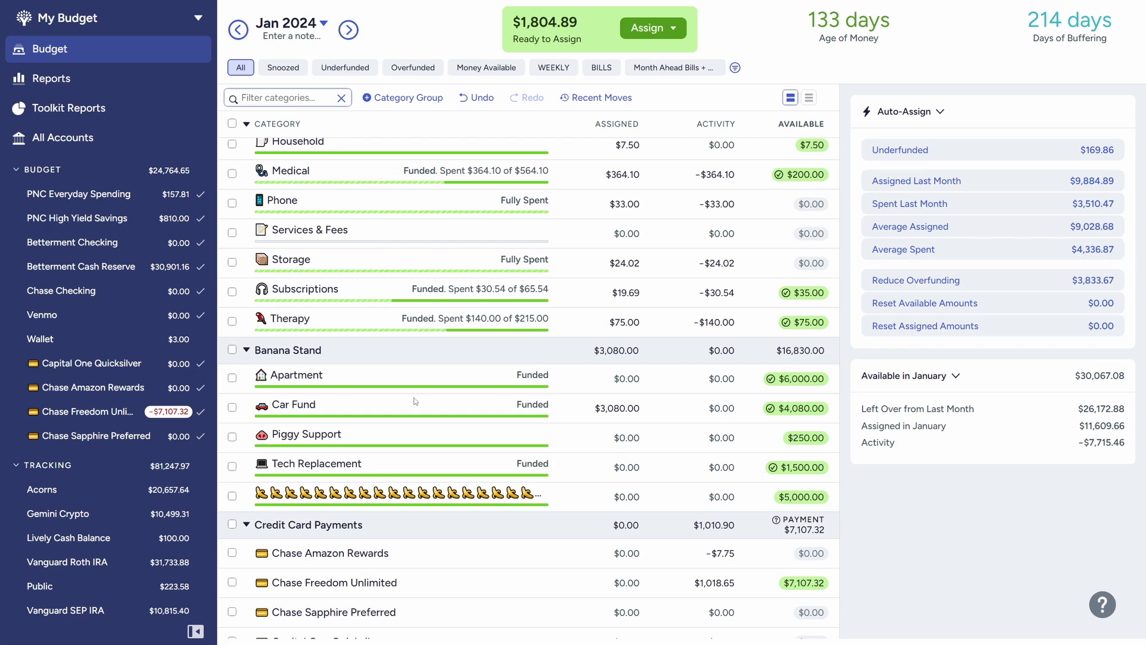
pyautogui.scroll(10, 416, 401)
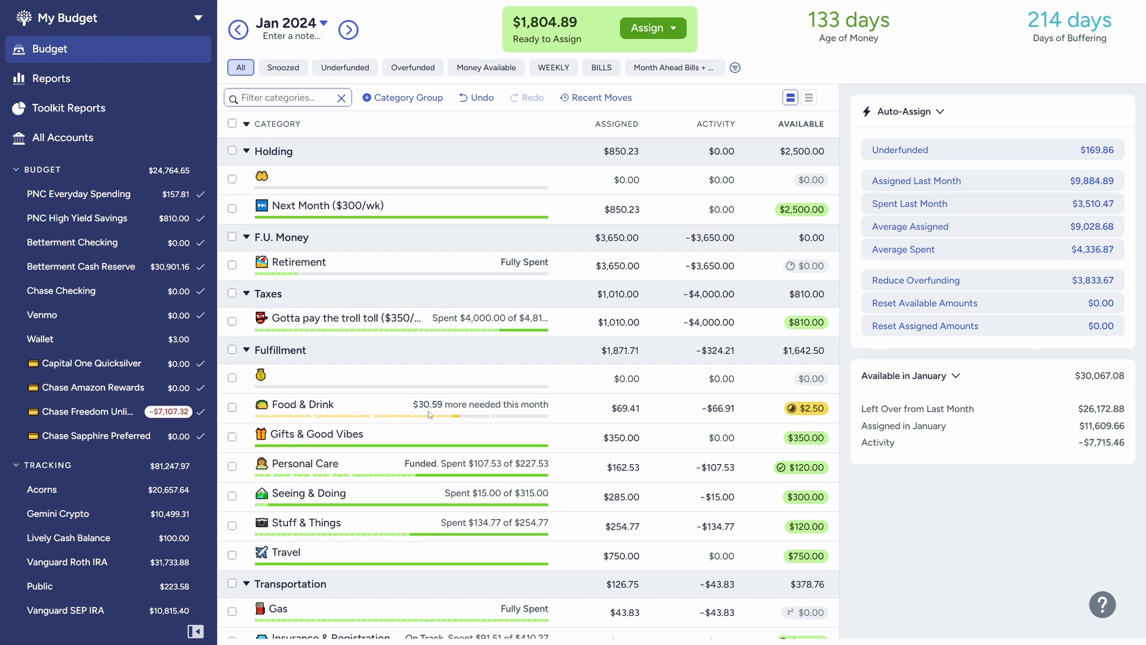
pyautogui.scroll(-1, 428, 410)
pyautogui.click(501, 161)
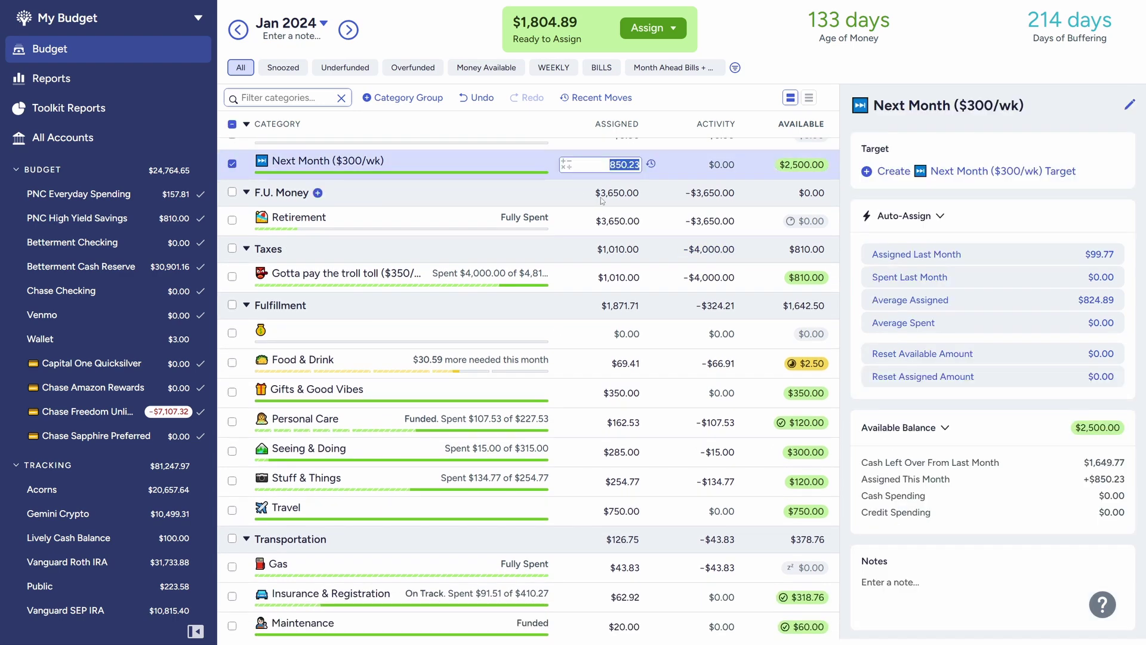
pyautogui.click(232, 163)
pyautogui.scroll(1, 481, 263)
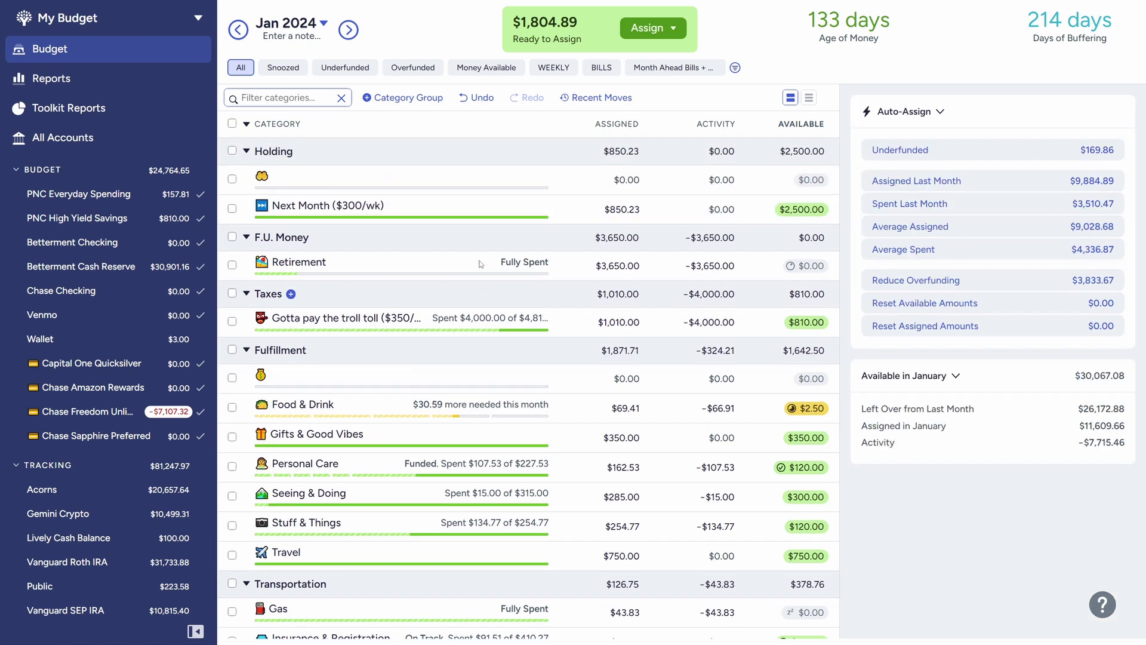
# Add the remaining $1,804.89 to Retirement's assigned amount in F.U. Money, and deselect the category.
pyautogui.click(456, 263)
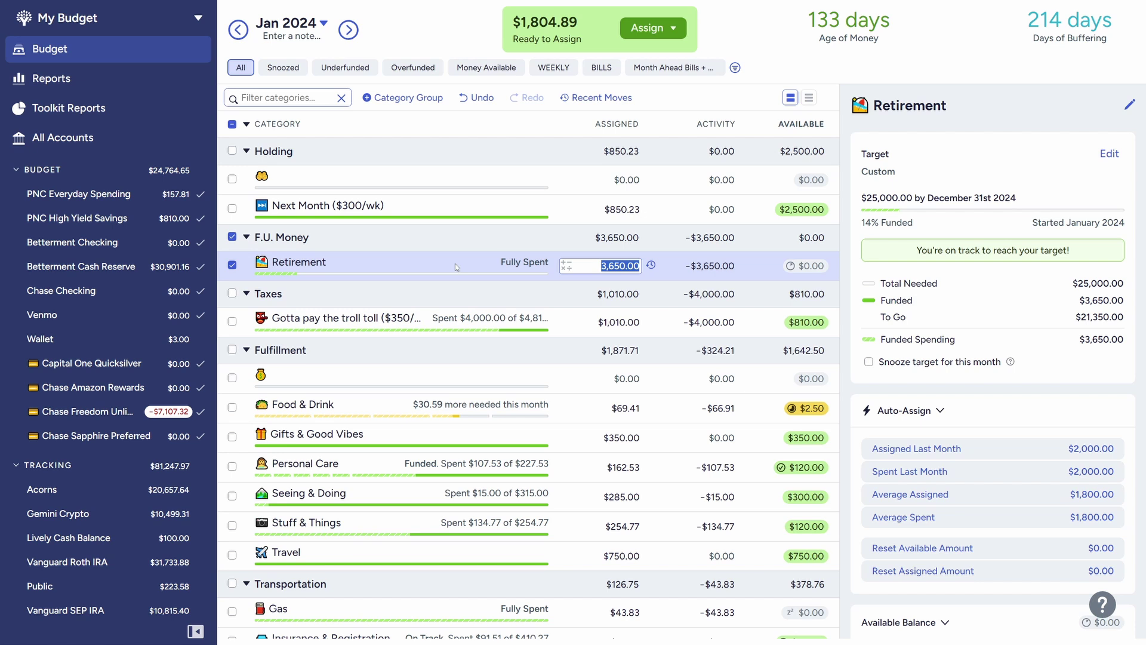
pyautogui.press('Right')
pyautogui.write('+1804')
pyautogui.write('.89')
pyautogui.press('Return')
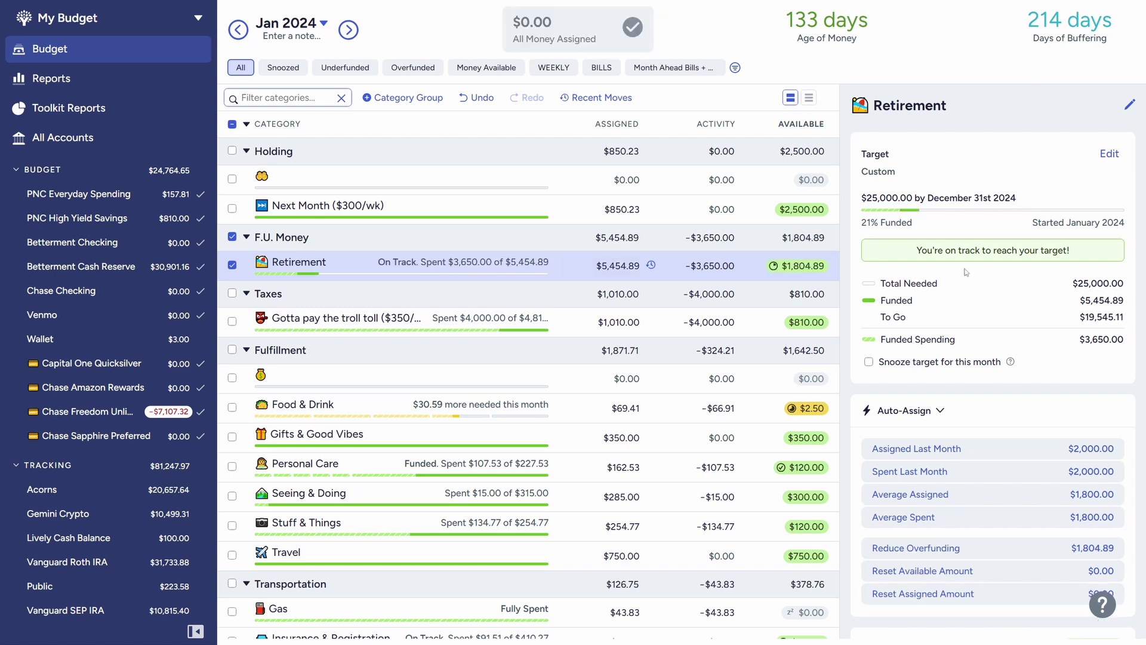
pyautogui.click(233, 264)
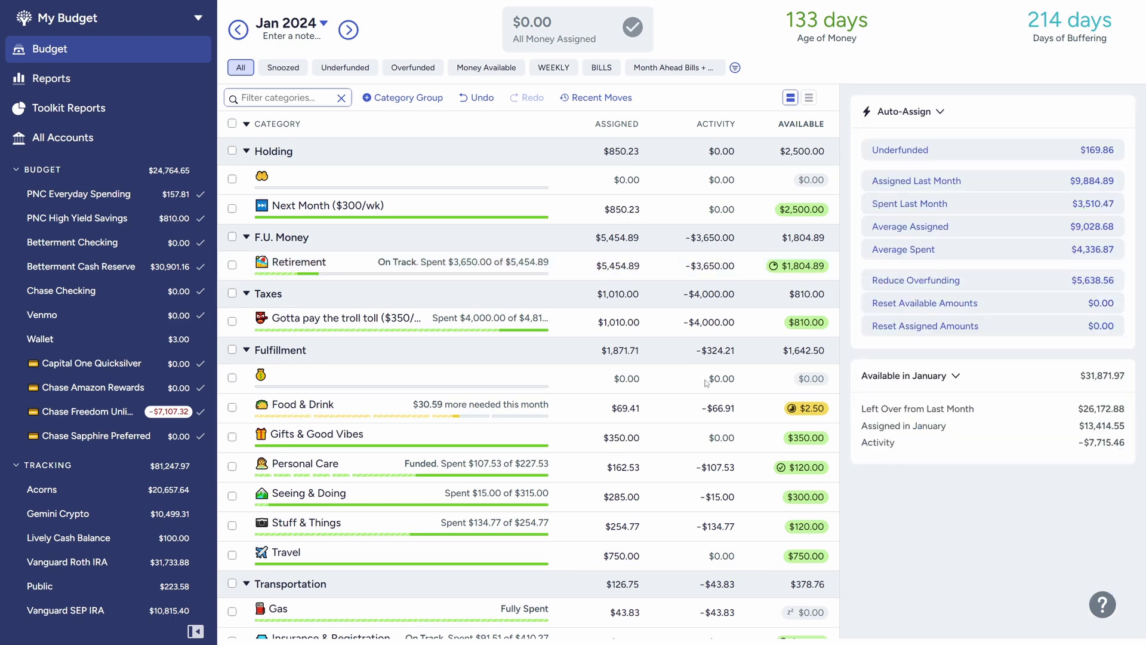
# Review the balances down to Credit Card Payments, inspect Chase Freedom Unlimited's payment details, and deselect it.
pyautogui.scroll(-8, 706, 383)
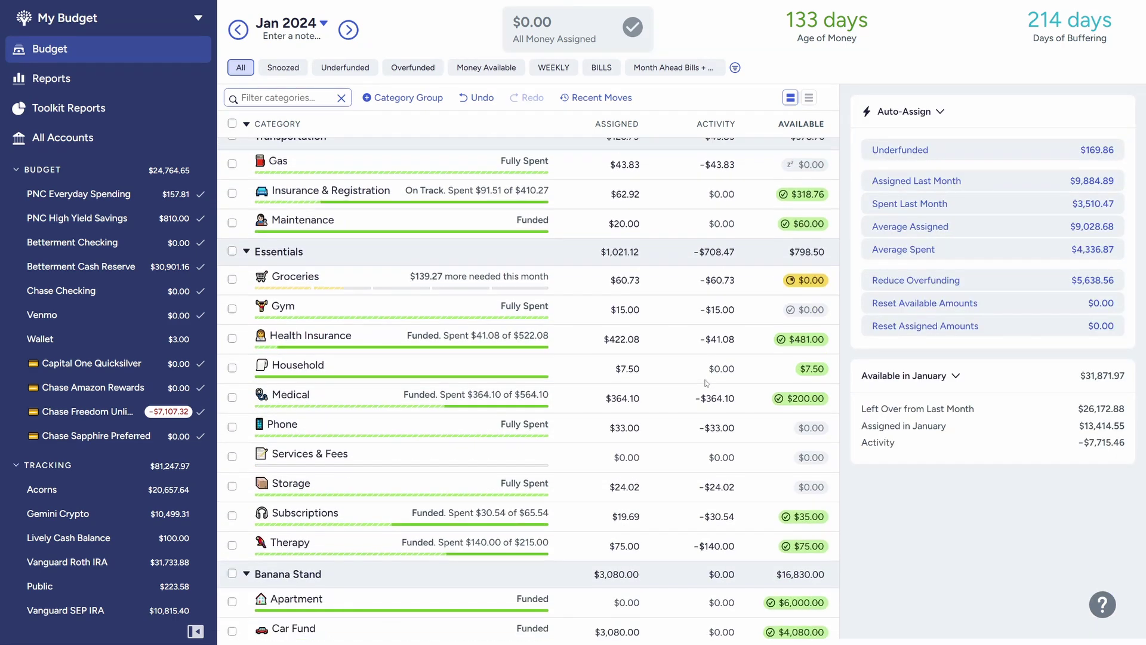
pyautogui.scroll(-3, 707, 382)
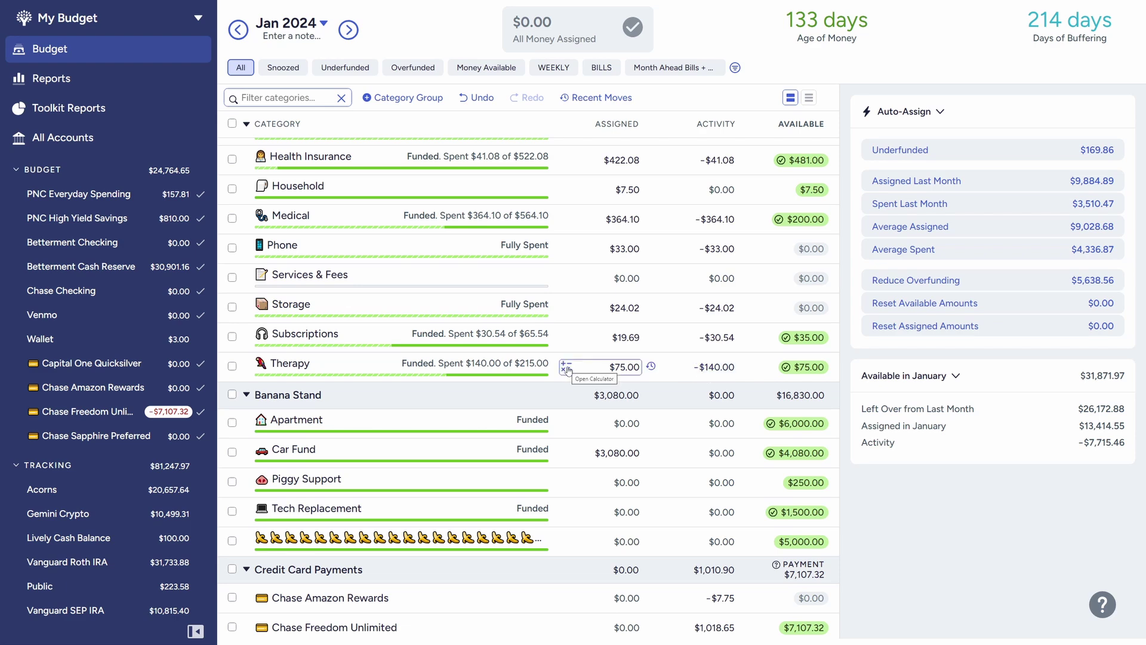
pyautogui.scroll(-3, 570, 373)
pyautogui.scroll(3, 578, 376)
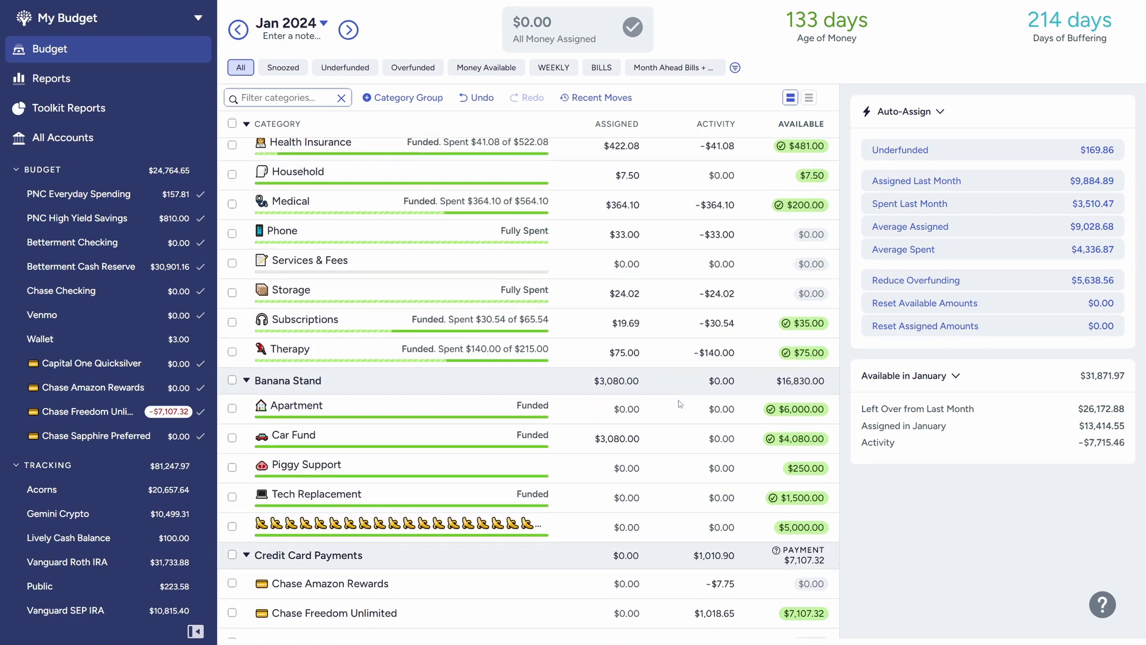
pyautogui.scroll(-3, 626, 388)
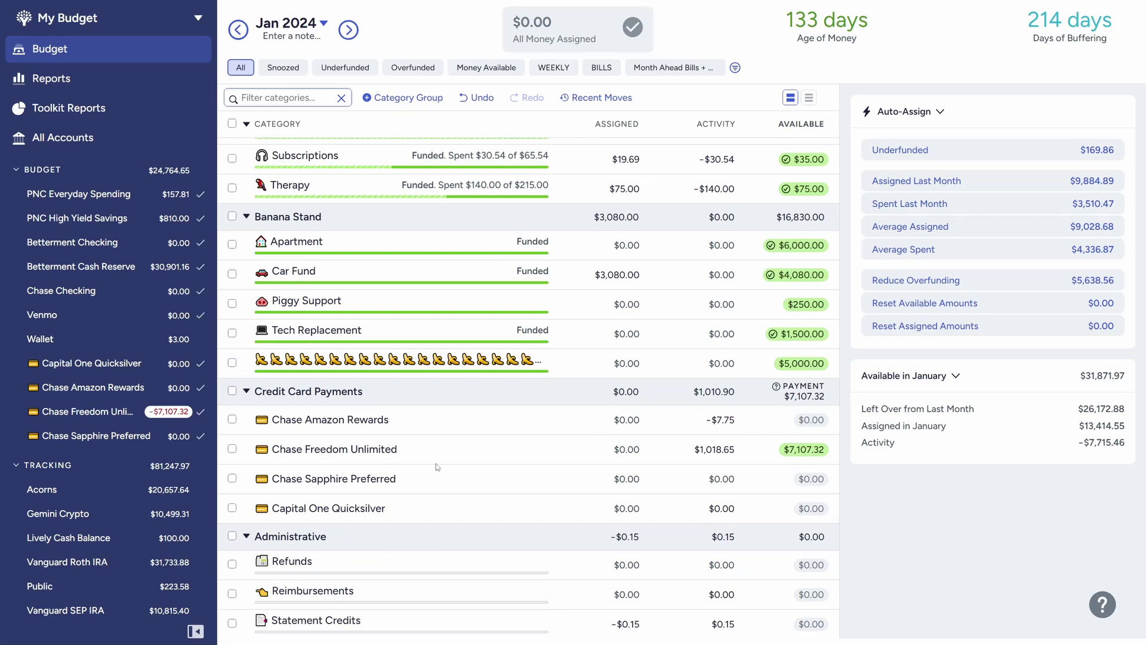
pyautogui.click(463, 455)
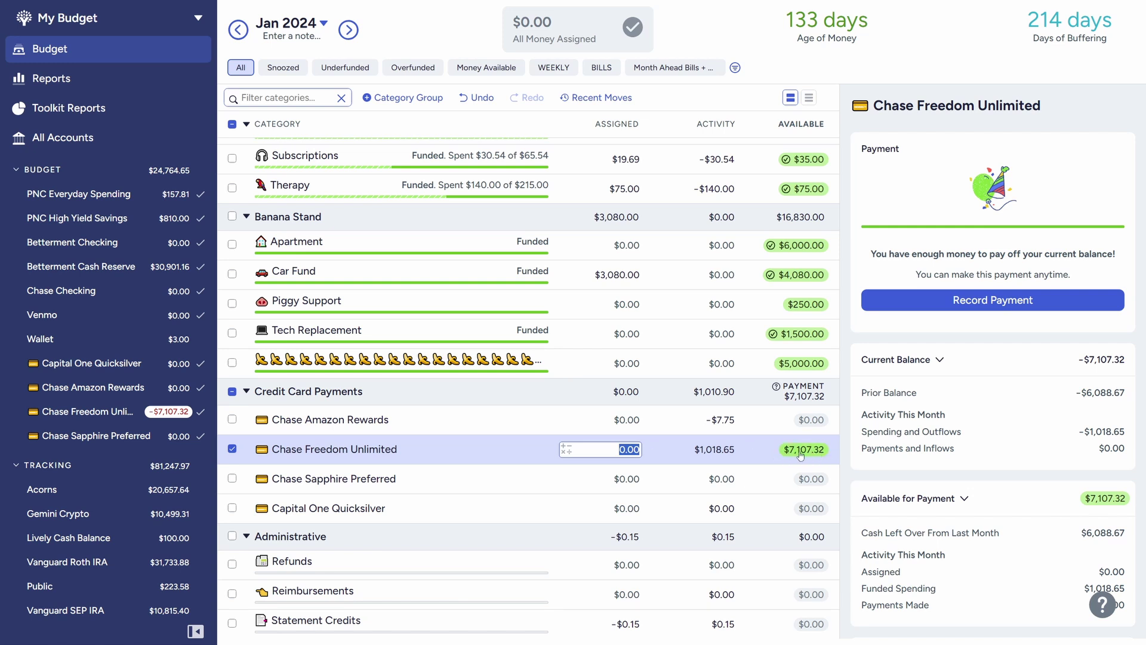
pyautogui.moveTo(816, 455)
pyautogui.click(233, 450)
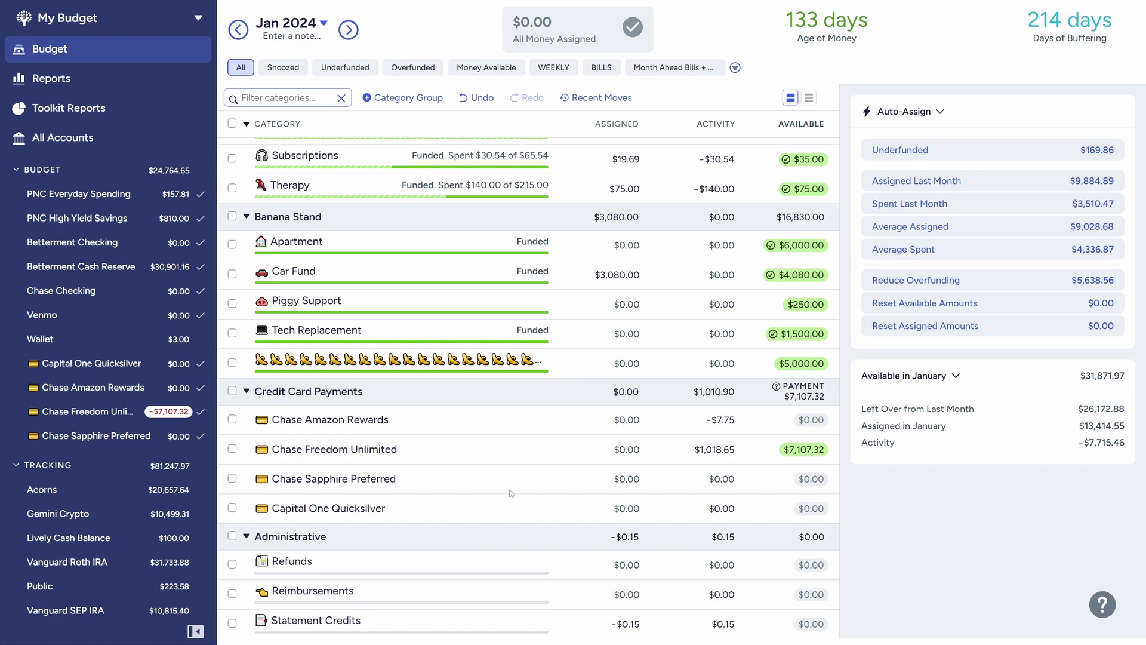
# Inspect the Next Month category, review the Fulfillment, Transportation and Essentials balances, check Retirement's target progress, and deselect it.
pyautogui.scroll(5, 512, 493)
pyautogui.scroll(10, 512, 493)
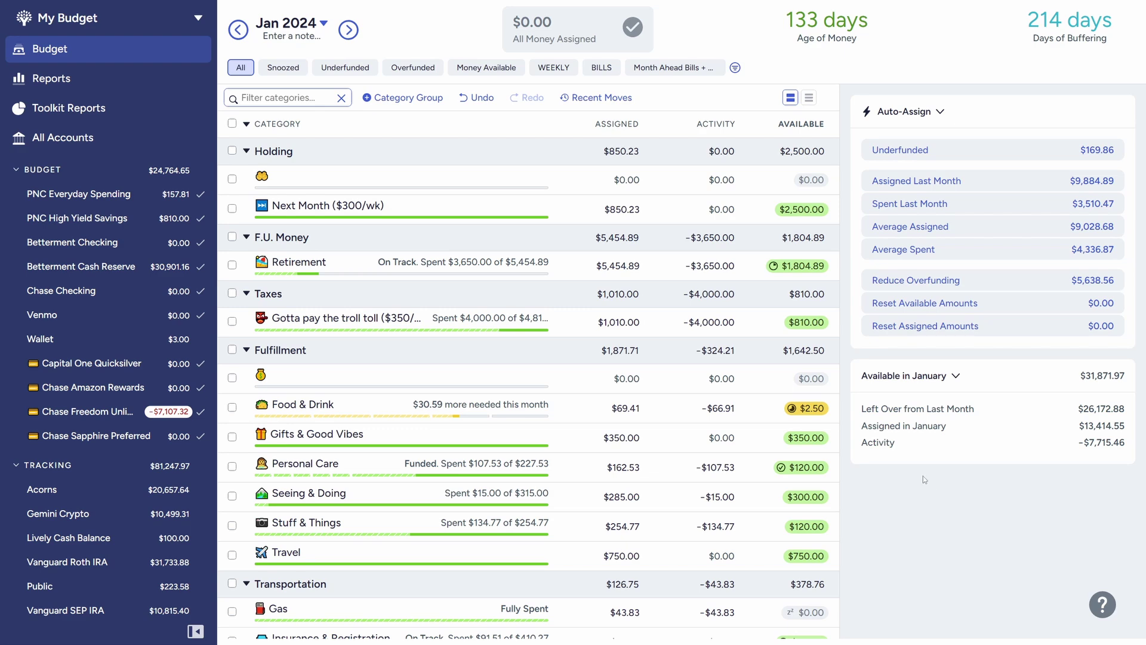
pyautogui.click(418, 205)
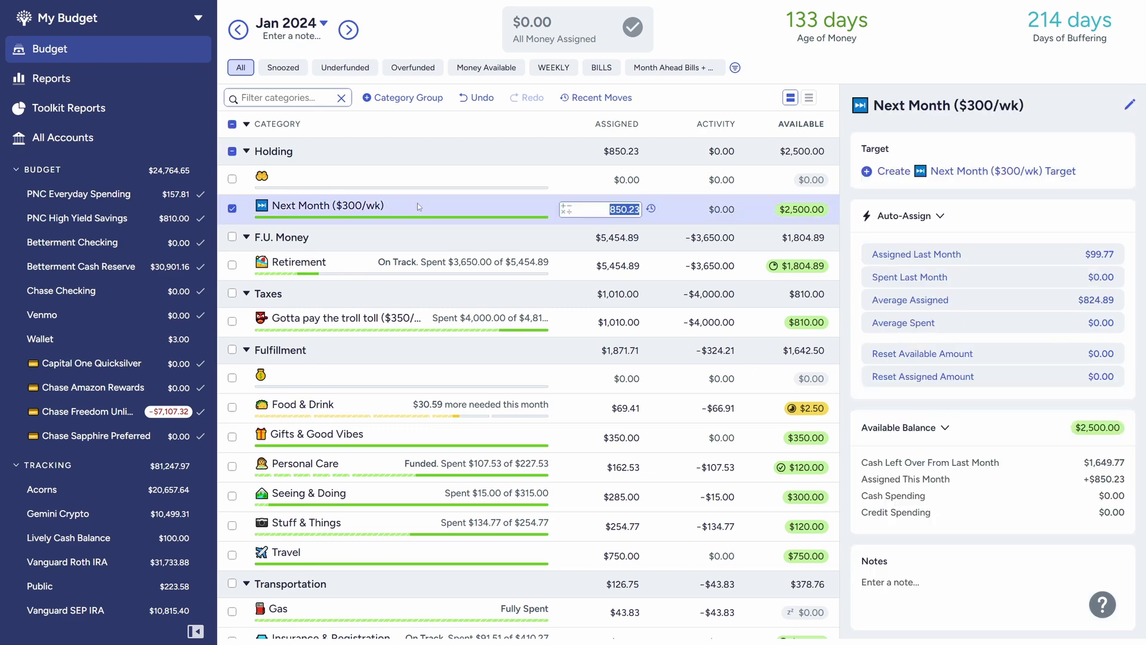
pyautogui.click(502, 222)
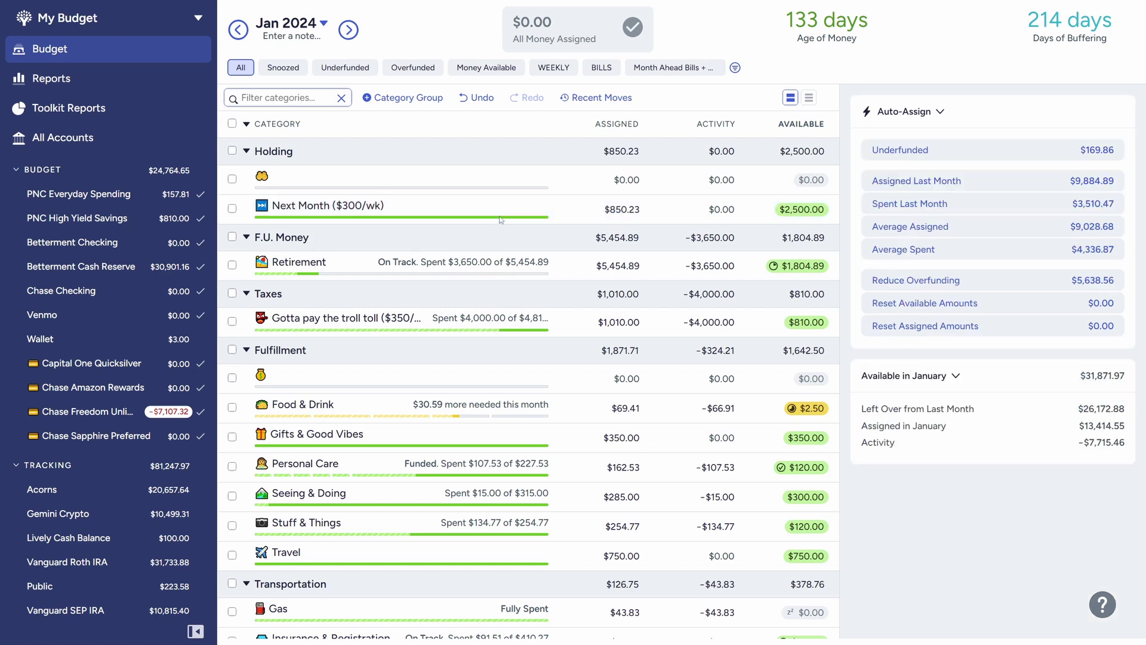
pyautogui.click(574, 381)
pyautogui.scroll(-3, 574, 381)
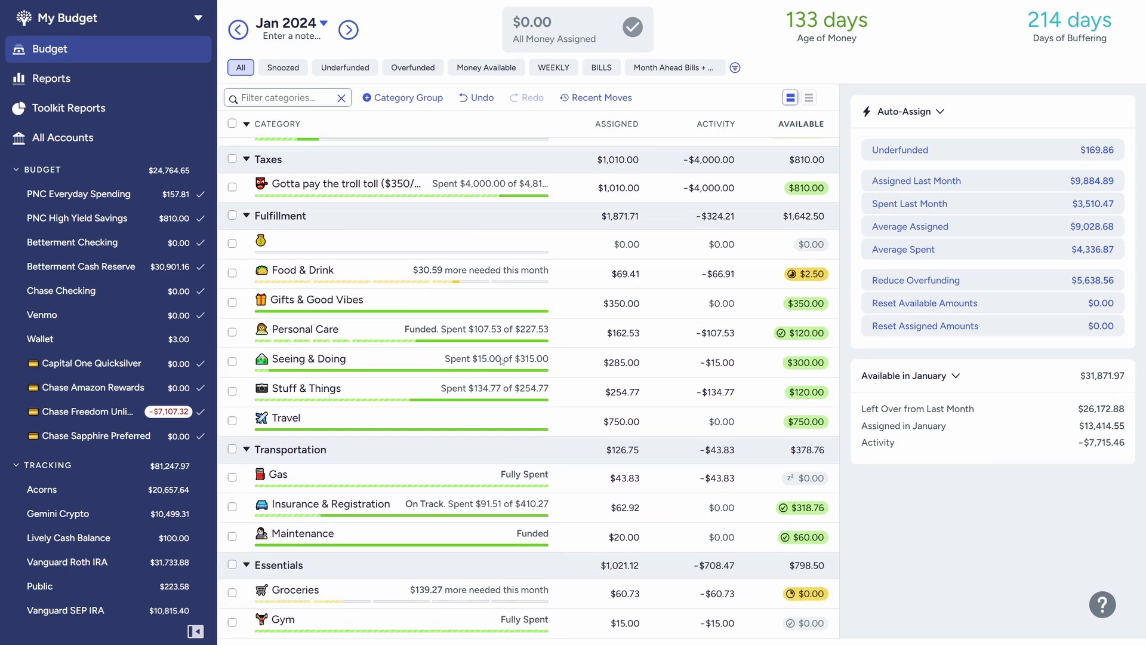
pyautogui.scroll(-5, 497, 358)
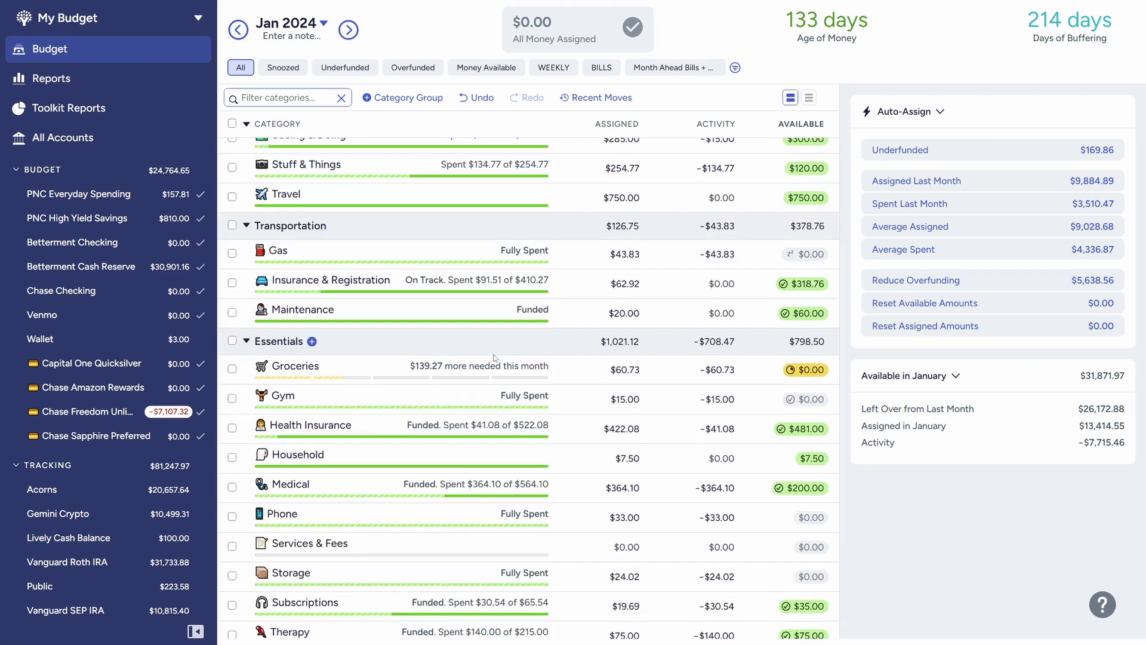
pyautogui.scroll(-3, 495, 357)
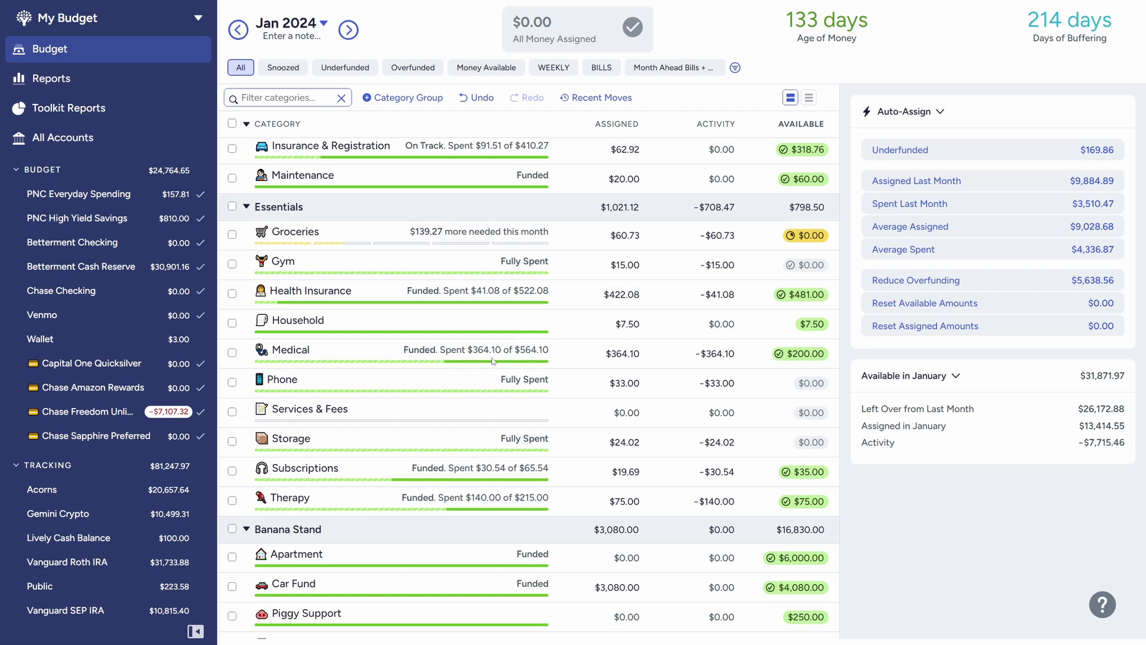
pyautogui.scroll(10, 494, 358)
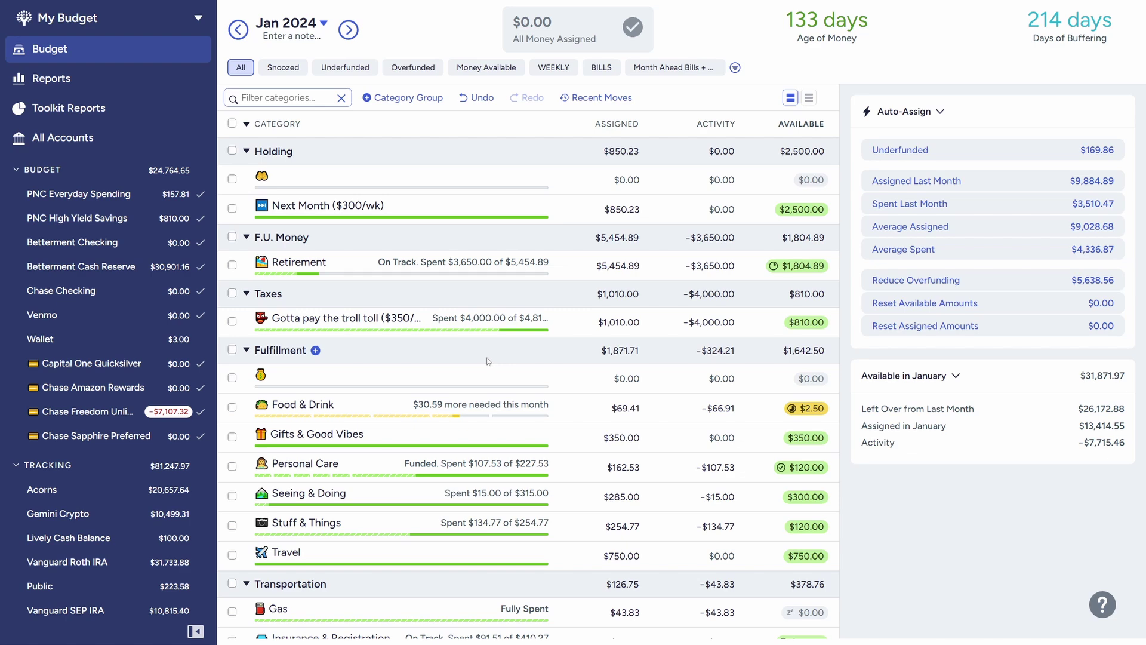
pyautogui.click(351, 260)
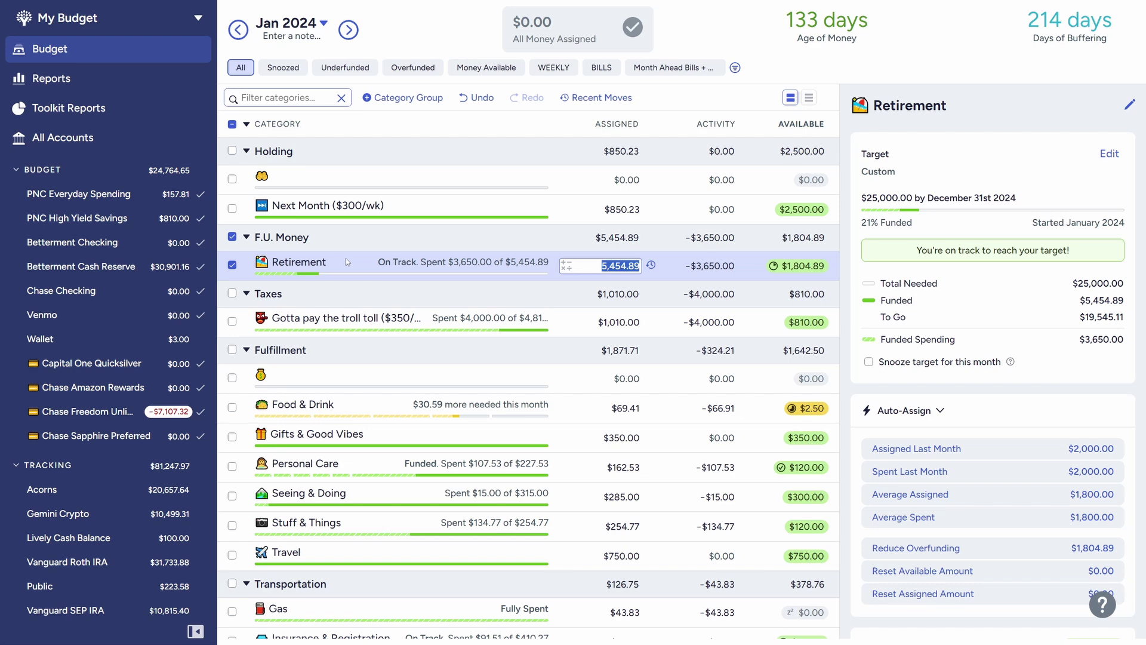
pyautogui.press('Escape')
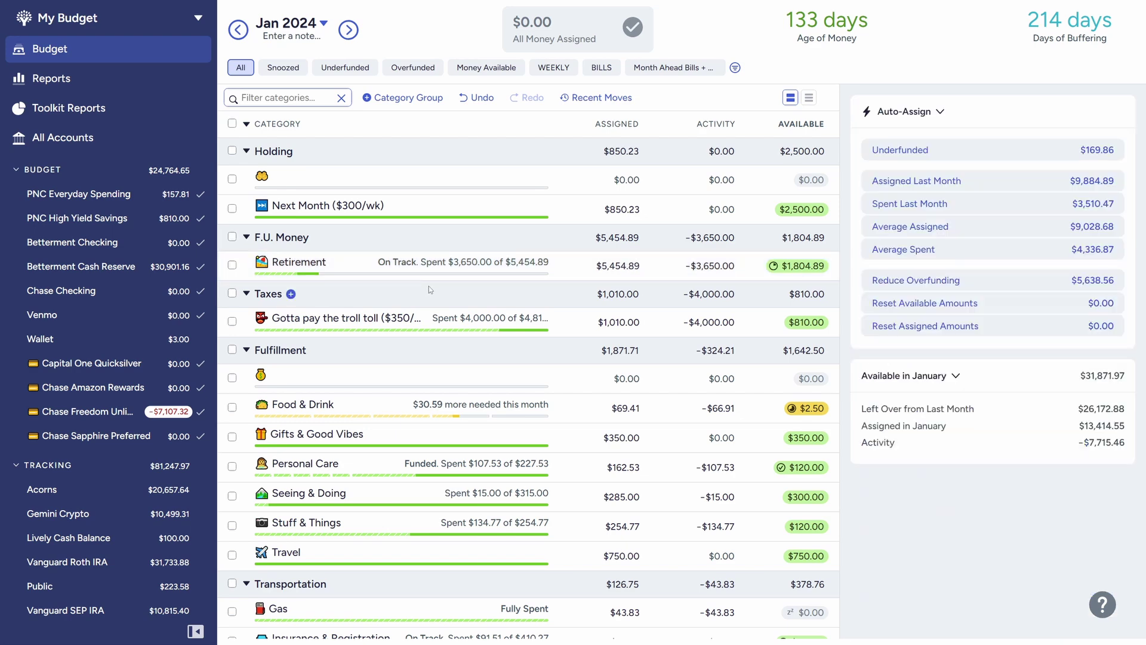